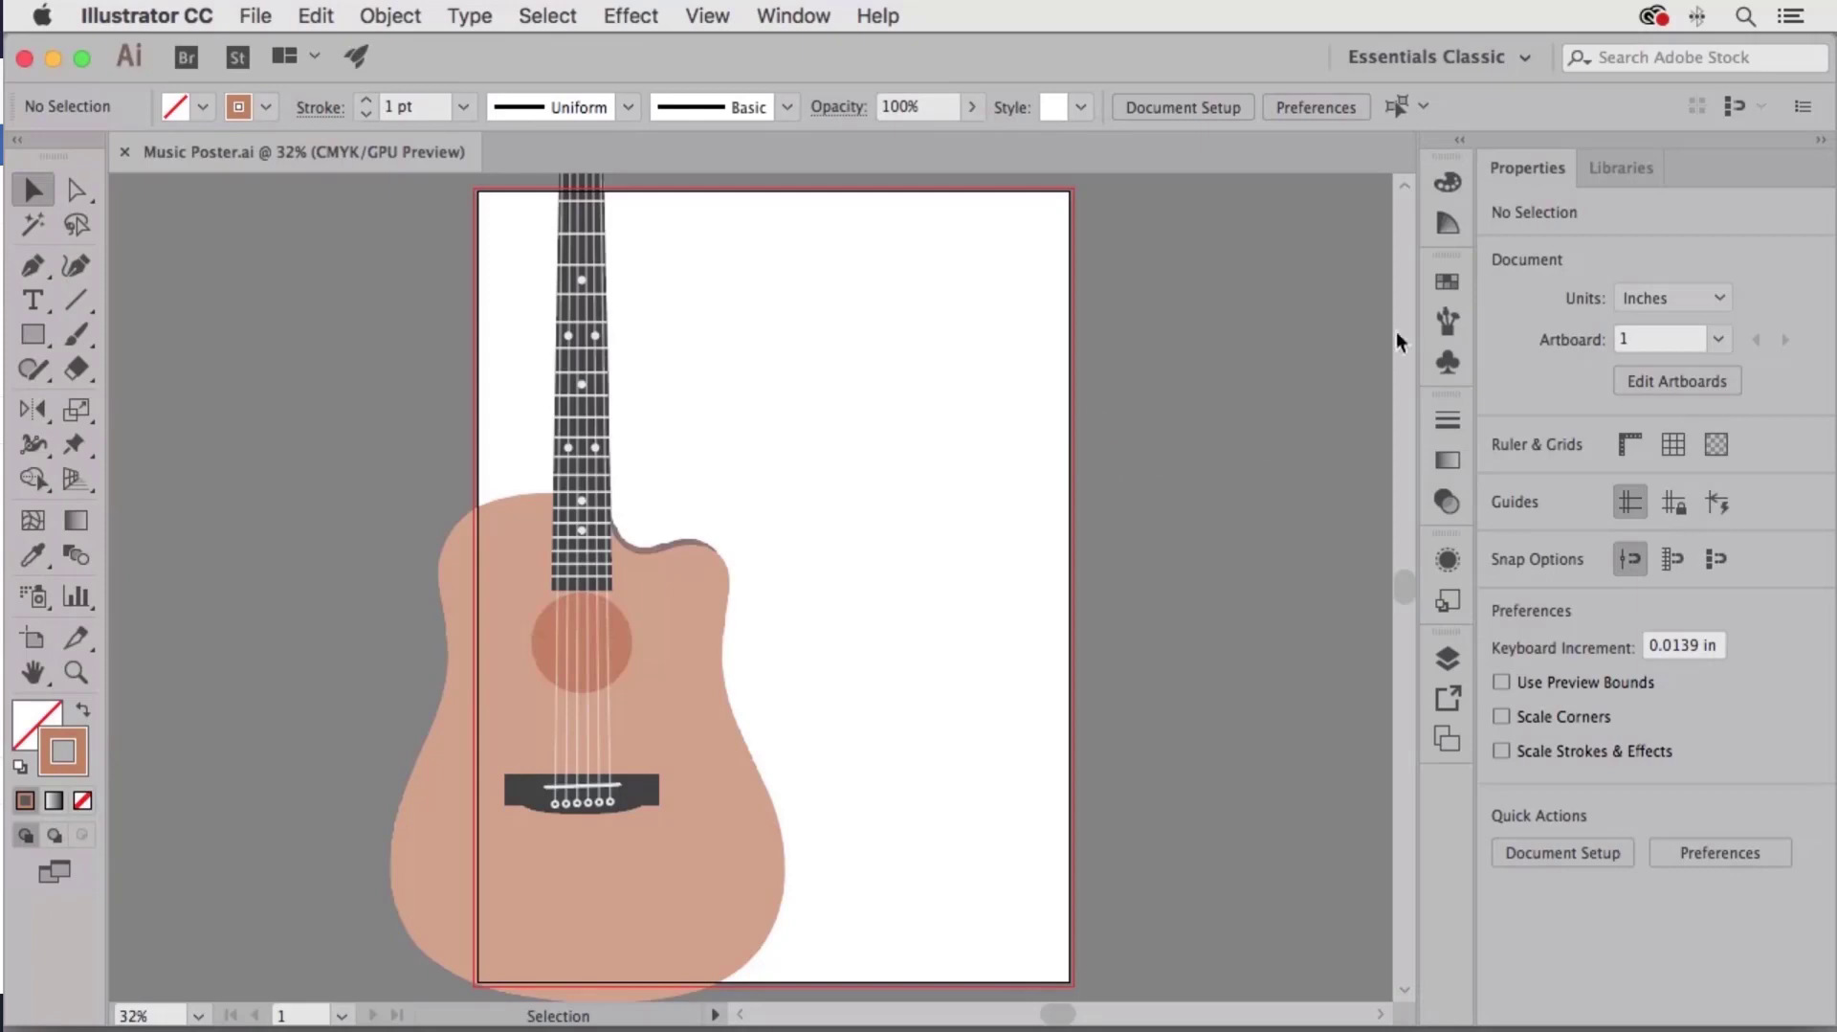
Show the document's brushes and open the Decorative_Banners and Seals brush library.
click(1446, 321)
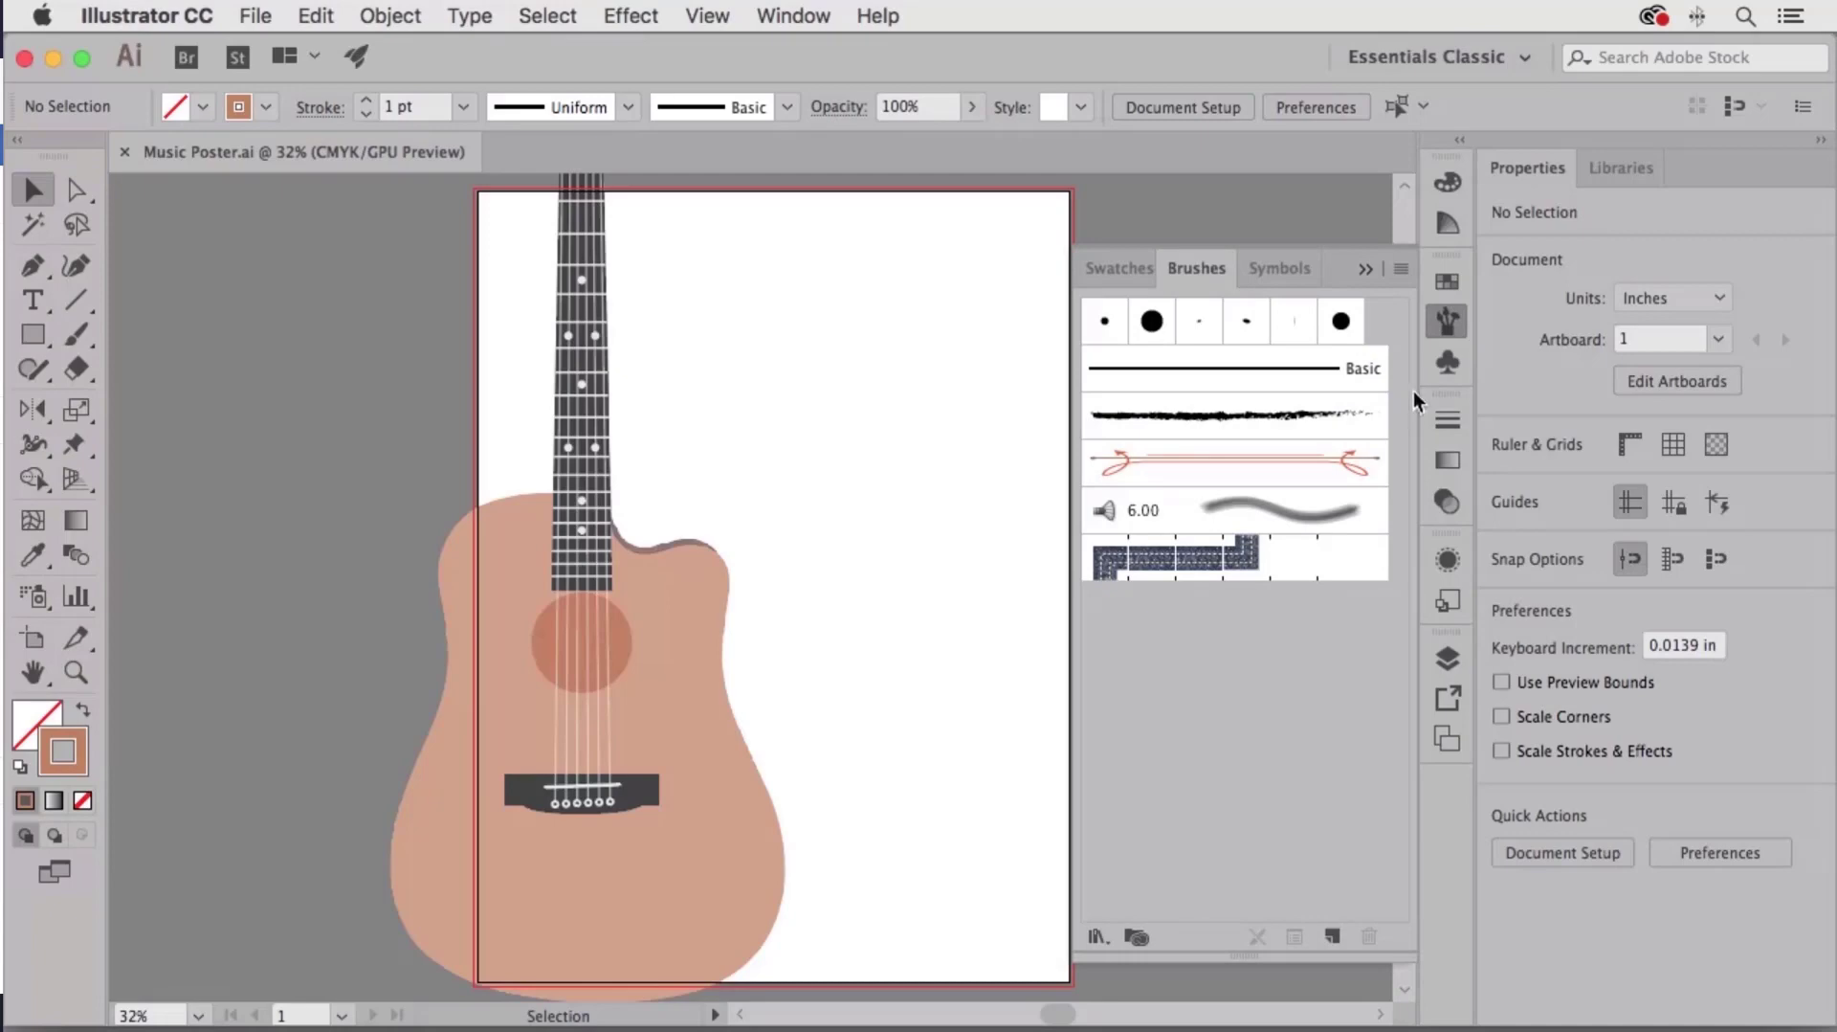
click(1094, 940)
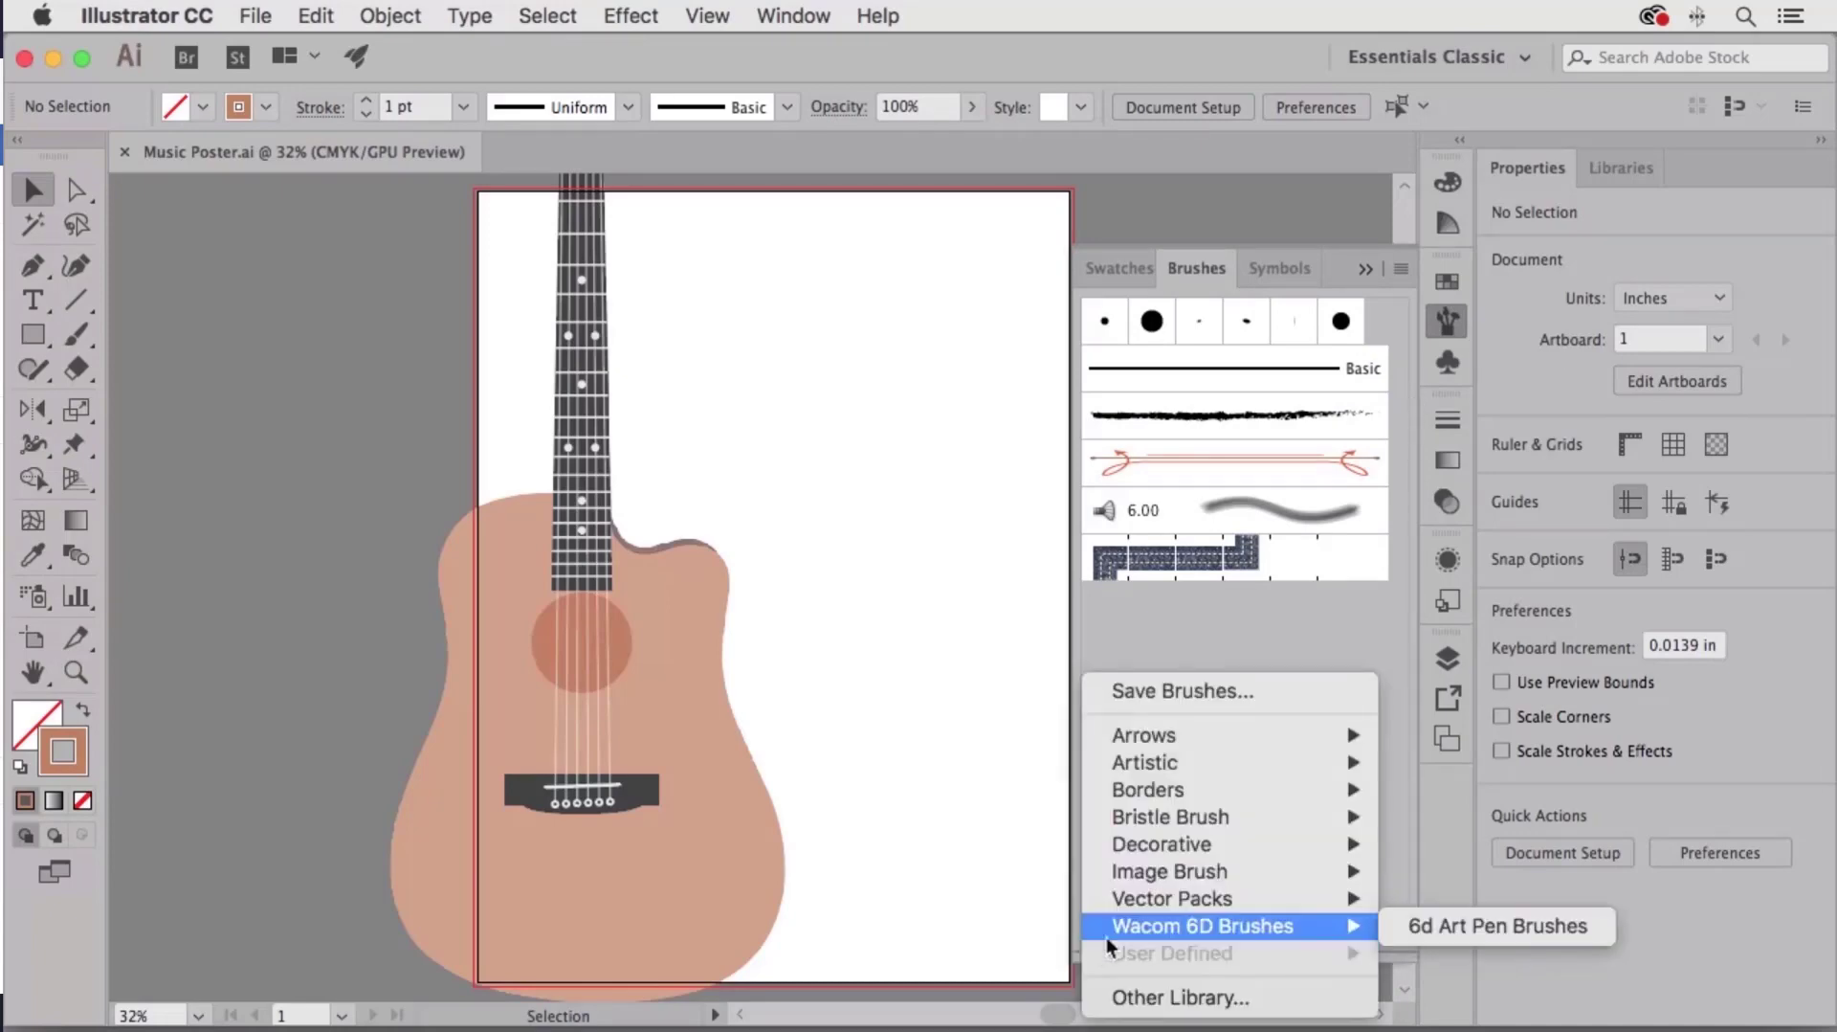
mouse_move(1118, 735)
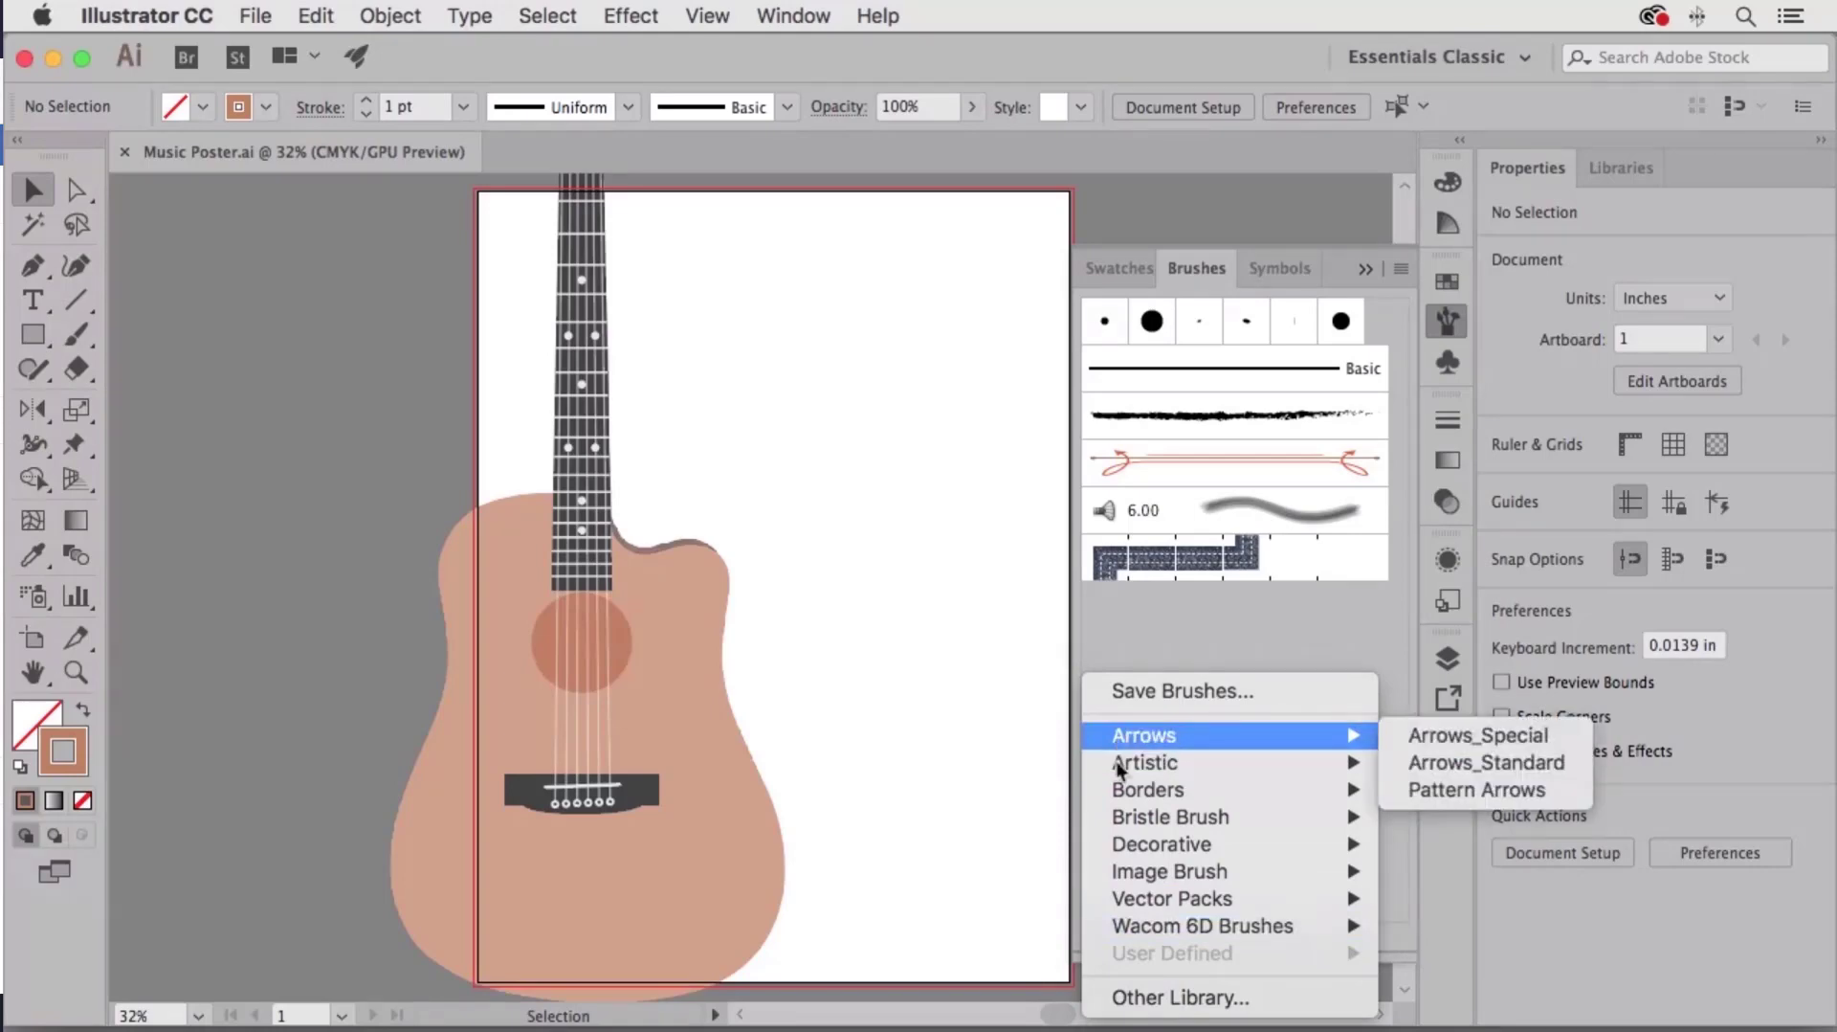
mouse_move(1116, 794)
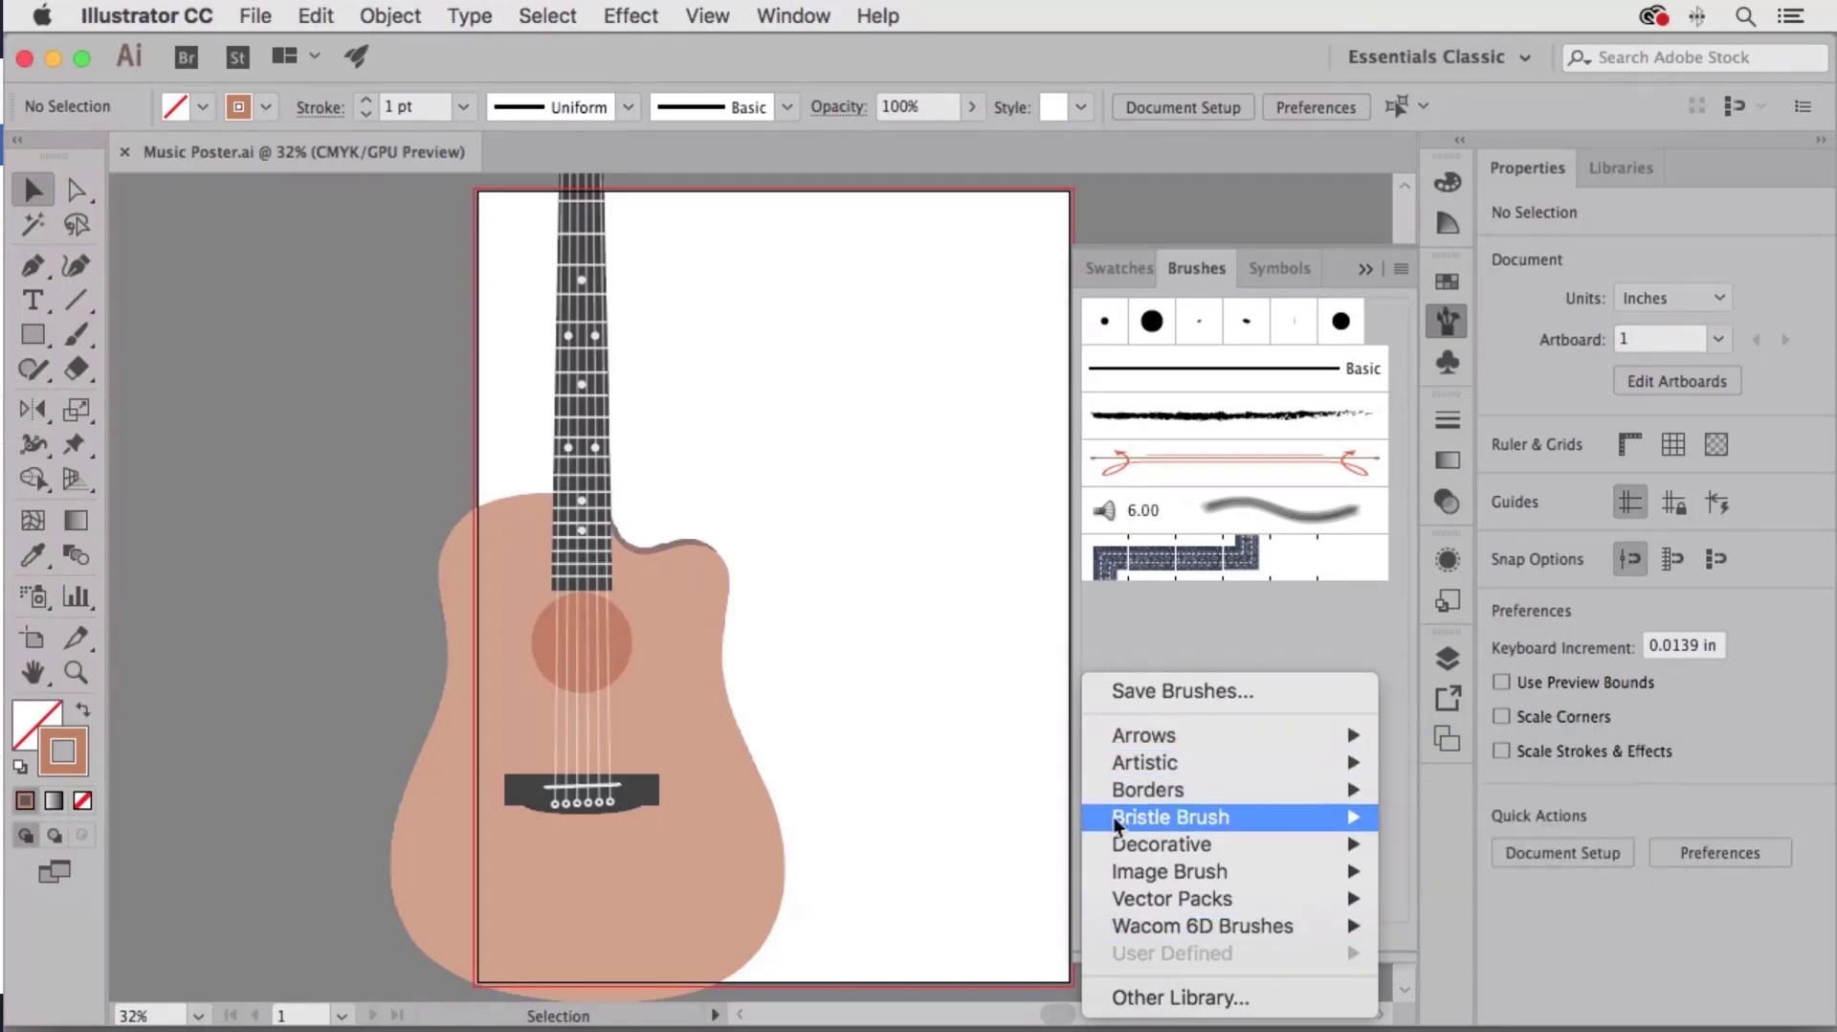
mouse_move(1112, 846)
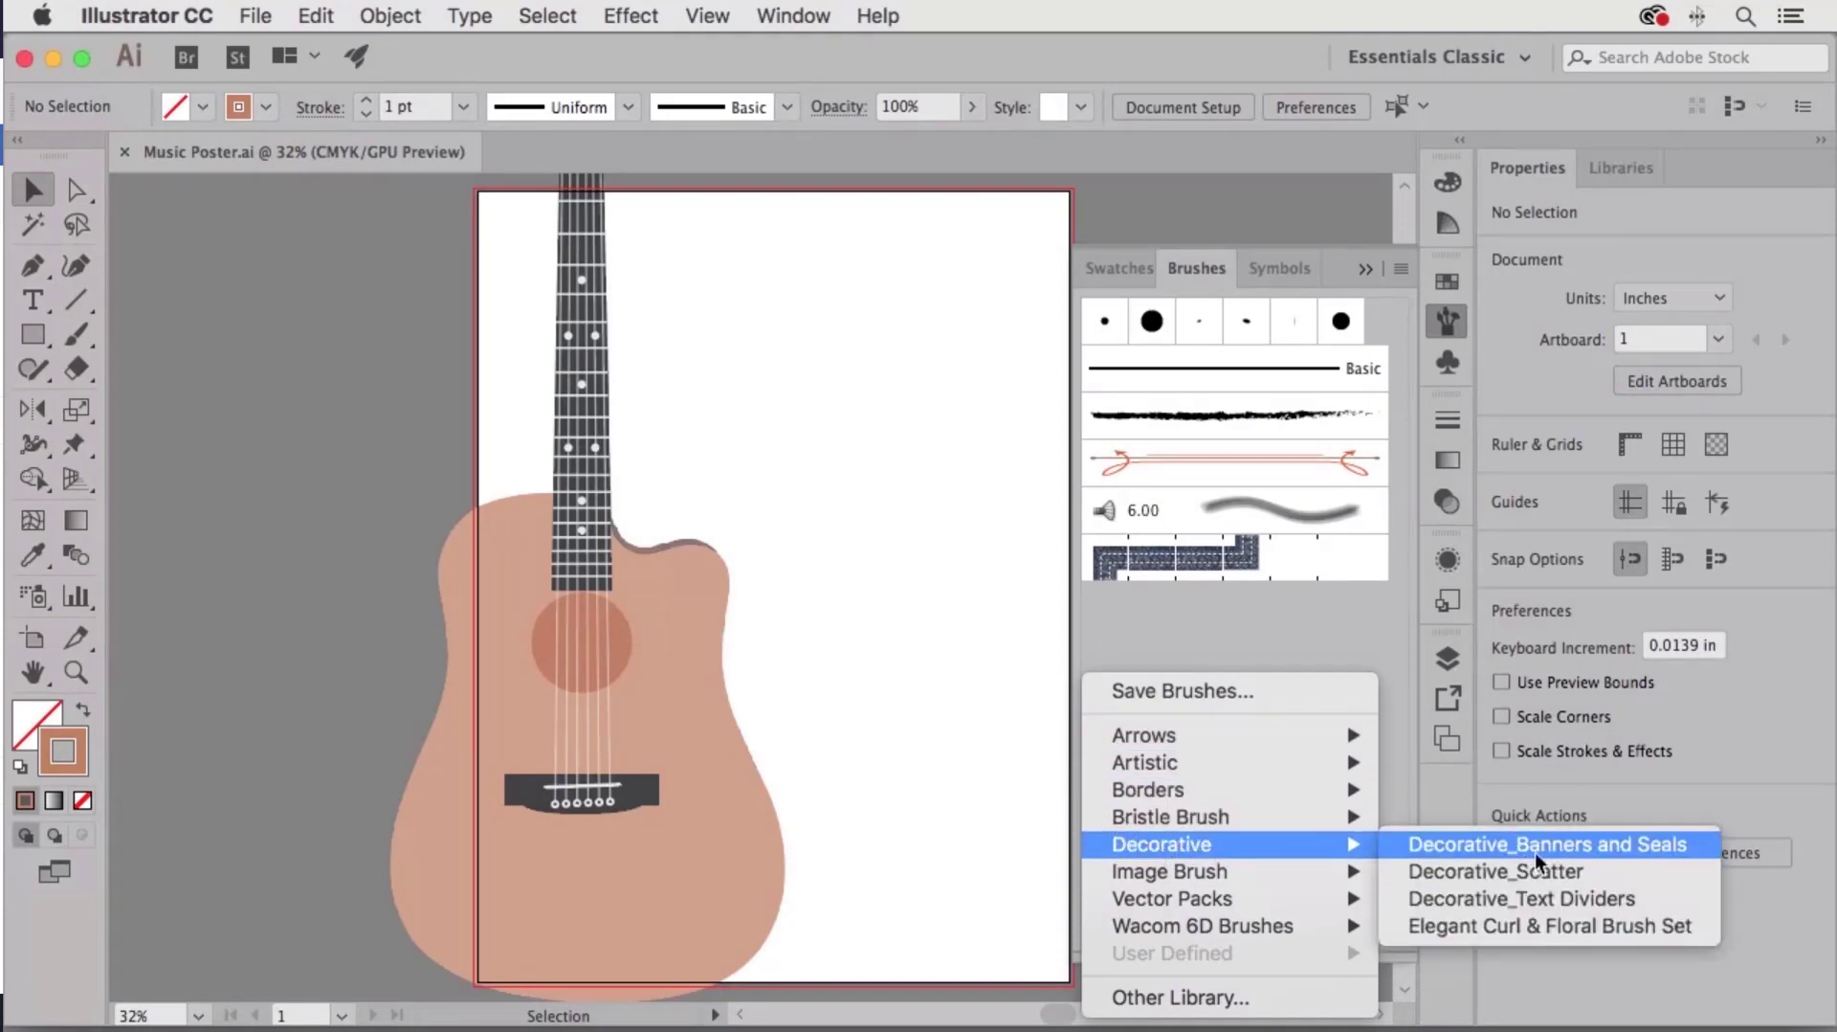
click(1589, 846)
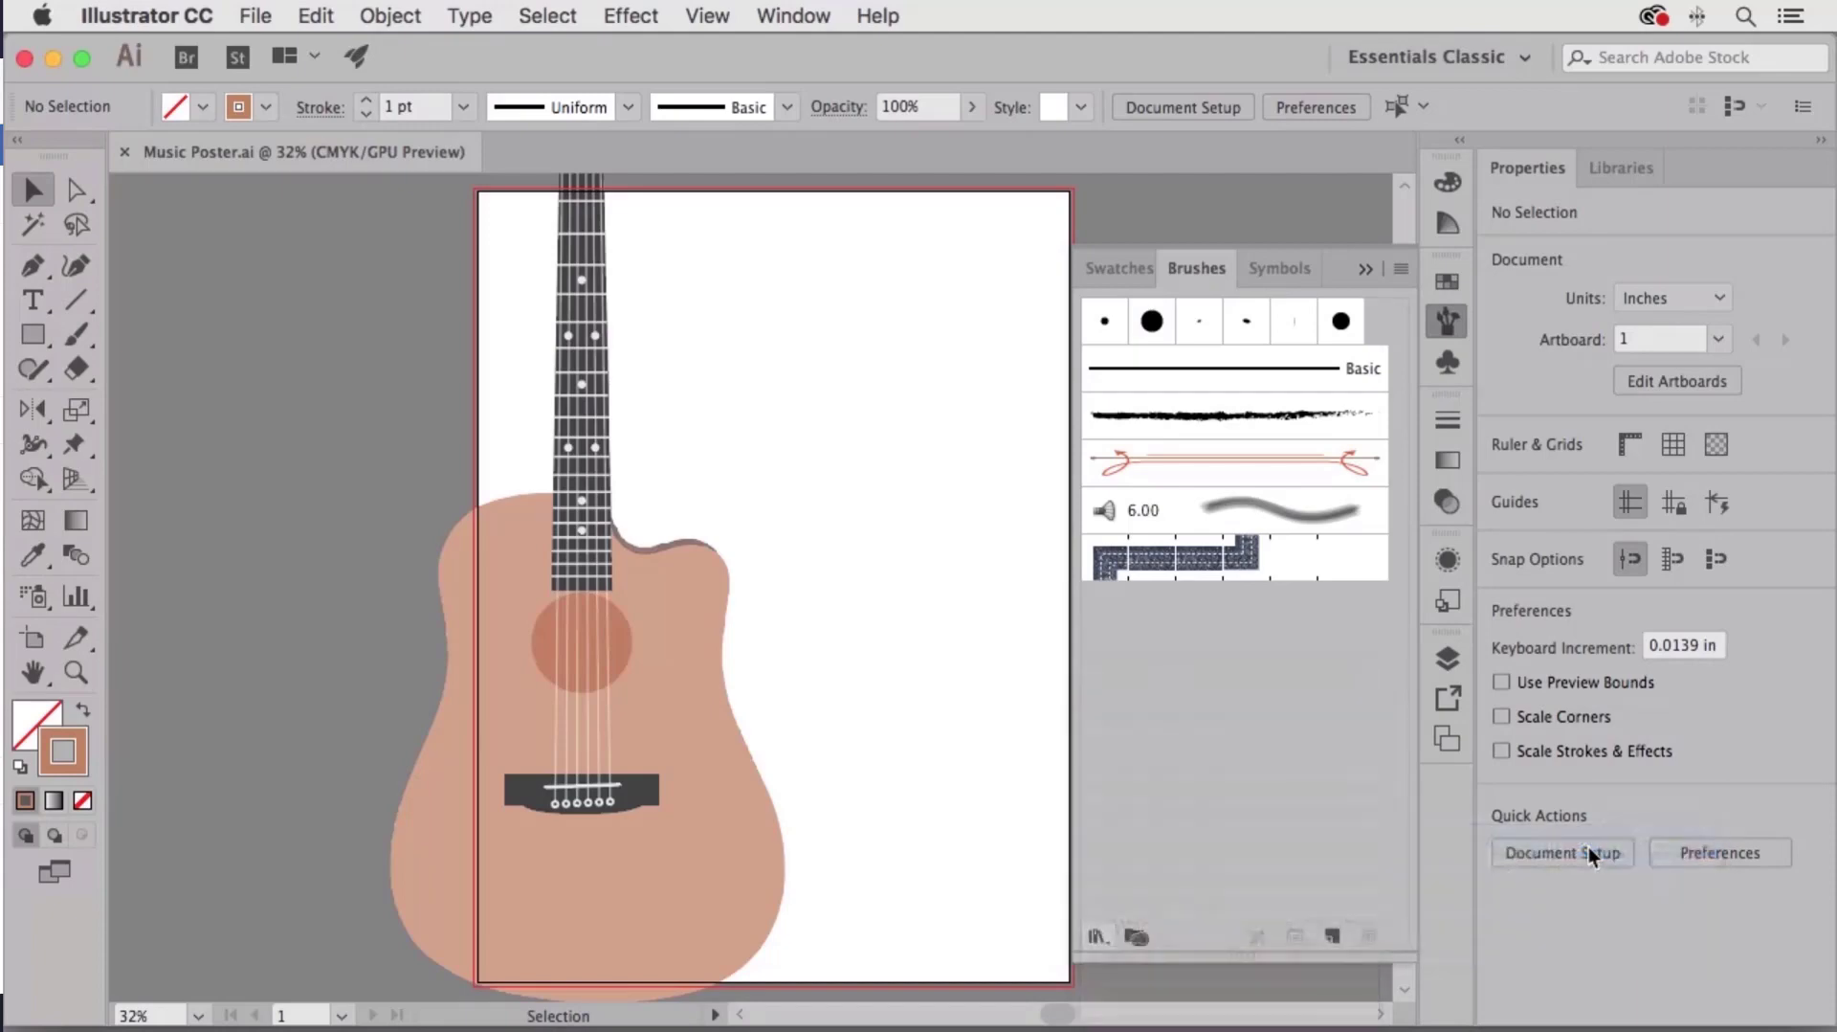
Enlarge the banner library, add the red-tipped light blue banner brush to the document's brushes, and close the library.
drag(894, 459, 856, 257)
mouse_move(1051, 448)
mouse_down()
mouse_move(1057, 916)
mouse_move(1056, 847)
mouse_move(1057, 871)
mouse_up()
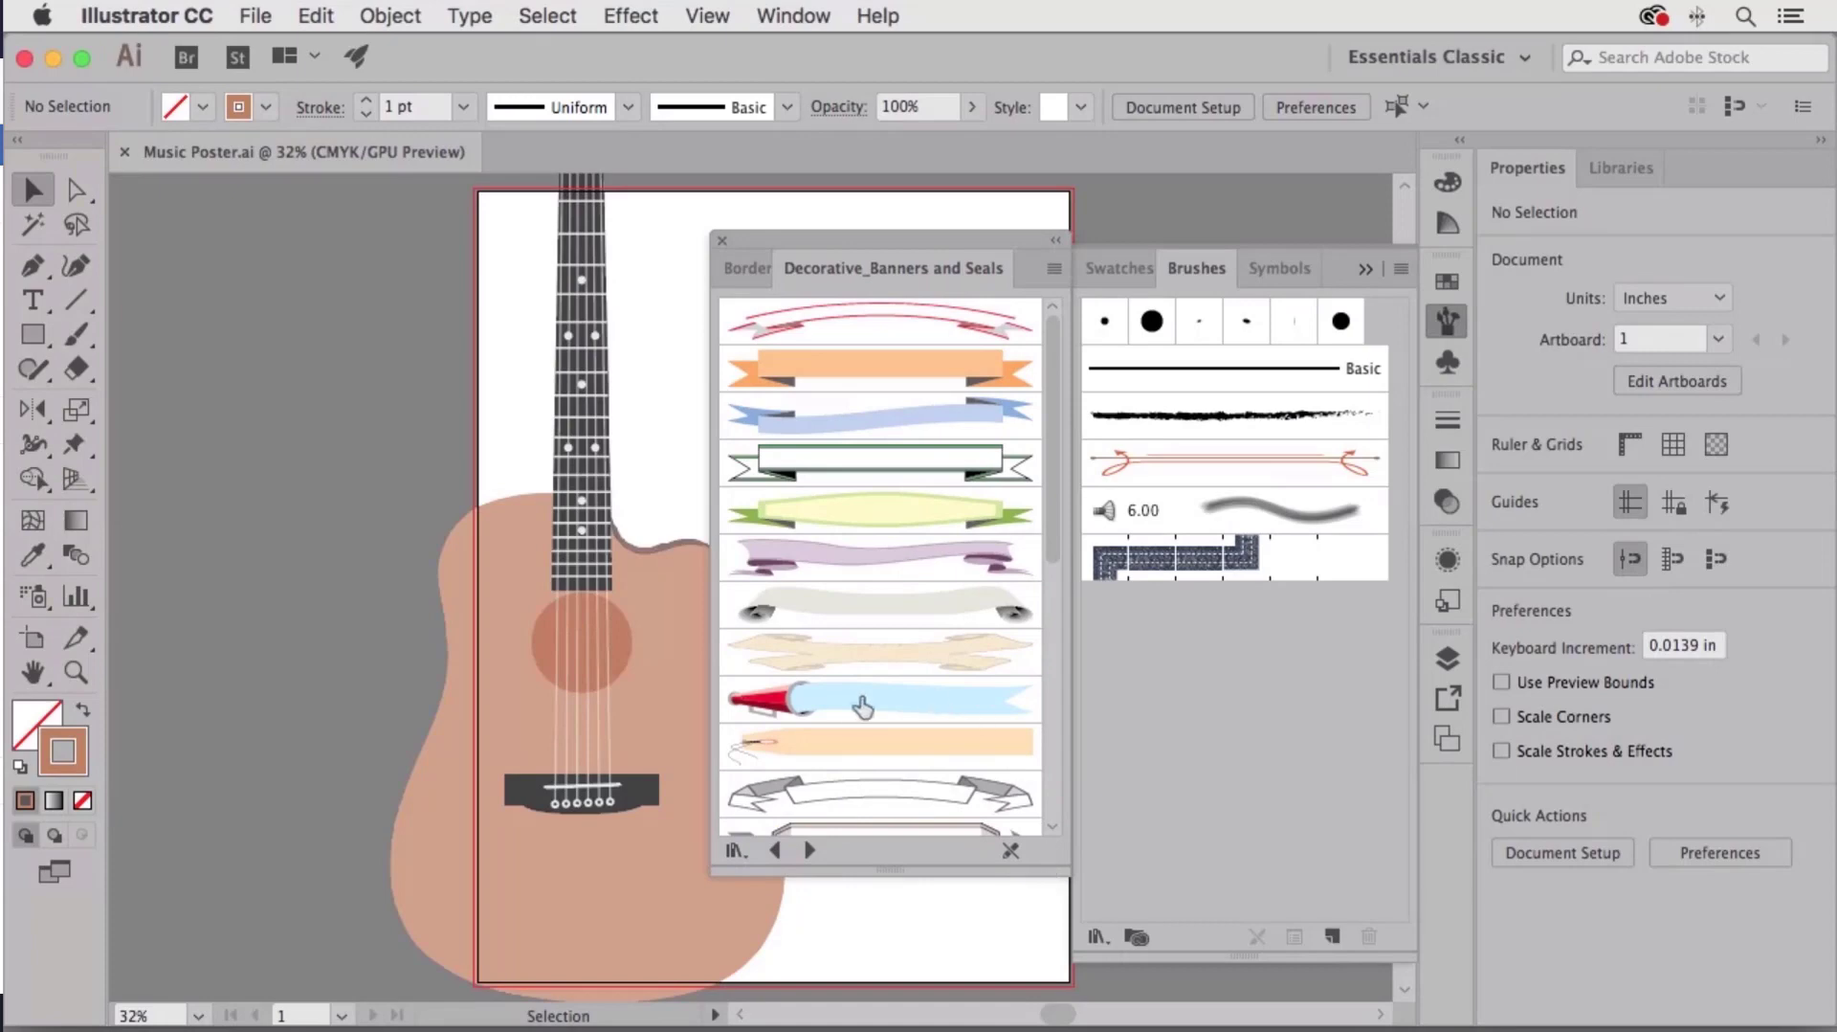
click(842, 705)
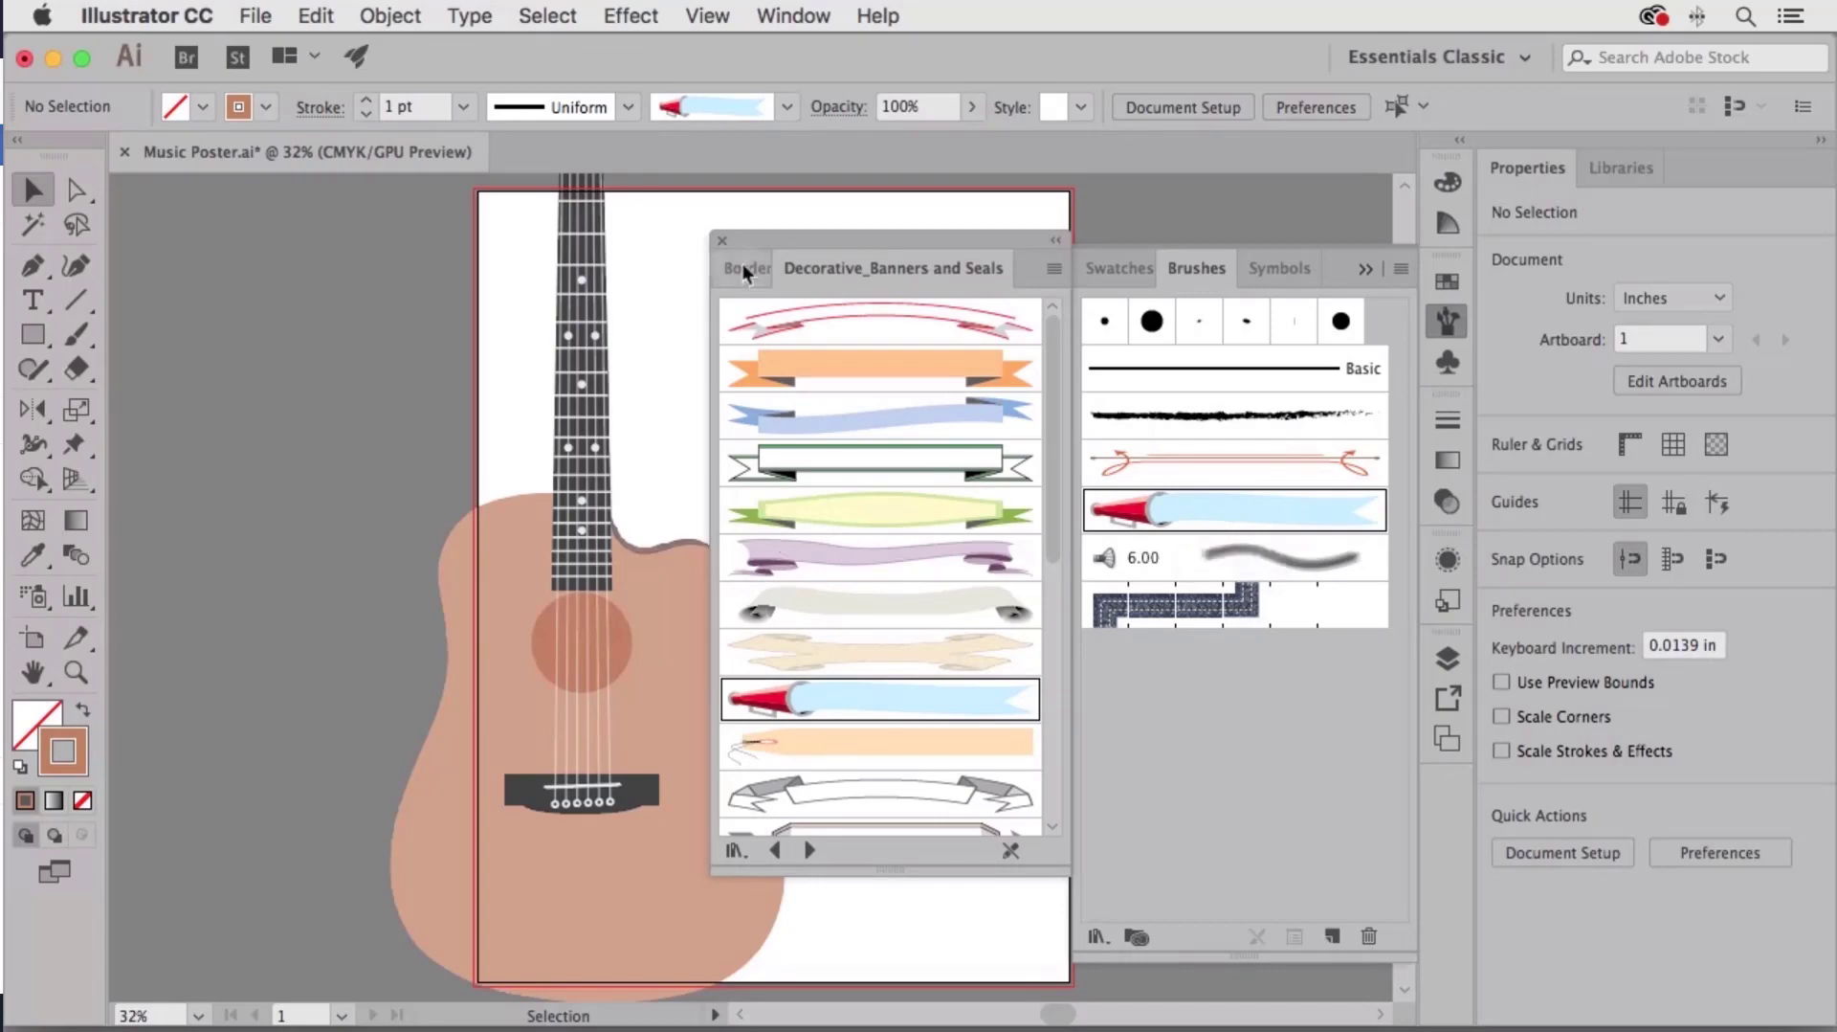
click(722, 240)
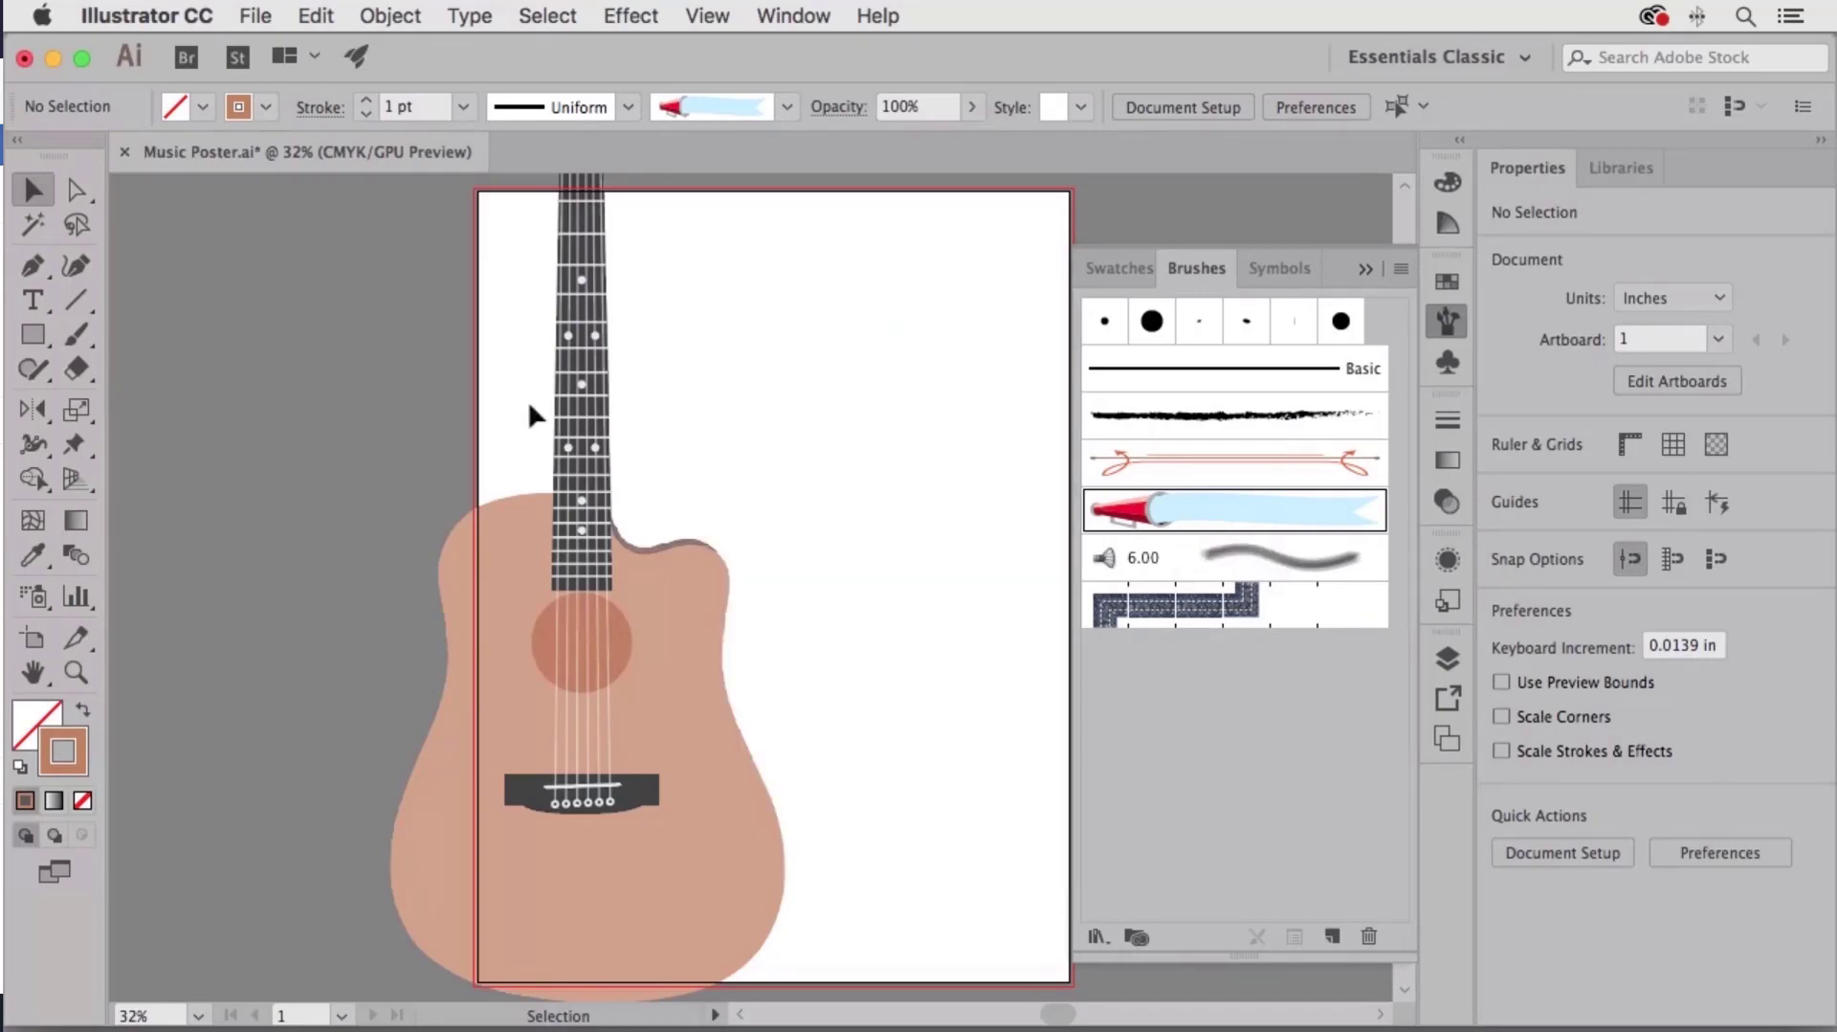
Try the banner brush on a nearly horizontal line about 9.8 in long beside the guitar neck, and delete the line.
click(75, 304)
drag(682, 361, 1007, 368)
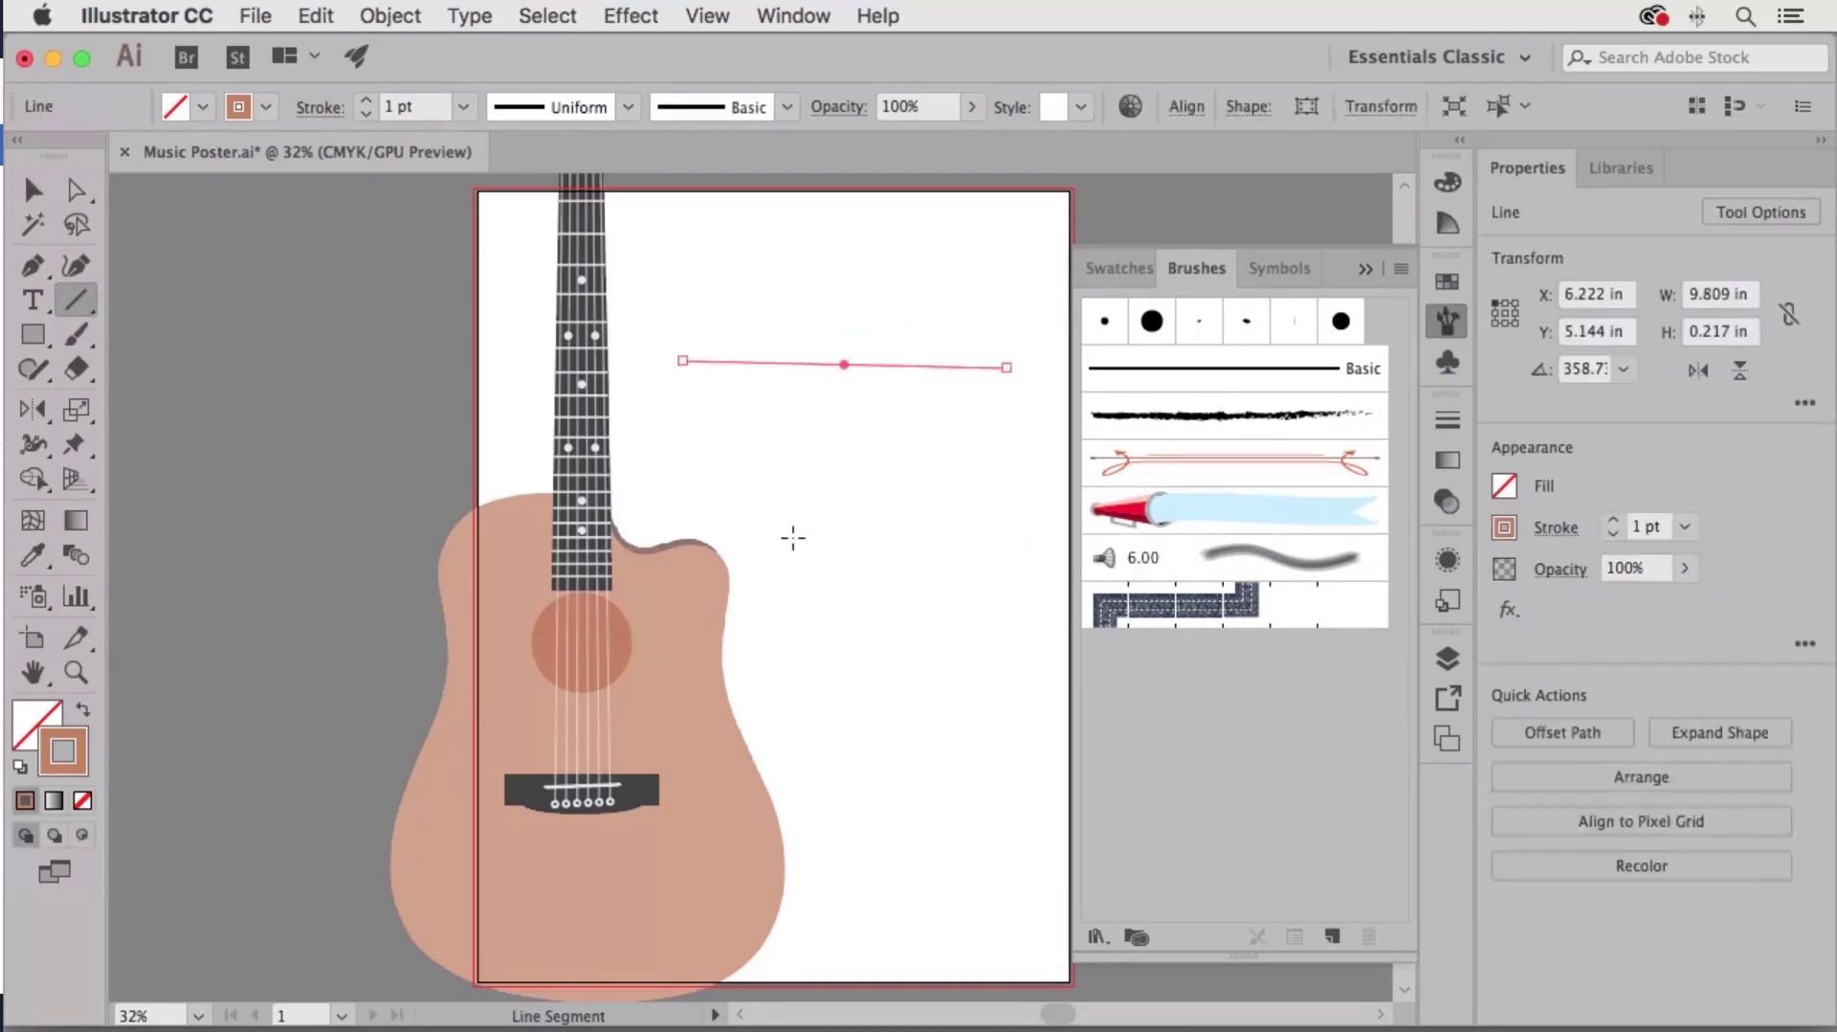
click(1210, 514)
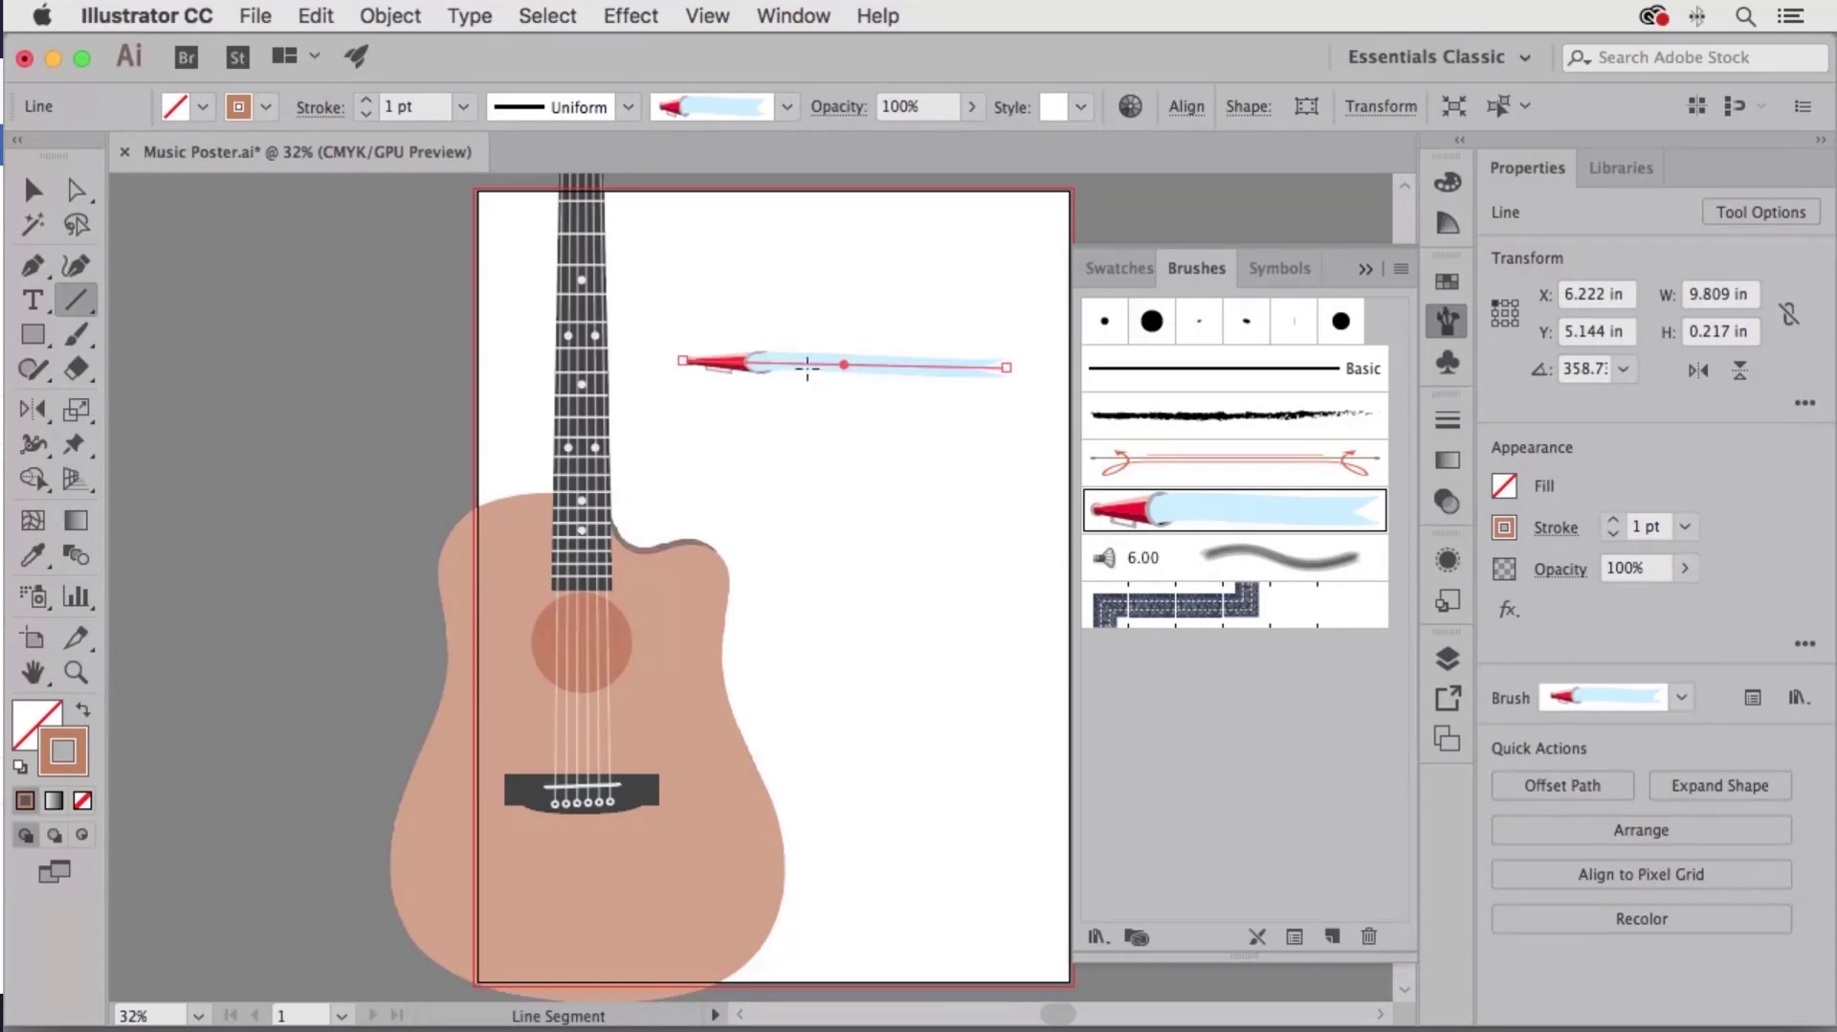
key(Delete)
Draw a wavy Pen path about 11.2 in wide and 1.3 in high beside the guitar neck, and apply the banner brush.
click(31, 268)
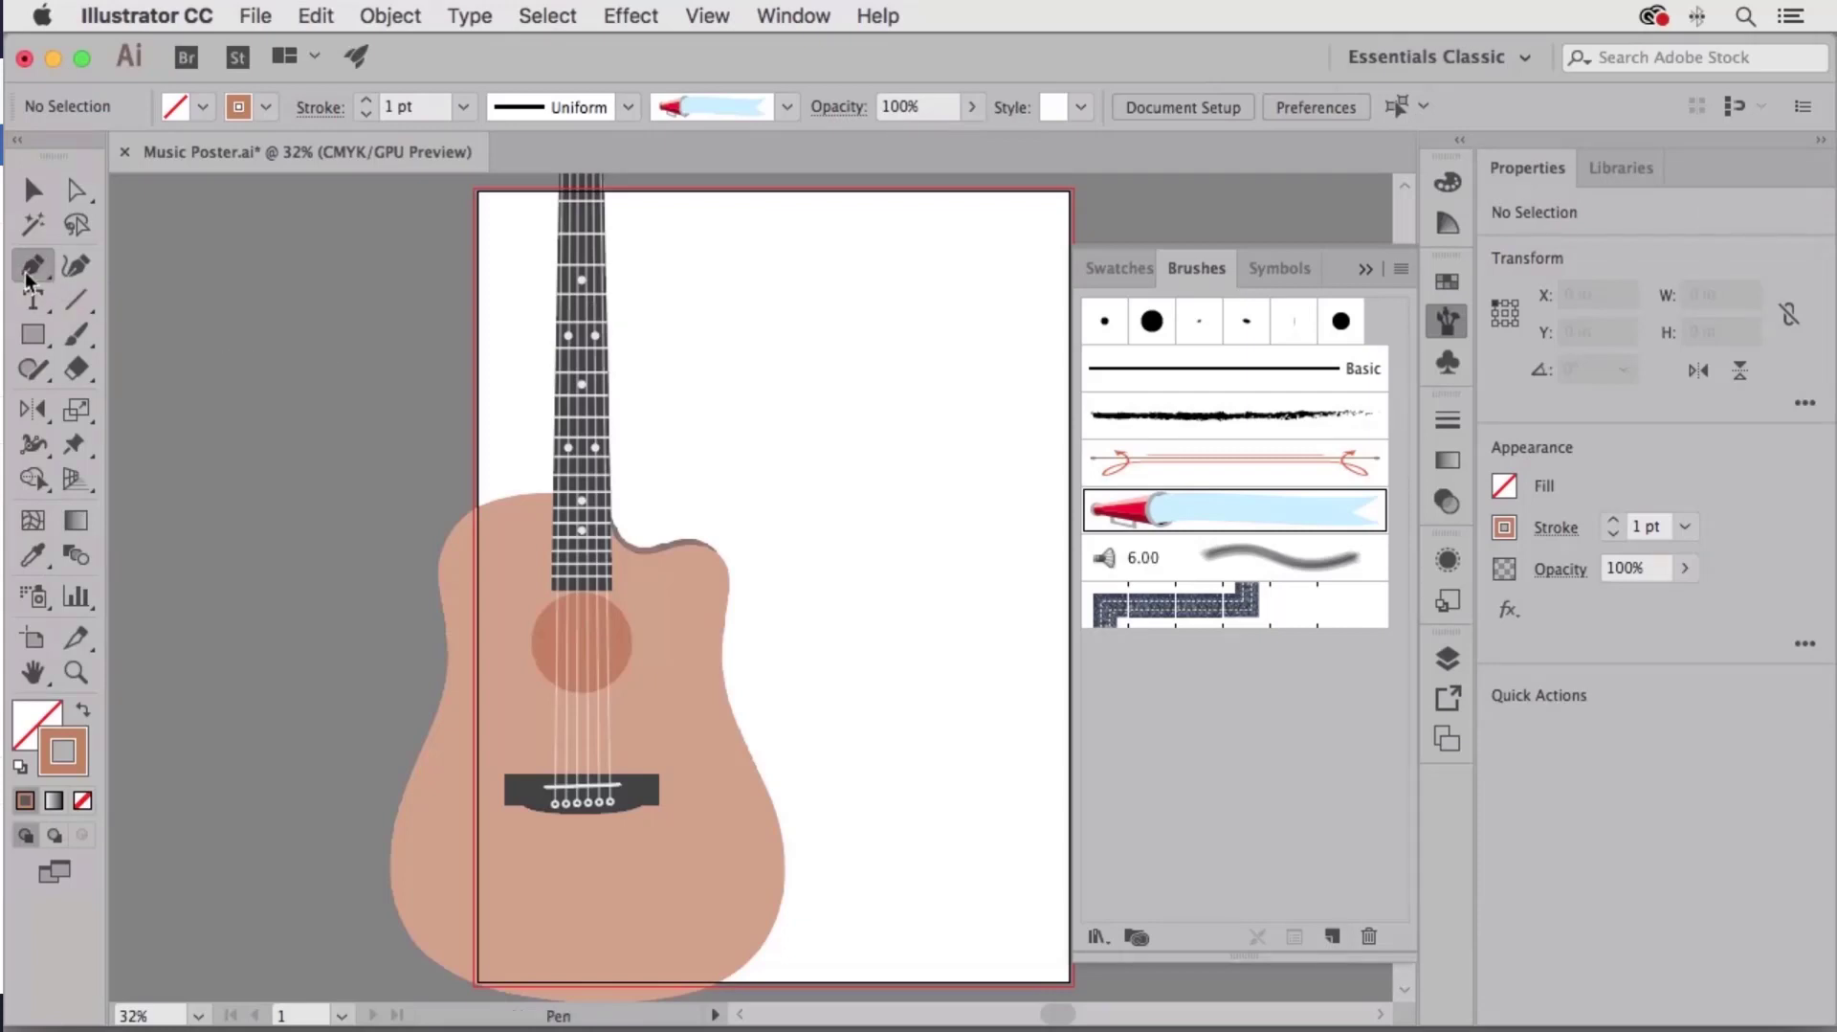
drag(677, 441, 741, 420)
click(938, 454)
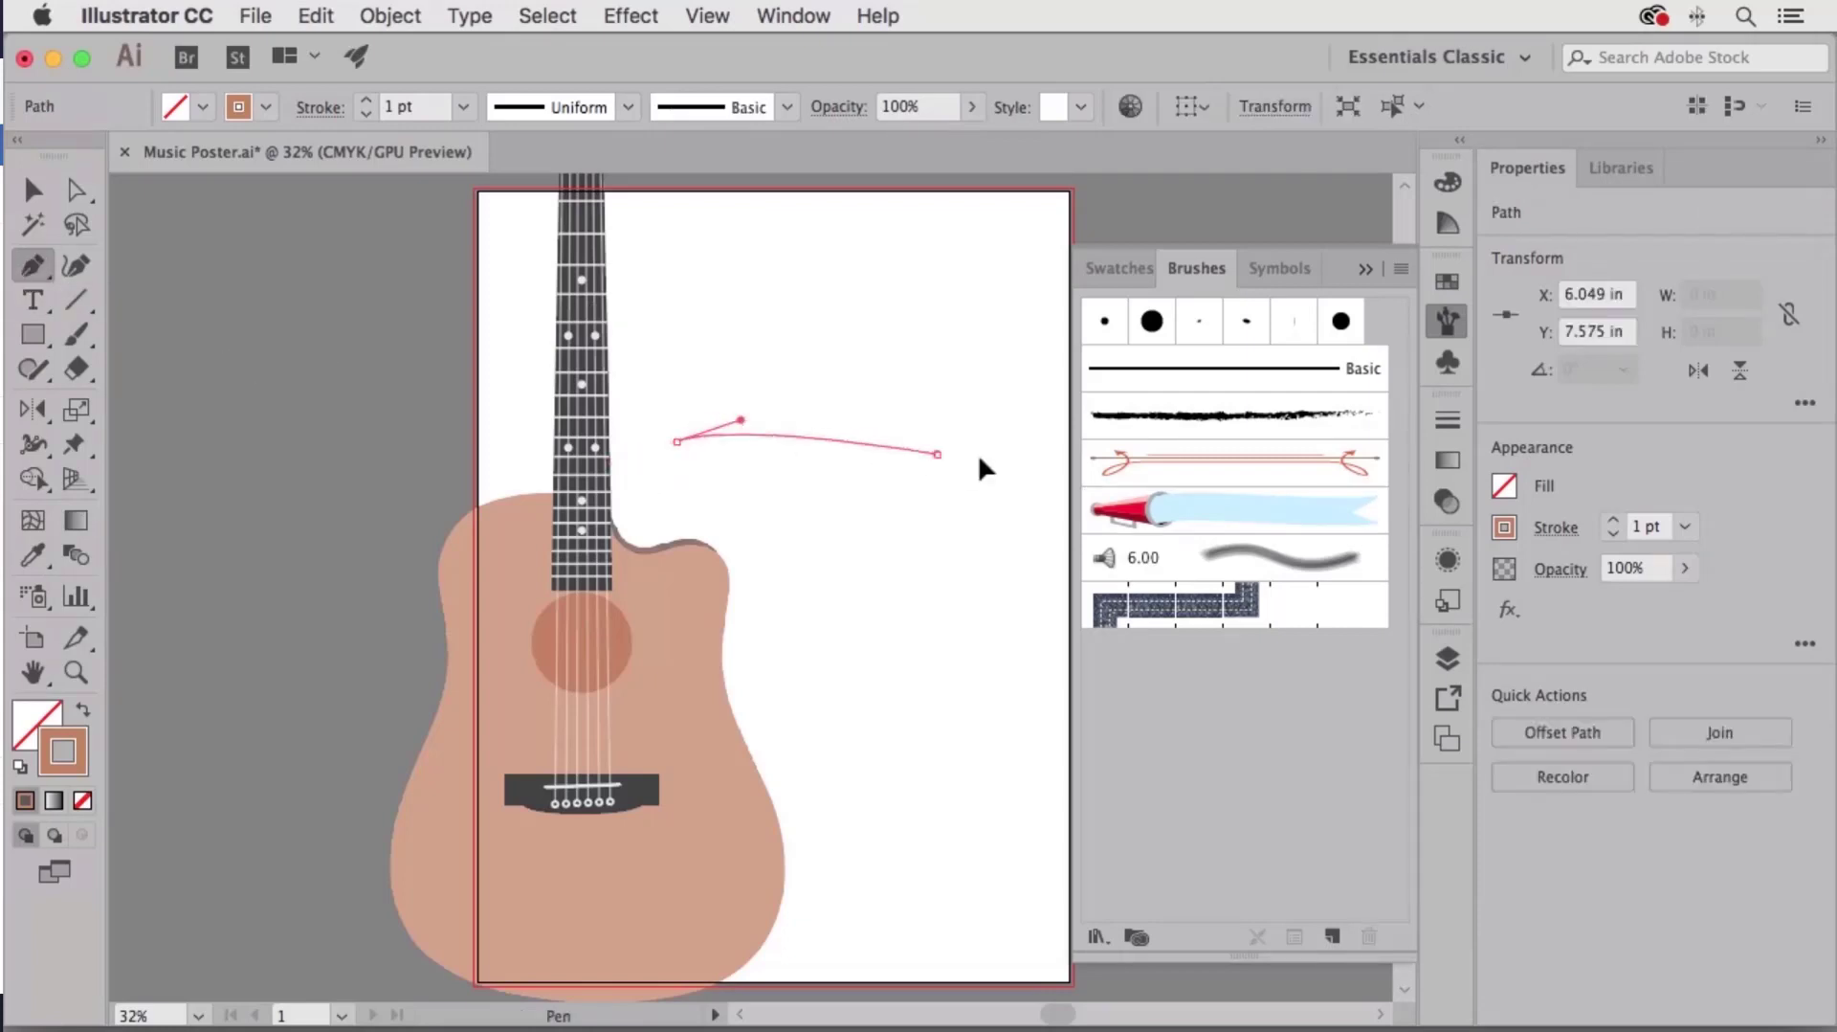
drag(979, 456, 1057, 404)
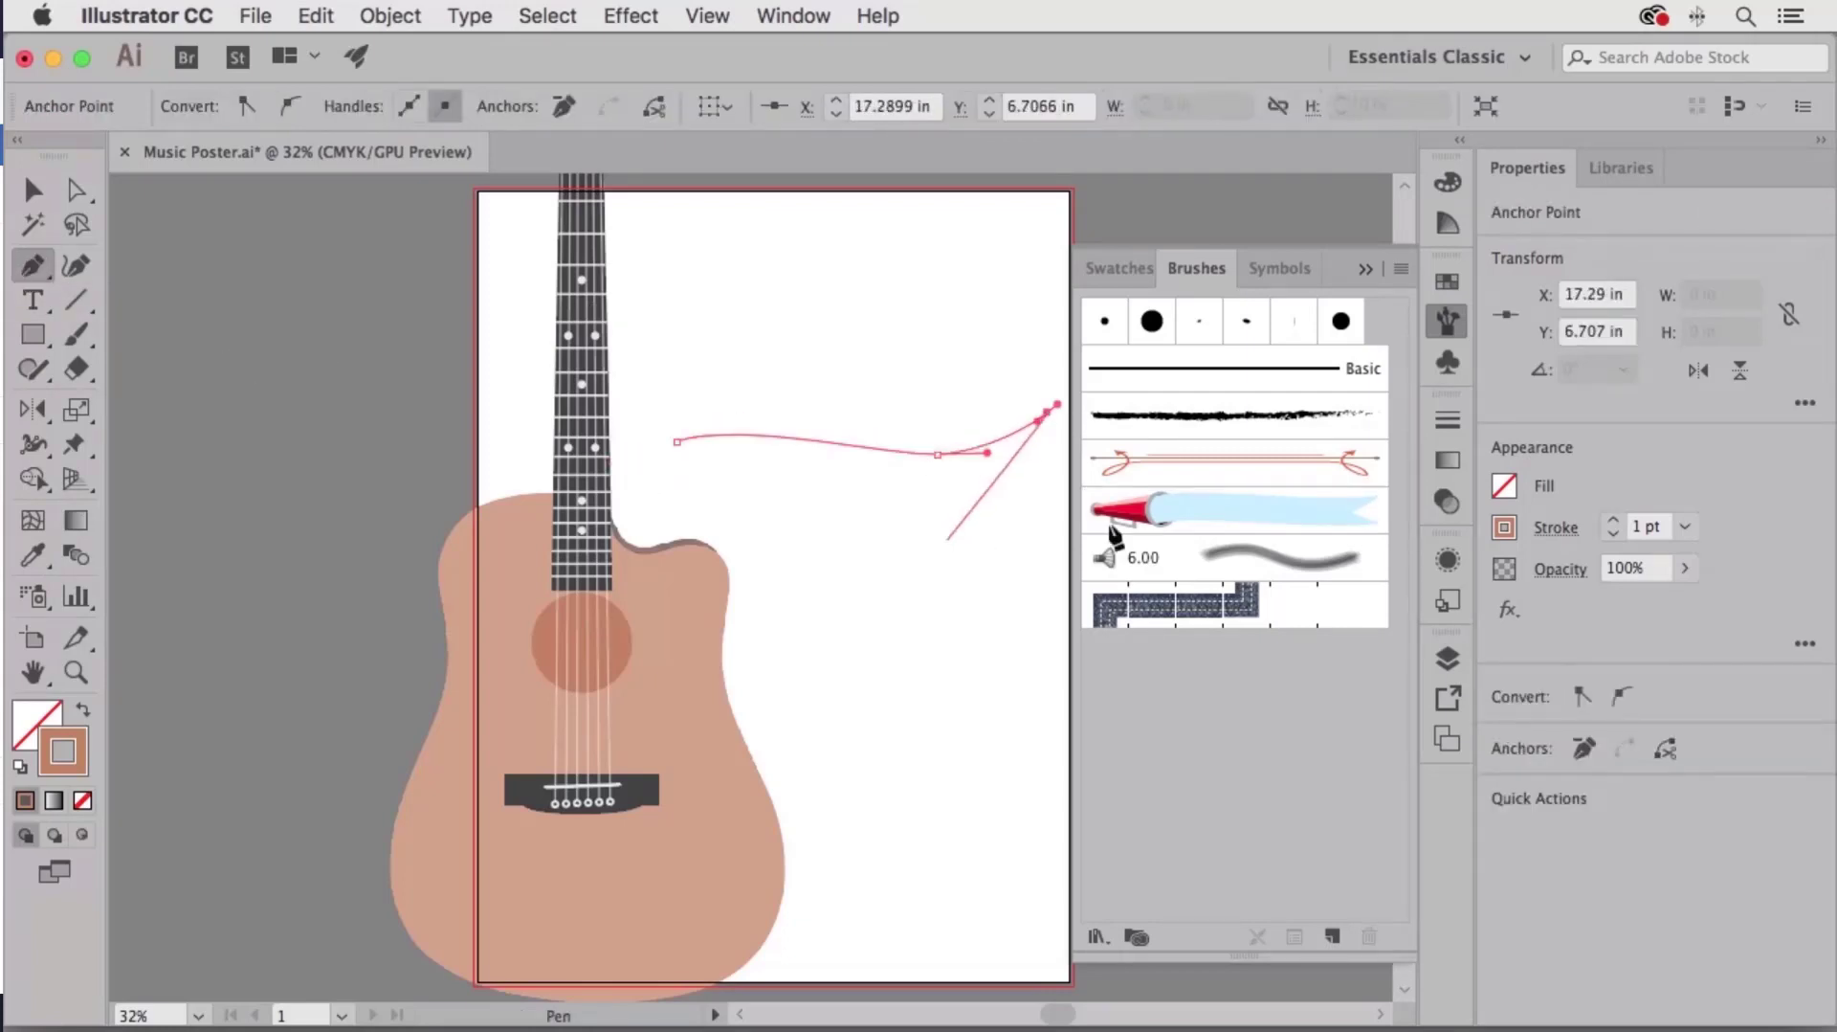
click(1214, 519)
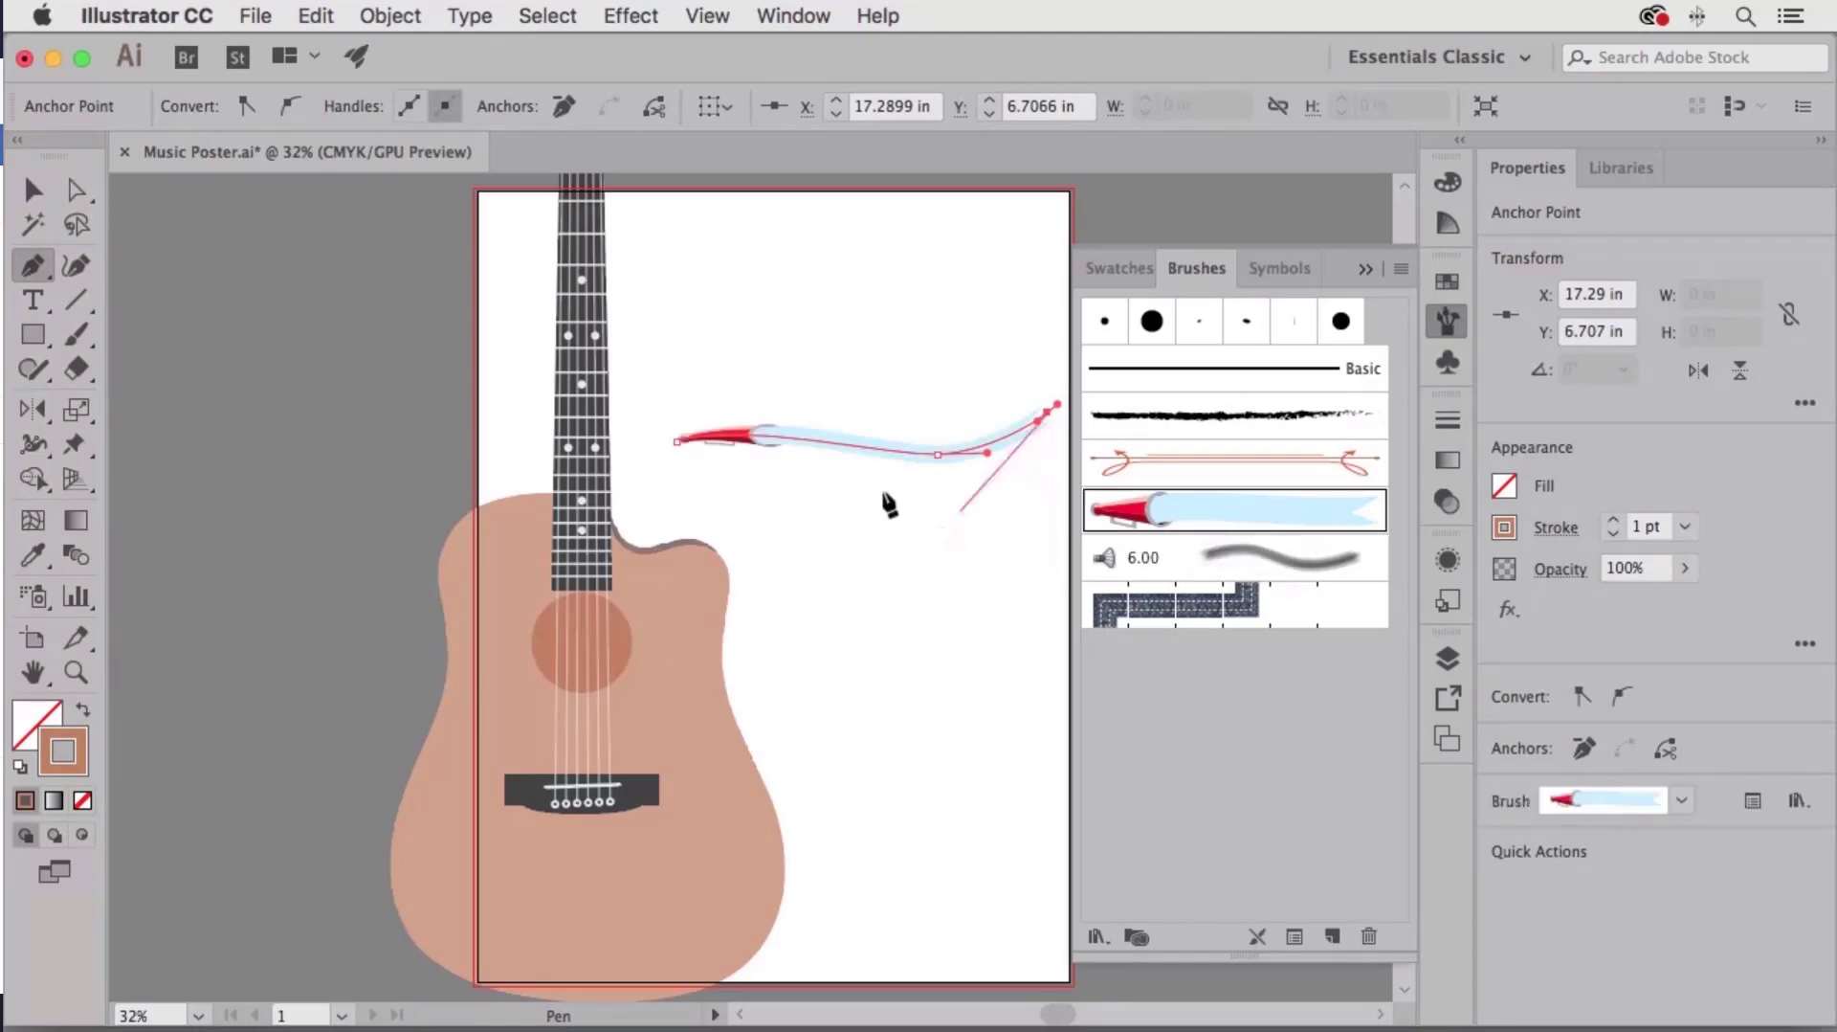
Set the wavy banner path's stroke weight to 3 pt, and delete the path.
click(29, 194)
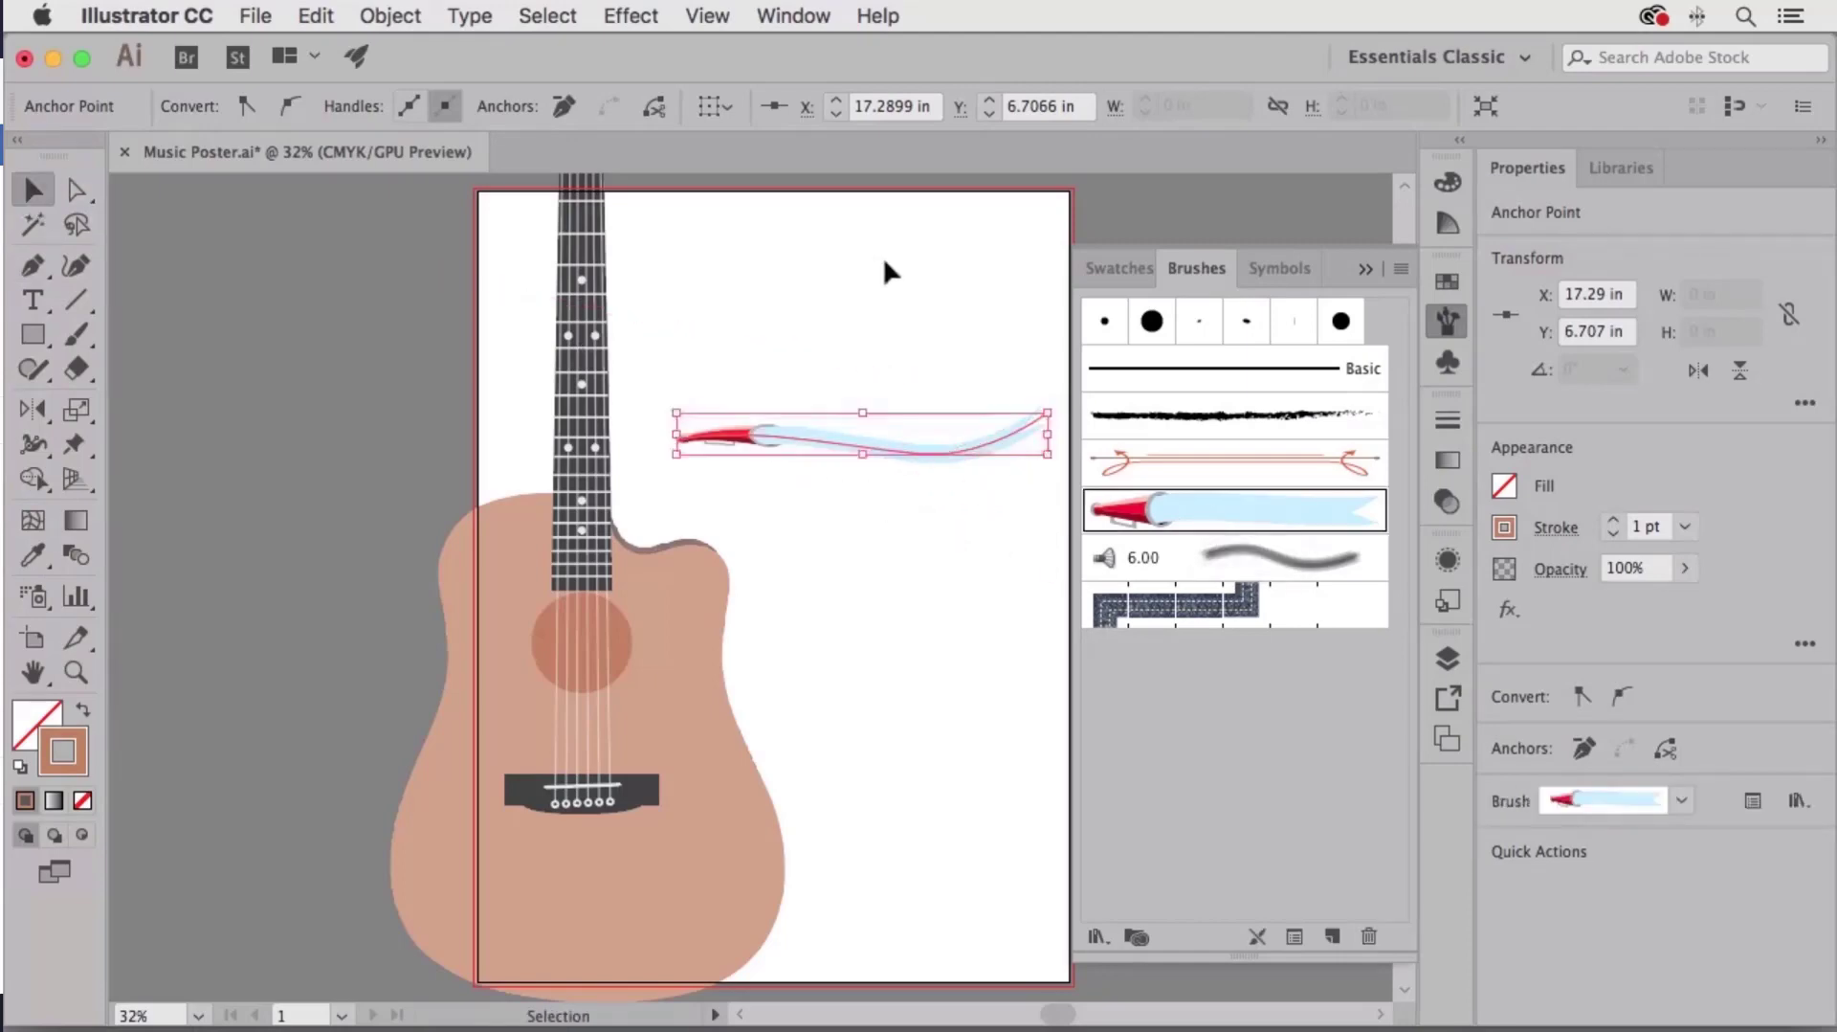
click(882, 256)
click(877, 449)
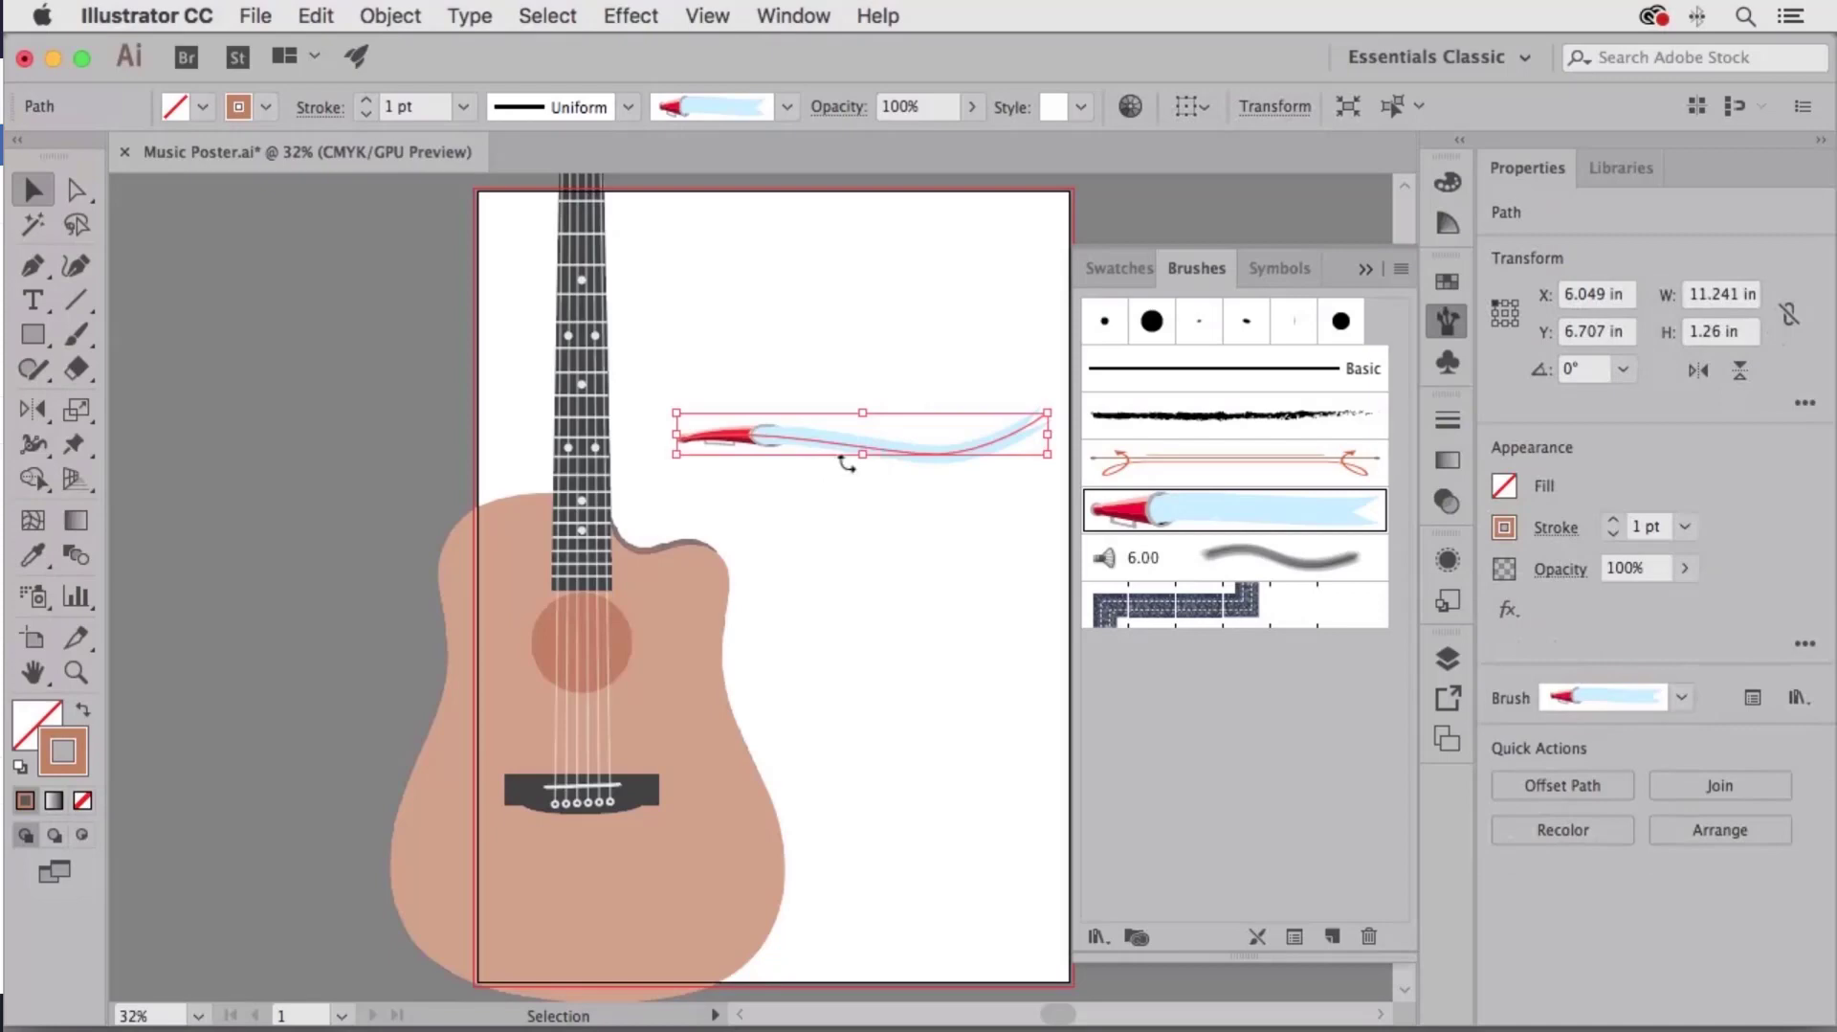
click(365, 101)
click(365, 101)
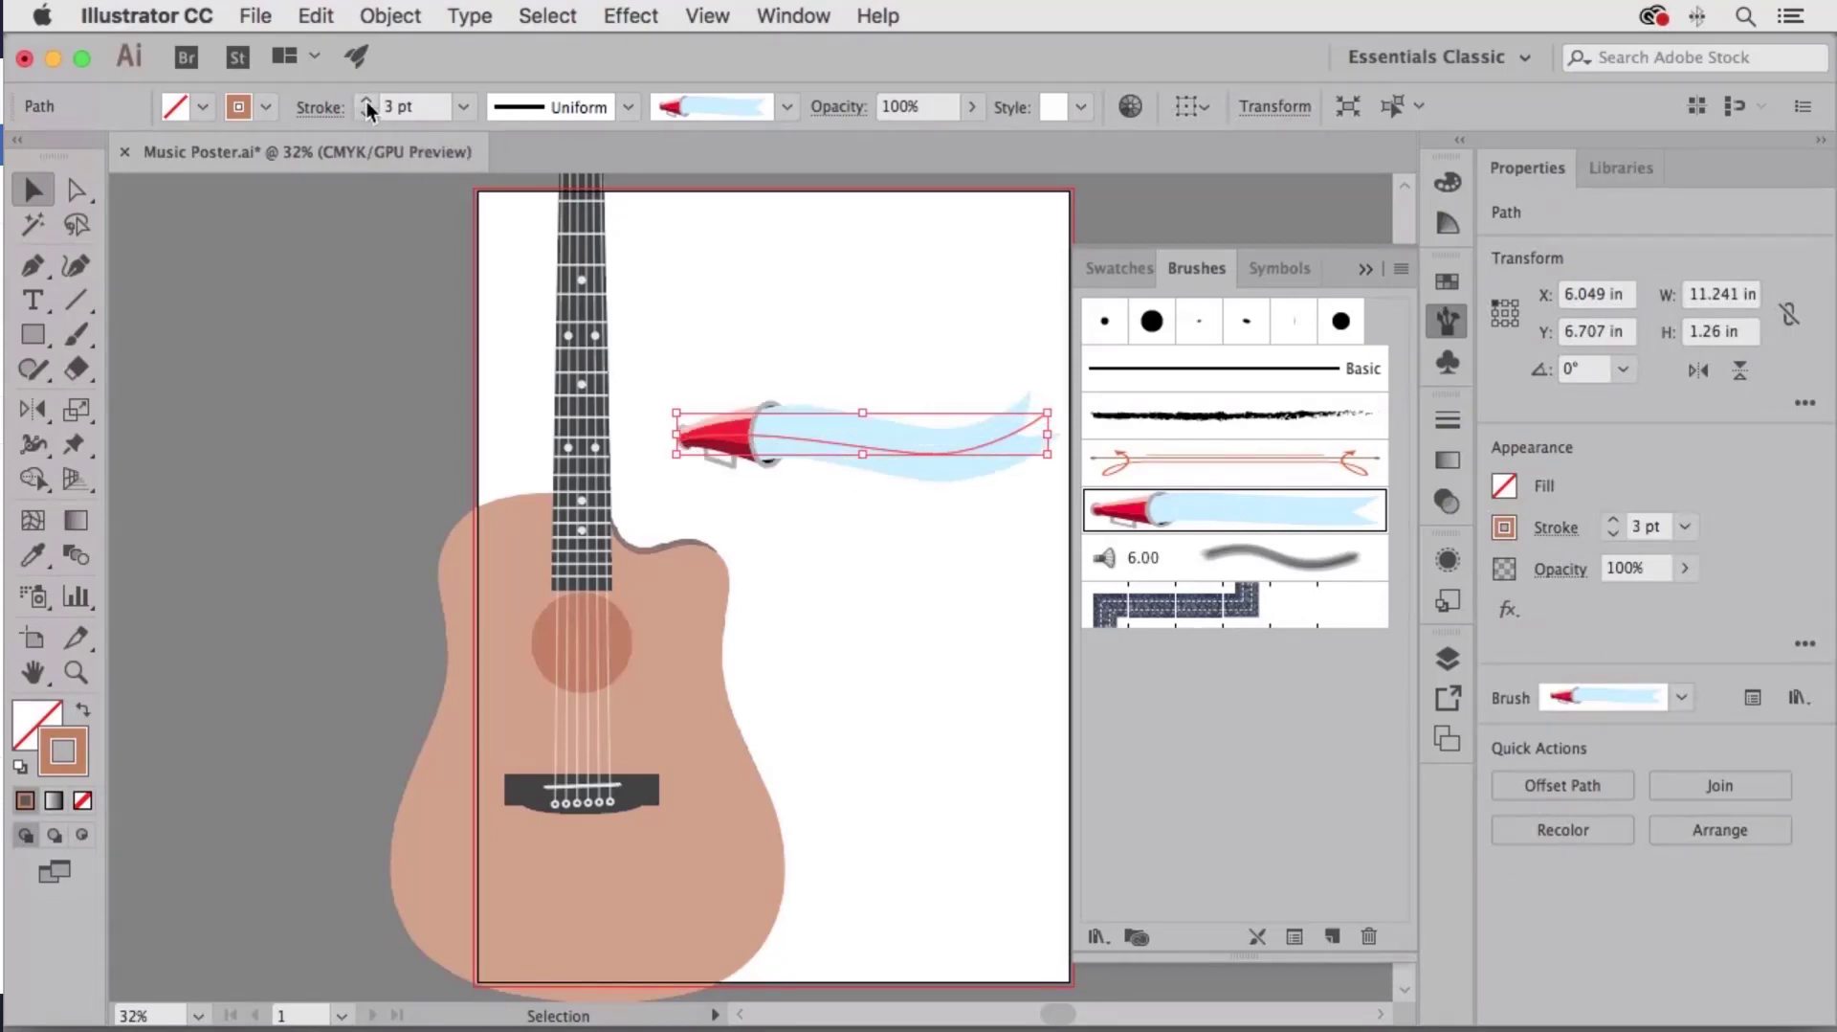
click(365, 101)
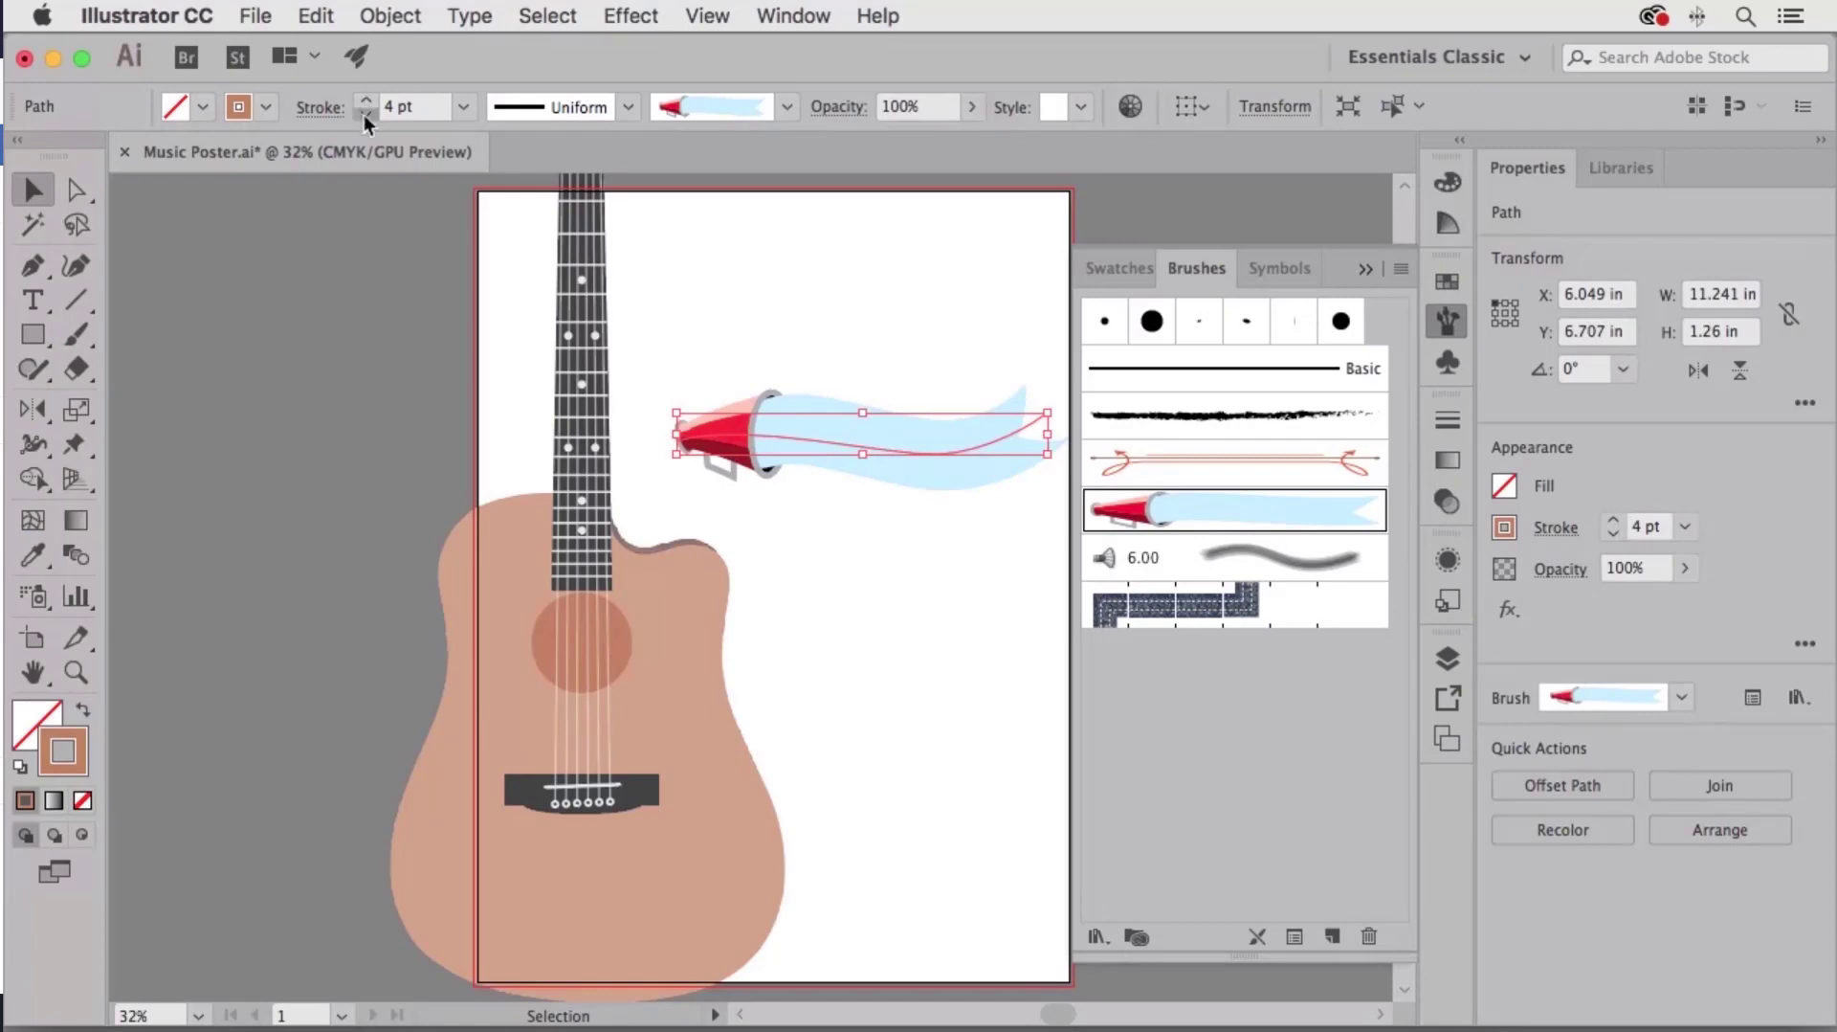
click(364, 113)
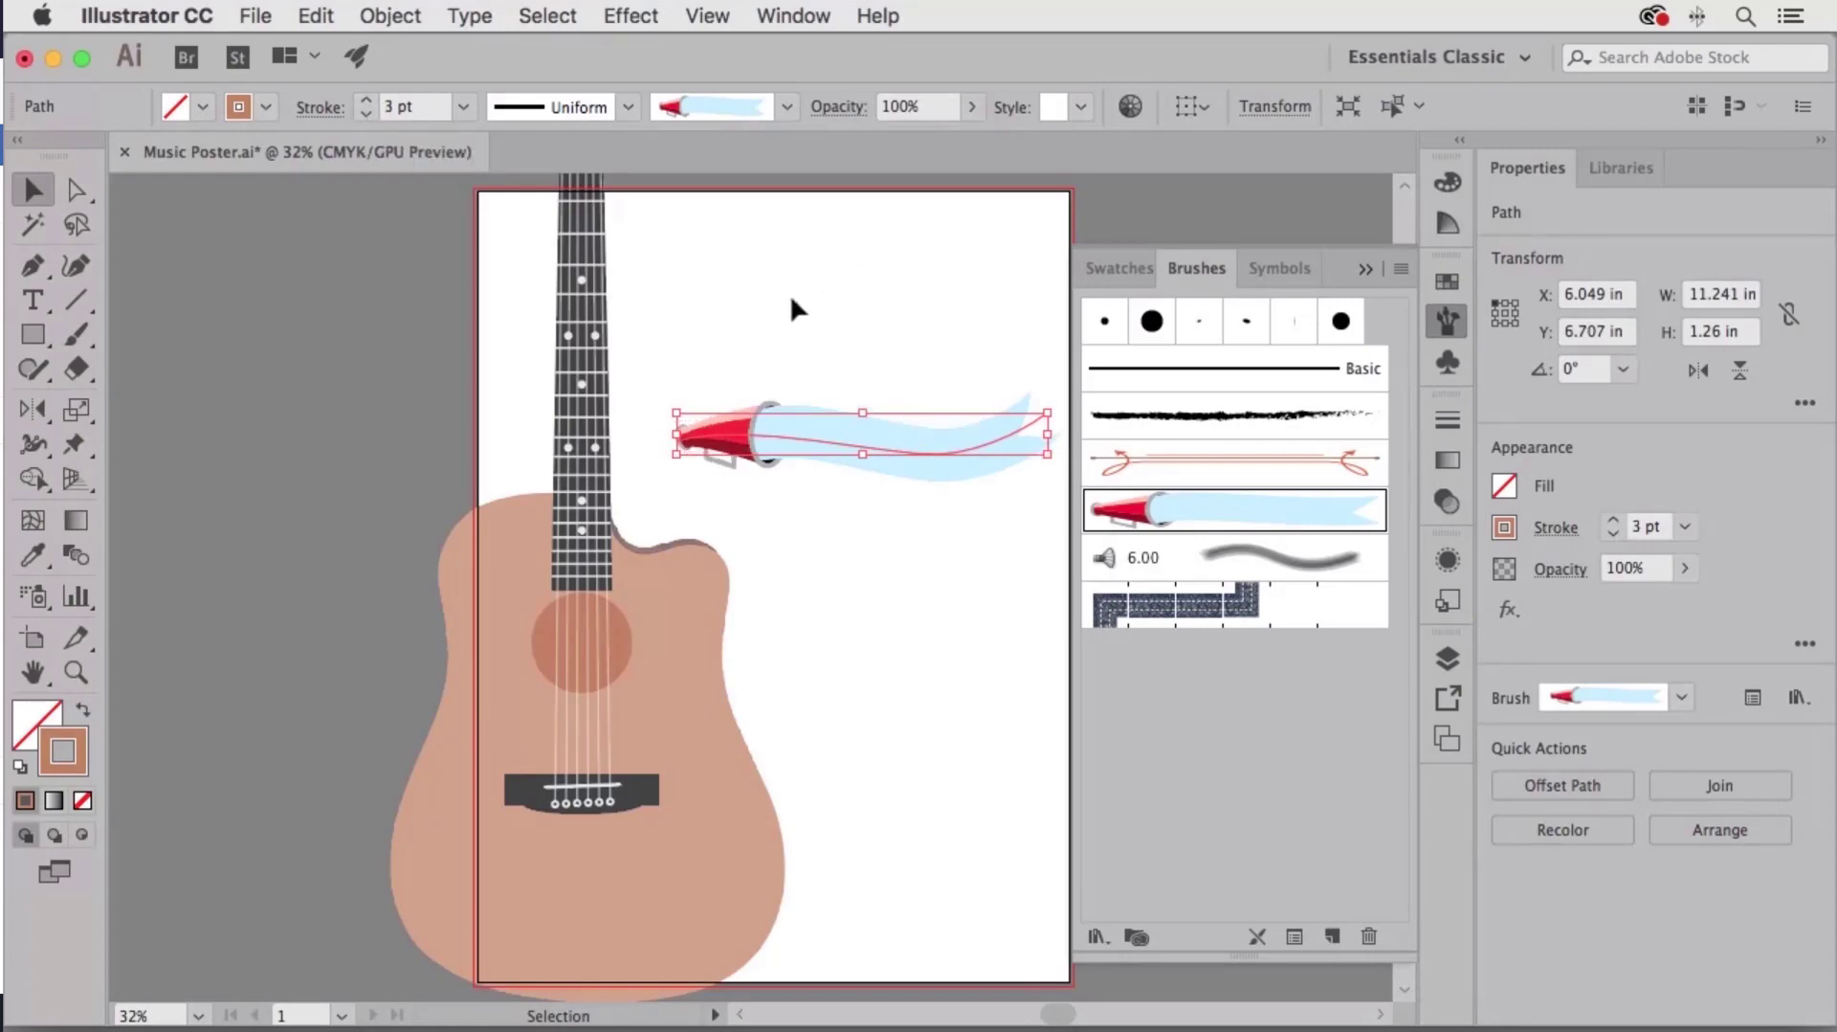
key(Delete)
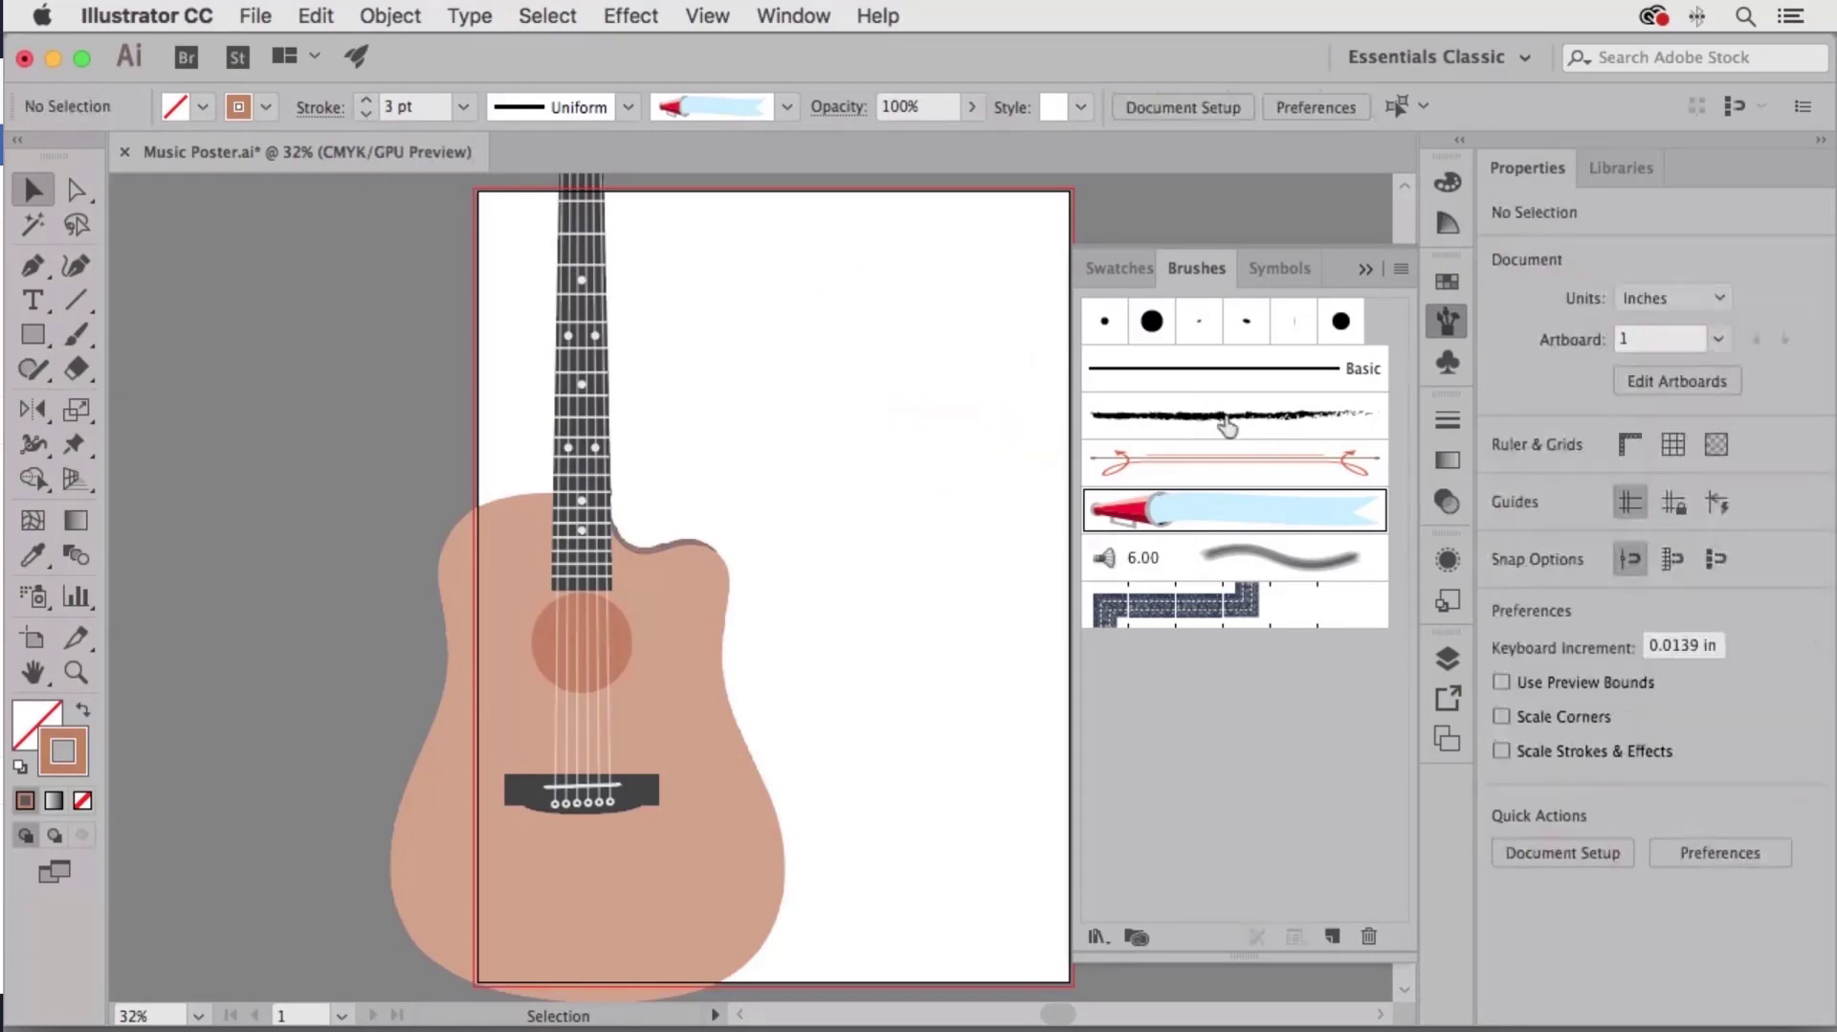
Open the Grunge brushes vector pack library, move it clear of the blank poster area, and enlarge it to show all brushes.
click(1099, 934)
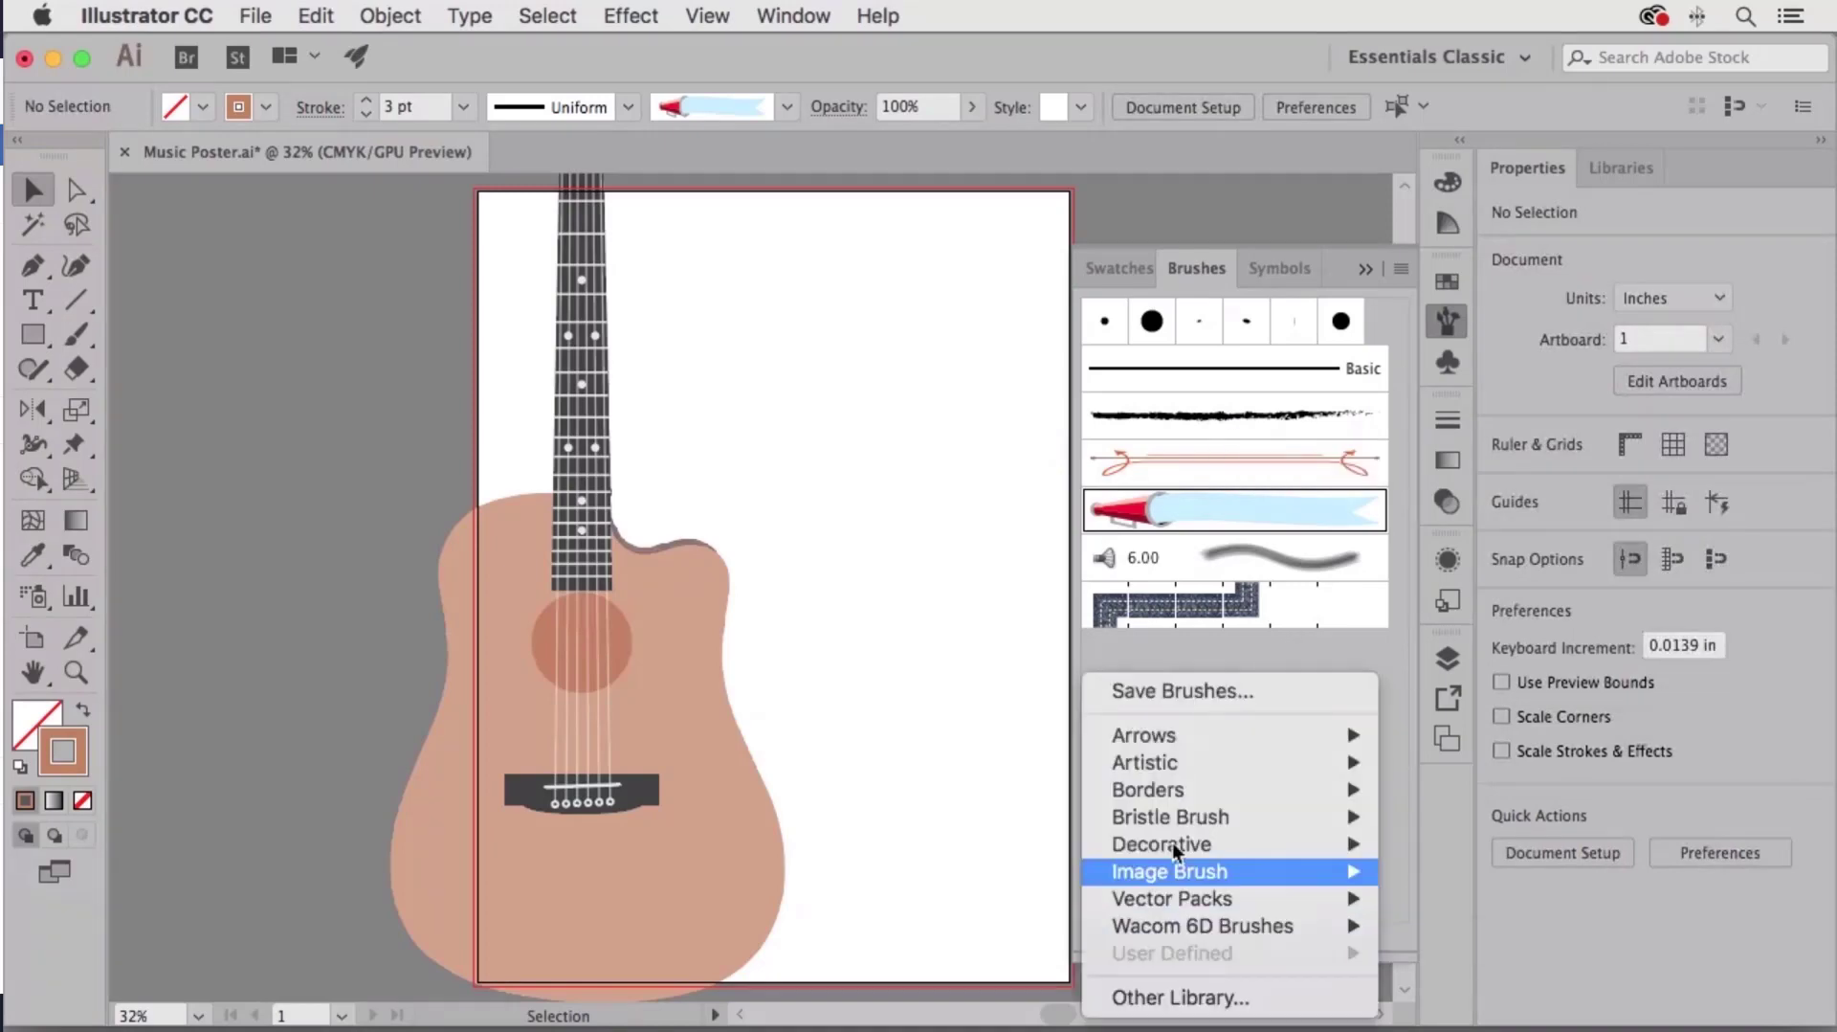
mouse_move(1188, 844)
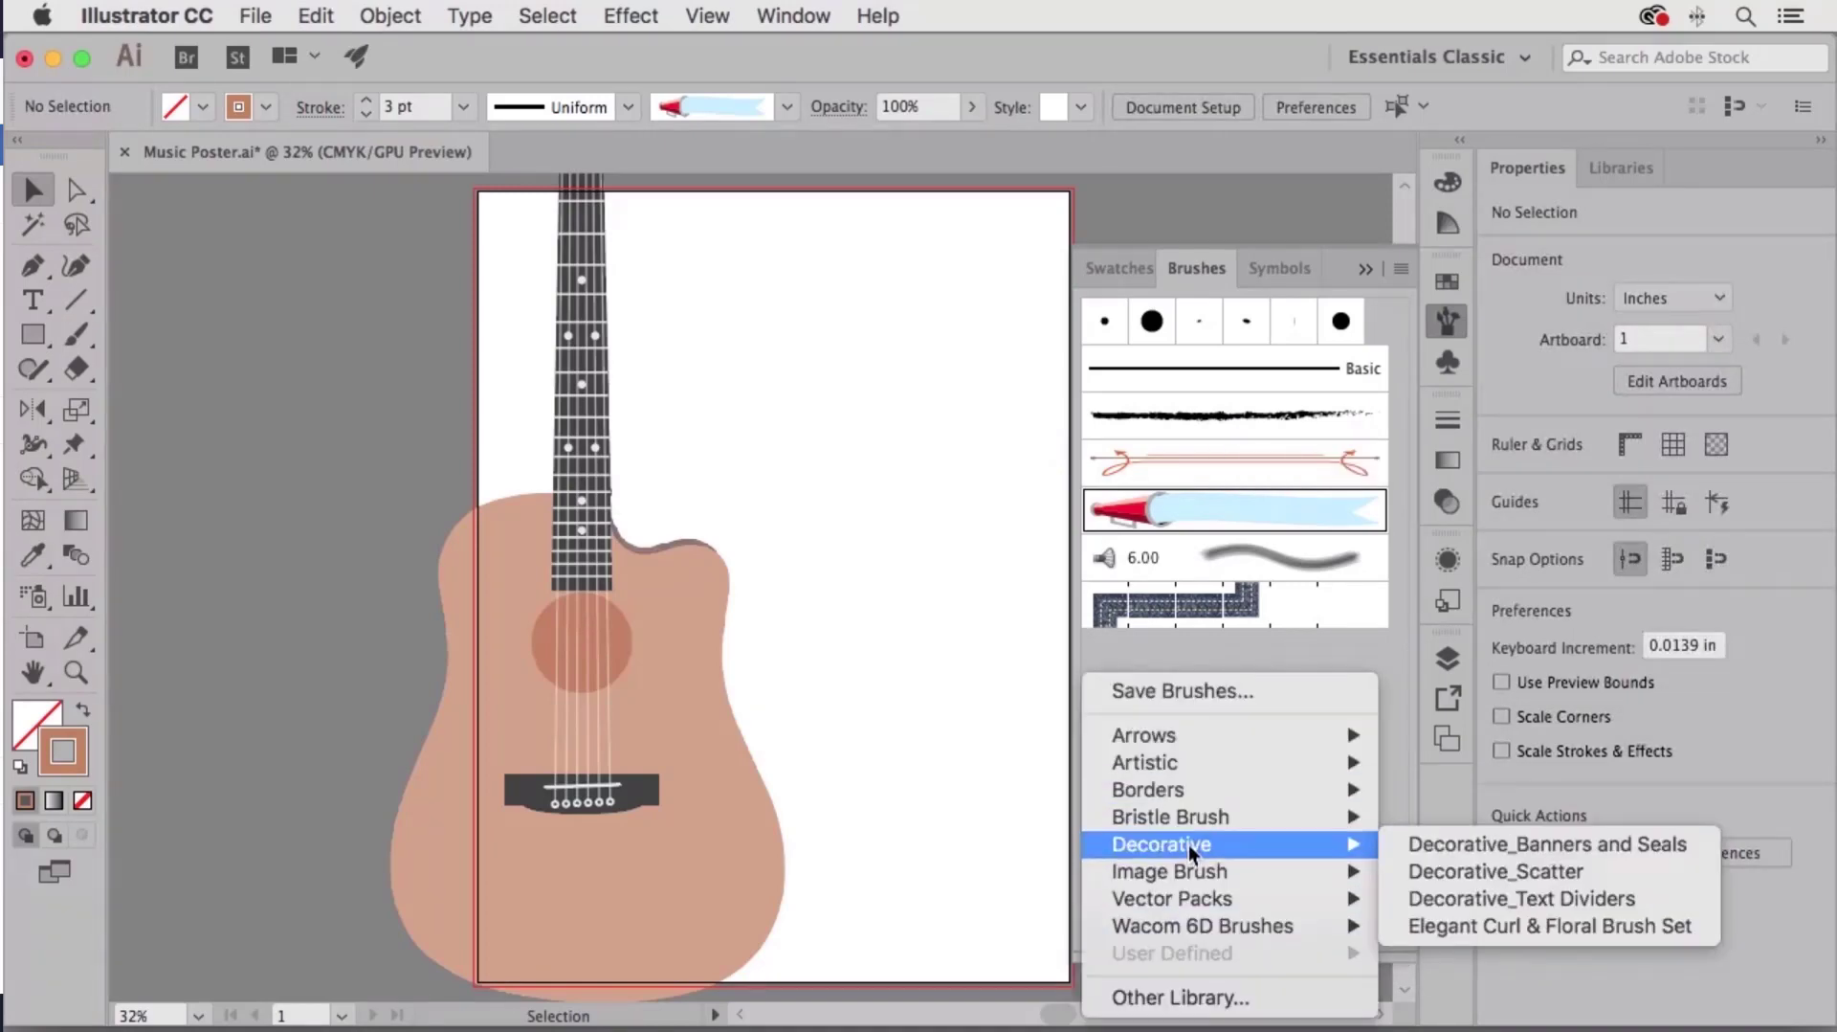
mouse_move(1192, 903)
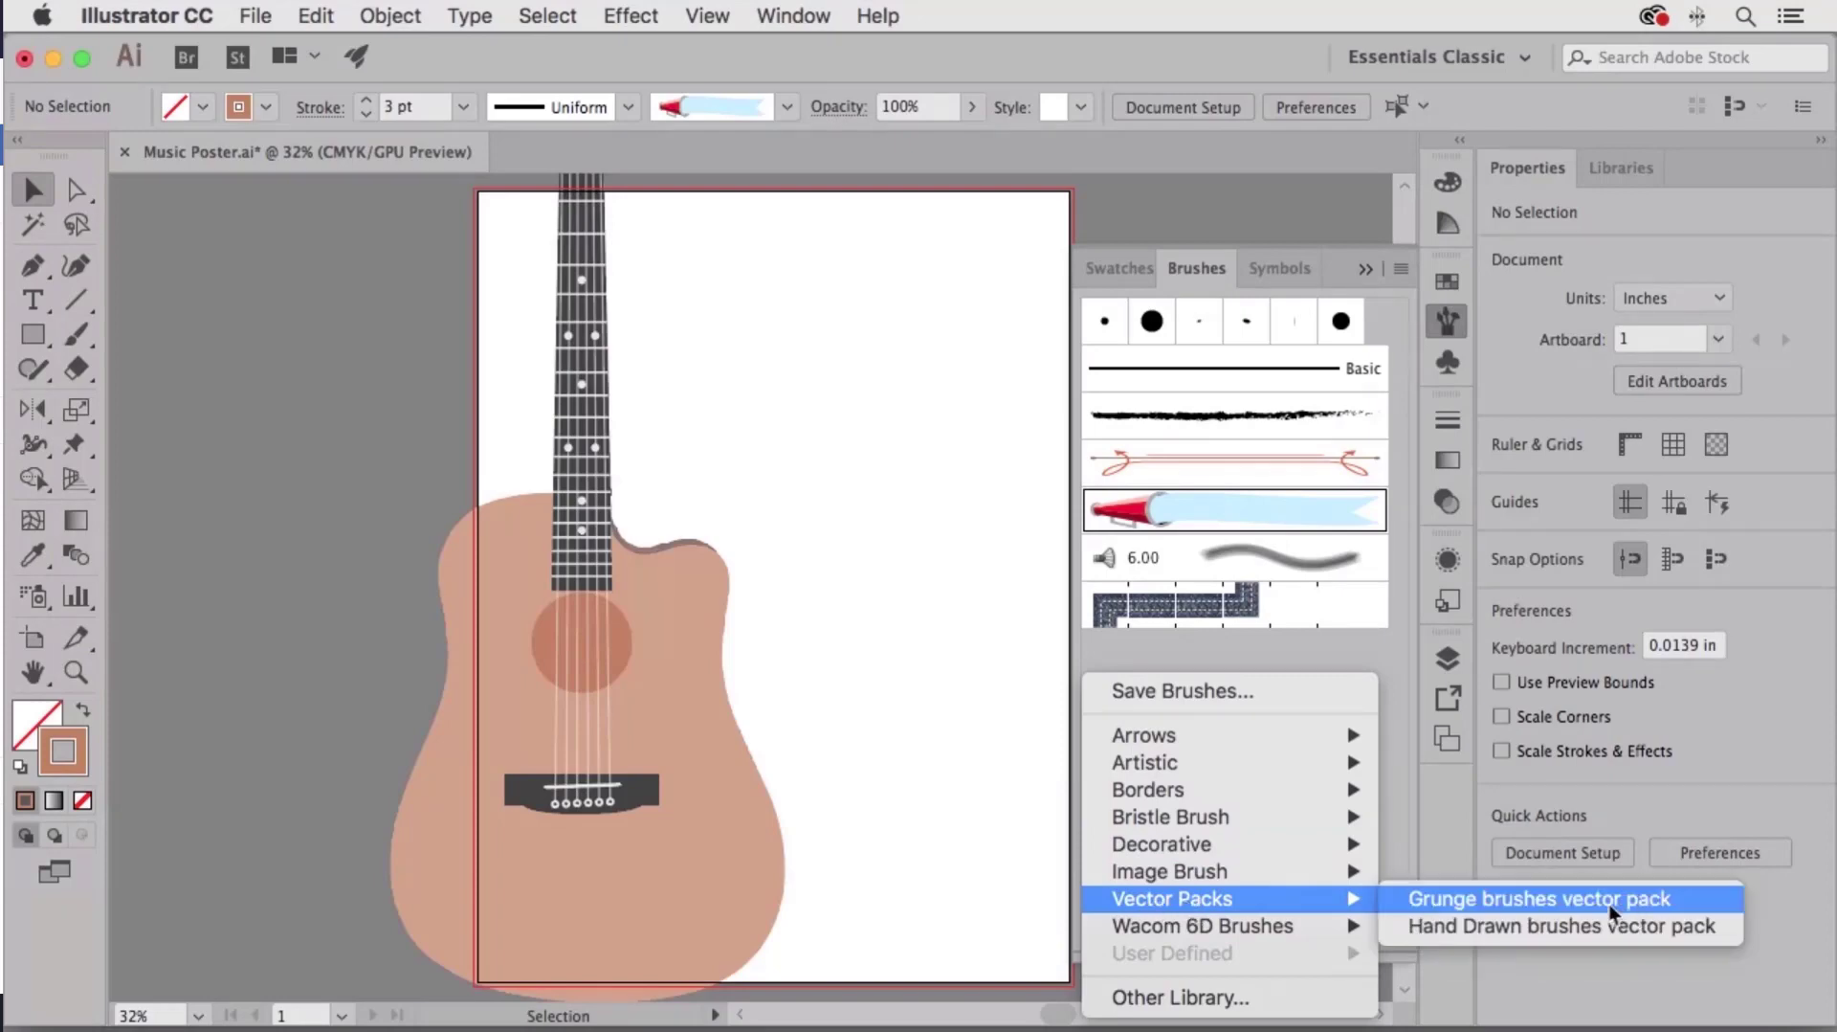
click(1558, 899)
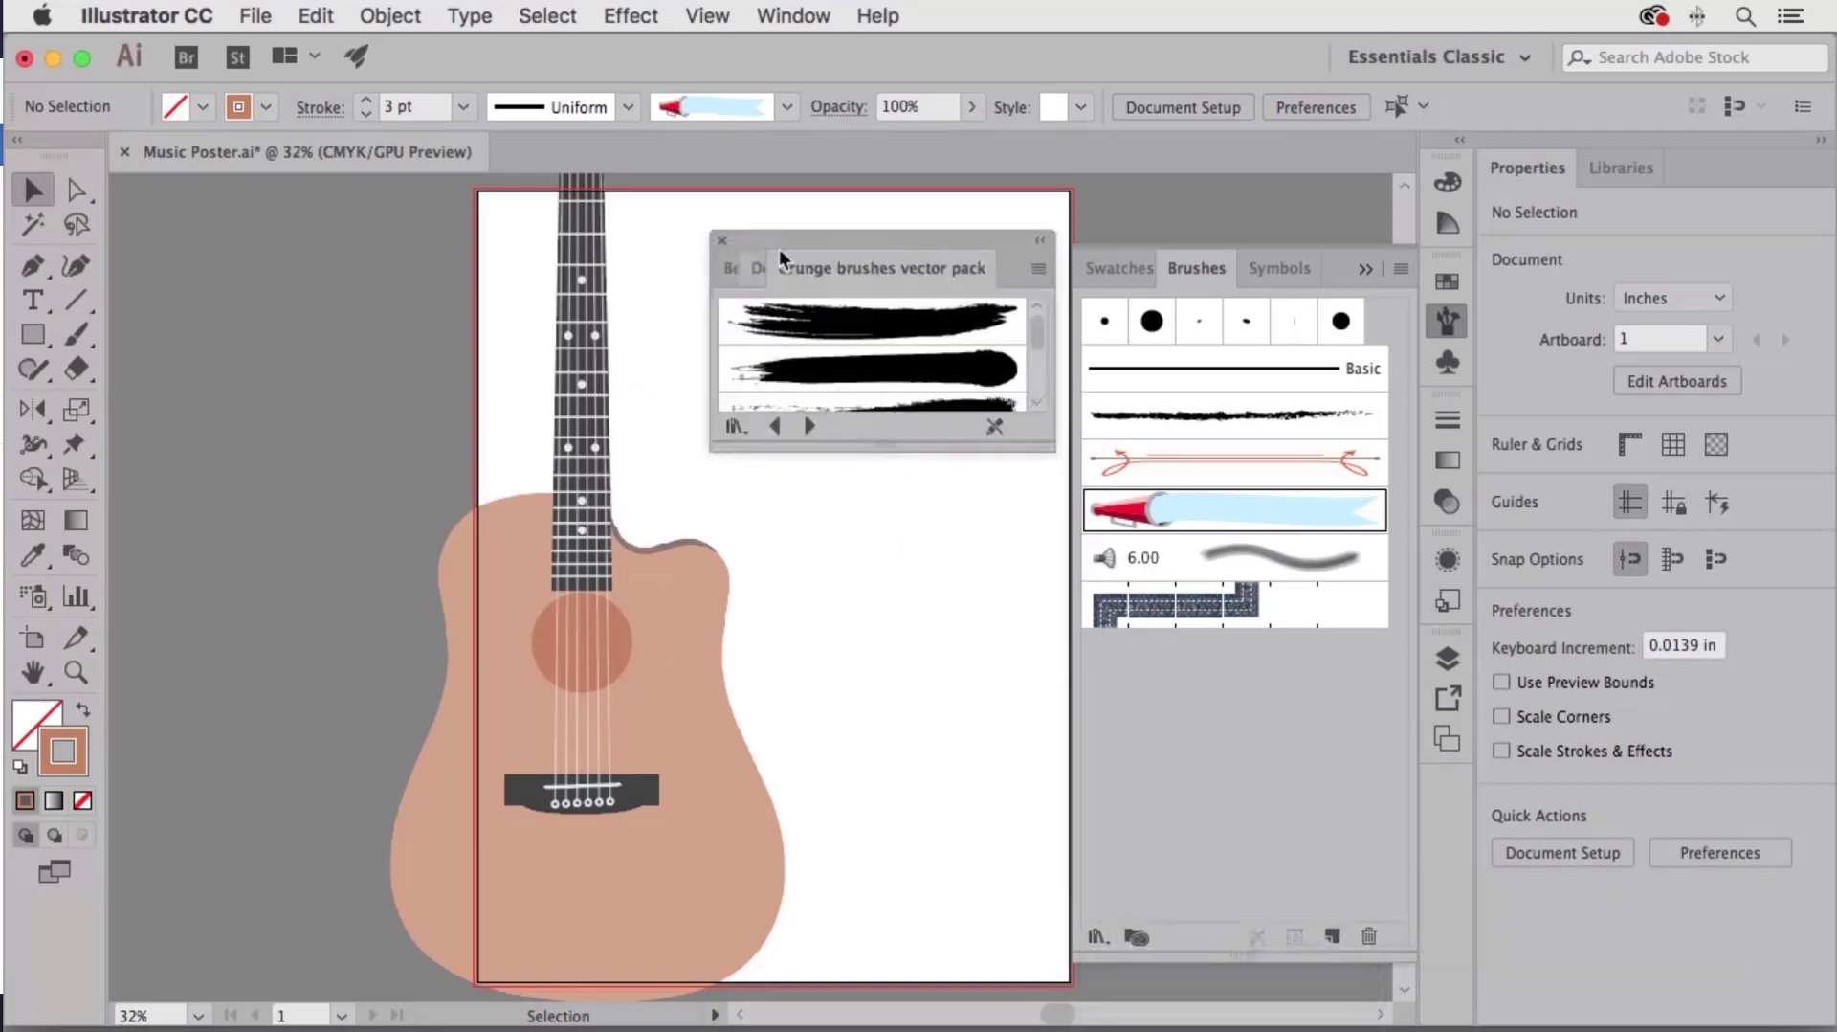
drag(720, 258, 171, 316)
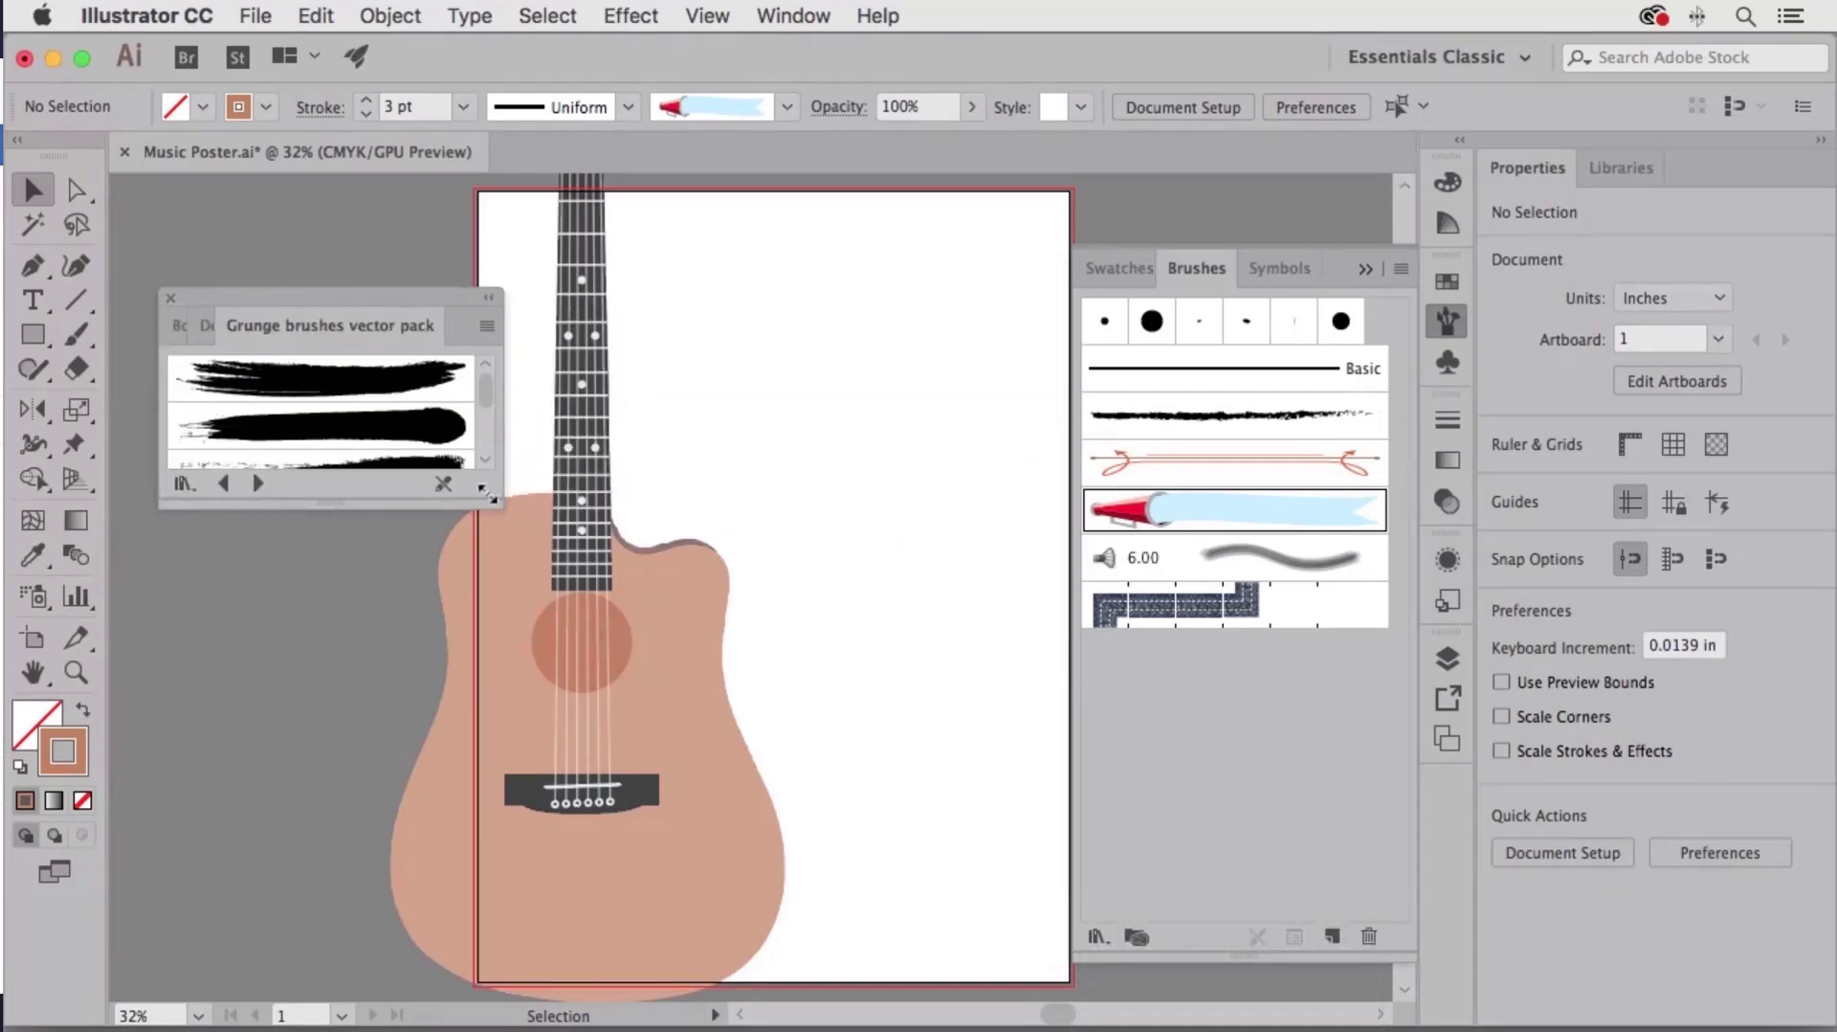
mouse_move(510, 514)
mouse_down()
mouse_move(517, 828)
mouse_move(543, 852)
mouse_up()
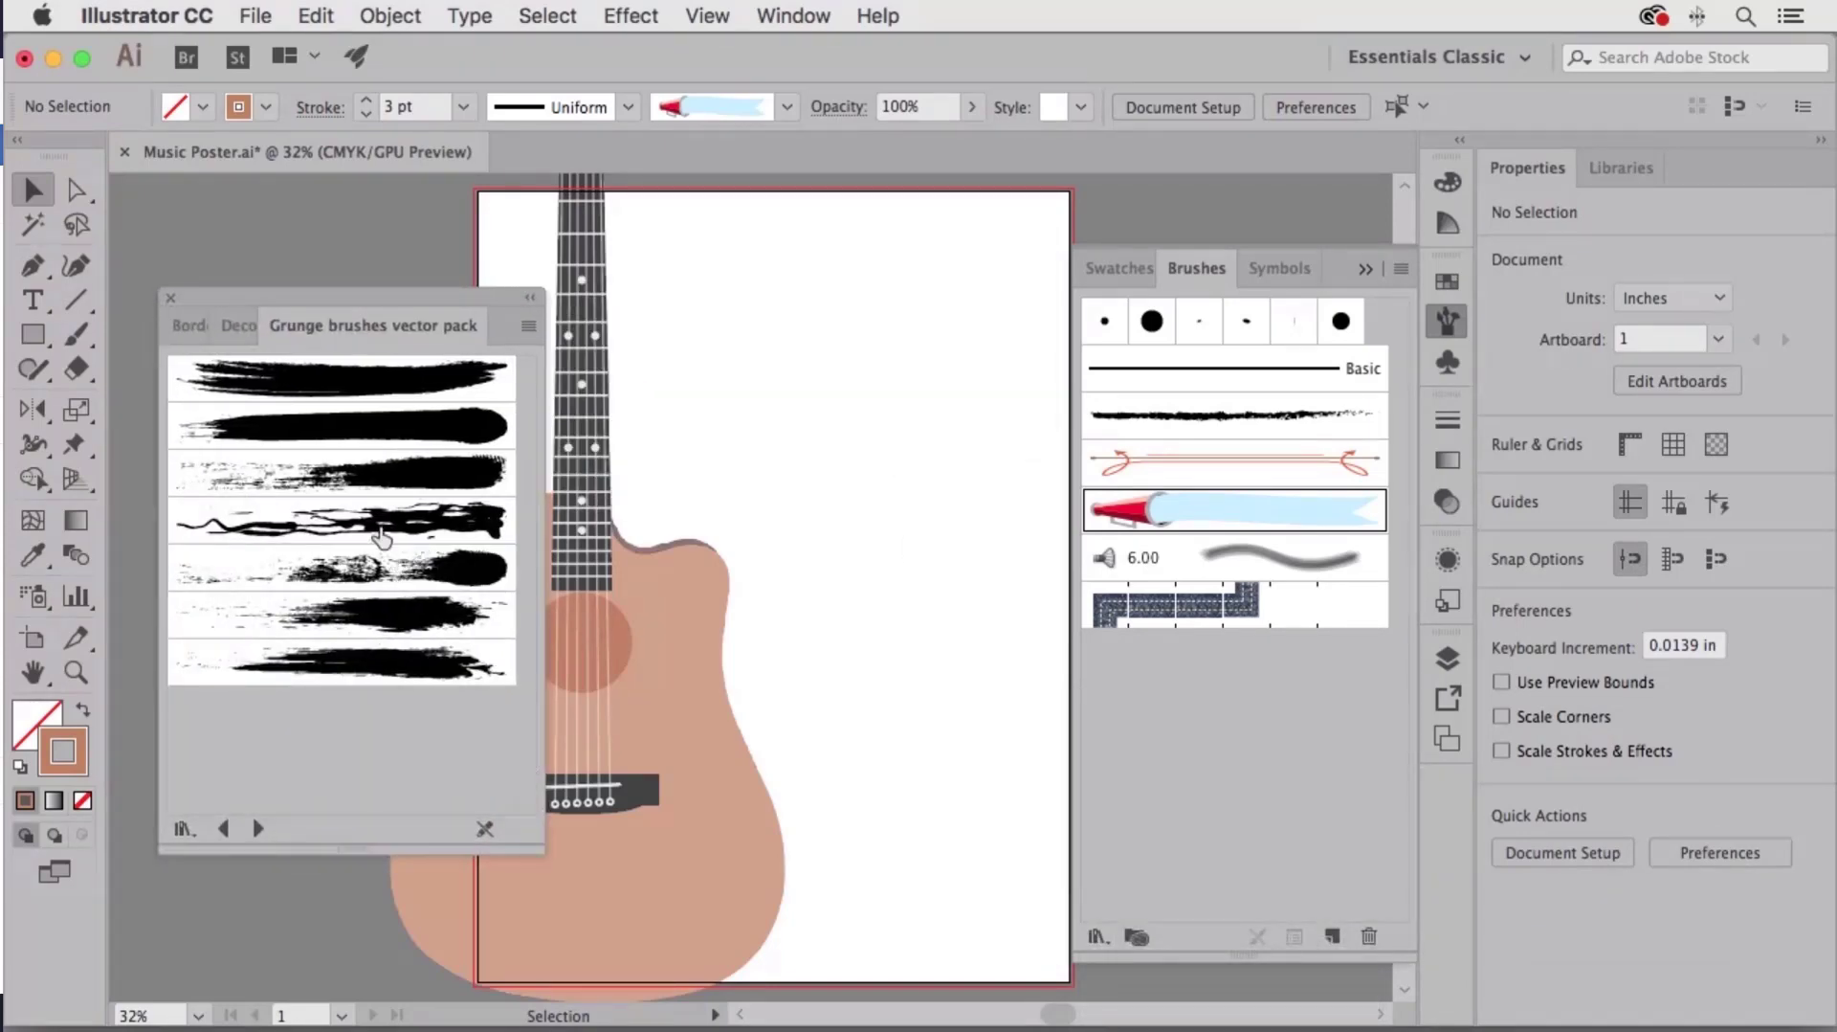
Add the fourth, wiry grunge brush and paint a curved stroke about 8.6 in wide and 16.5 in high beside the guitar.
click(371, 533)
click(171, 298)
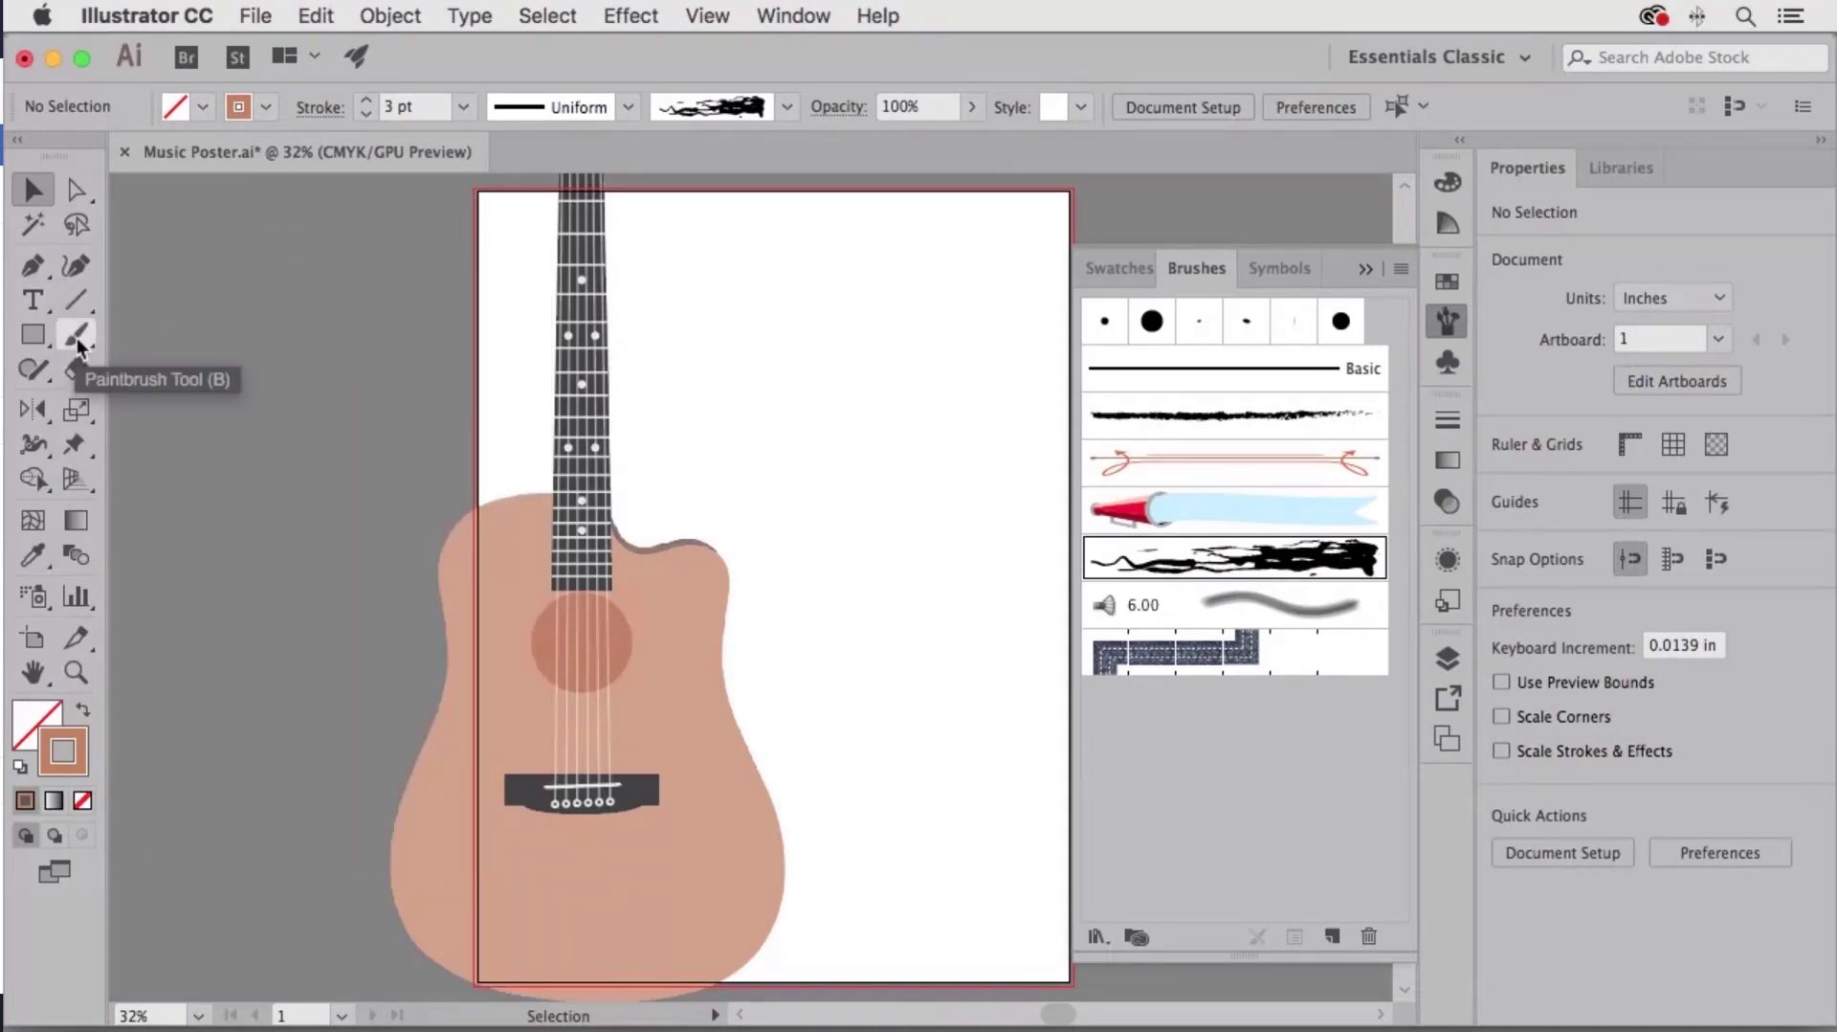
click(77, 337)
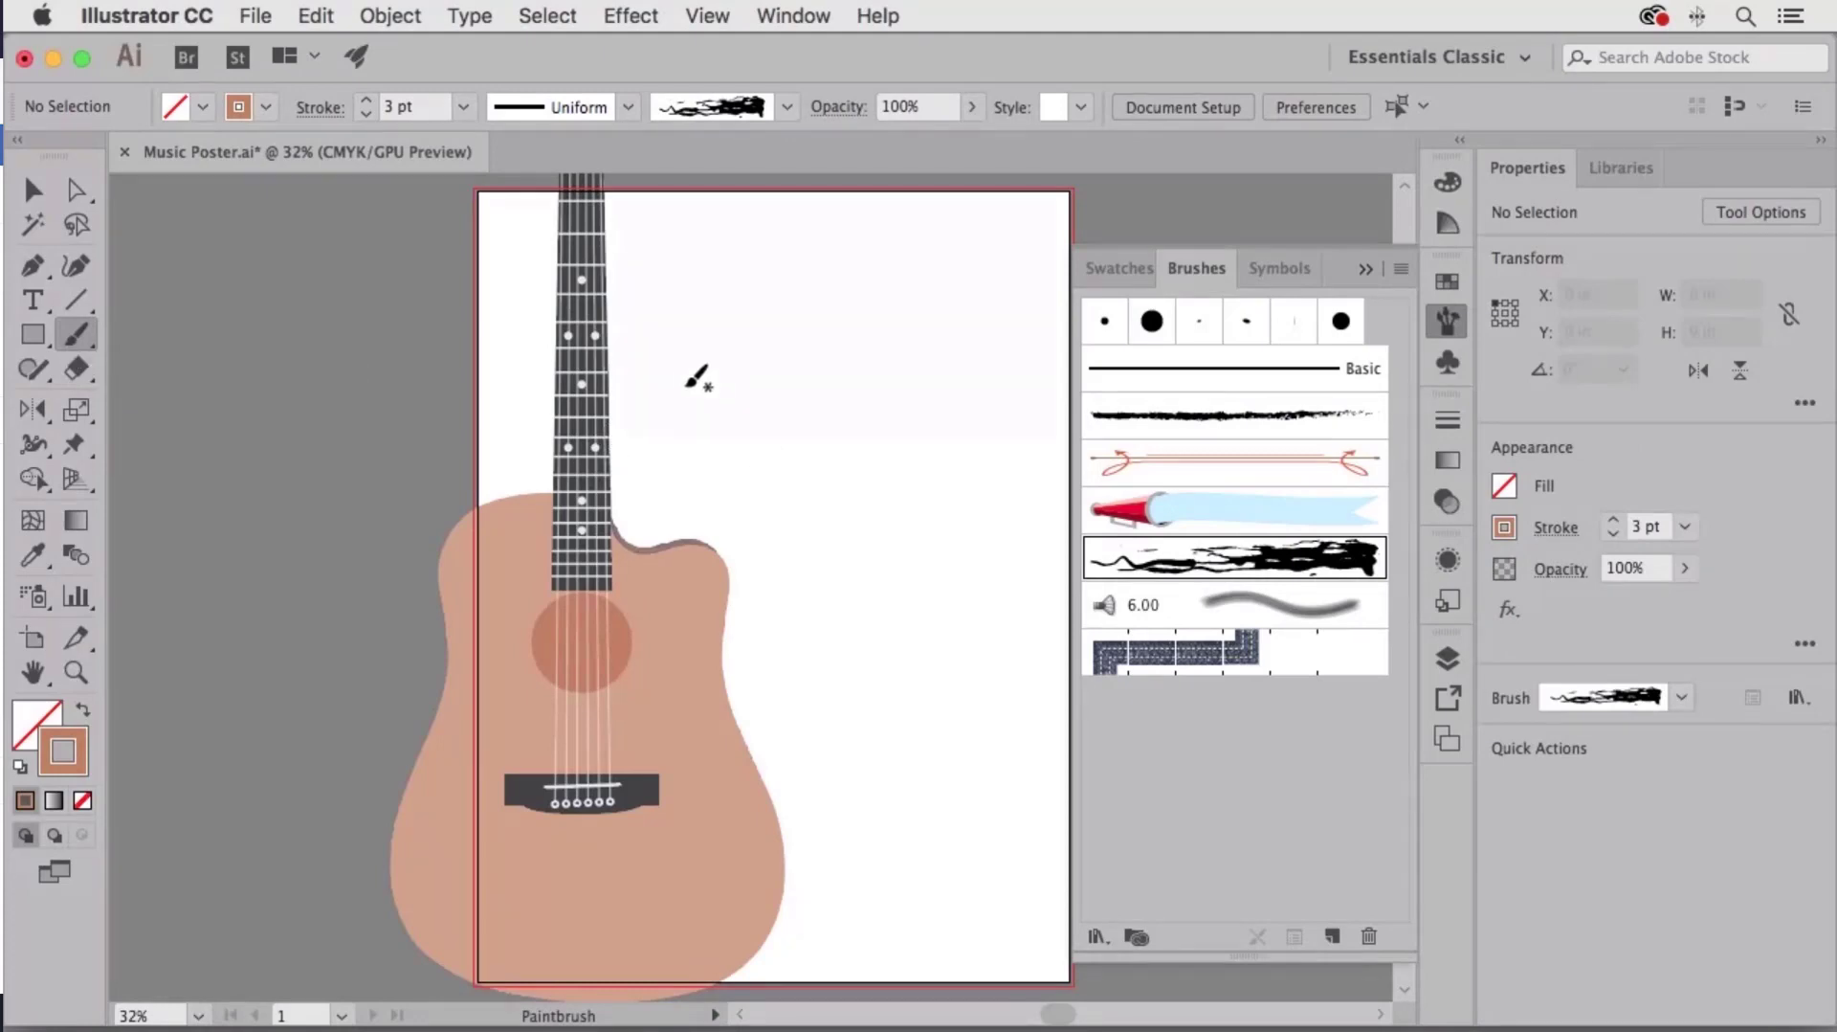
mouse_move(708, 362)
mouse_down()
mouse_move(850, 388)
mouse_move(962, 550)
mouse_move(944, 760)
mouse_move(985, 900)
mouse_up()
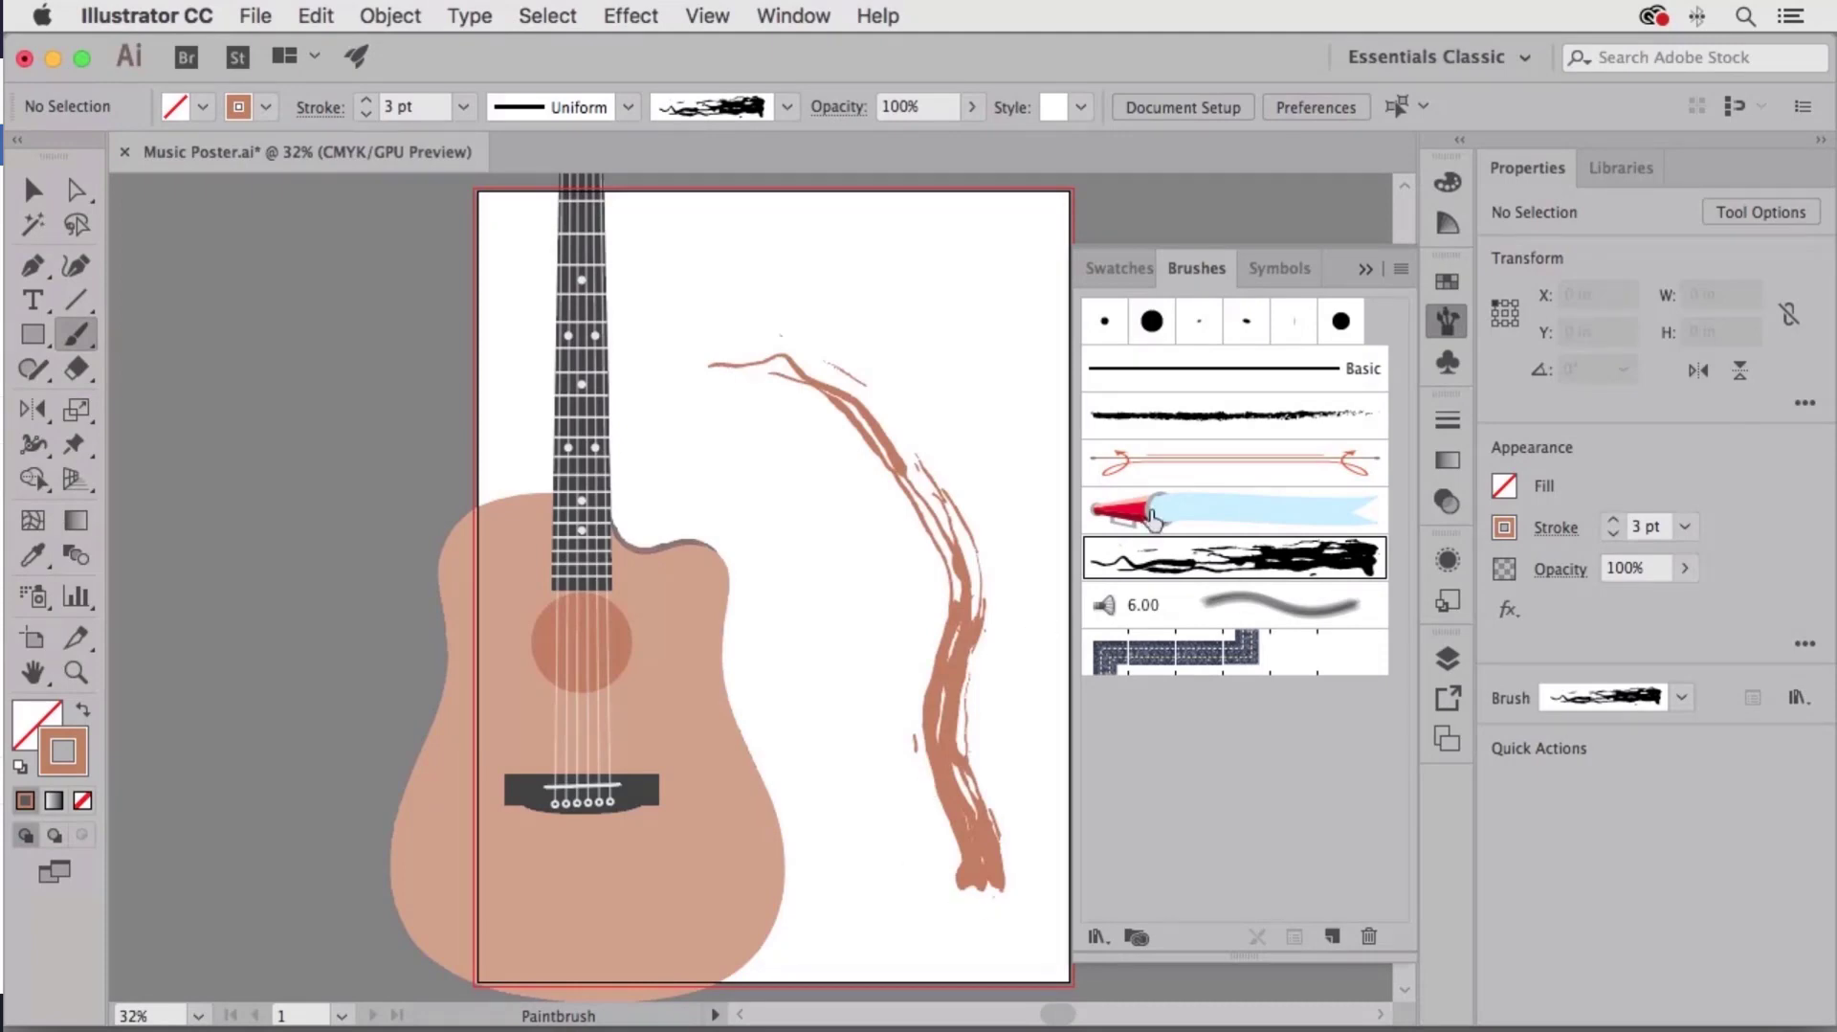
Try painting a wavy banner-brush stroke about 11.7 in wide above the grunge stroke, and delete it.
click(1205, 526)
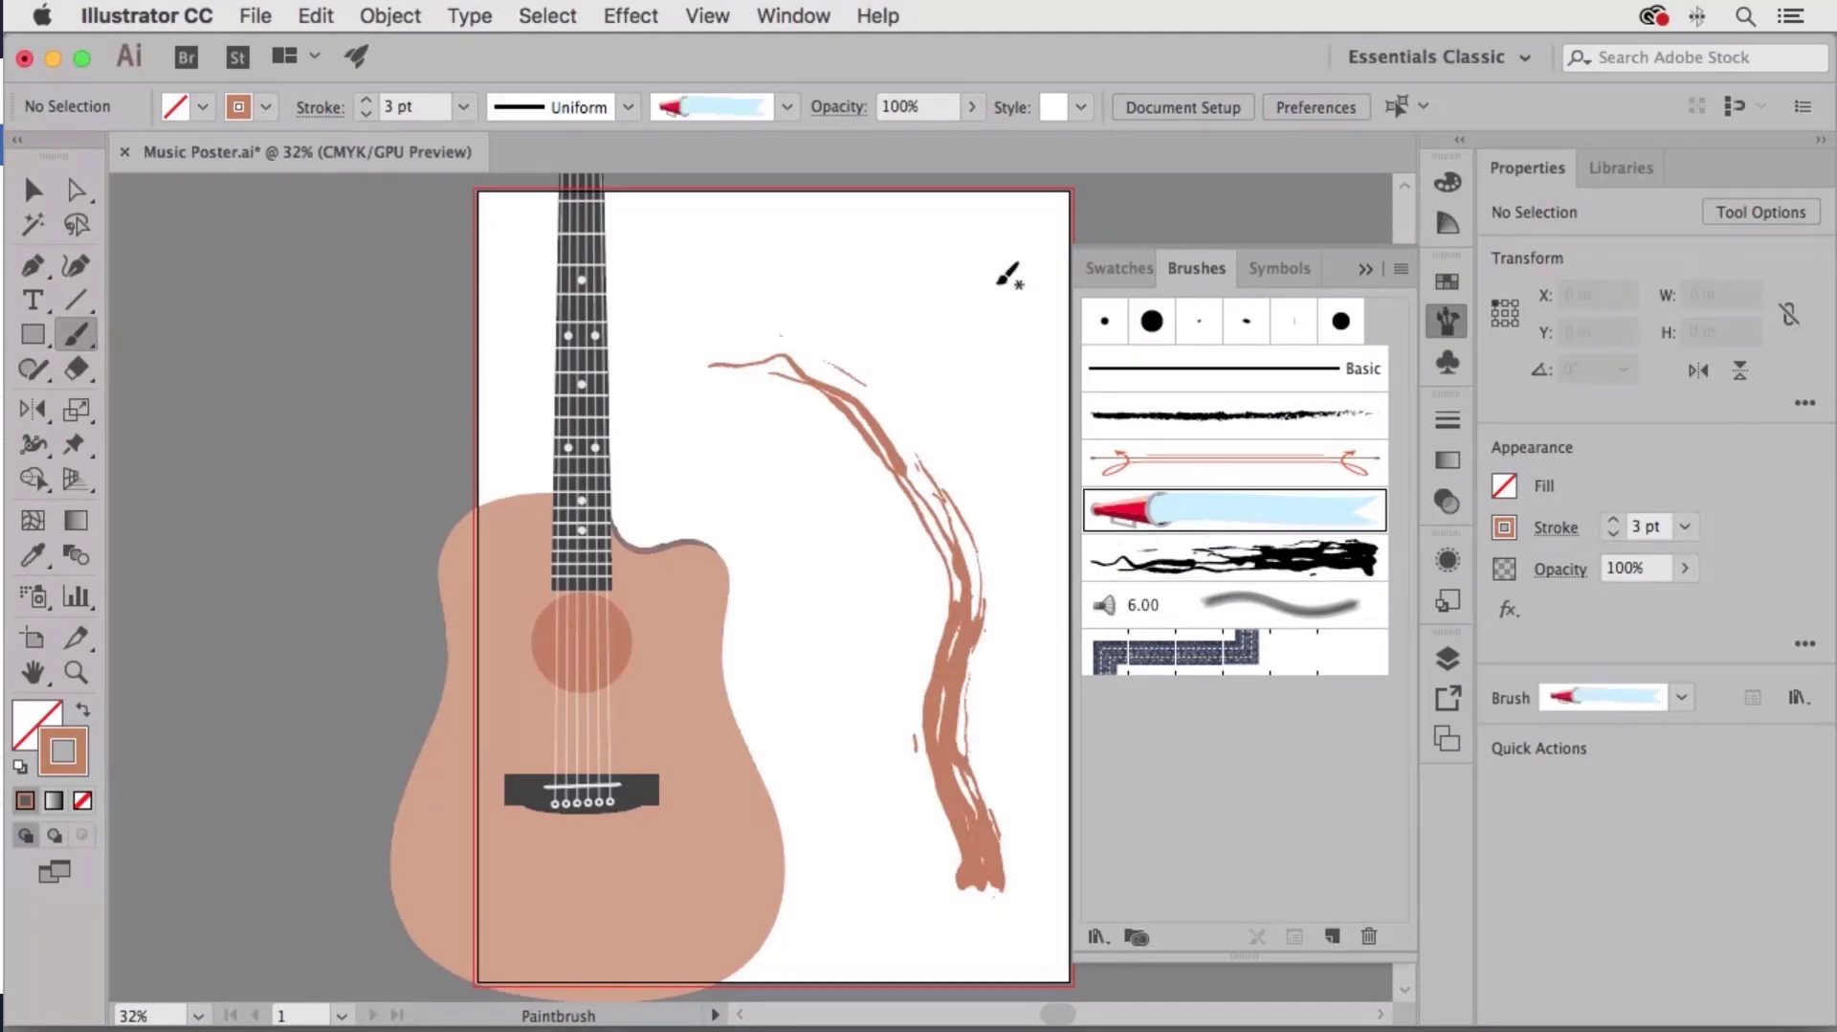
mouse_move(644, 347)
mouse_down()
mouse_move(697, 318)
mouse_move(866, 330)
mouse_move(1037, 256)
mouse_up()
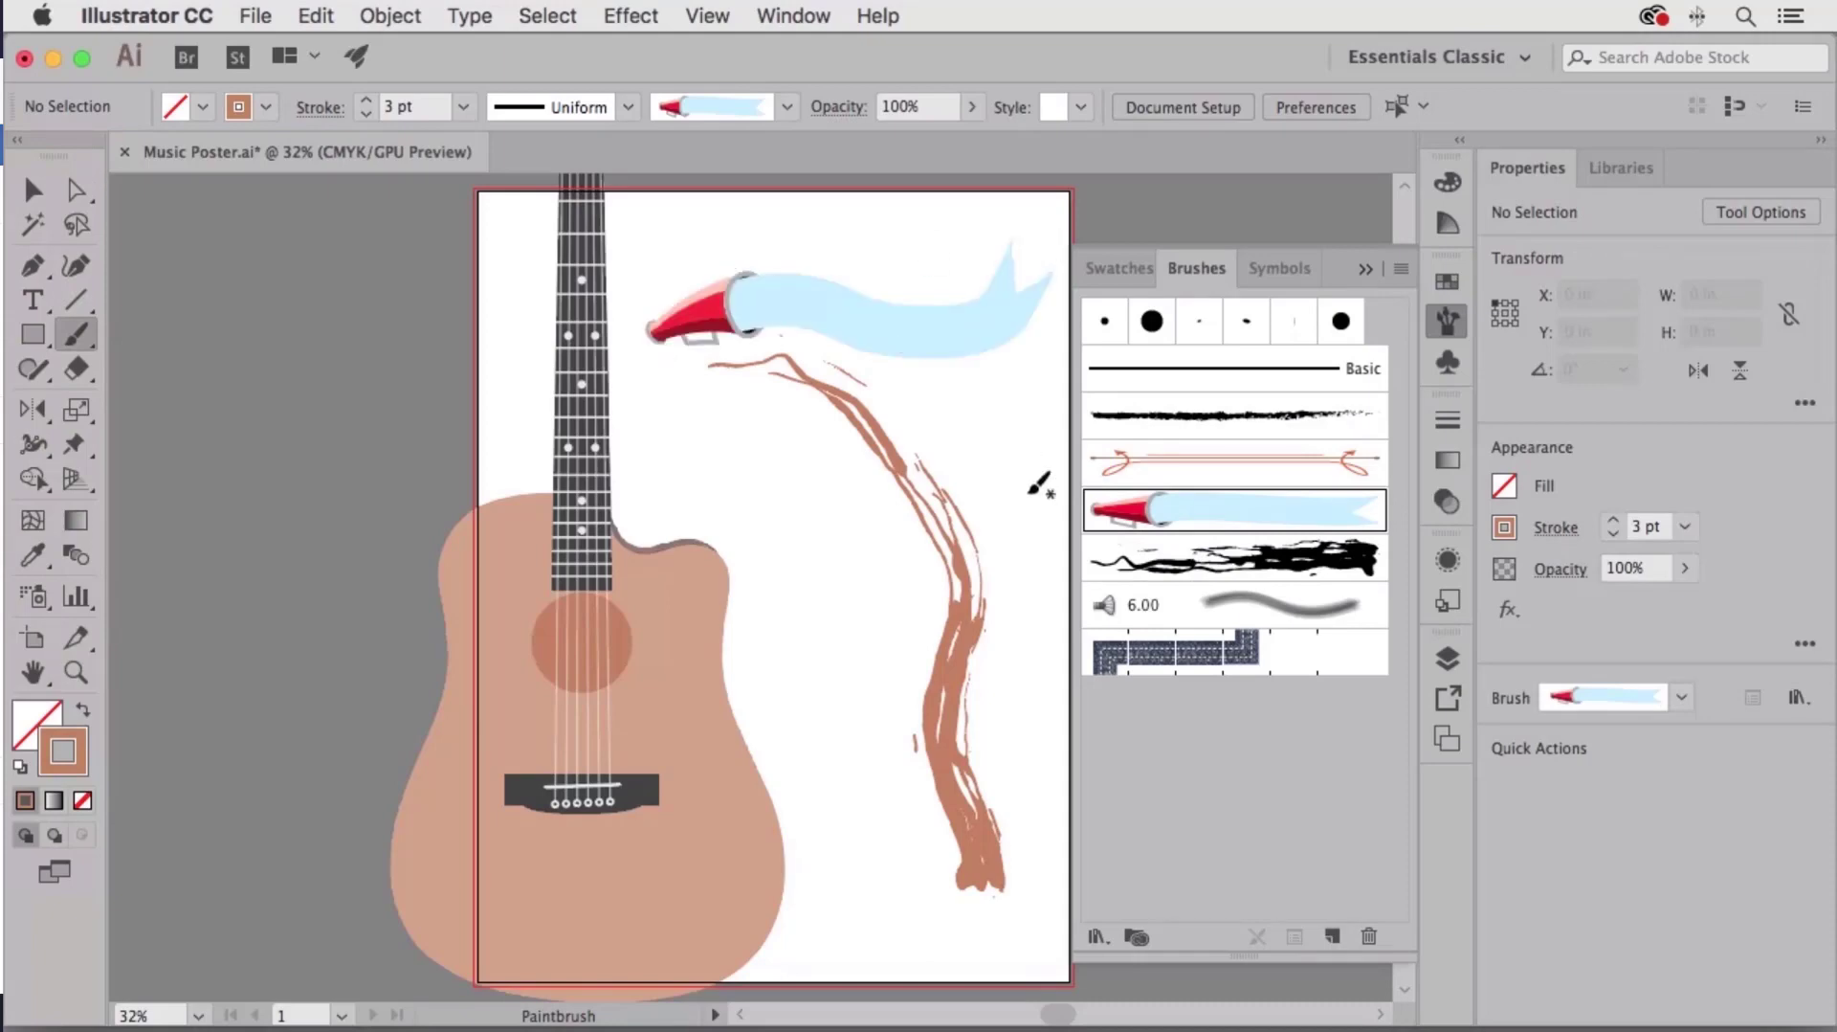
click(32, 190)
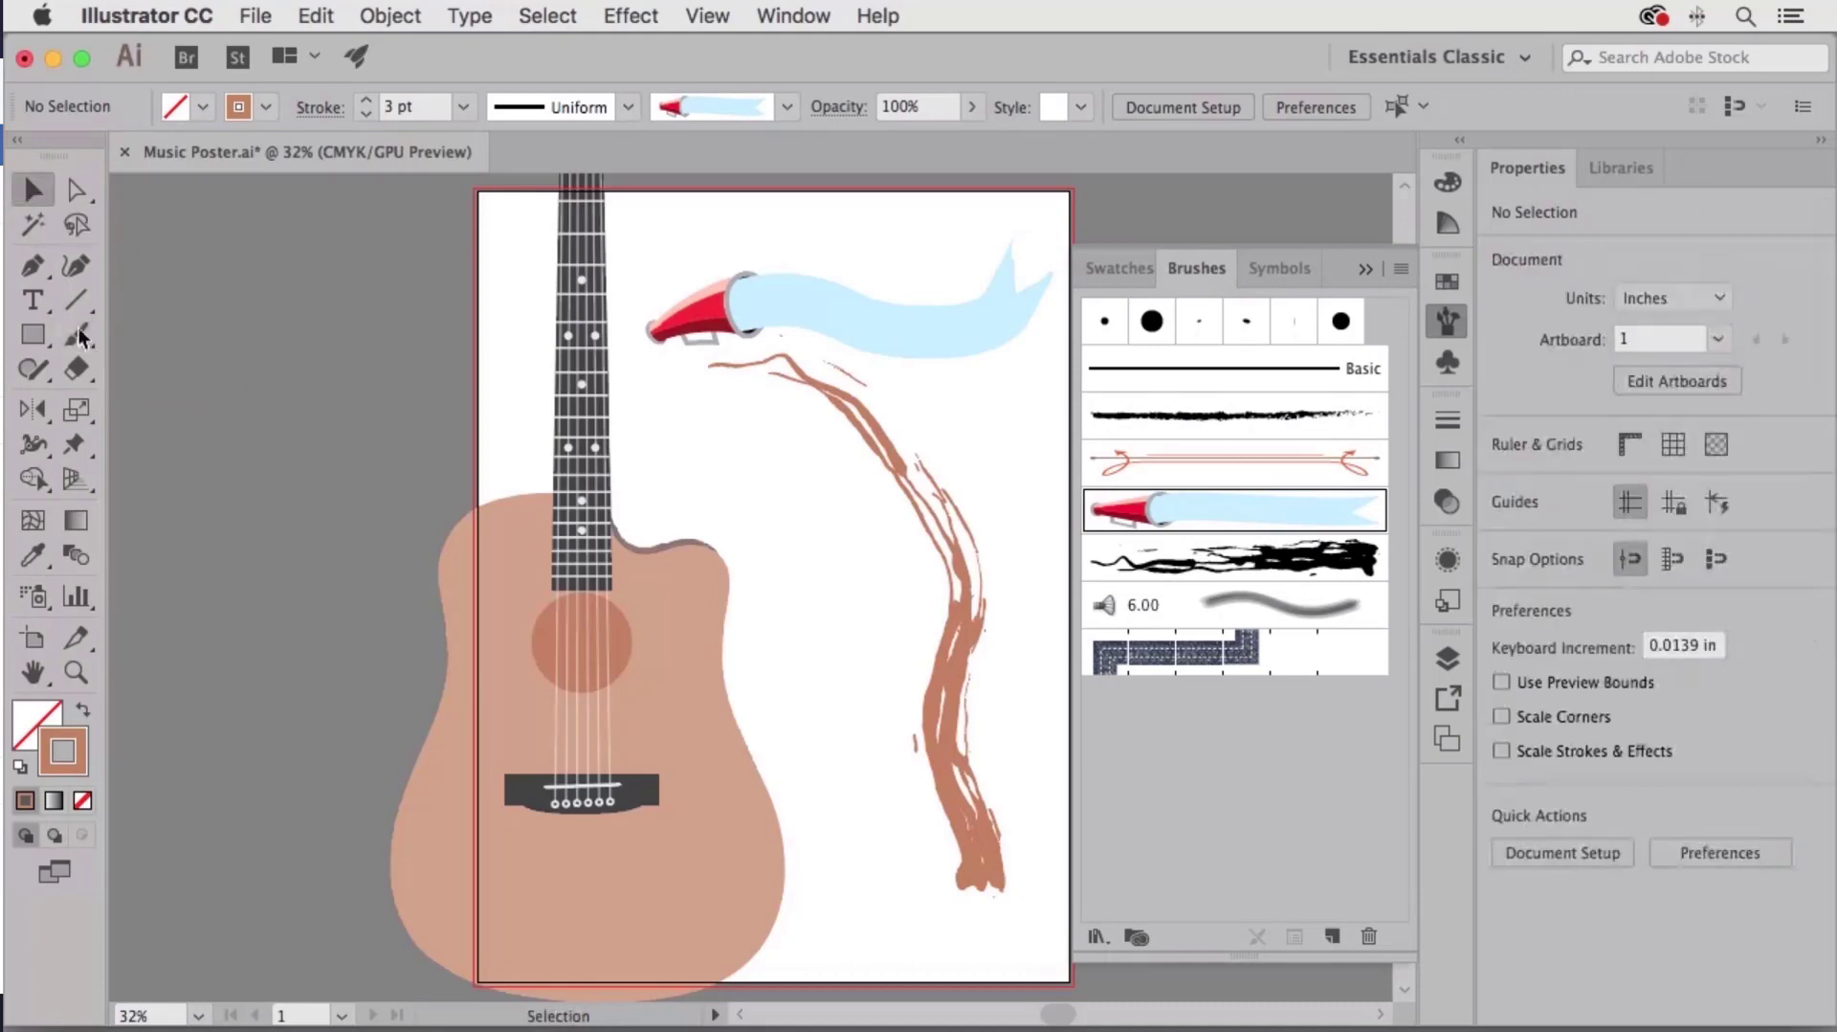
click(853, 310)
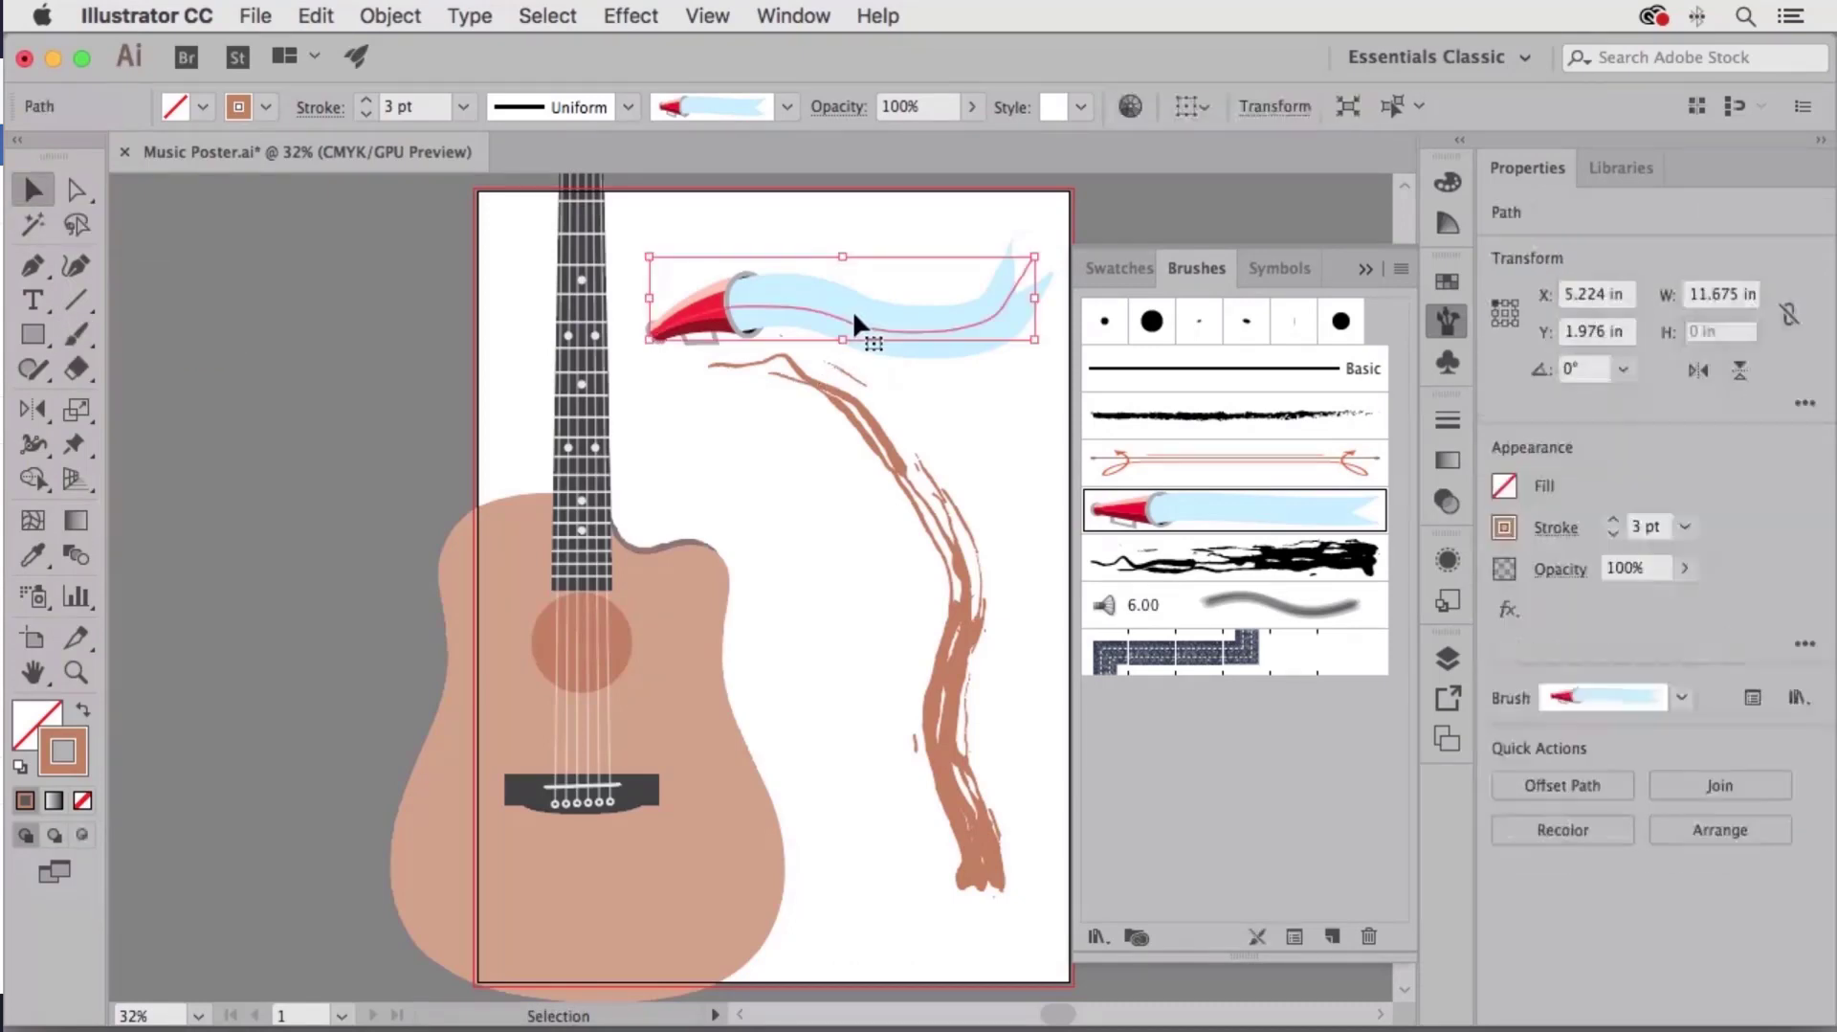
key(Delete)
Delete the curved grunge stroke beside the guitar.
click(963, 473)
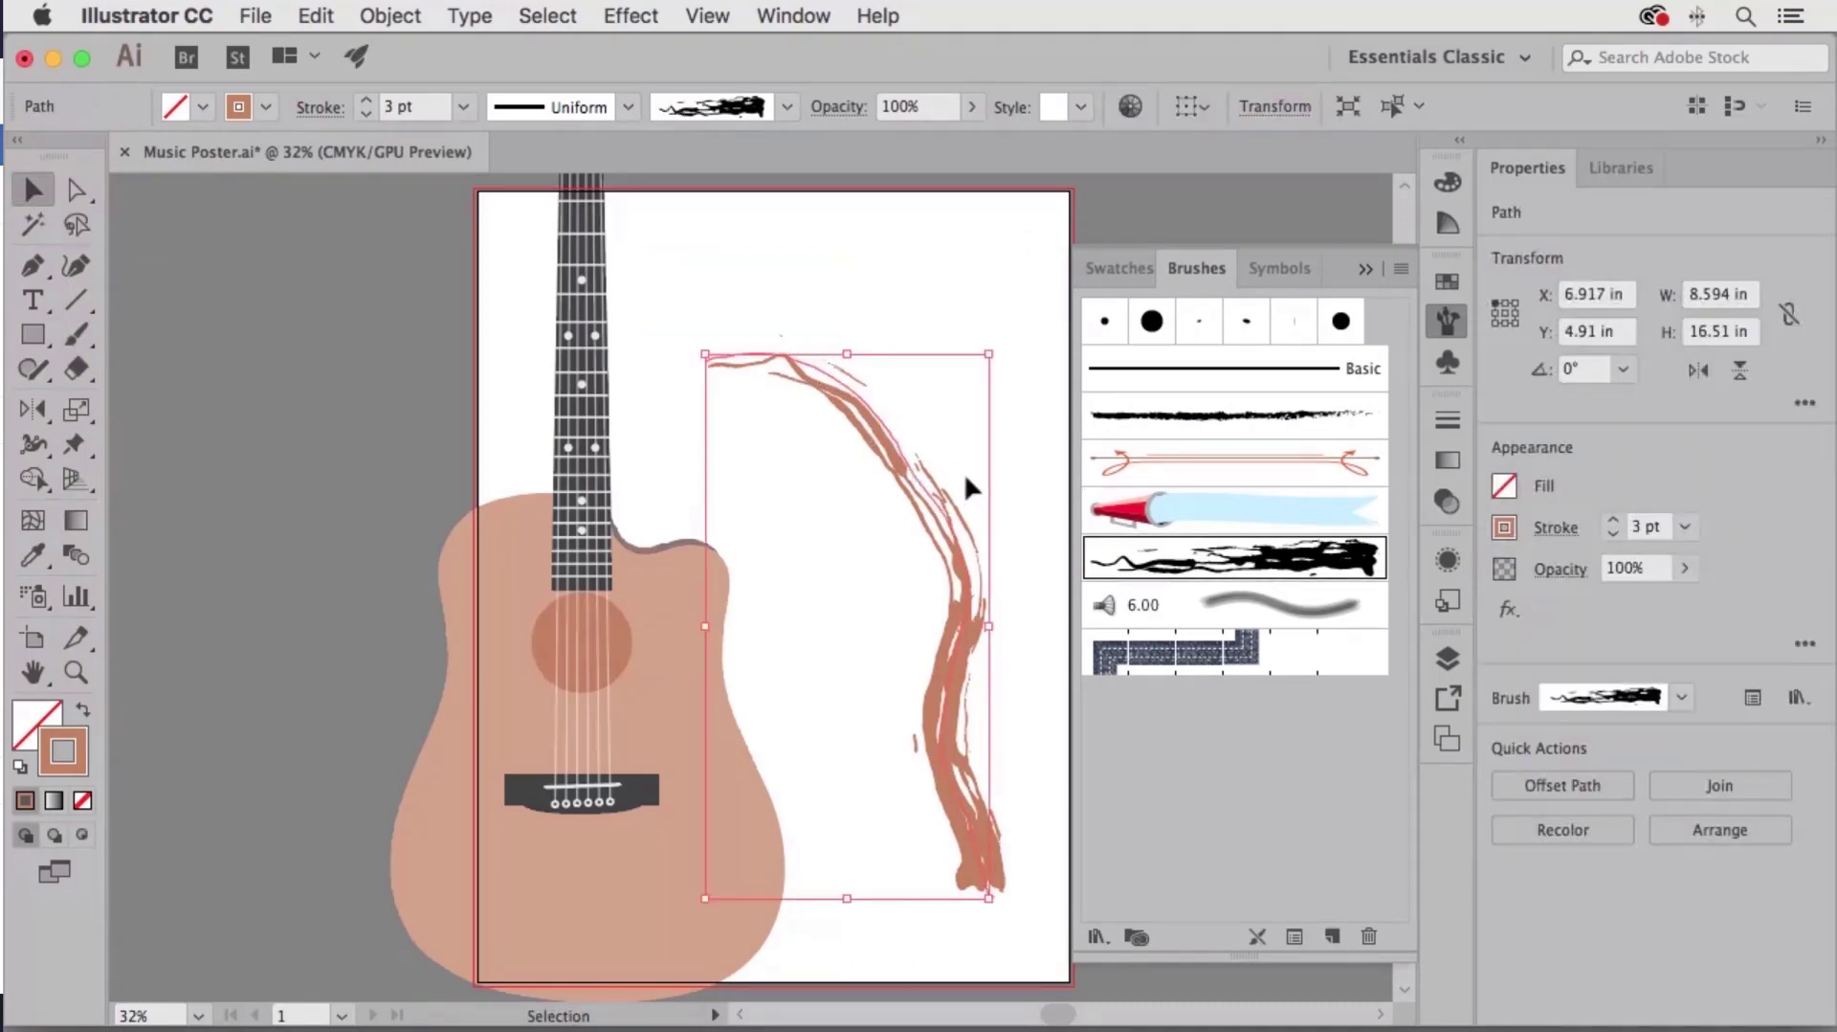
key(Delete)
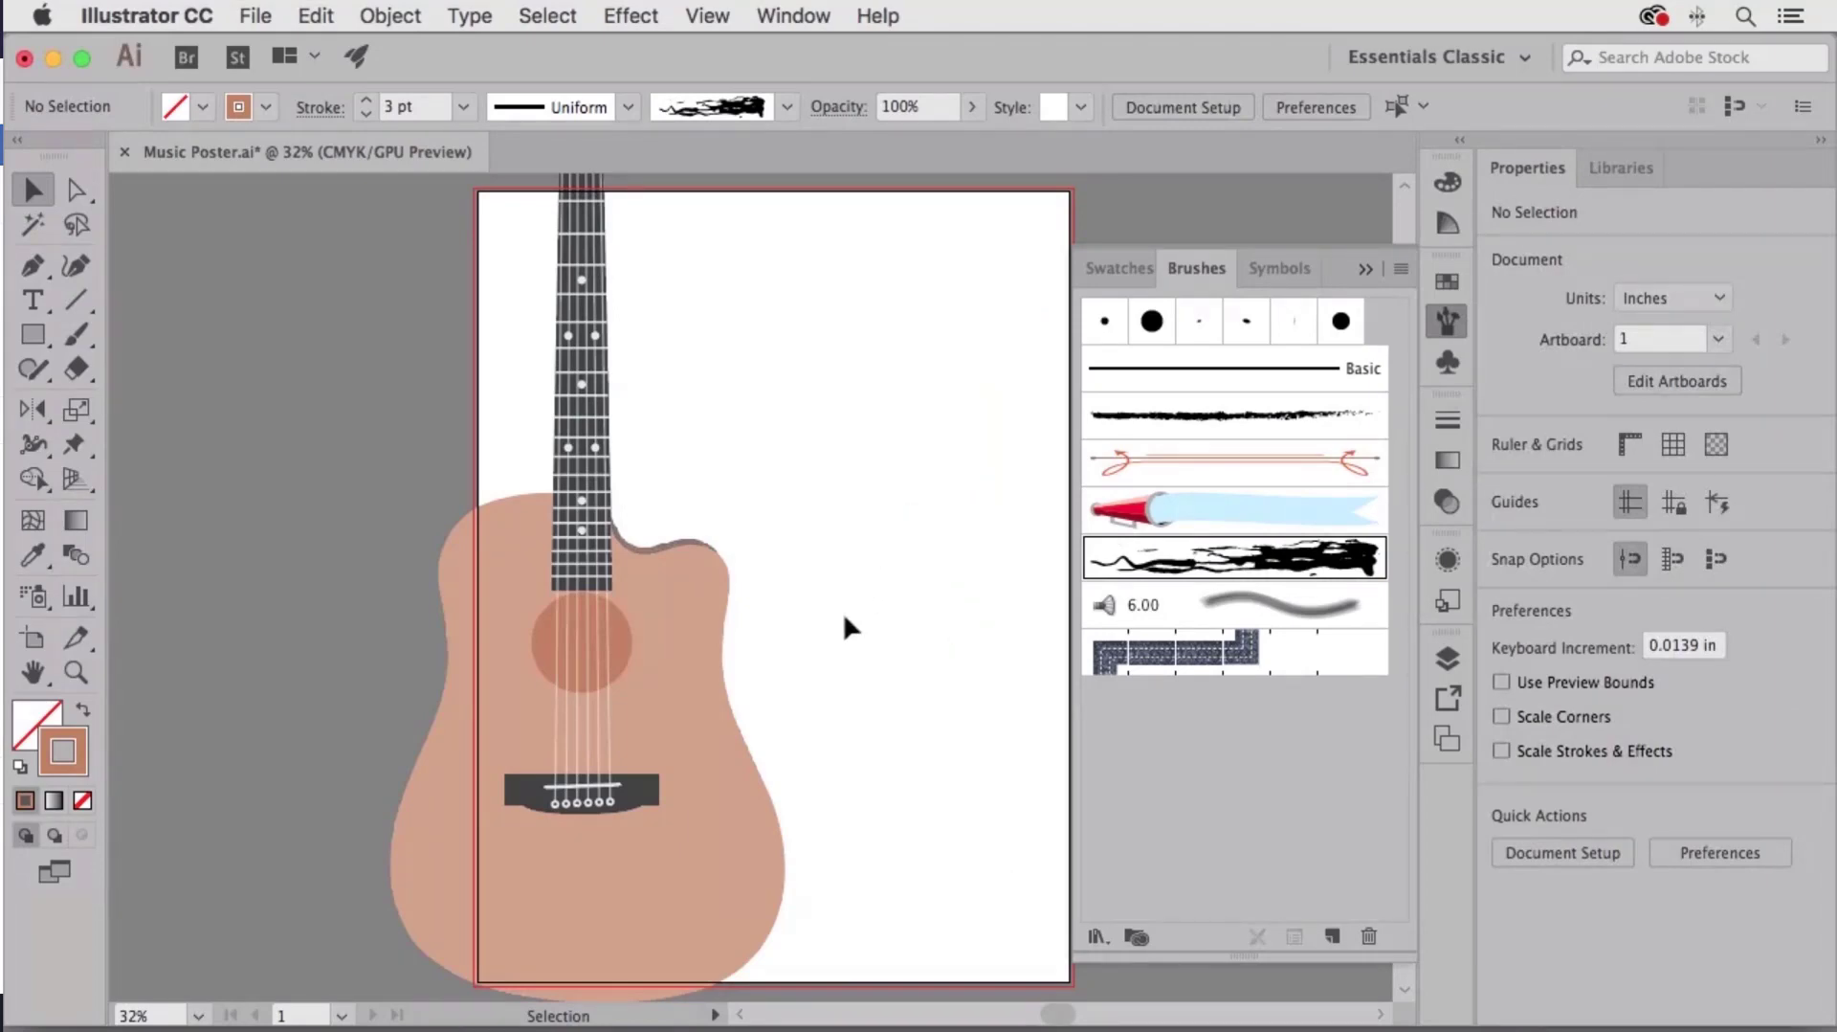
Draw a vertical line about 3.3 in long in the blank area beside the guitar, and set its stroke weight to 5 pt.
scroll(833, 517, right, 3)
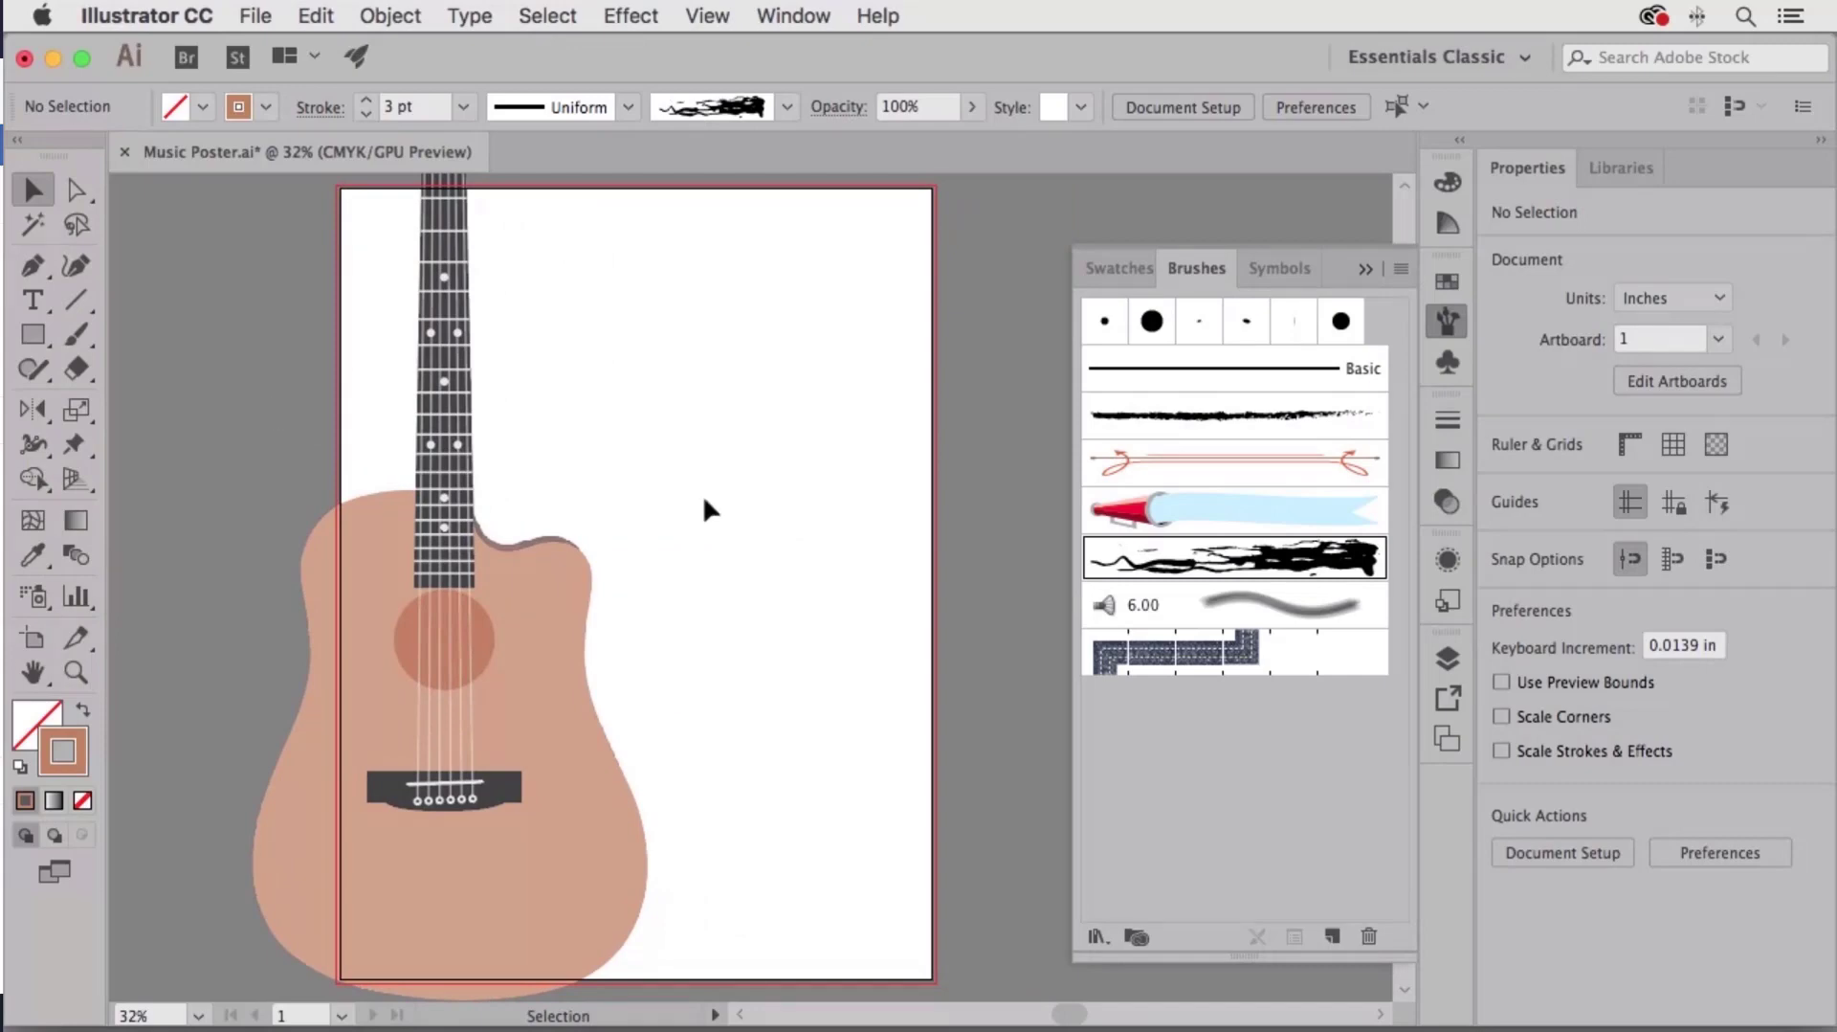
key(z)
drag(678, 455, 950, 724)
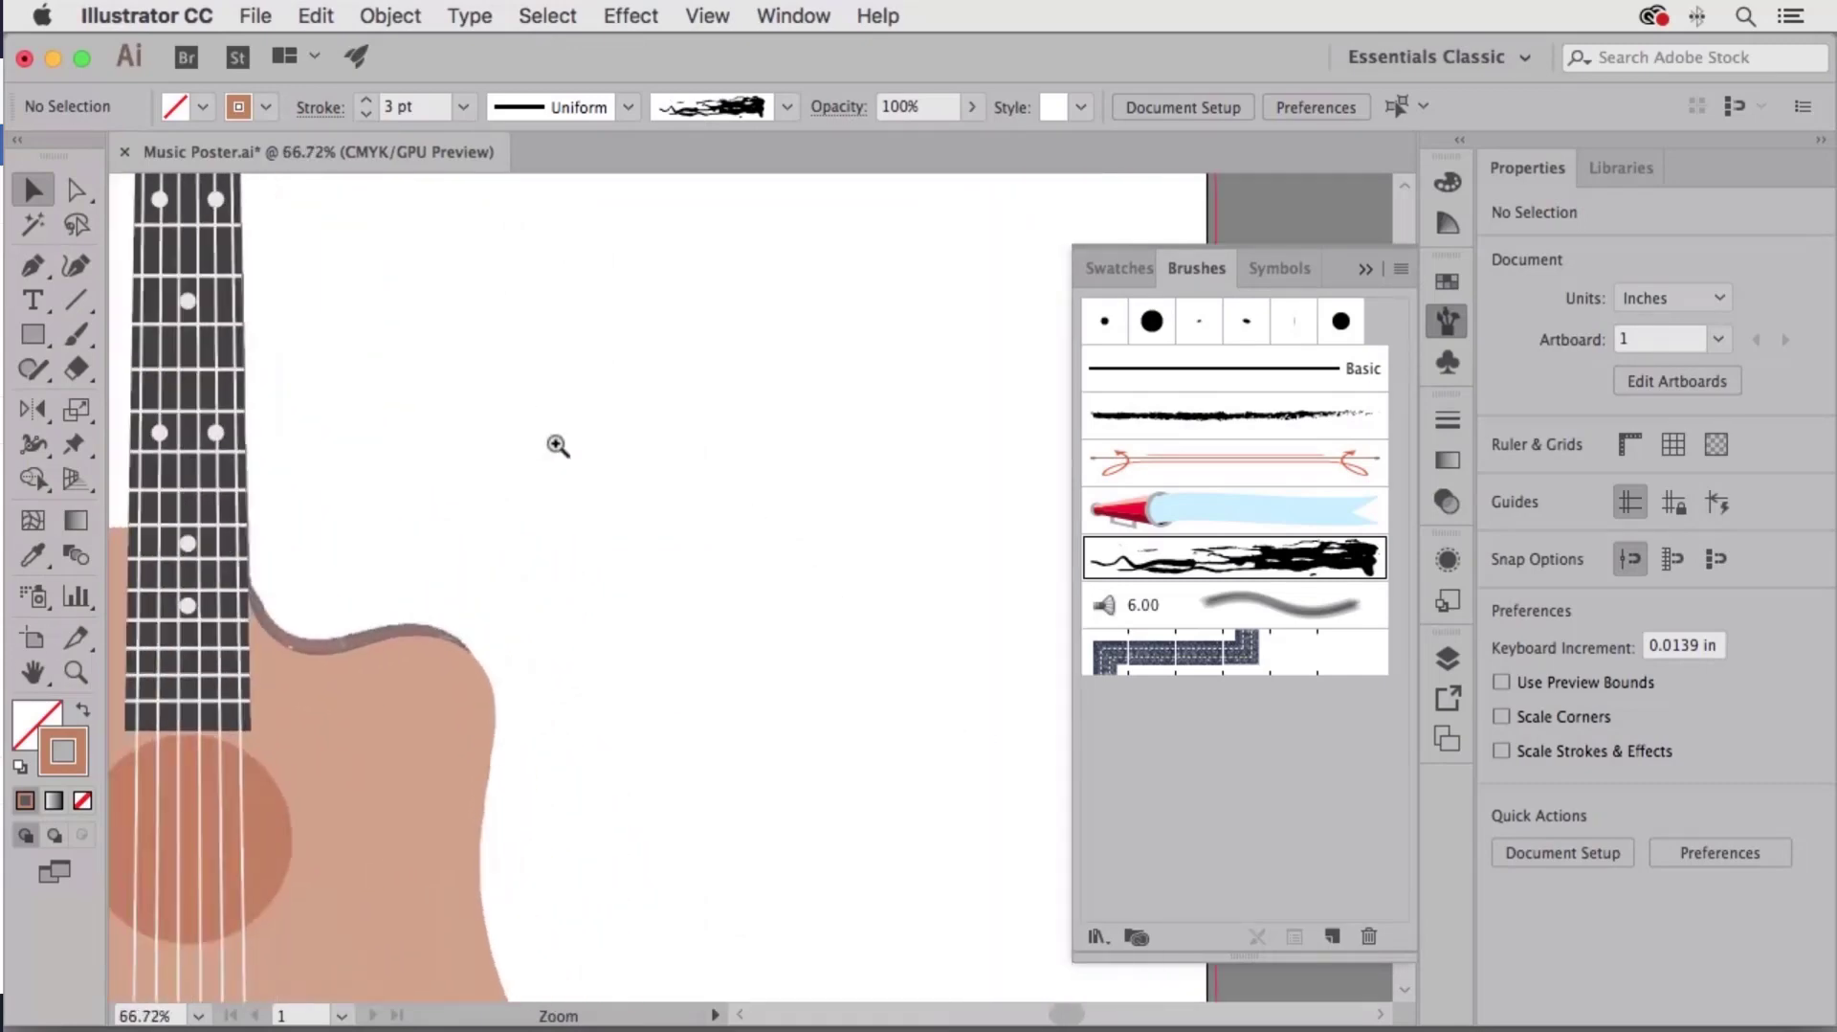
drag(558, 445, 721, 574)
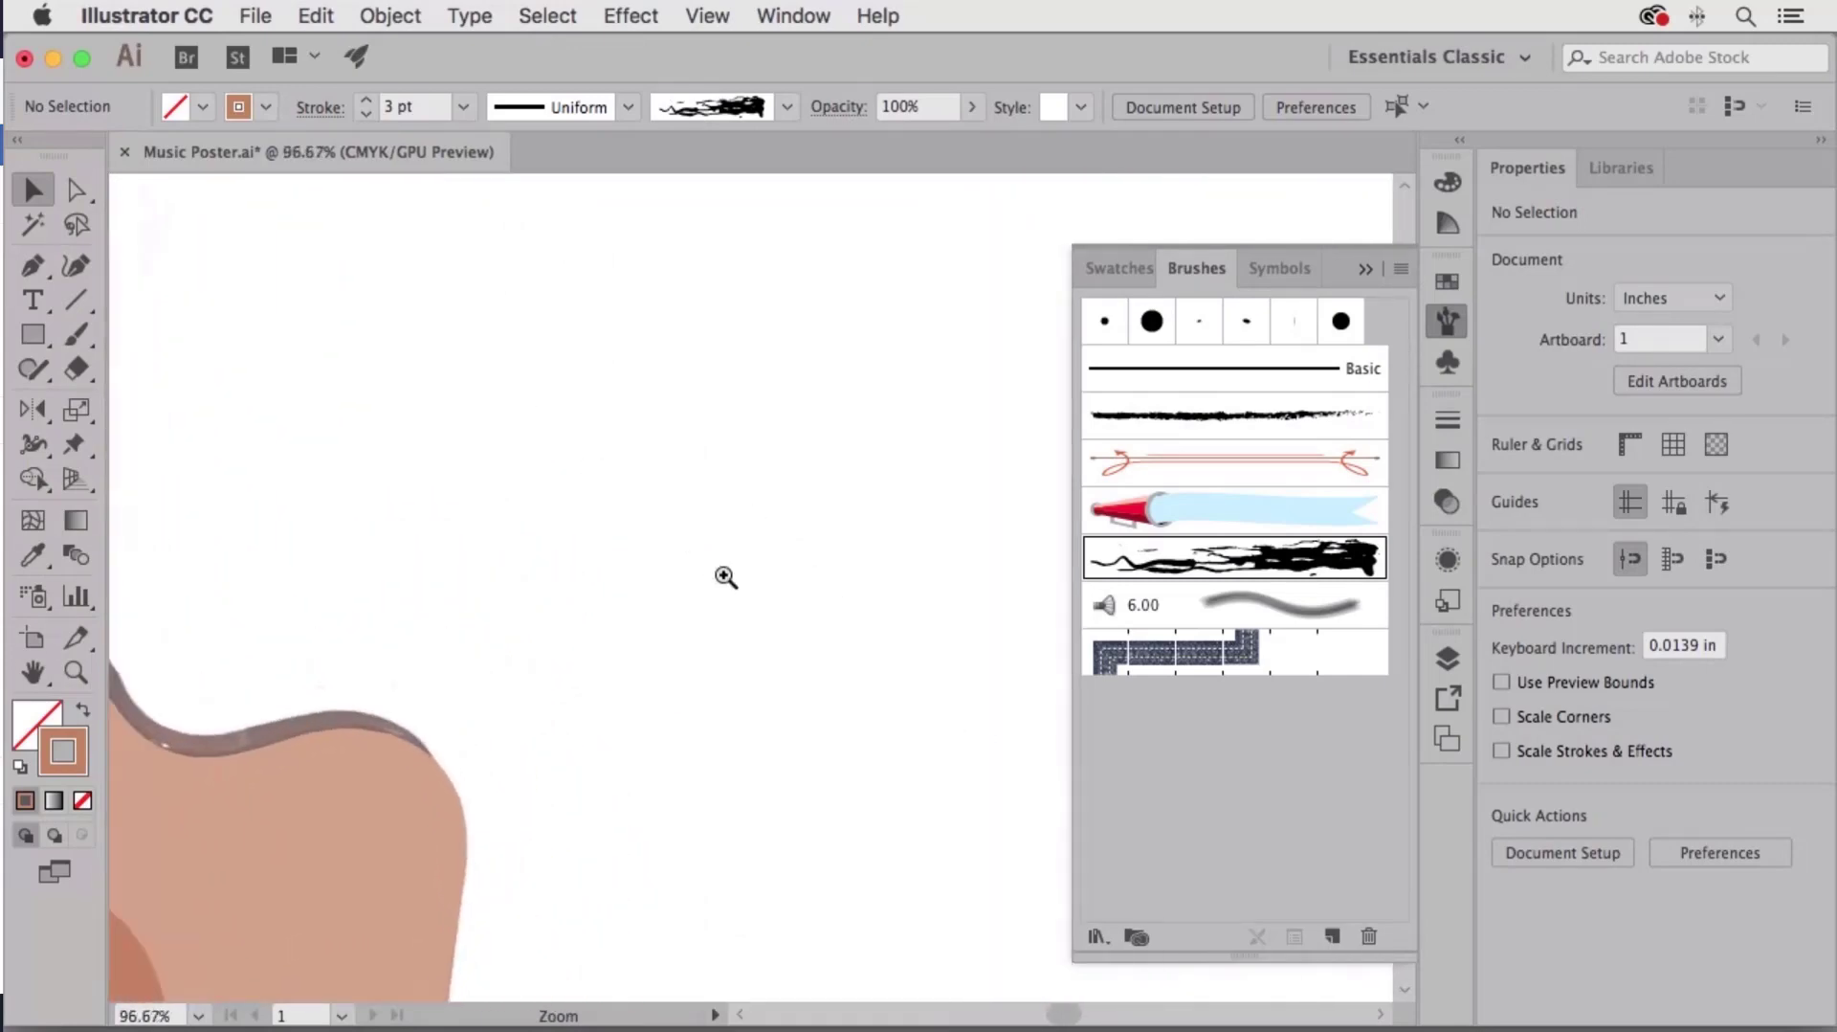
click(72, 301)
drag(736, 384, 737, 720)
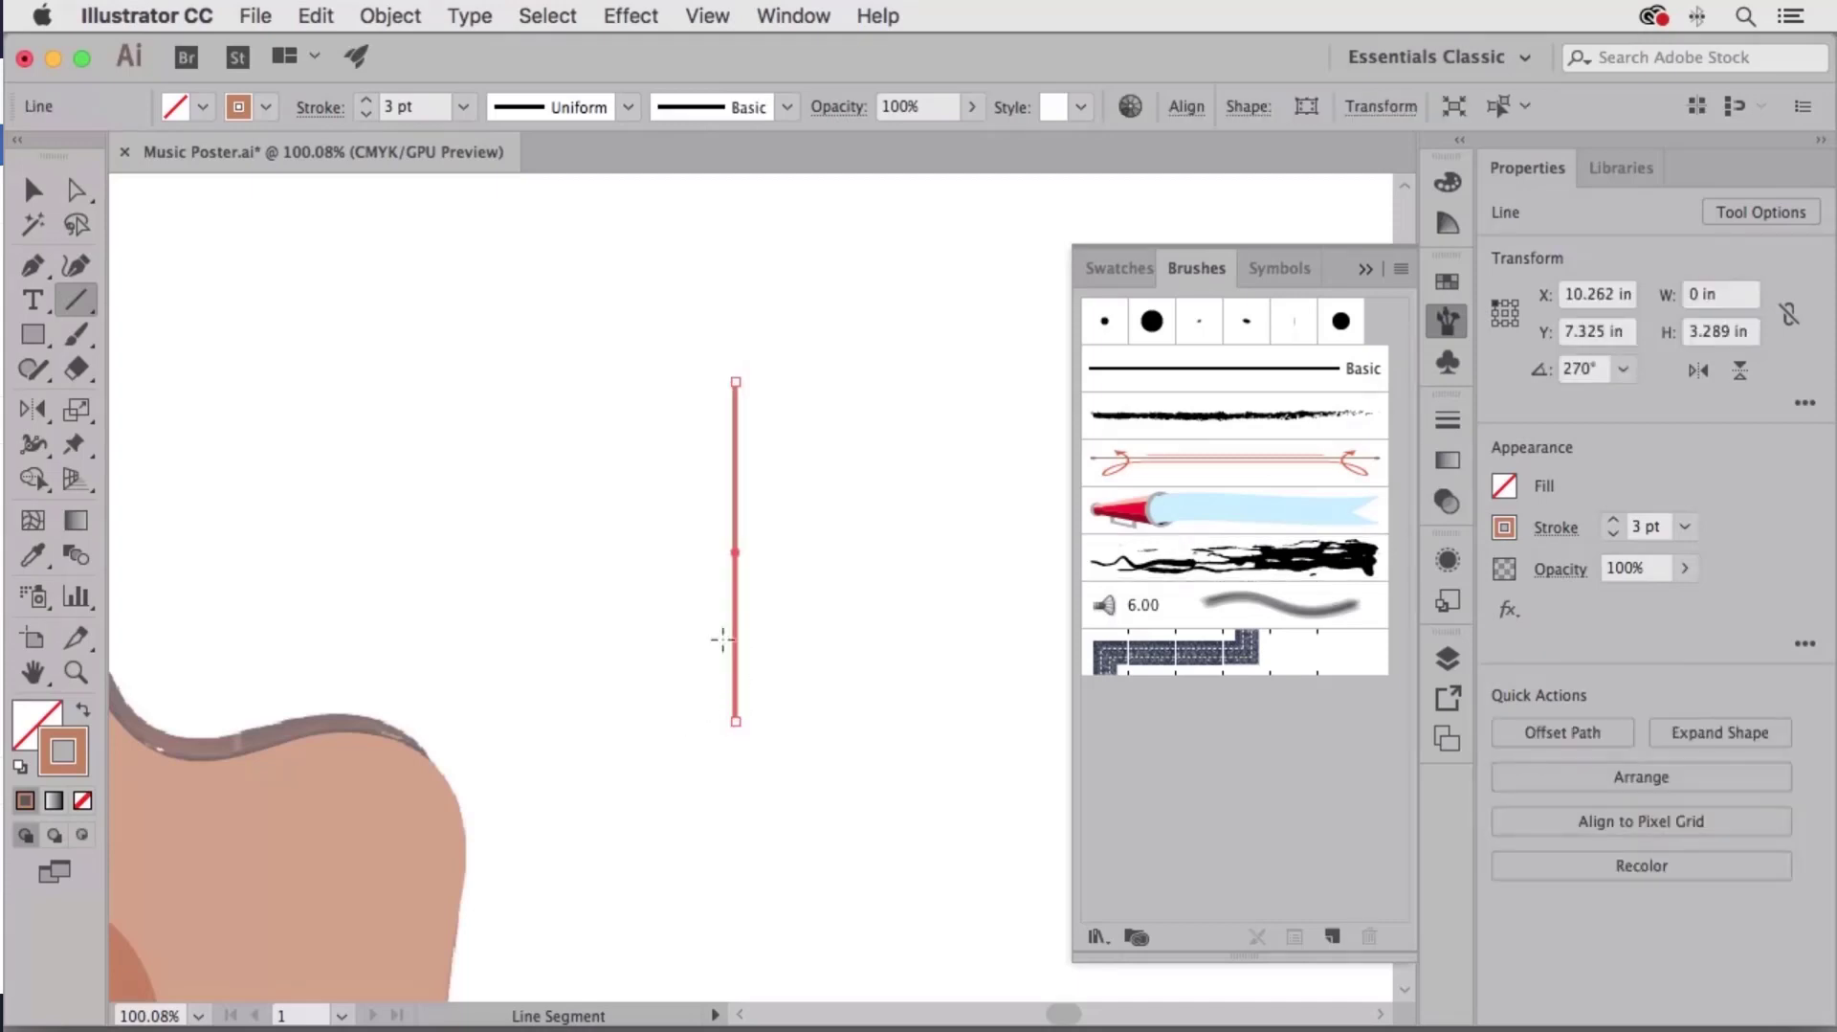
click(367, 101)
click(367, 102)
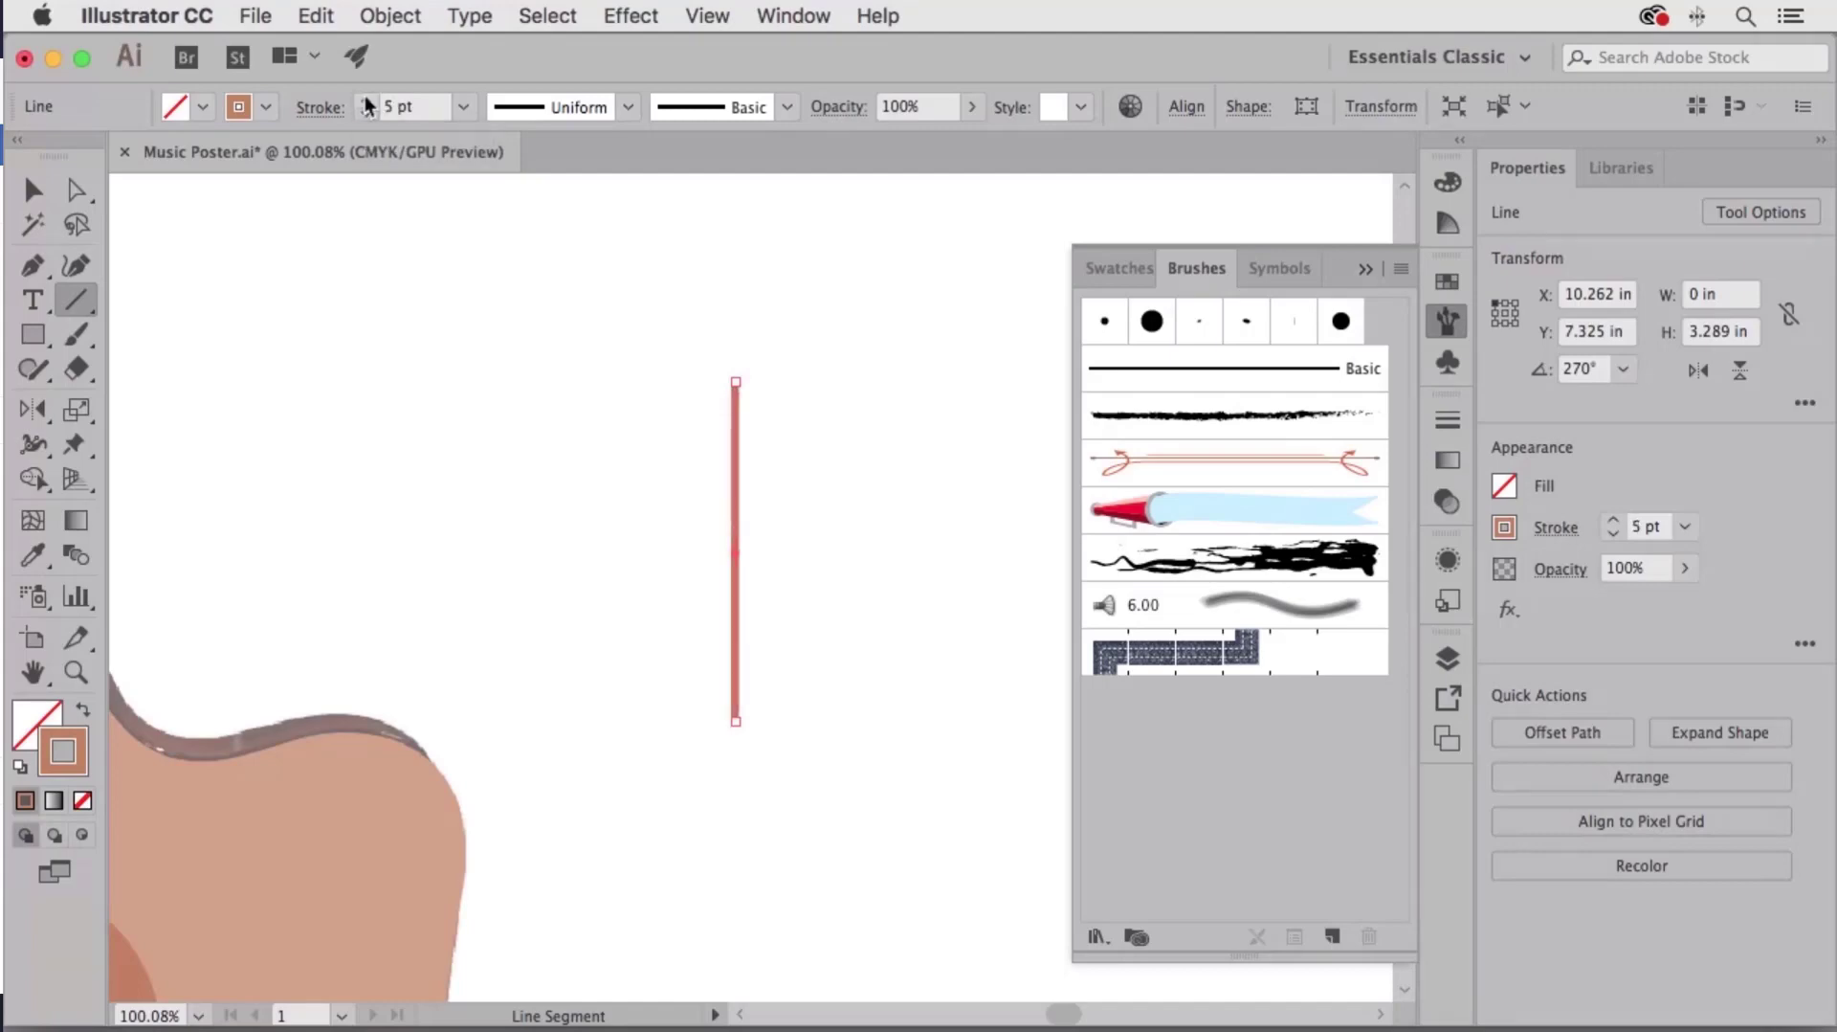
Draw a circle about 0.87 in wide to the right of the line, and swap its fill and stroke for a solid brown fill.
click(33, 345)
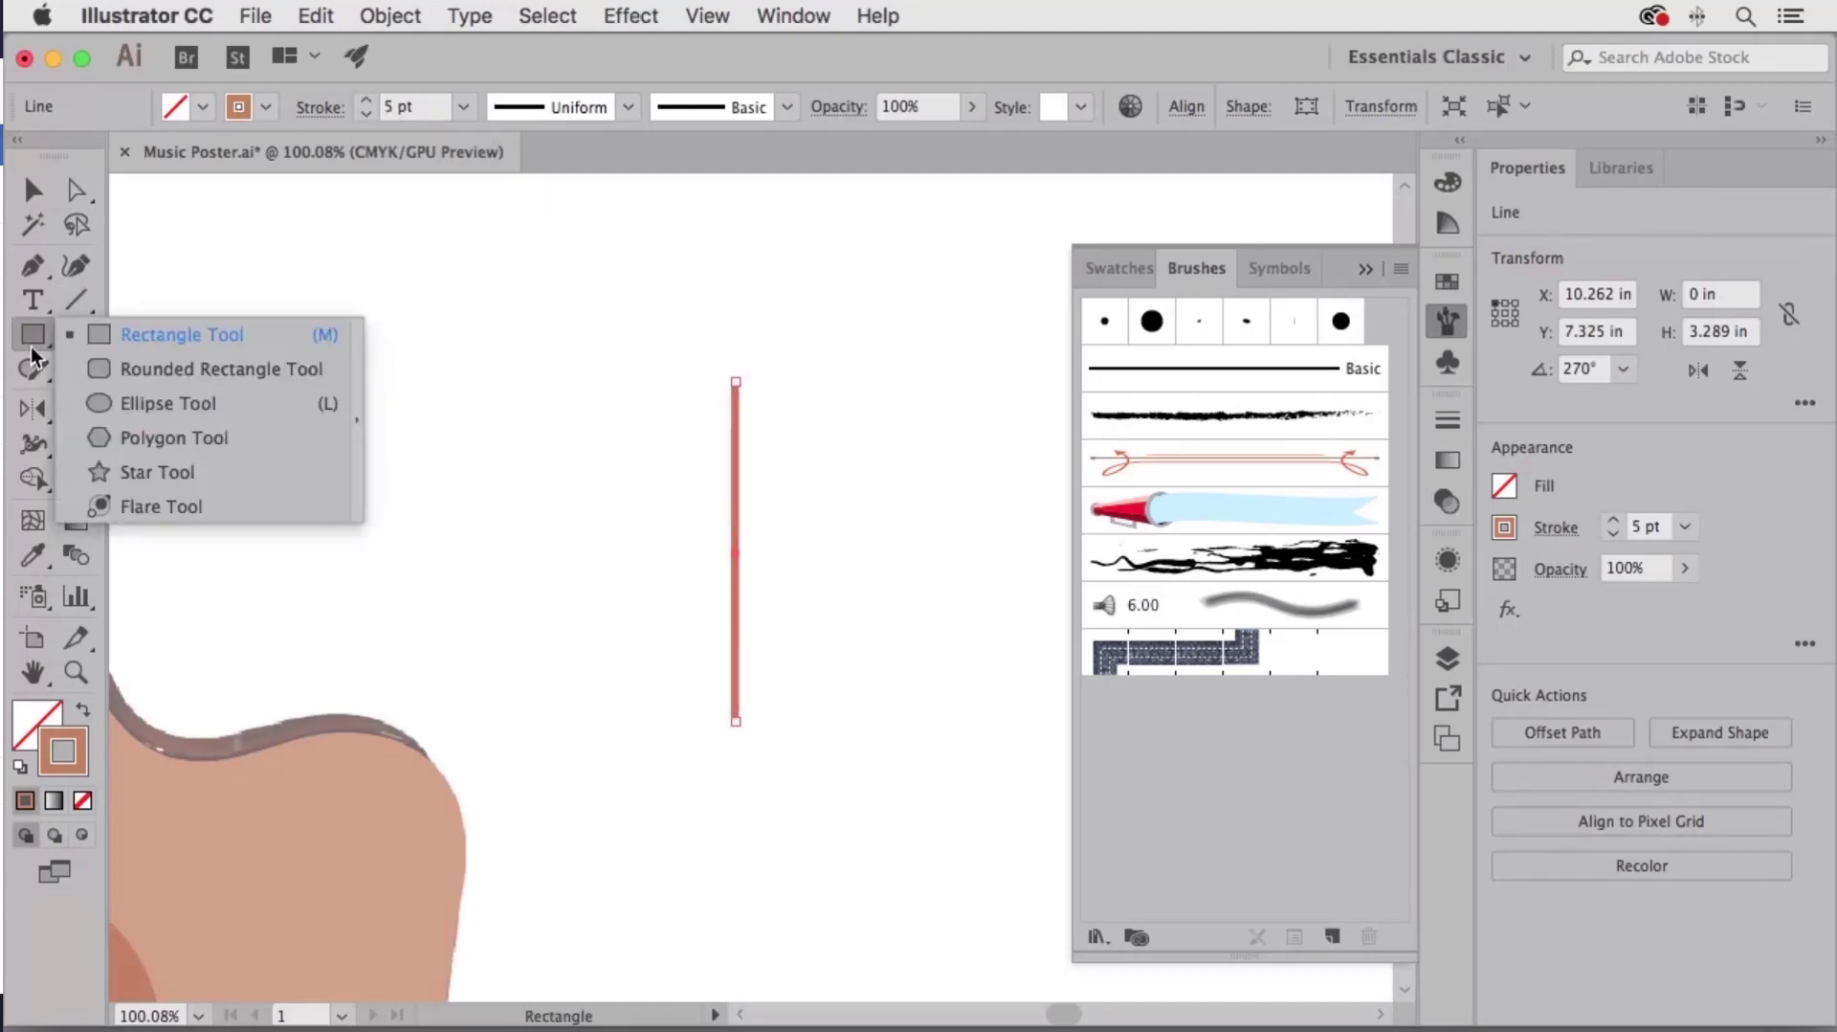
click(95, 402)
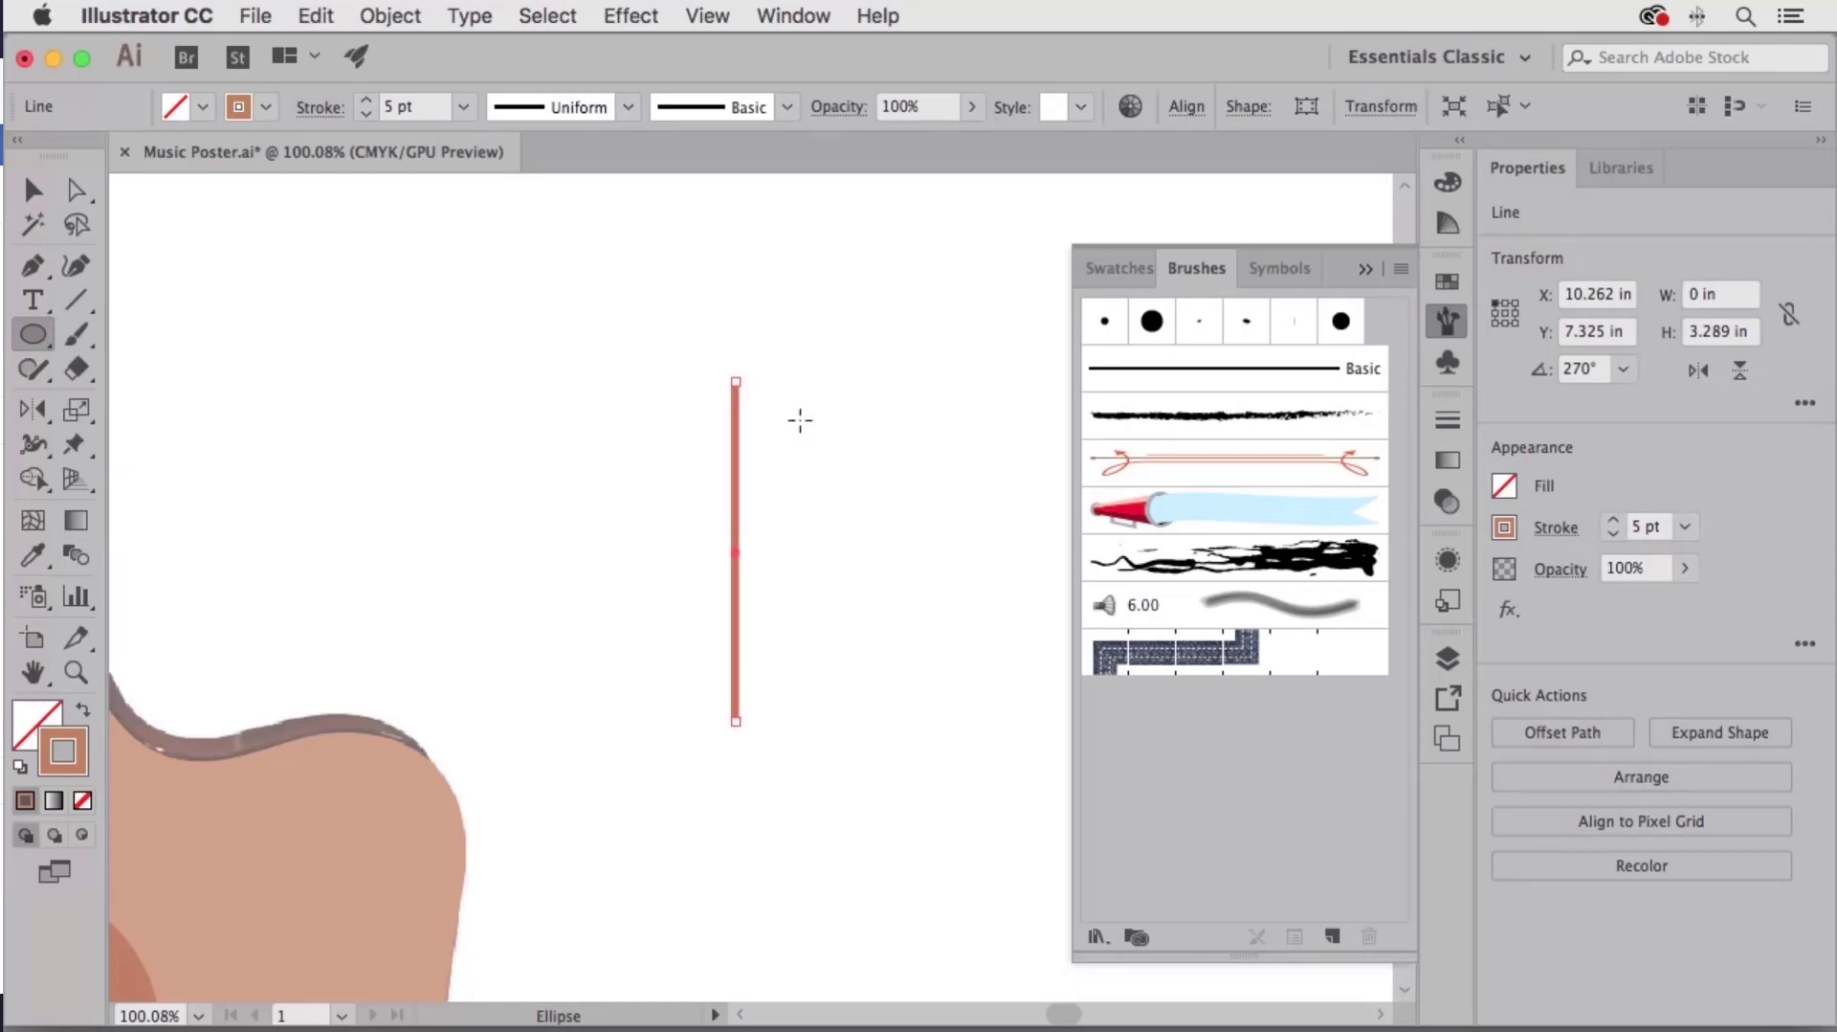
drag(794, 414, 884, 504)
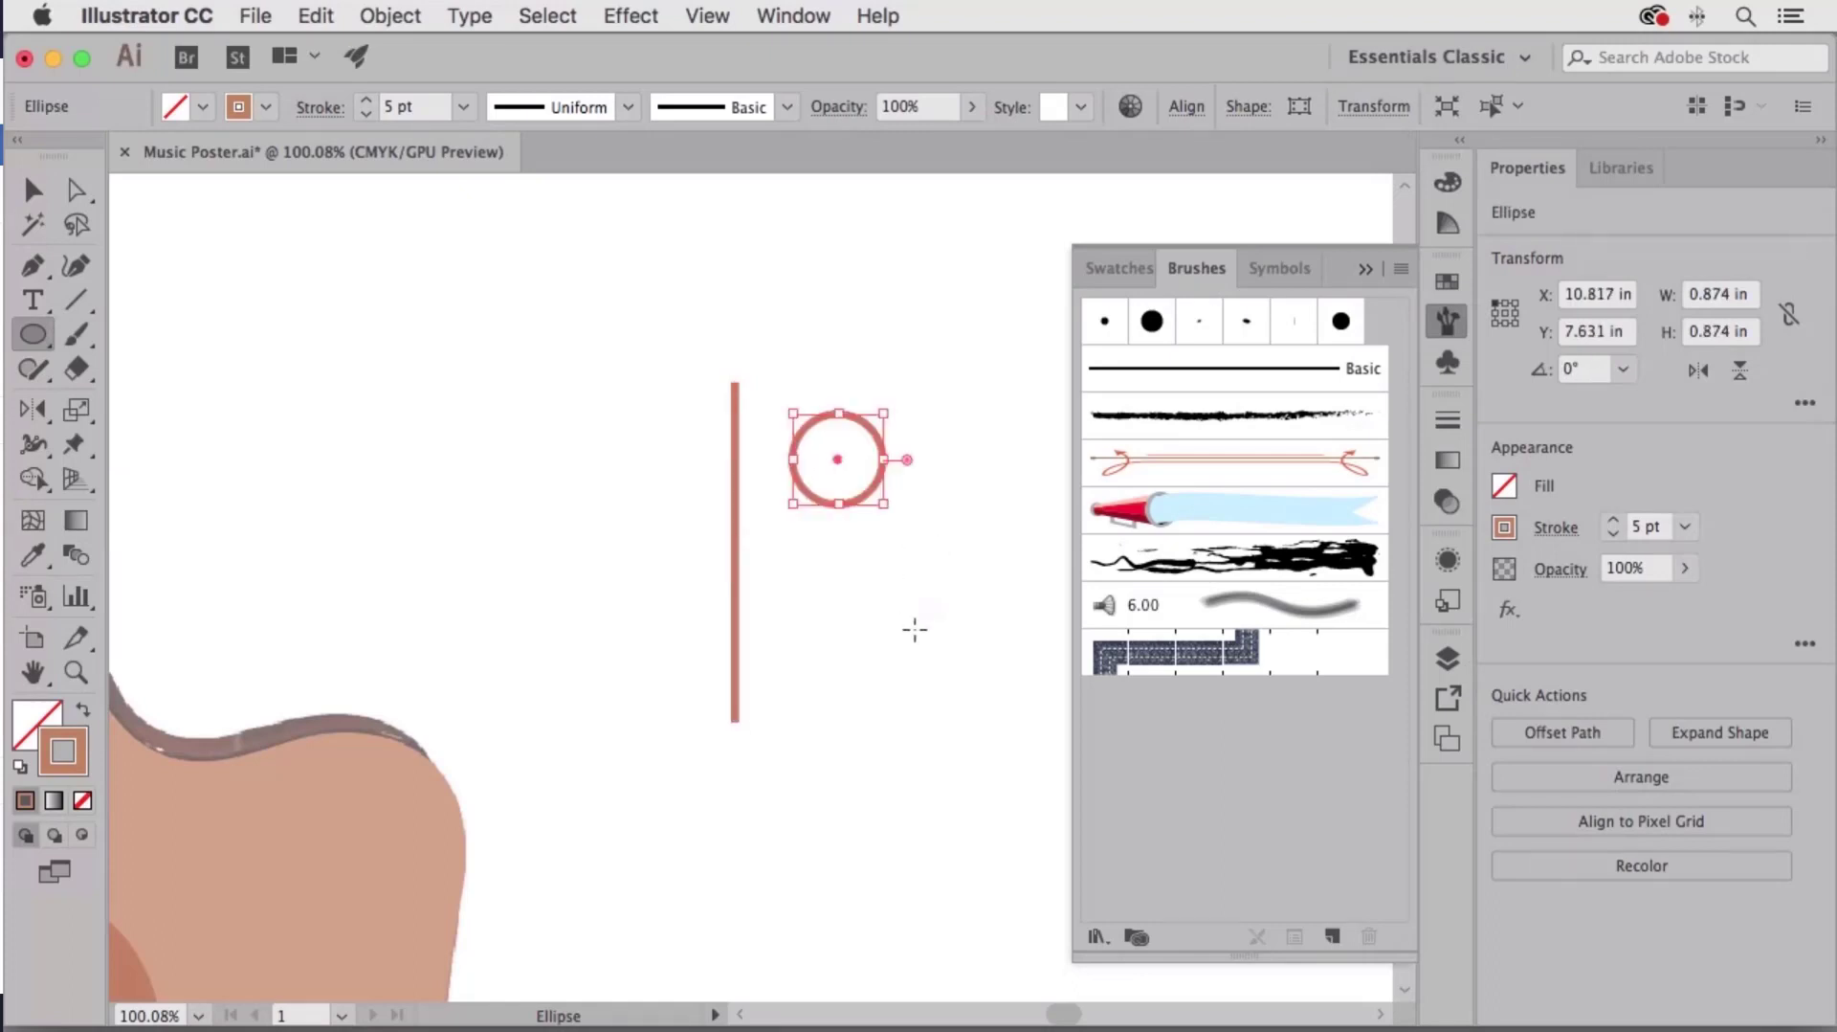
key(shift+x)
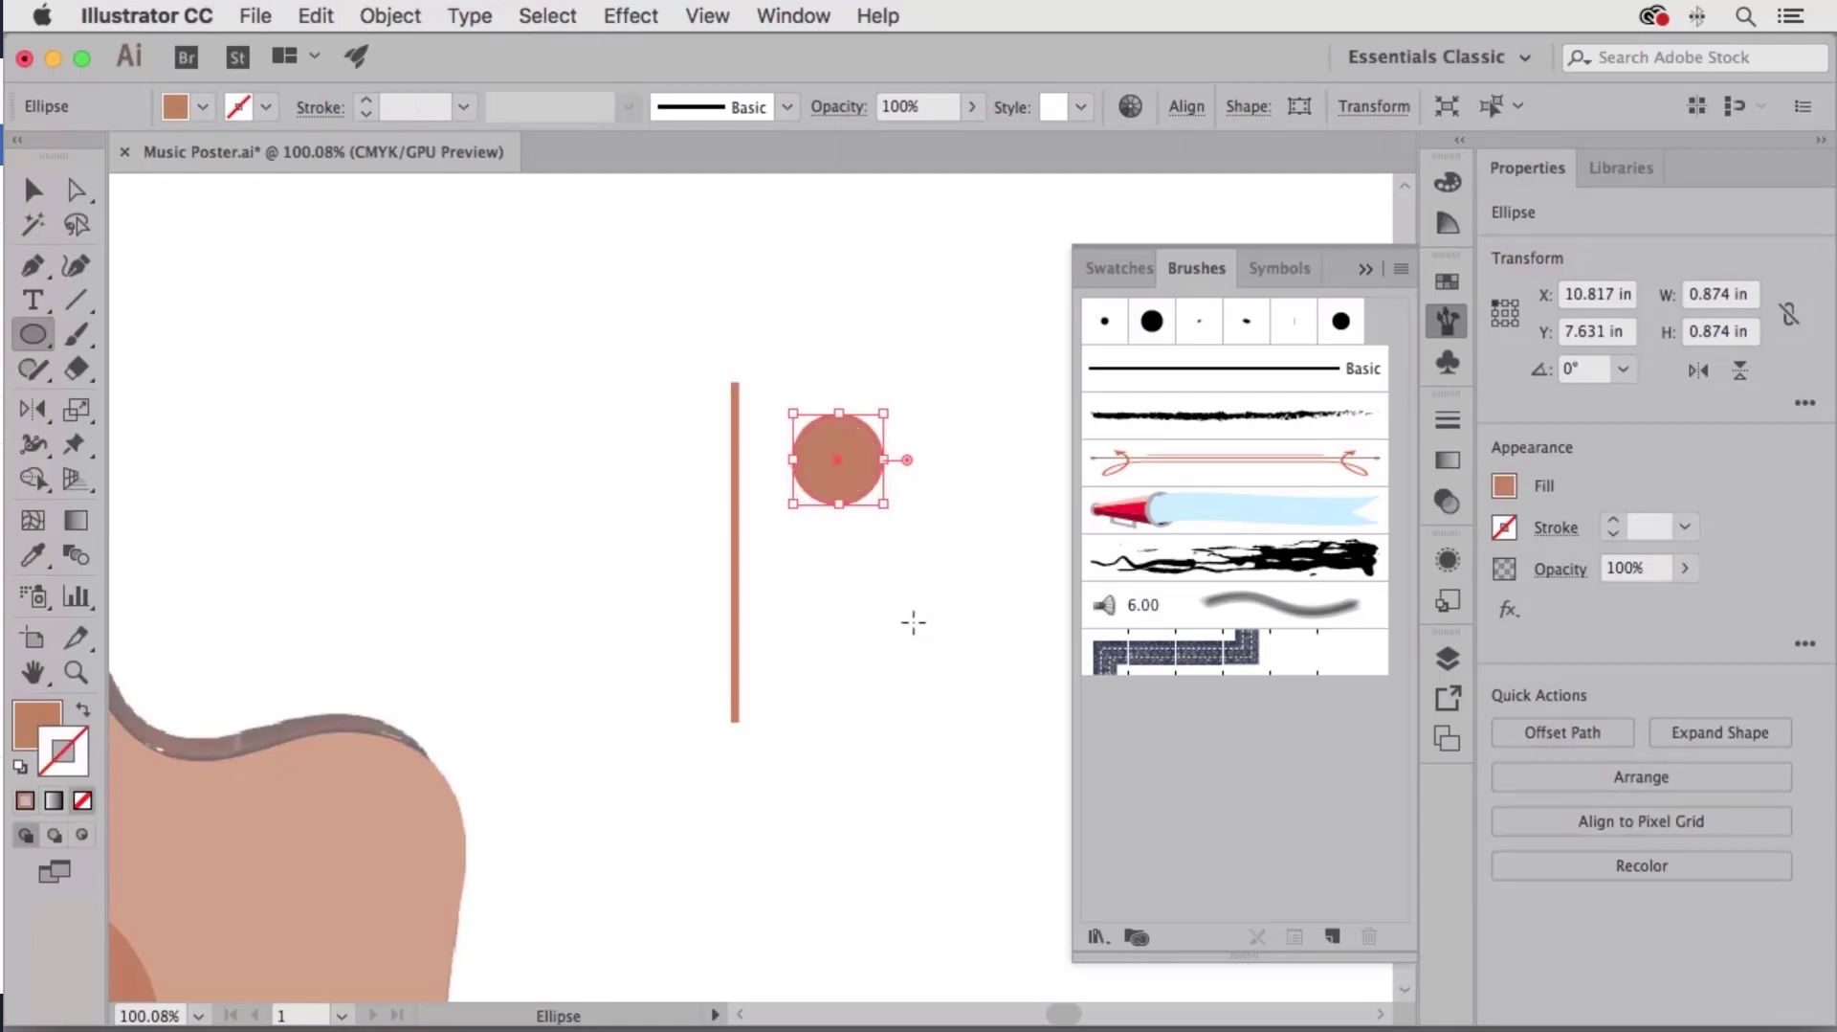
Convert the circle's top and bottom anchor points to corners, and narrow the shape to about half its width as a leaf.
key(p)
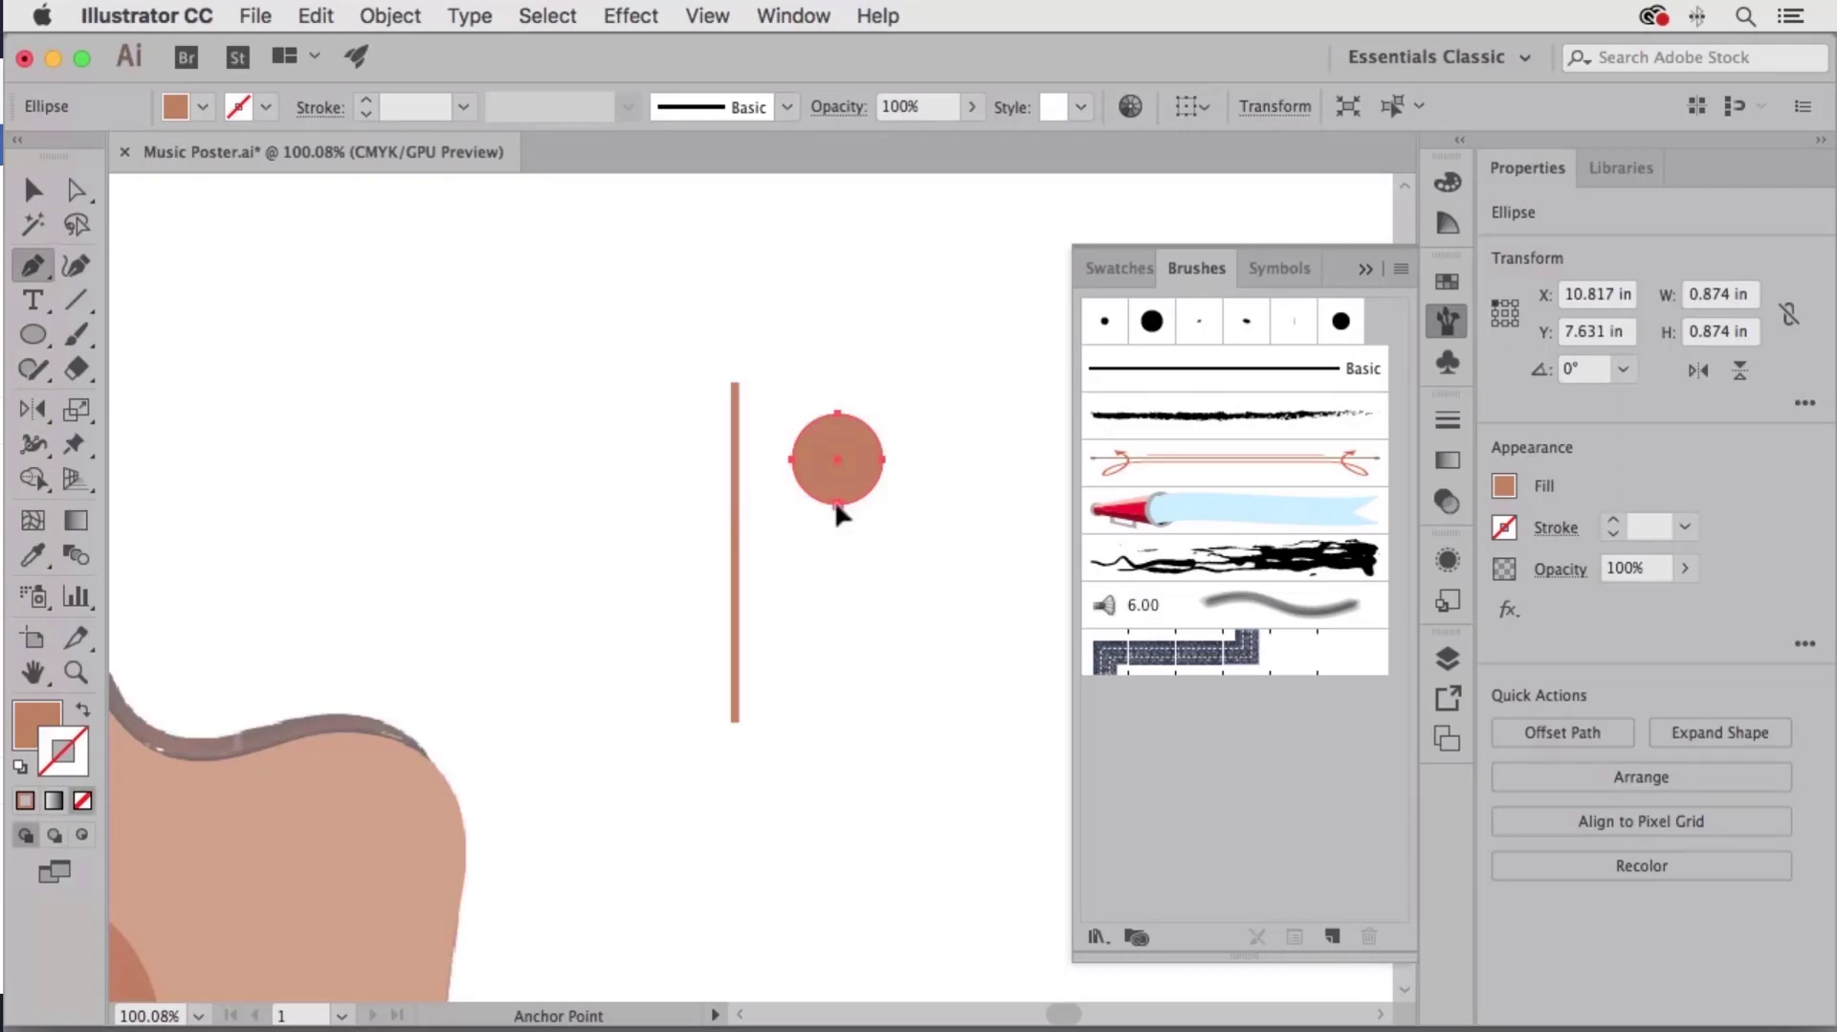
alt+click(839, 504)
alt+click(839, 415)
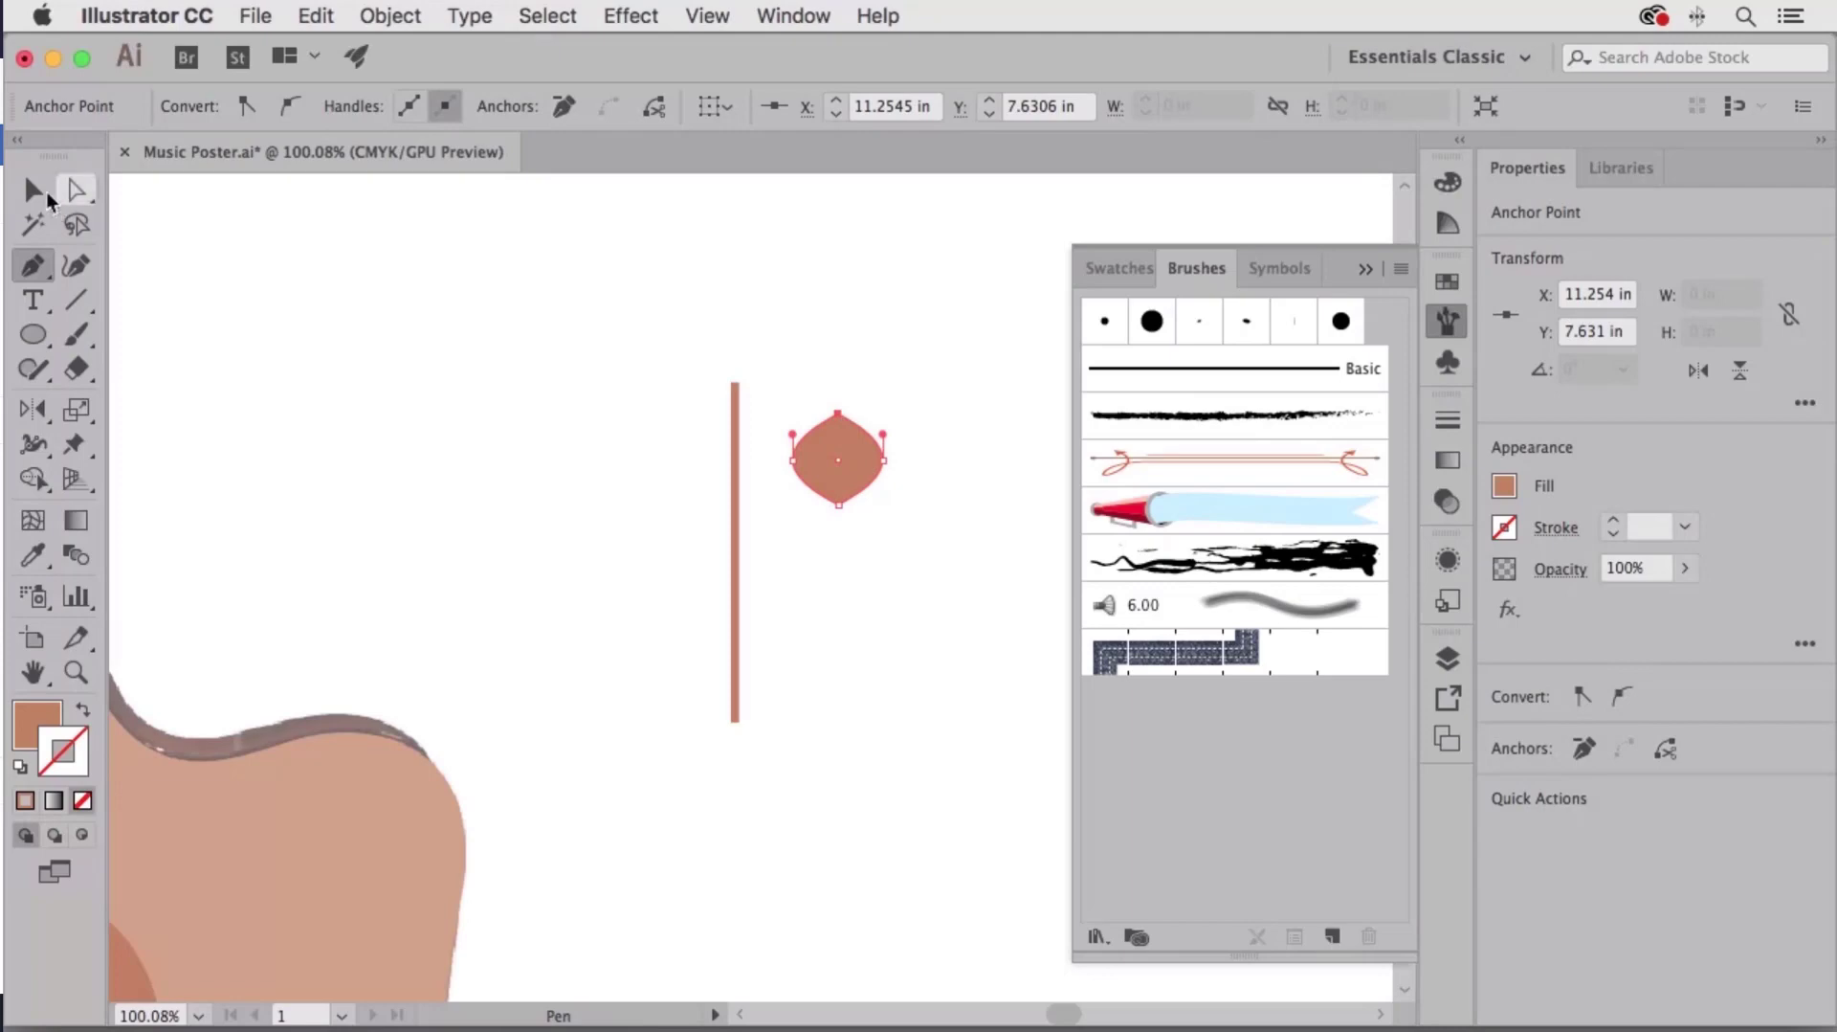
key(v)
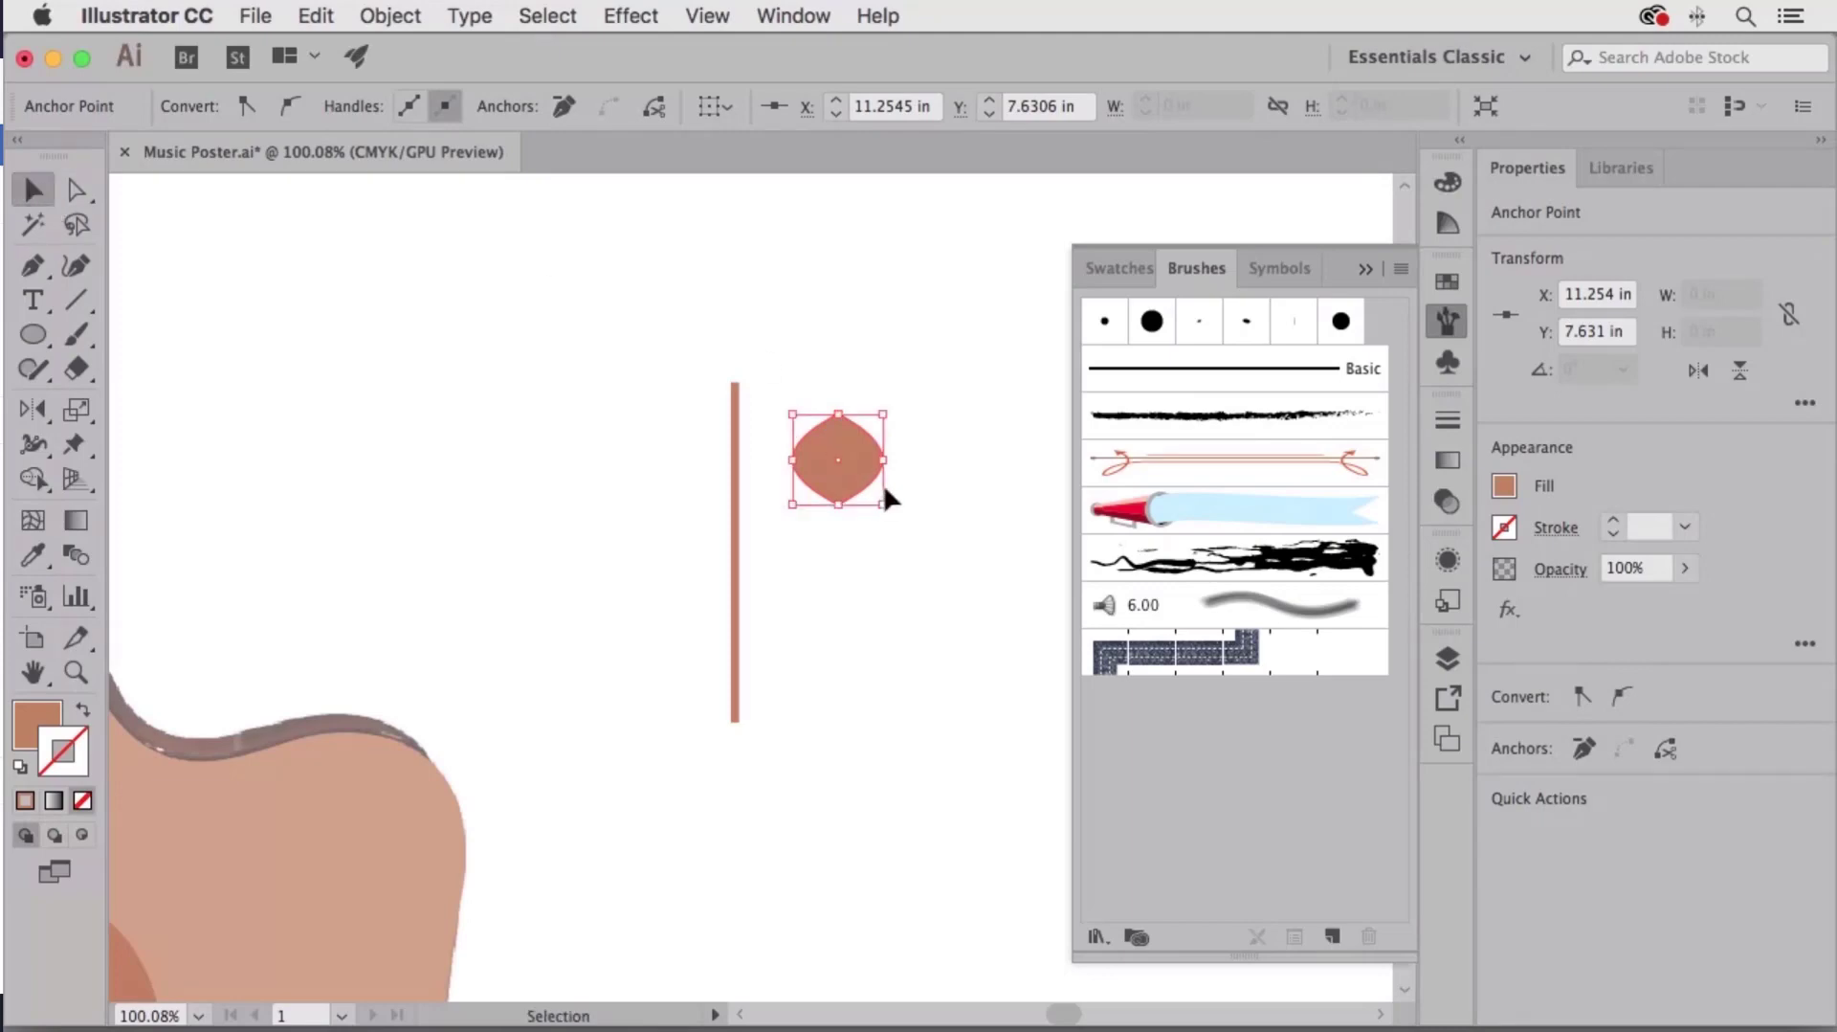
drag(885, 461, 839, 463)
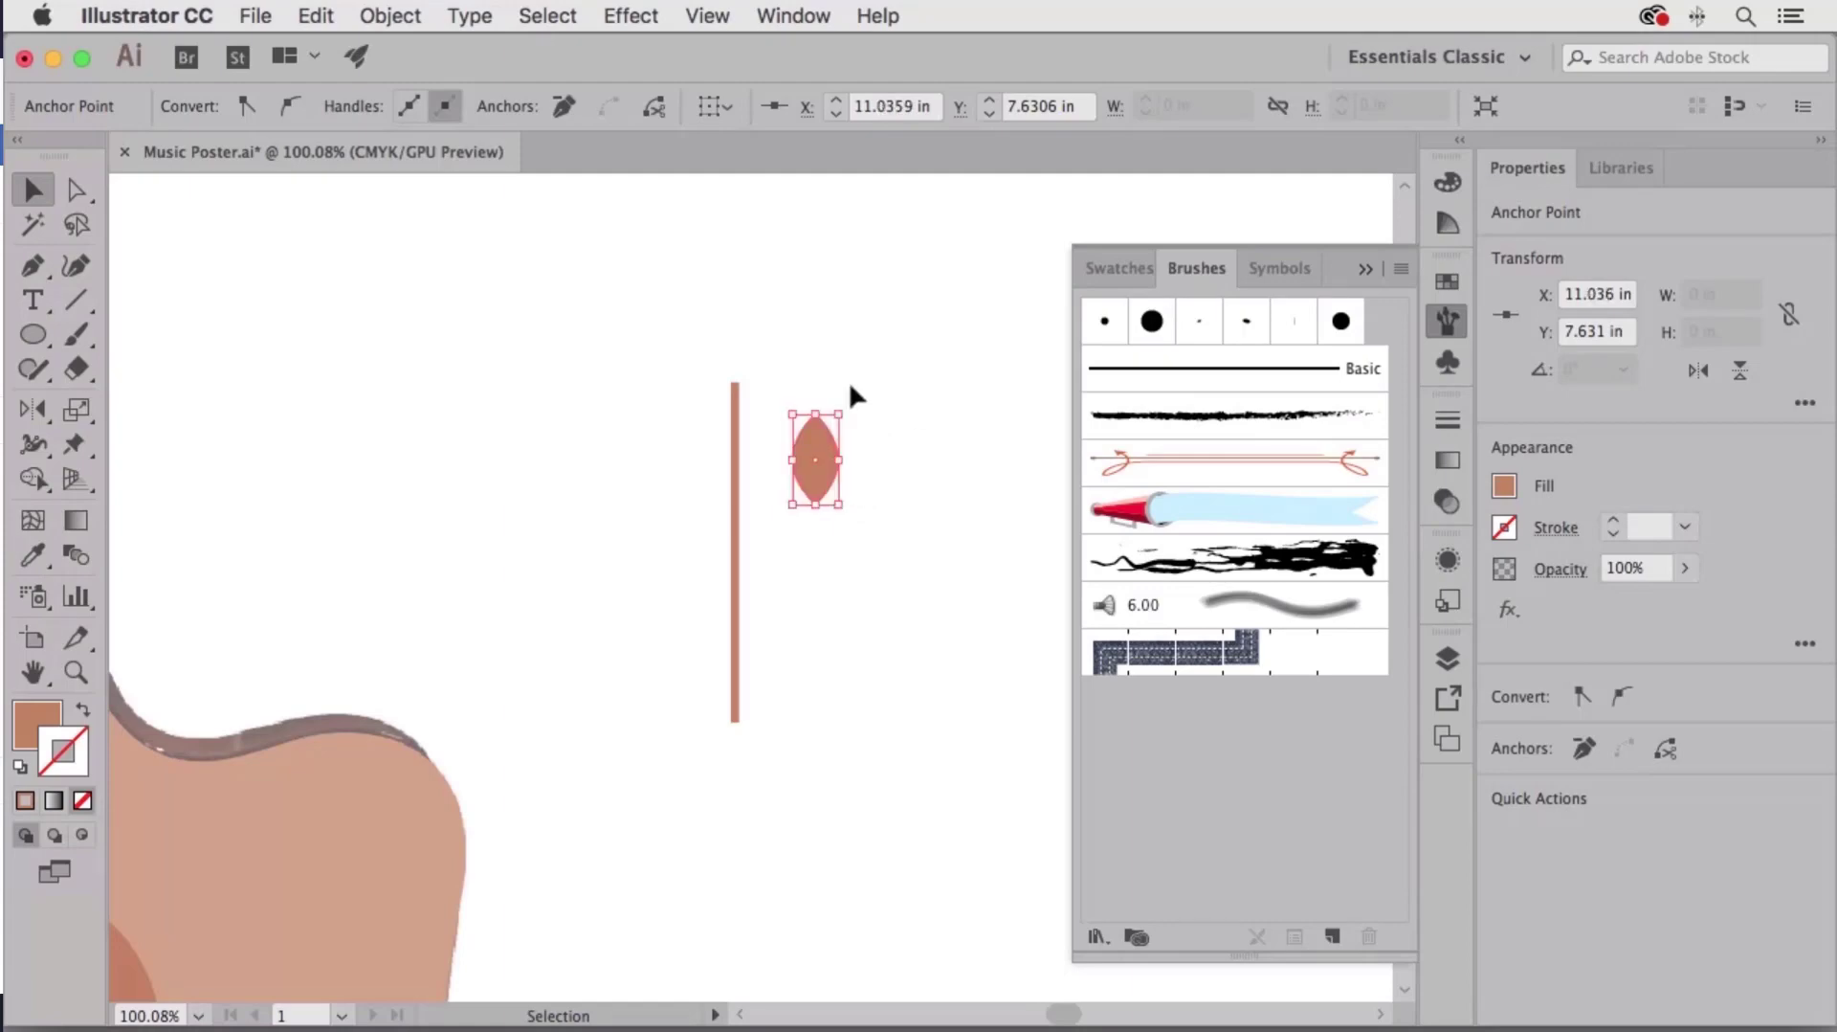
Rotate the leaf about 43° clockwise close to the line, and add a vertically mirrored copy on the line's other side.
drag(846, 399, 760, 405)
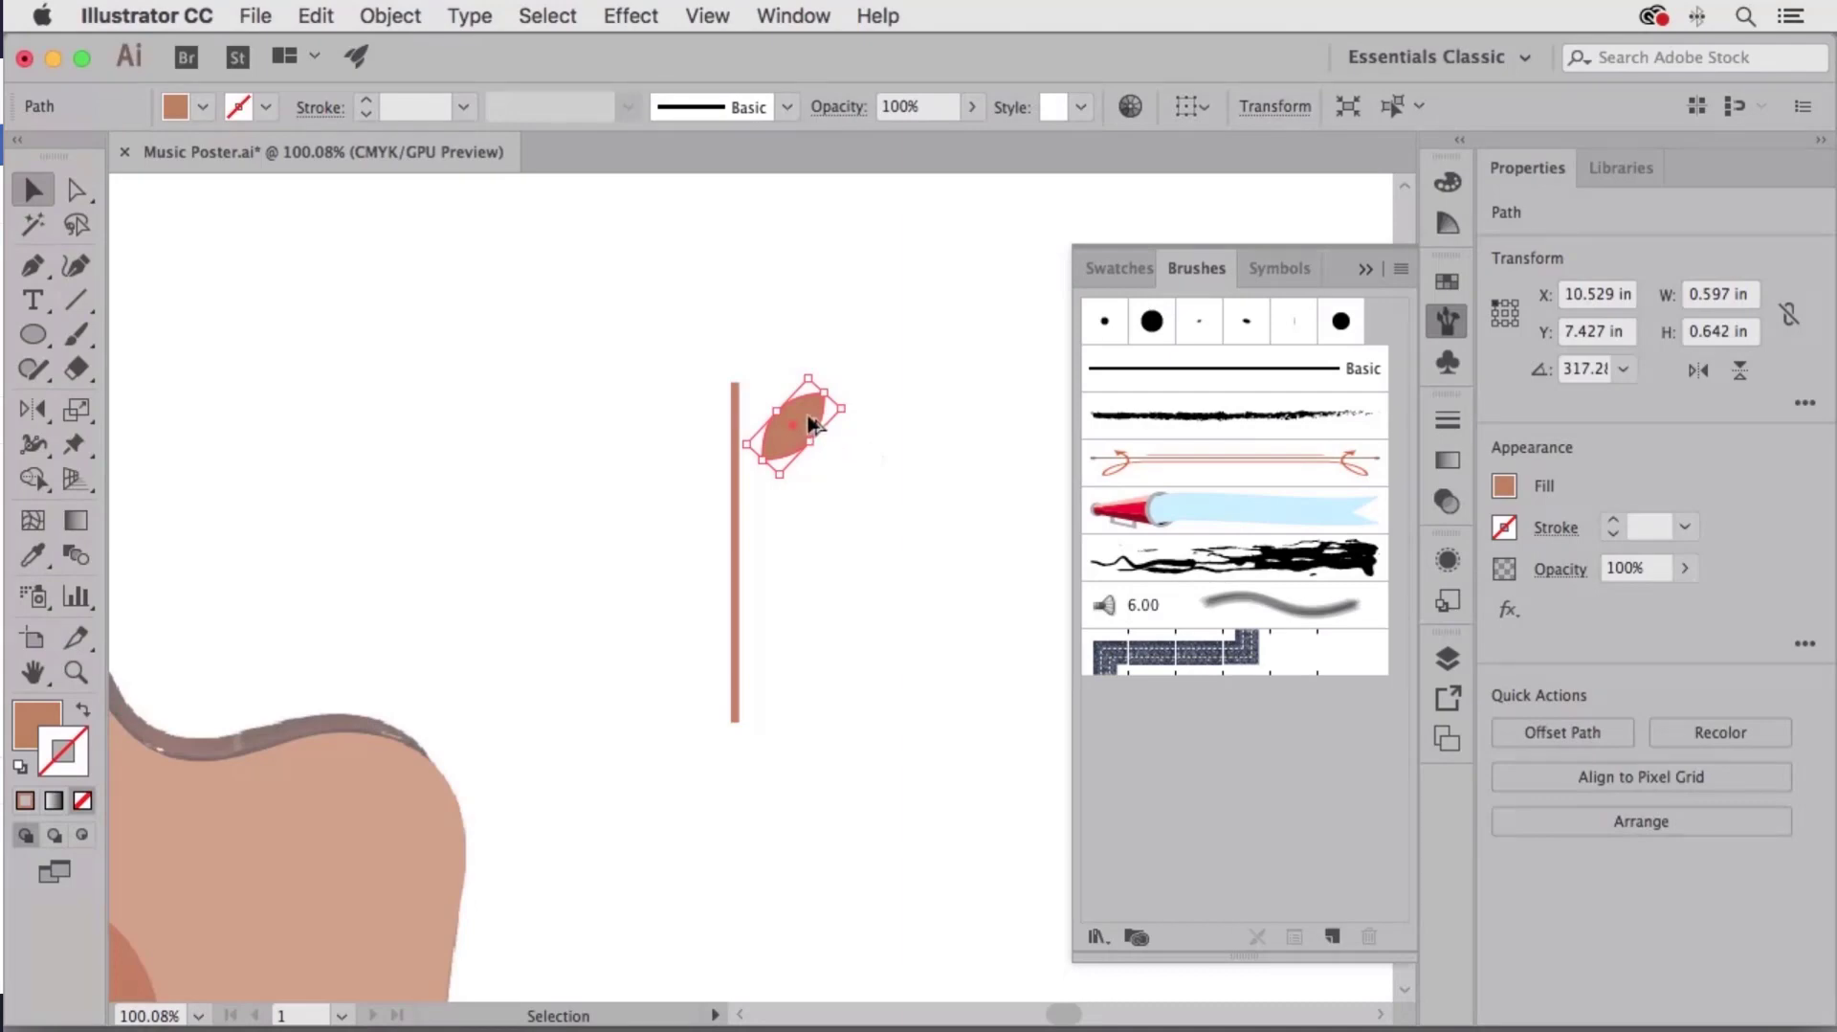
alt+drag(813, 410, 646, 427)
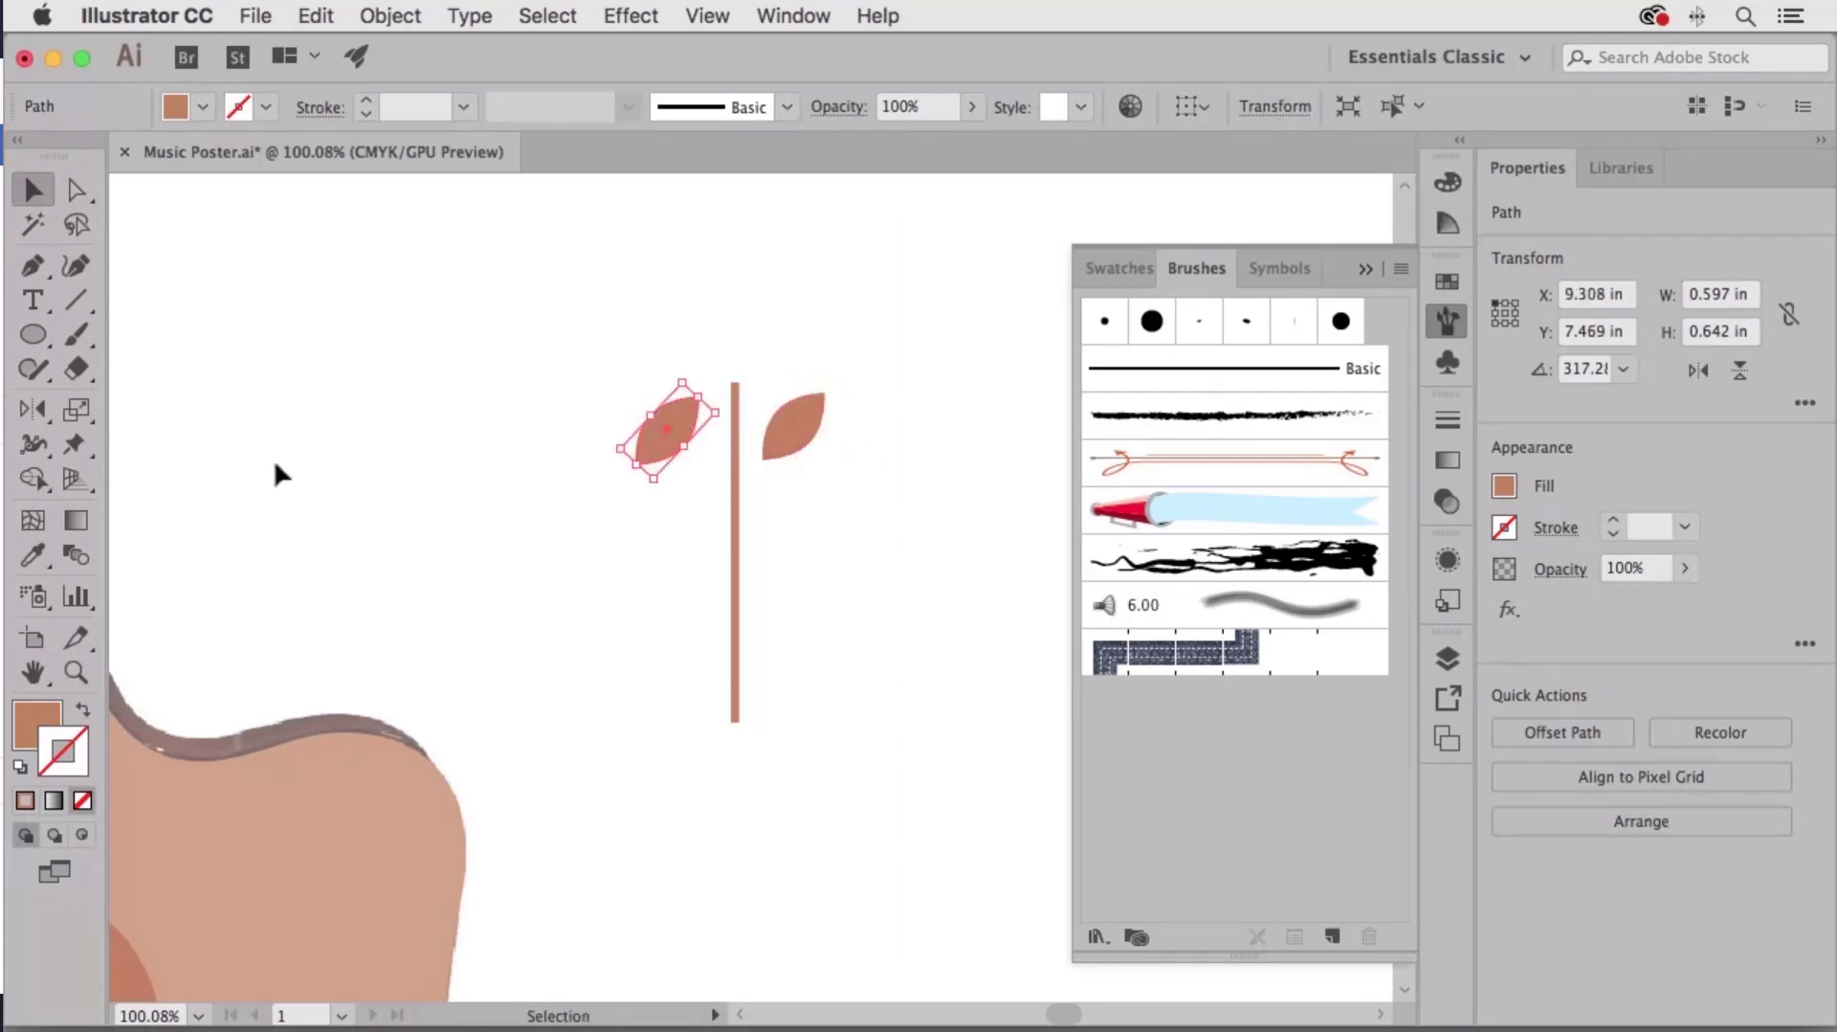
click(34, 419)
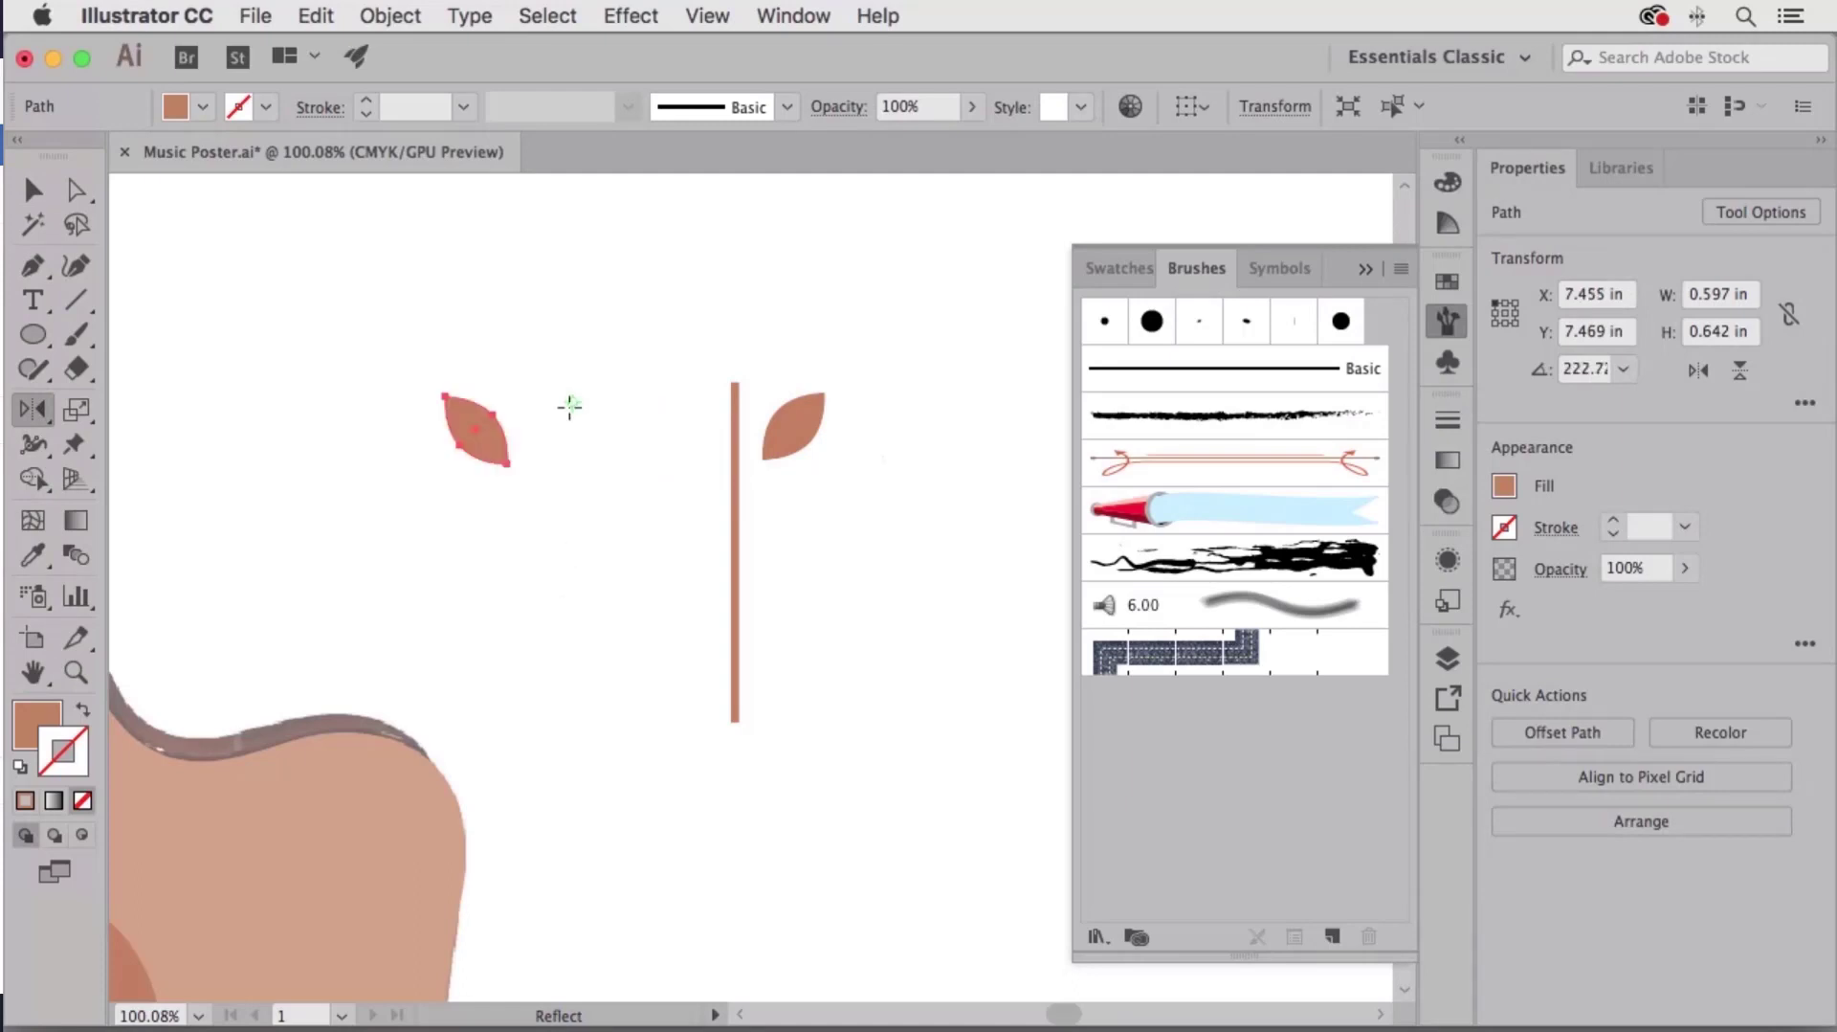
click(33, 190)
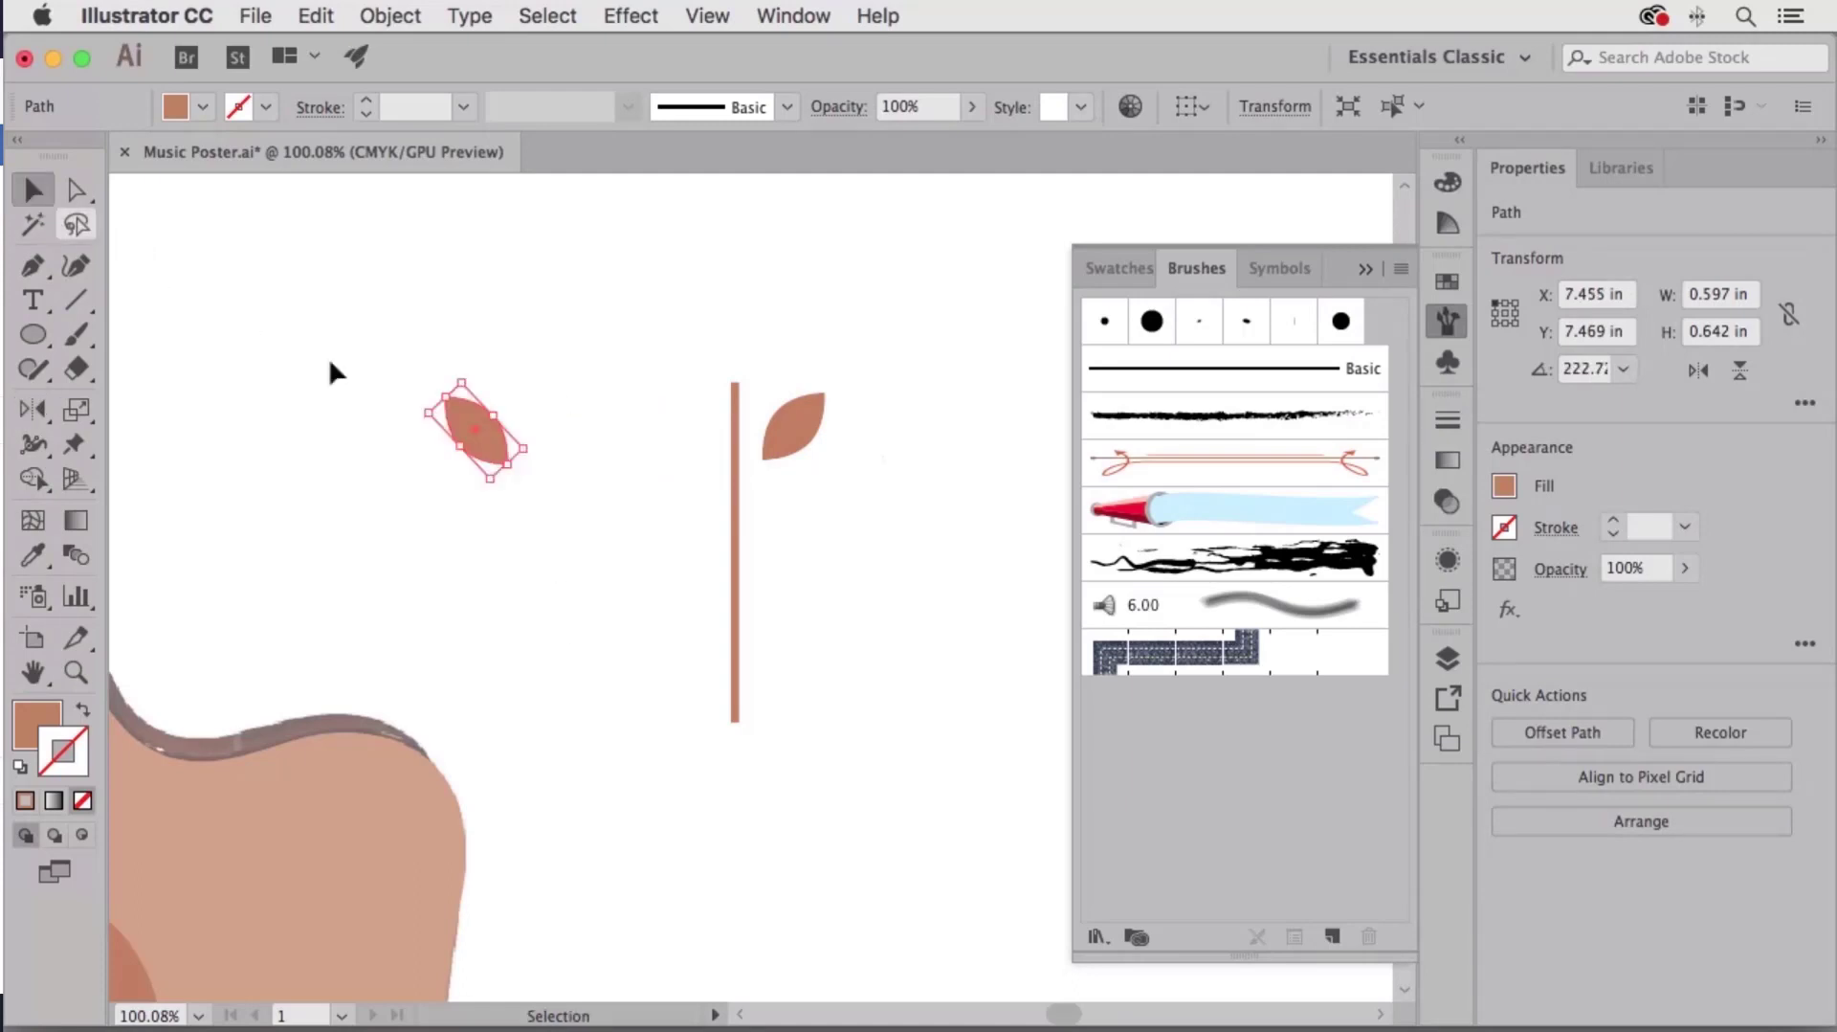
With the right leaf as key object, distribute both leaves and the line at 0 in horizontal spacing and align their vertical centers.
click(336, 363)
drag(322, 280, 895, 594)
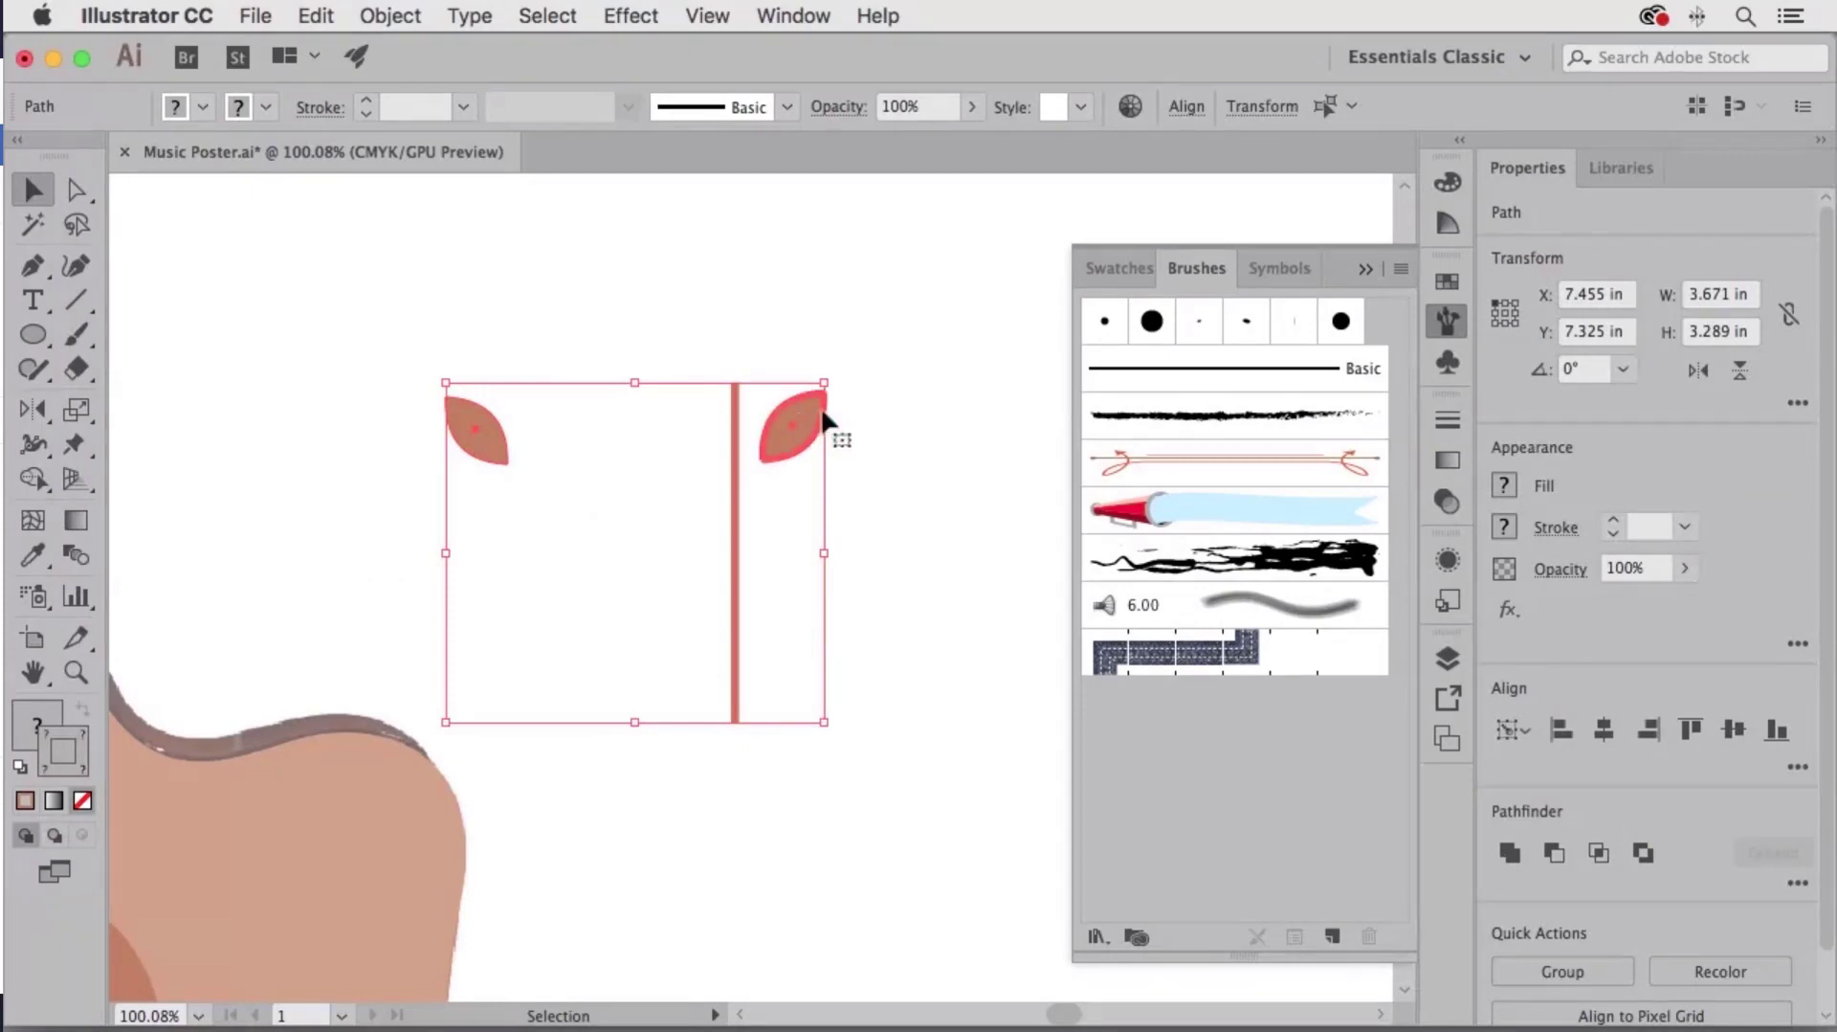
click(1187, 107)
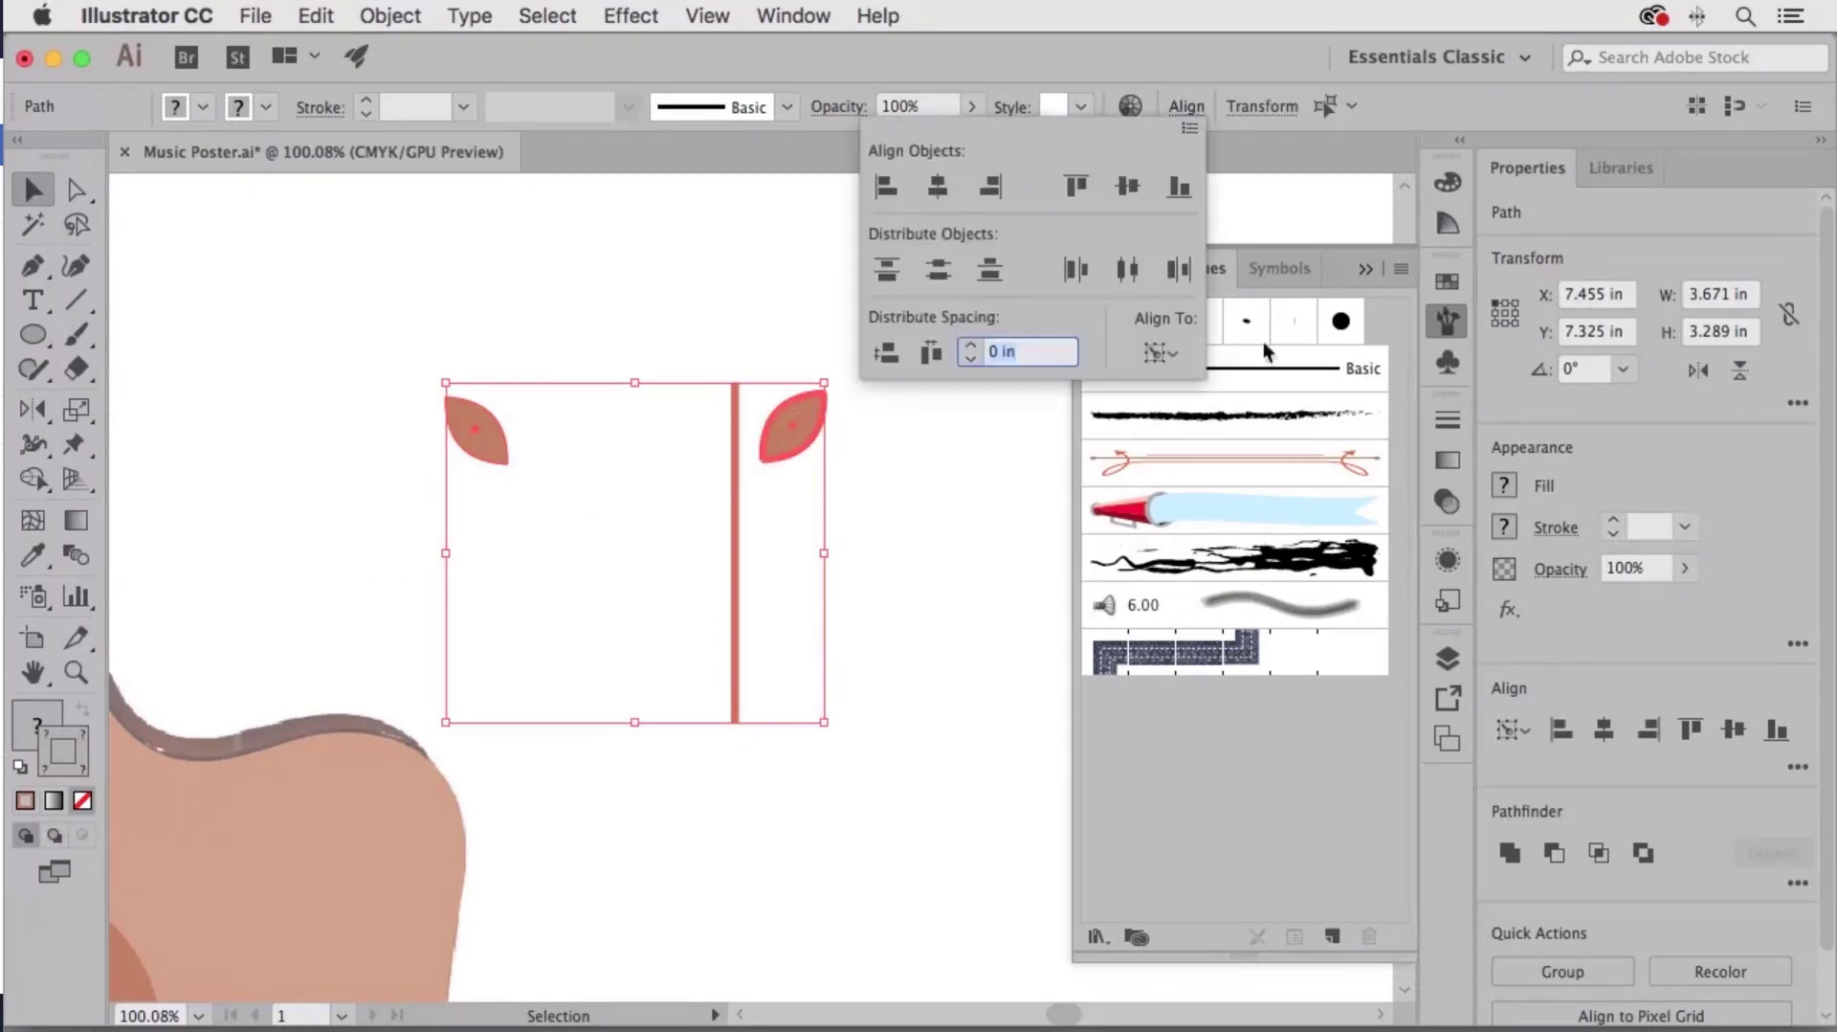
click(928, 353)
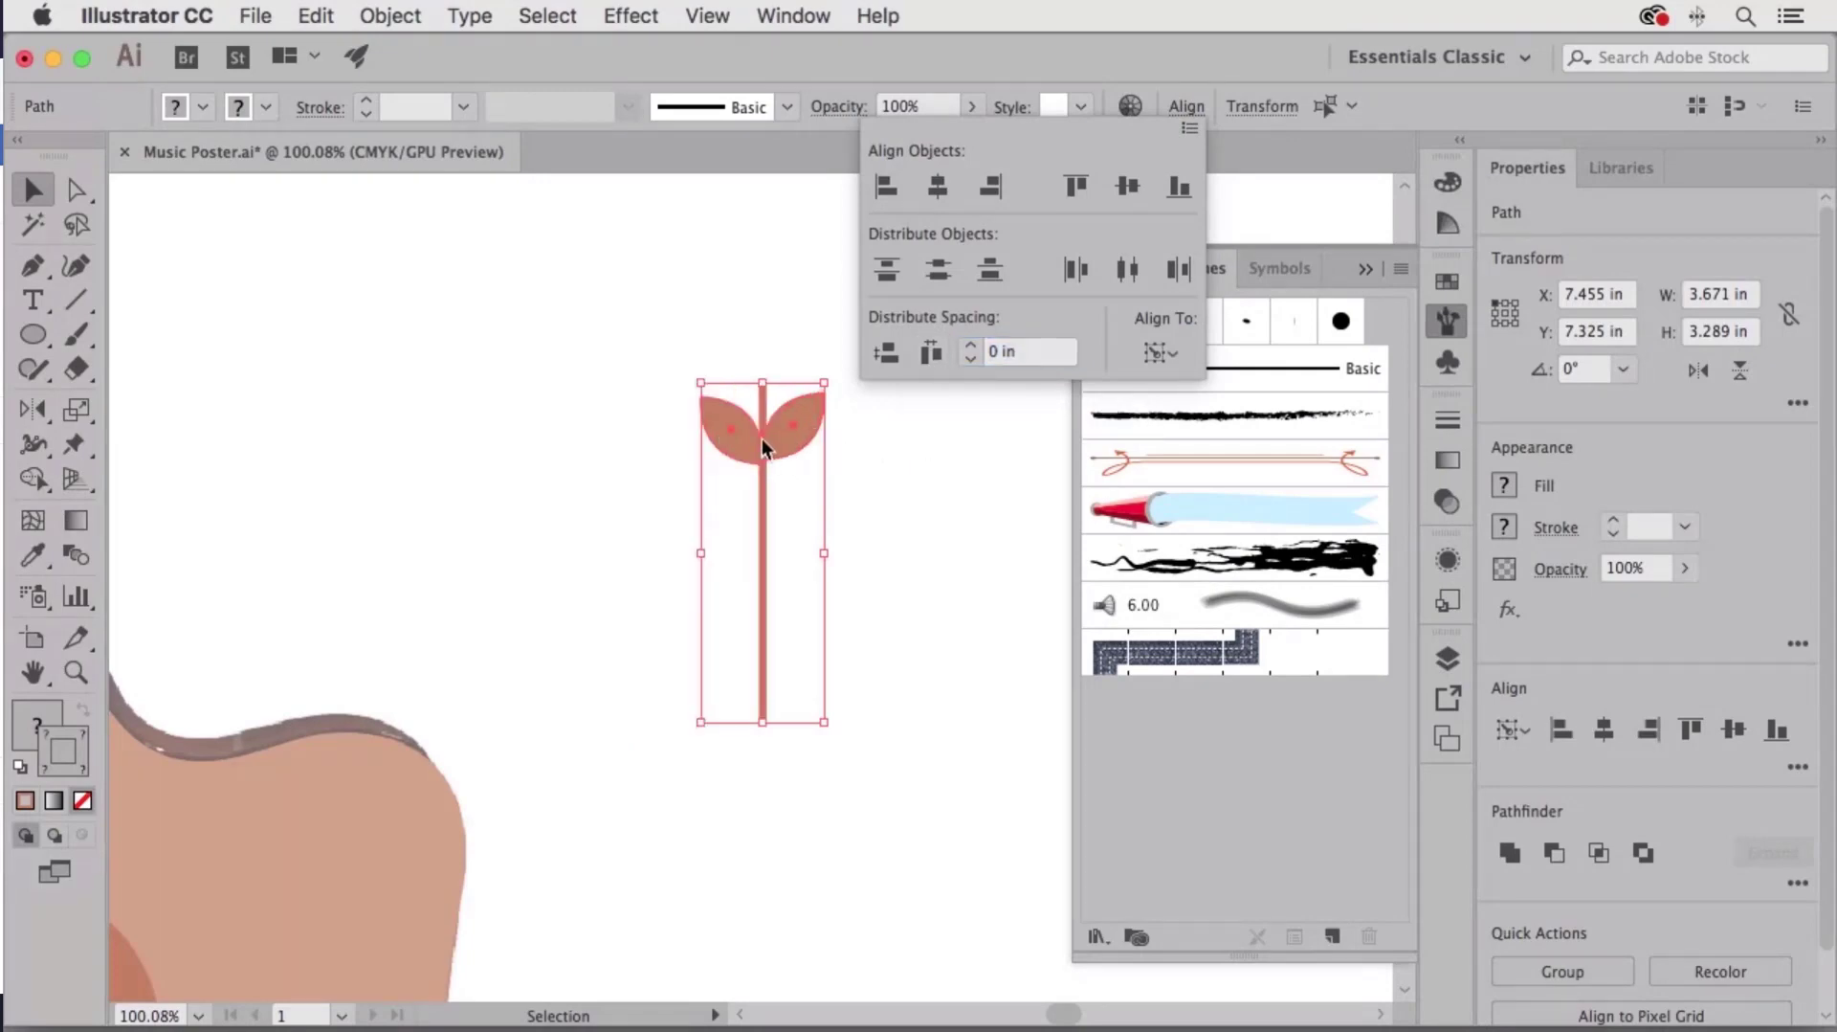
click(1126, 191)
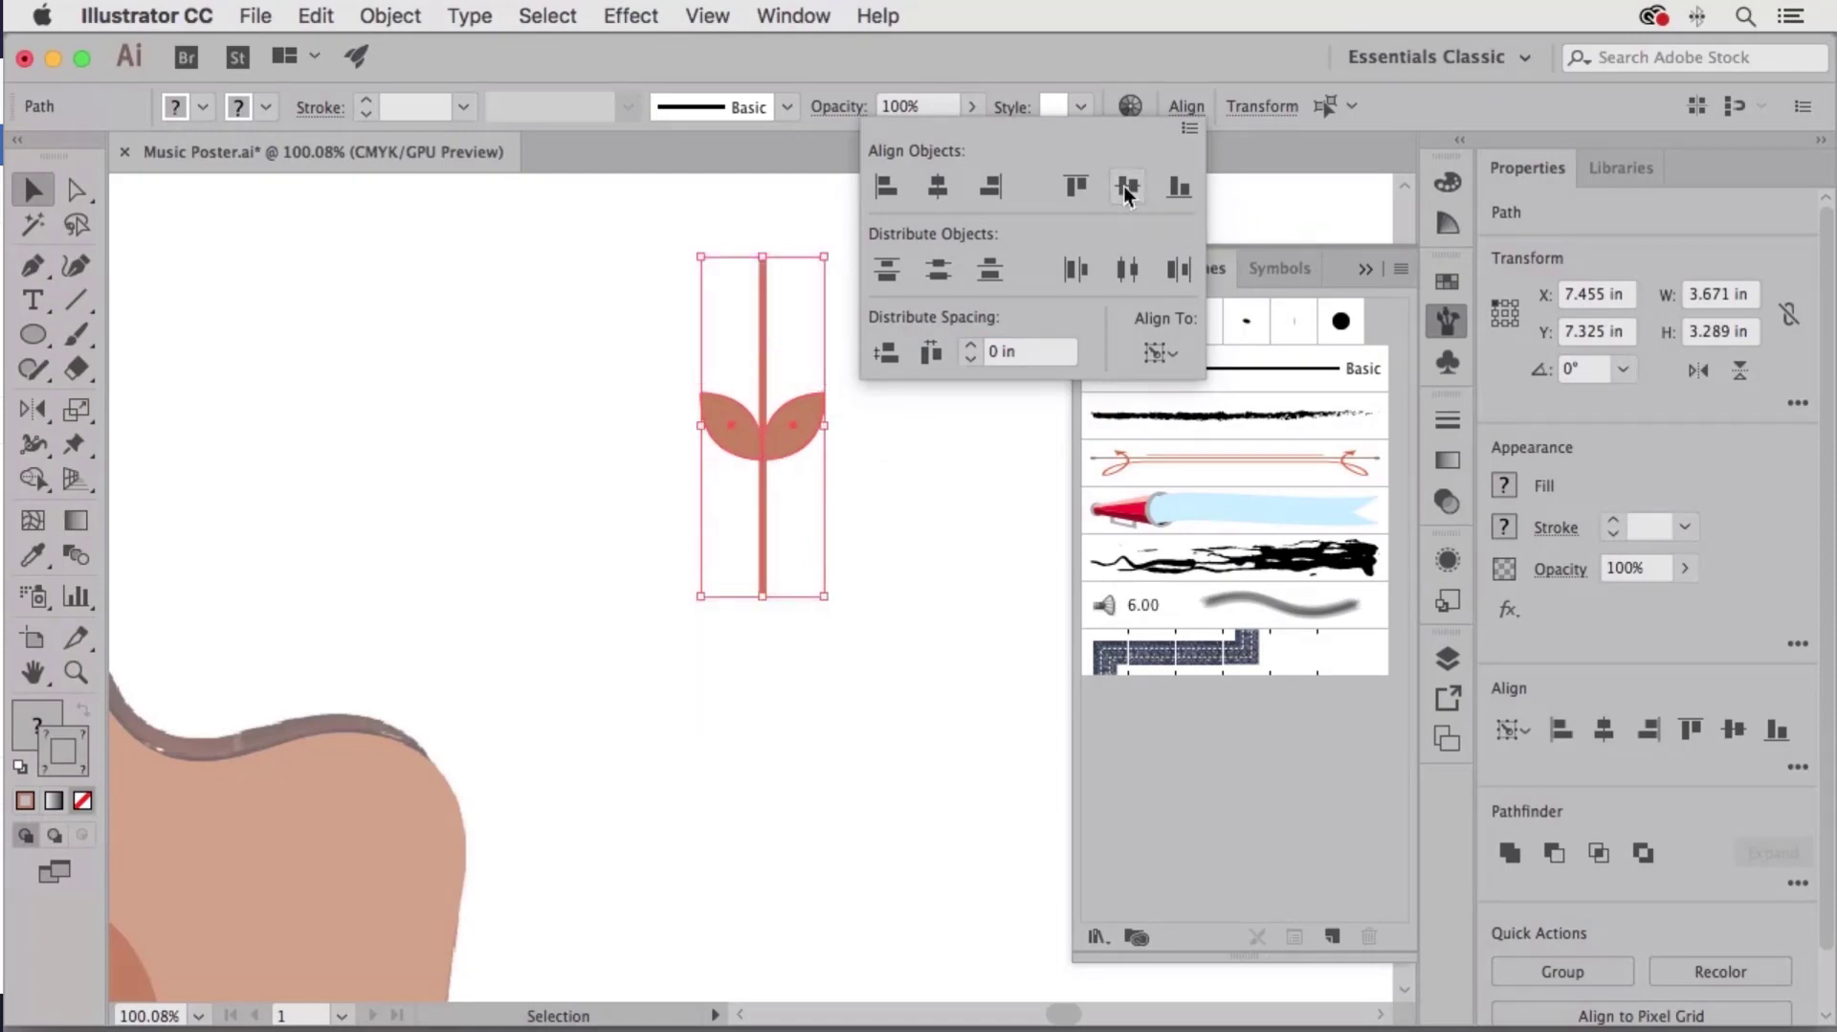
key(Escape)
click(949, 521)
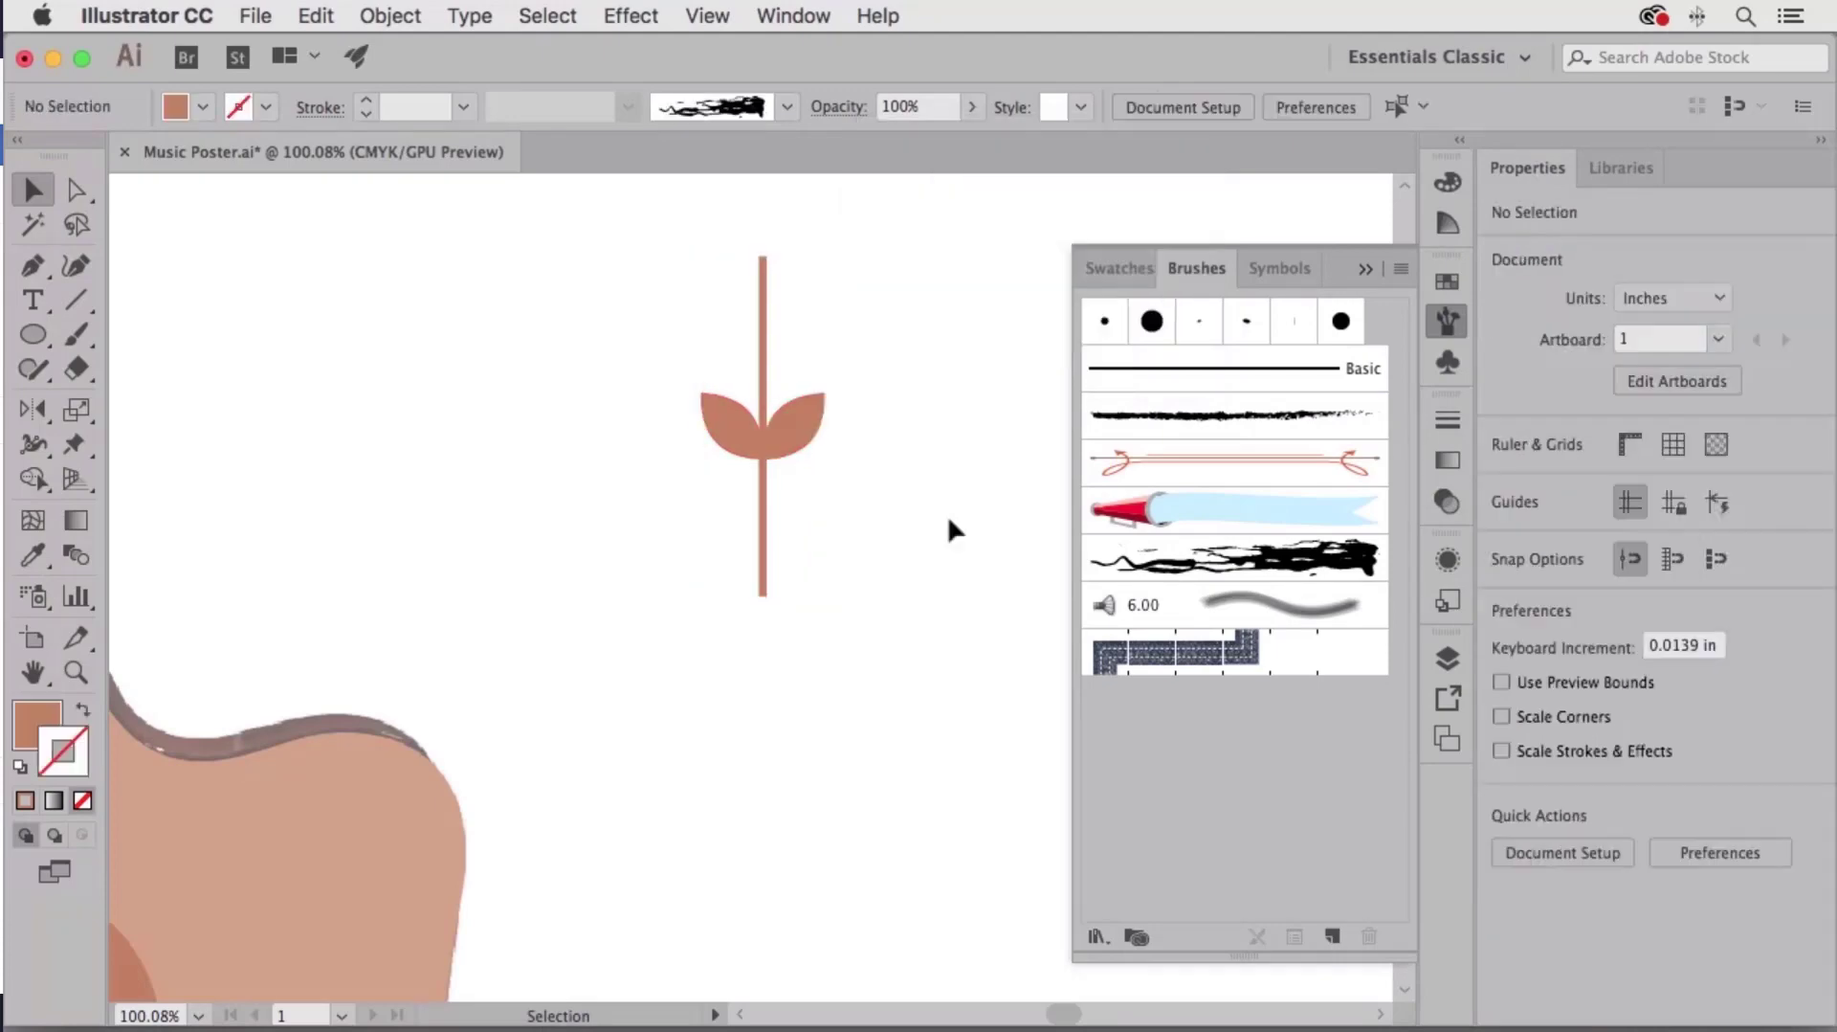
Lighten the right leaf's fill to C 17.34, M 35.16, Y 47, K 0.2.
click(800, 438)
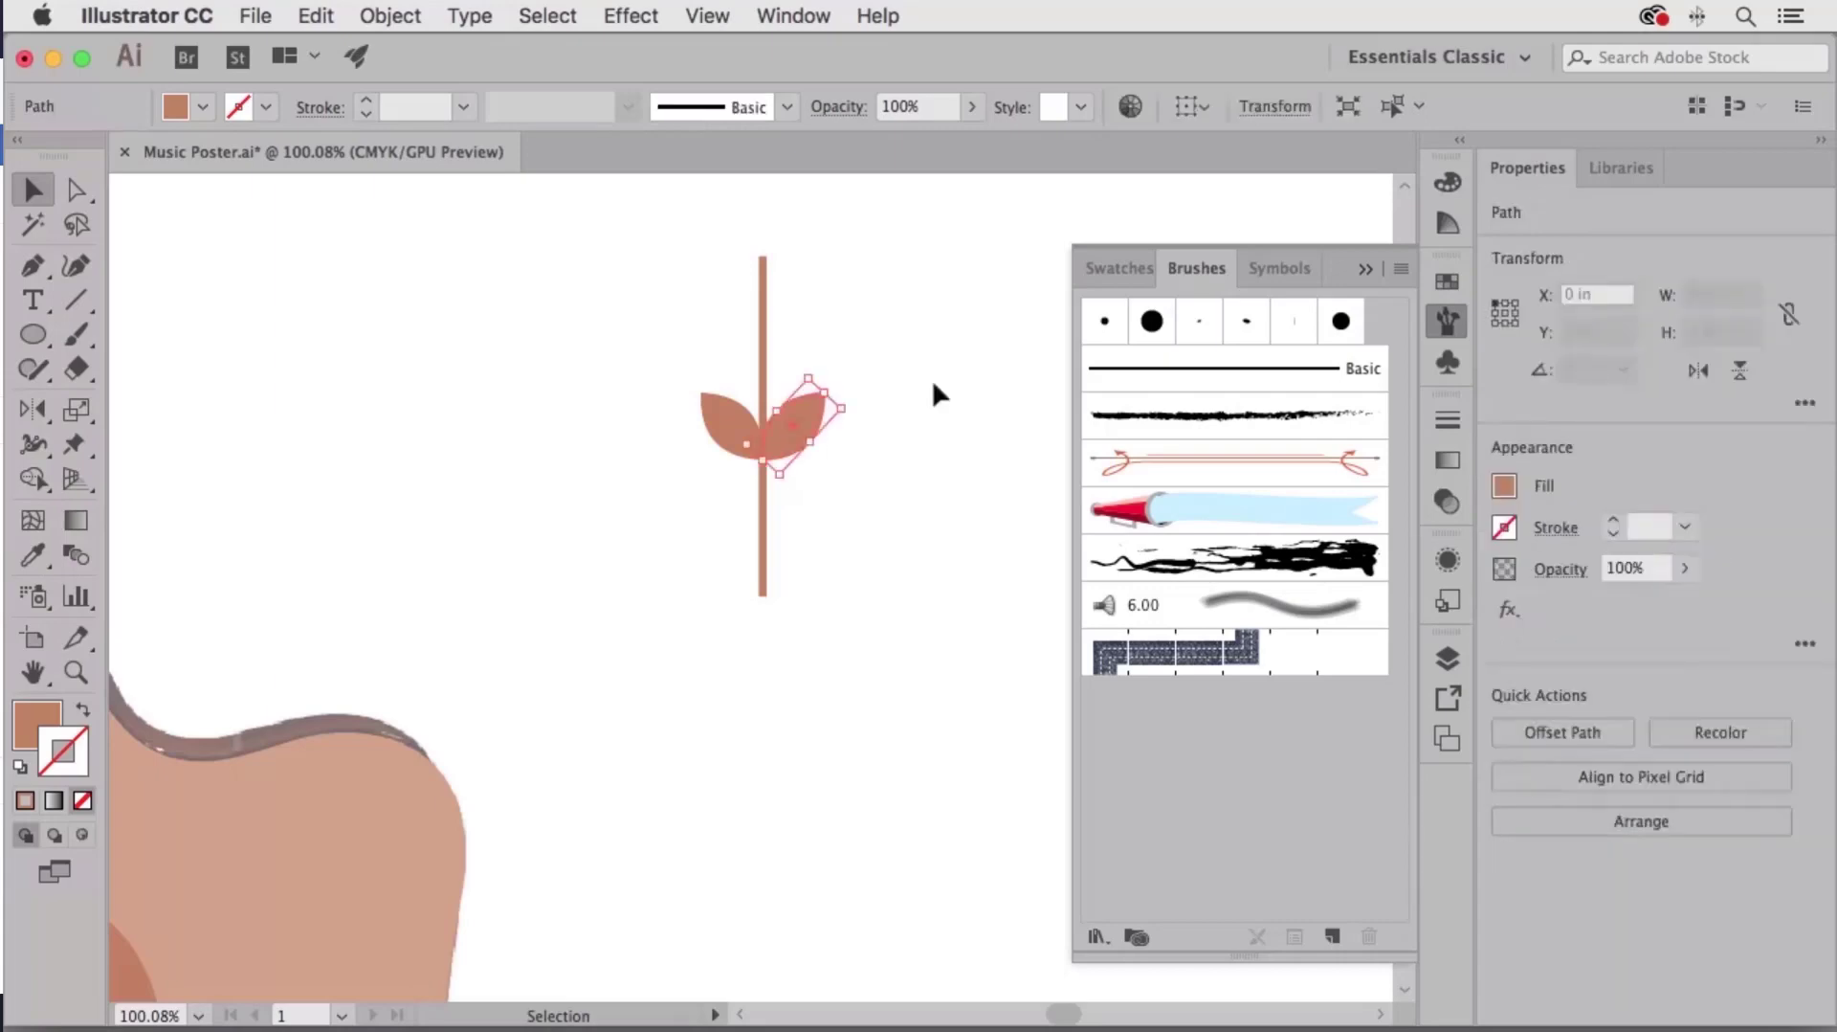
click(1449, 182)
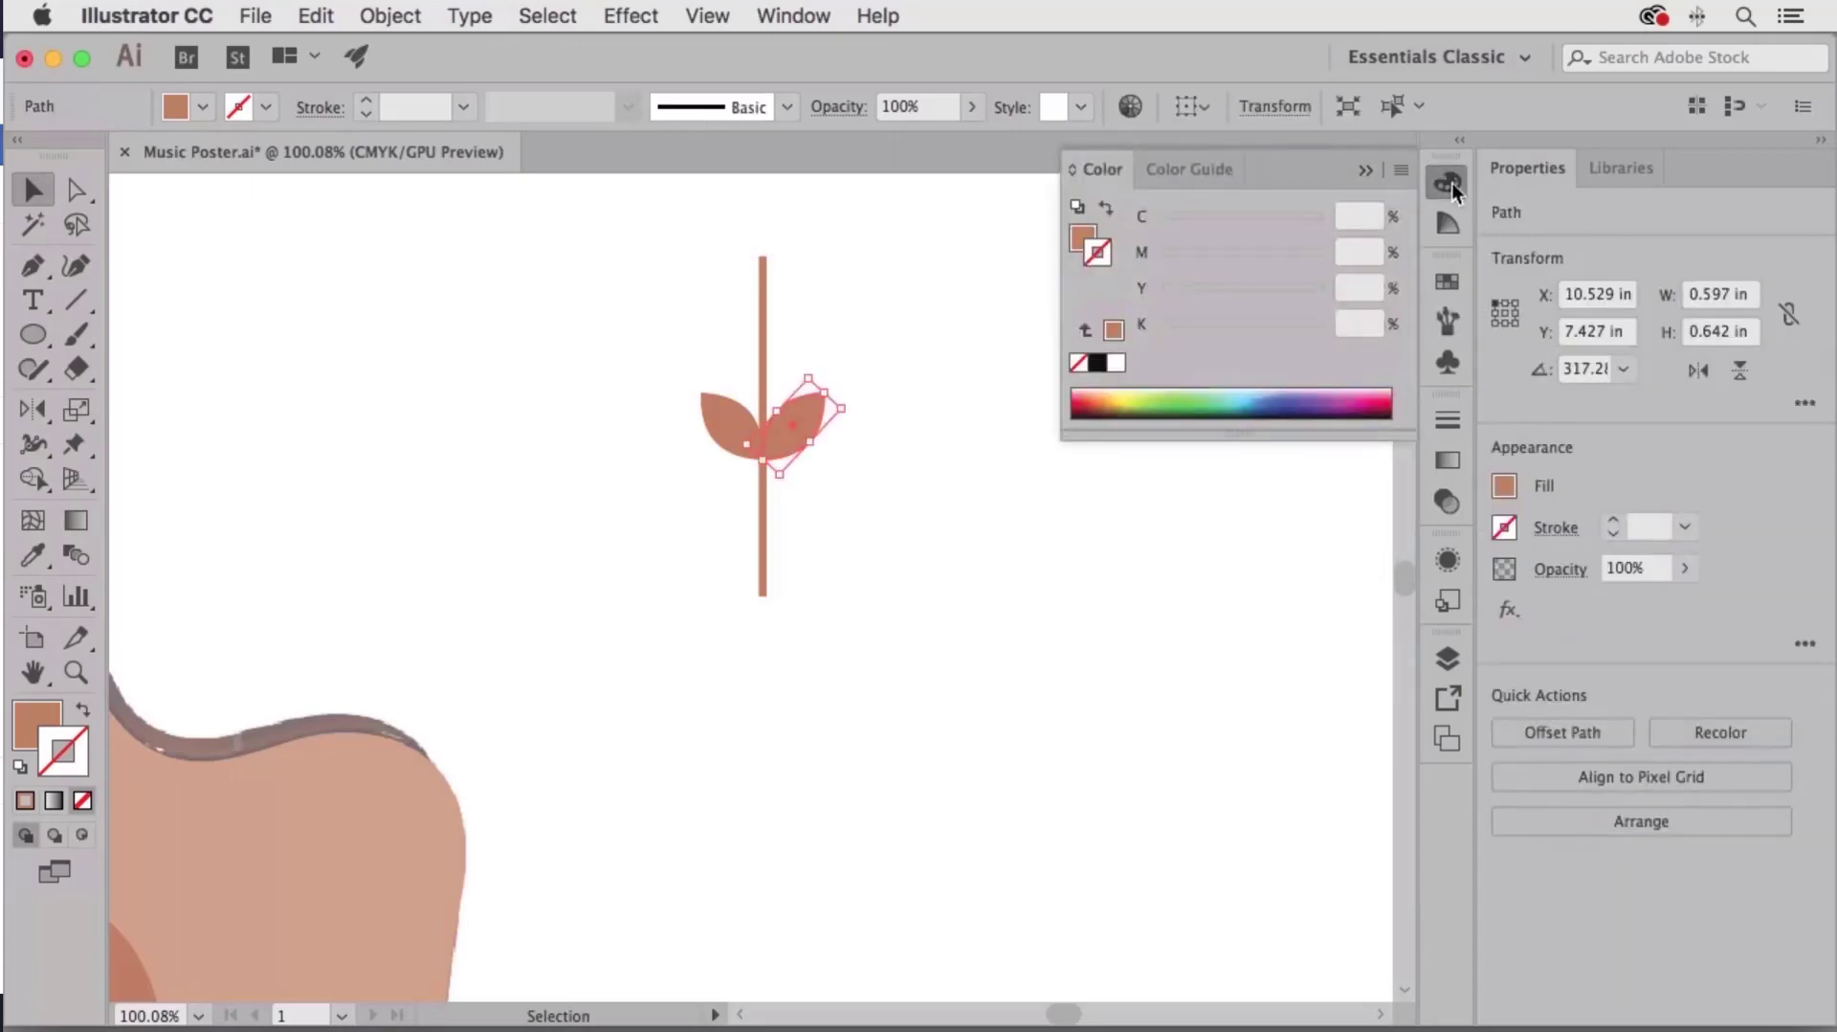
click(1089, 238)
drag(1282, 296, 1240, 305)
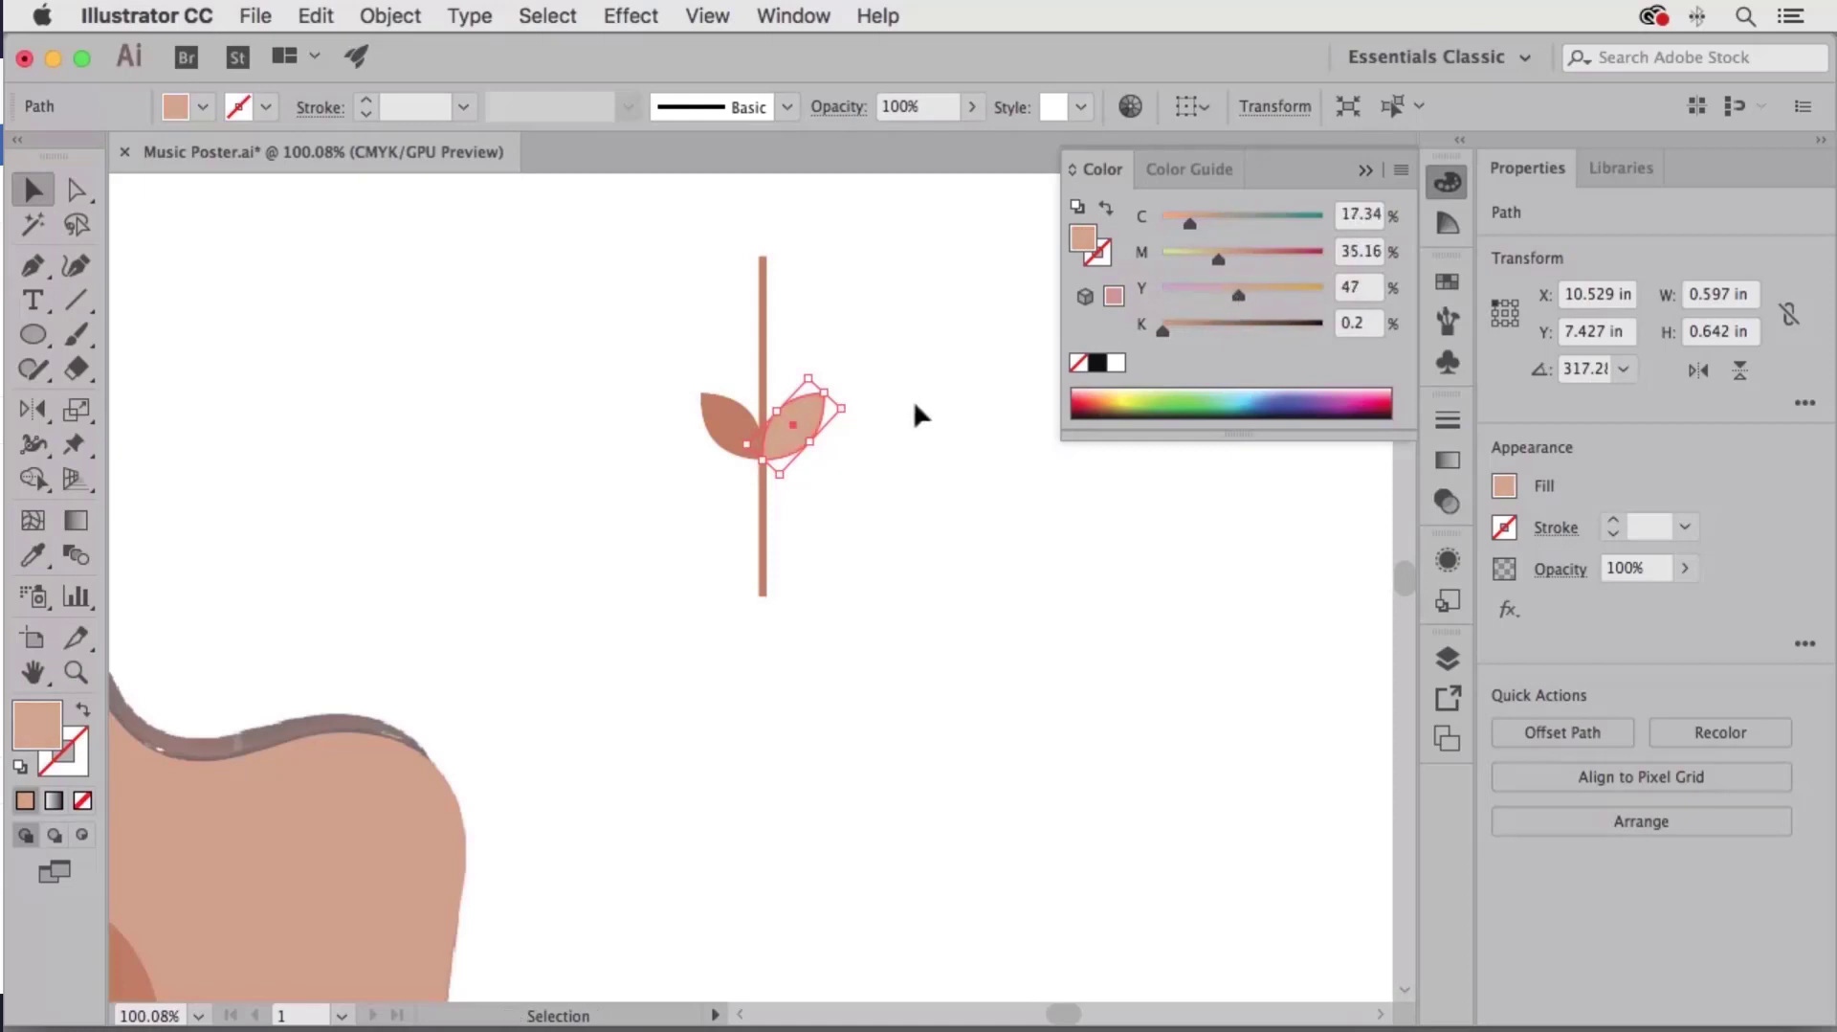
Copy the leaf pair about 0.75 in higher up the stem, and reflect the copy across the vertical axis to swap its colors.
shift+click(717, 412)
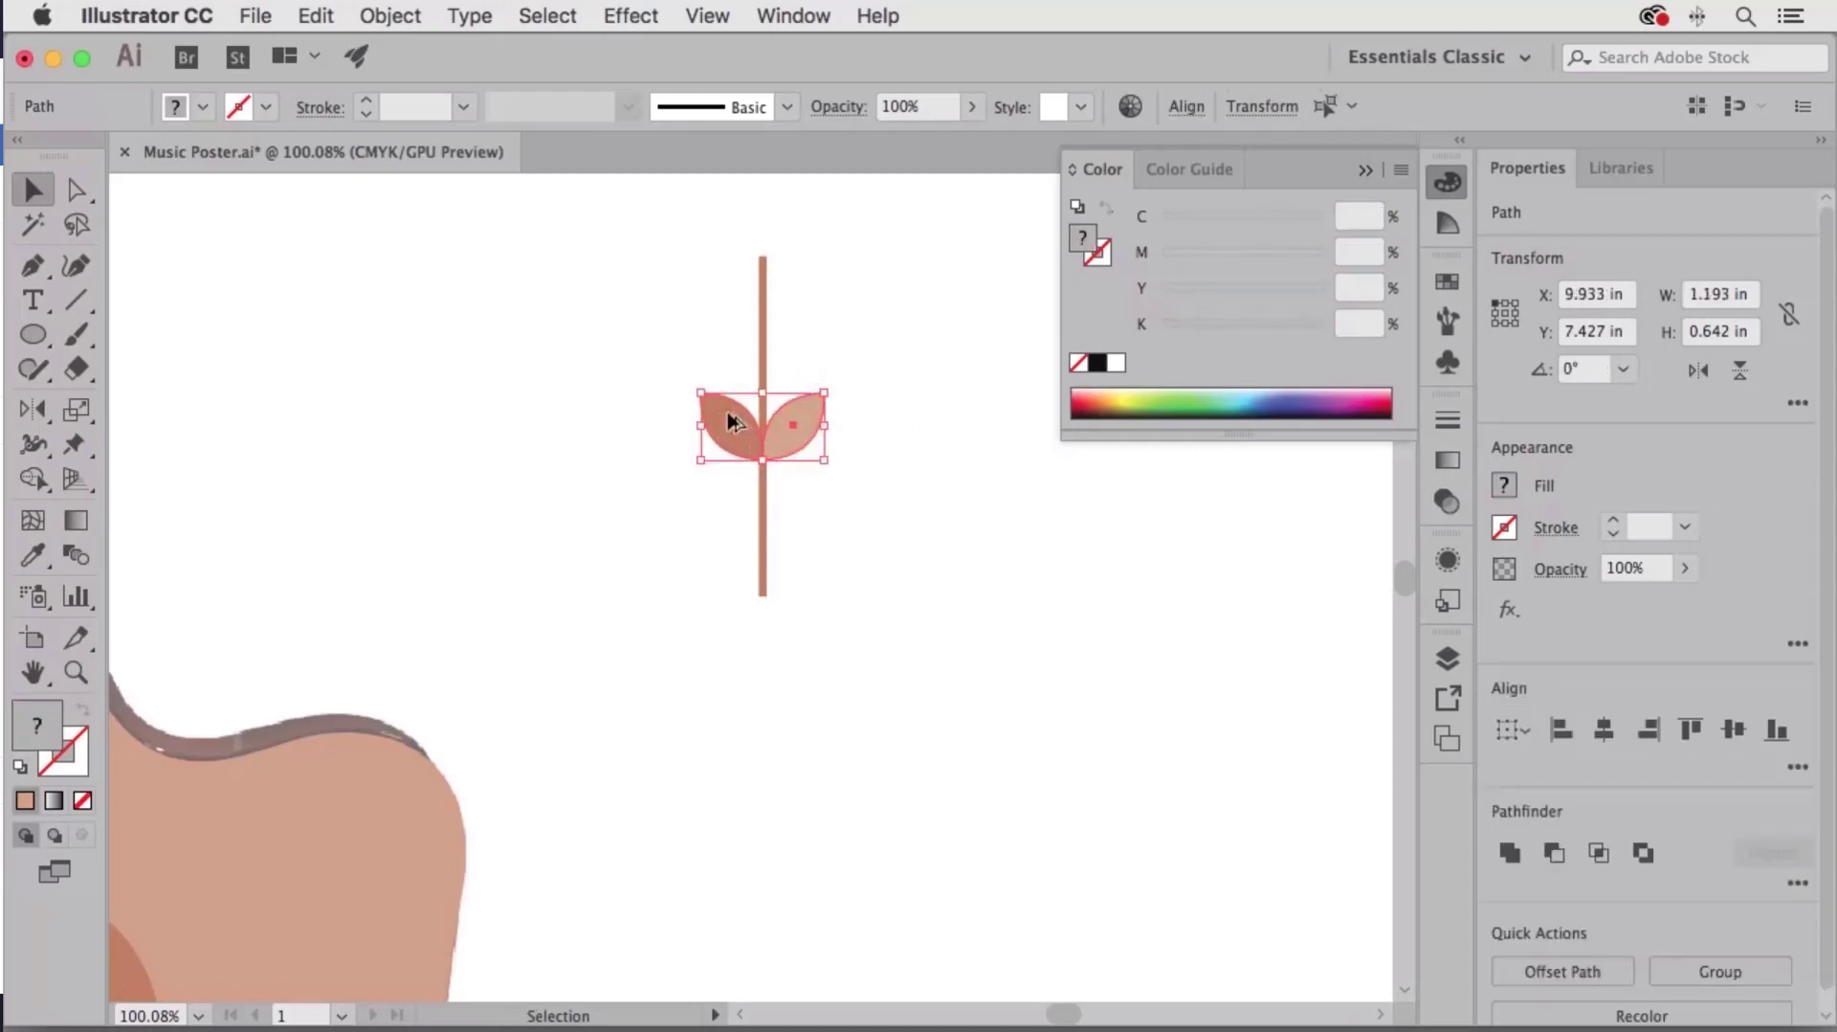
drag(730, 423, 743, 336)
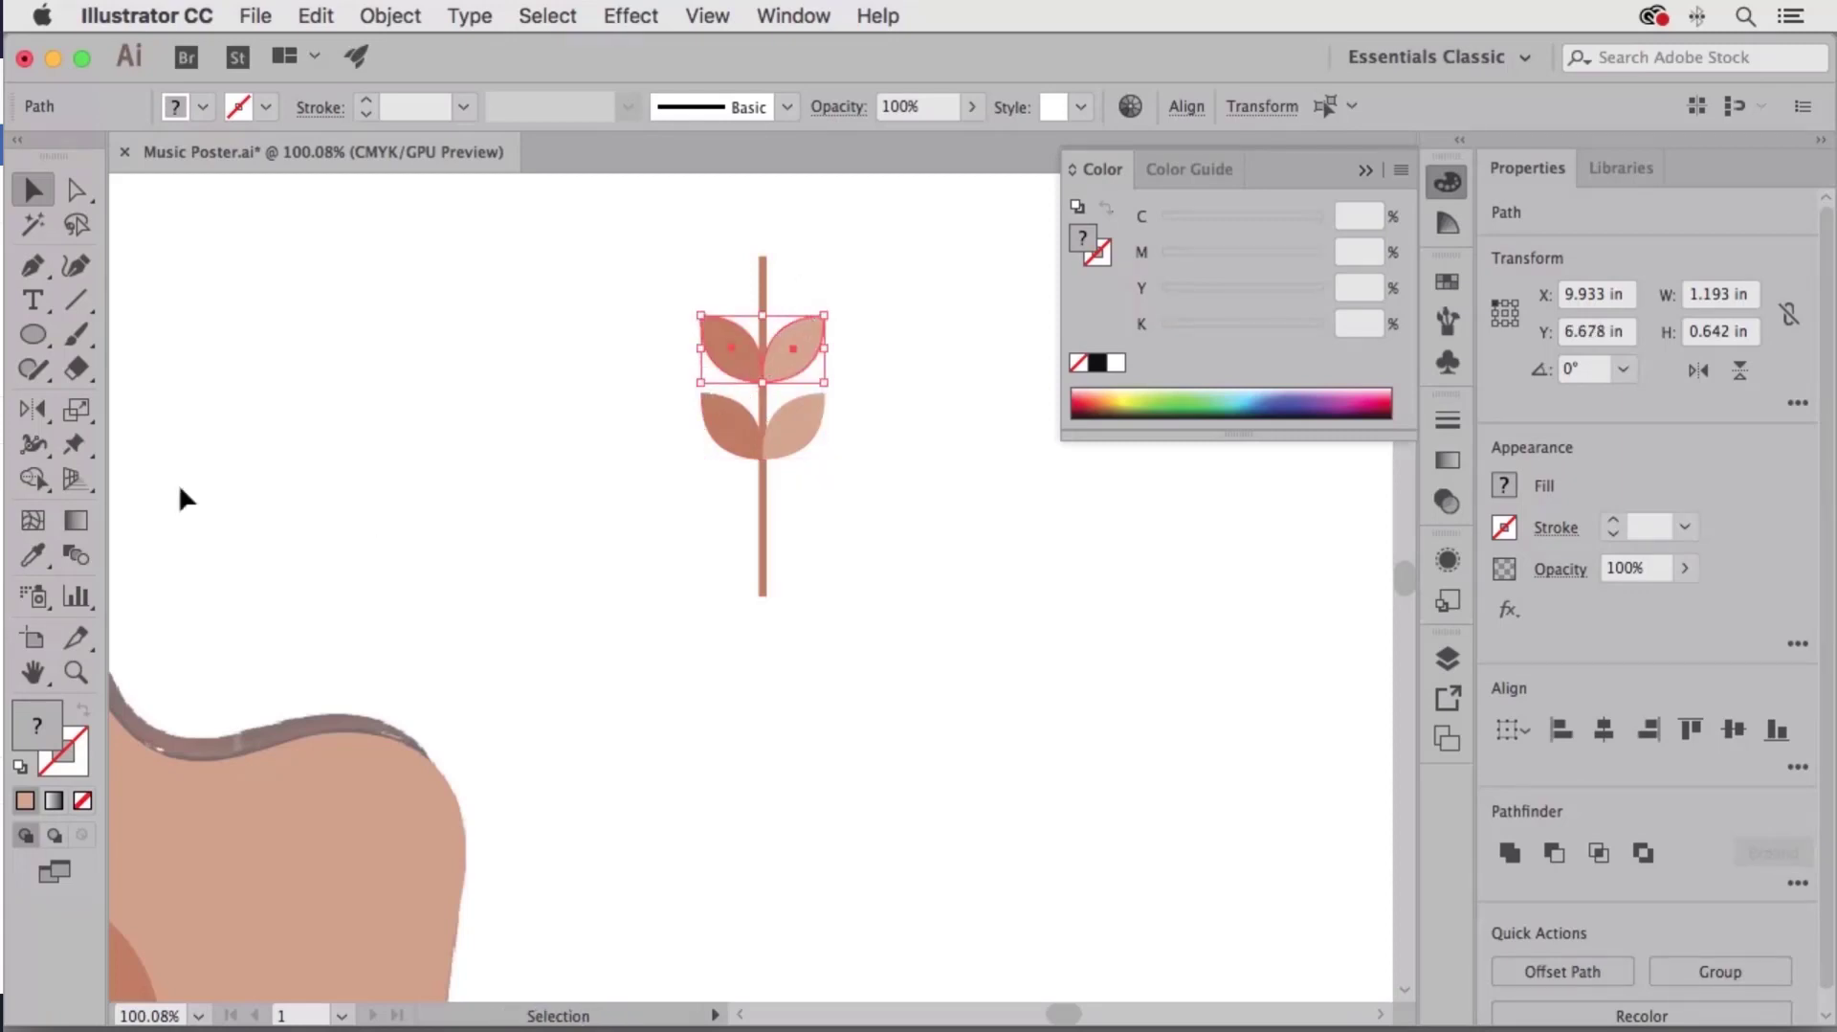
double_click(32, 410)
drag(789, 284, 1189, 294)
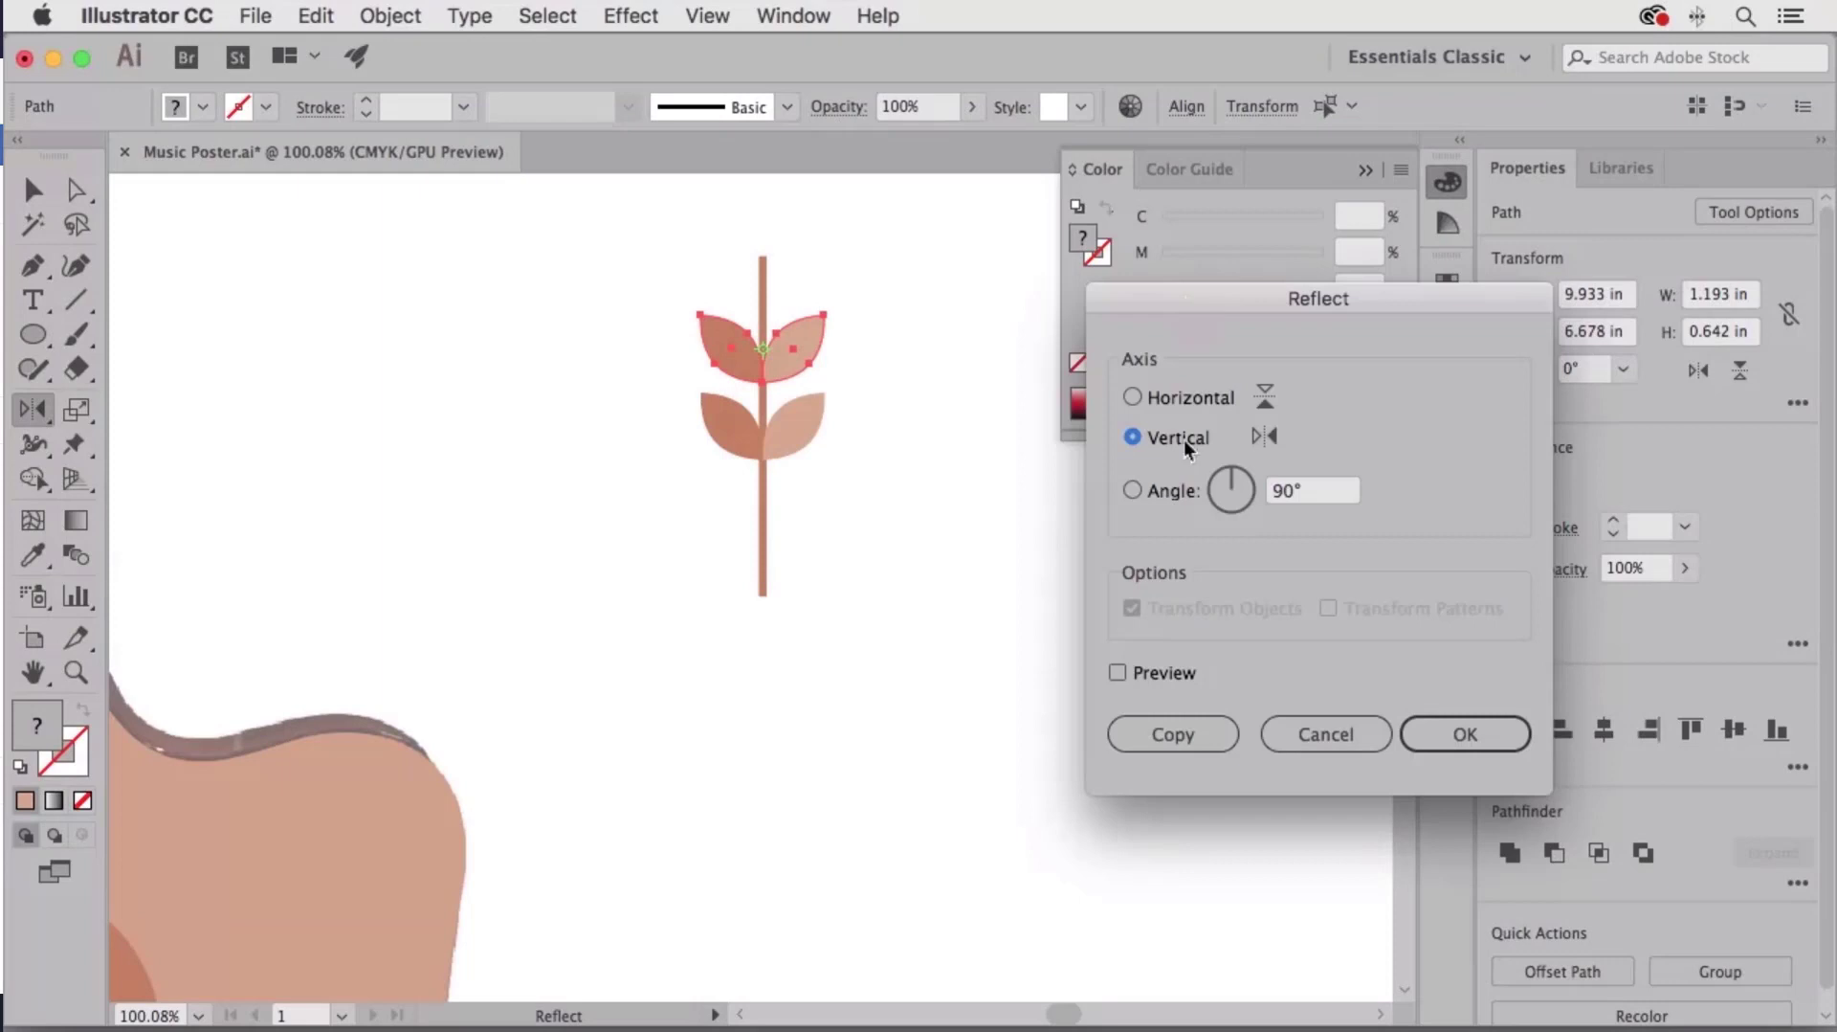
click(1472, 733)
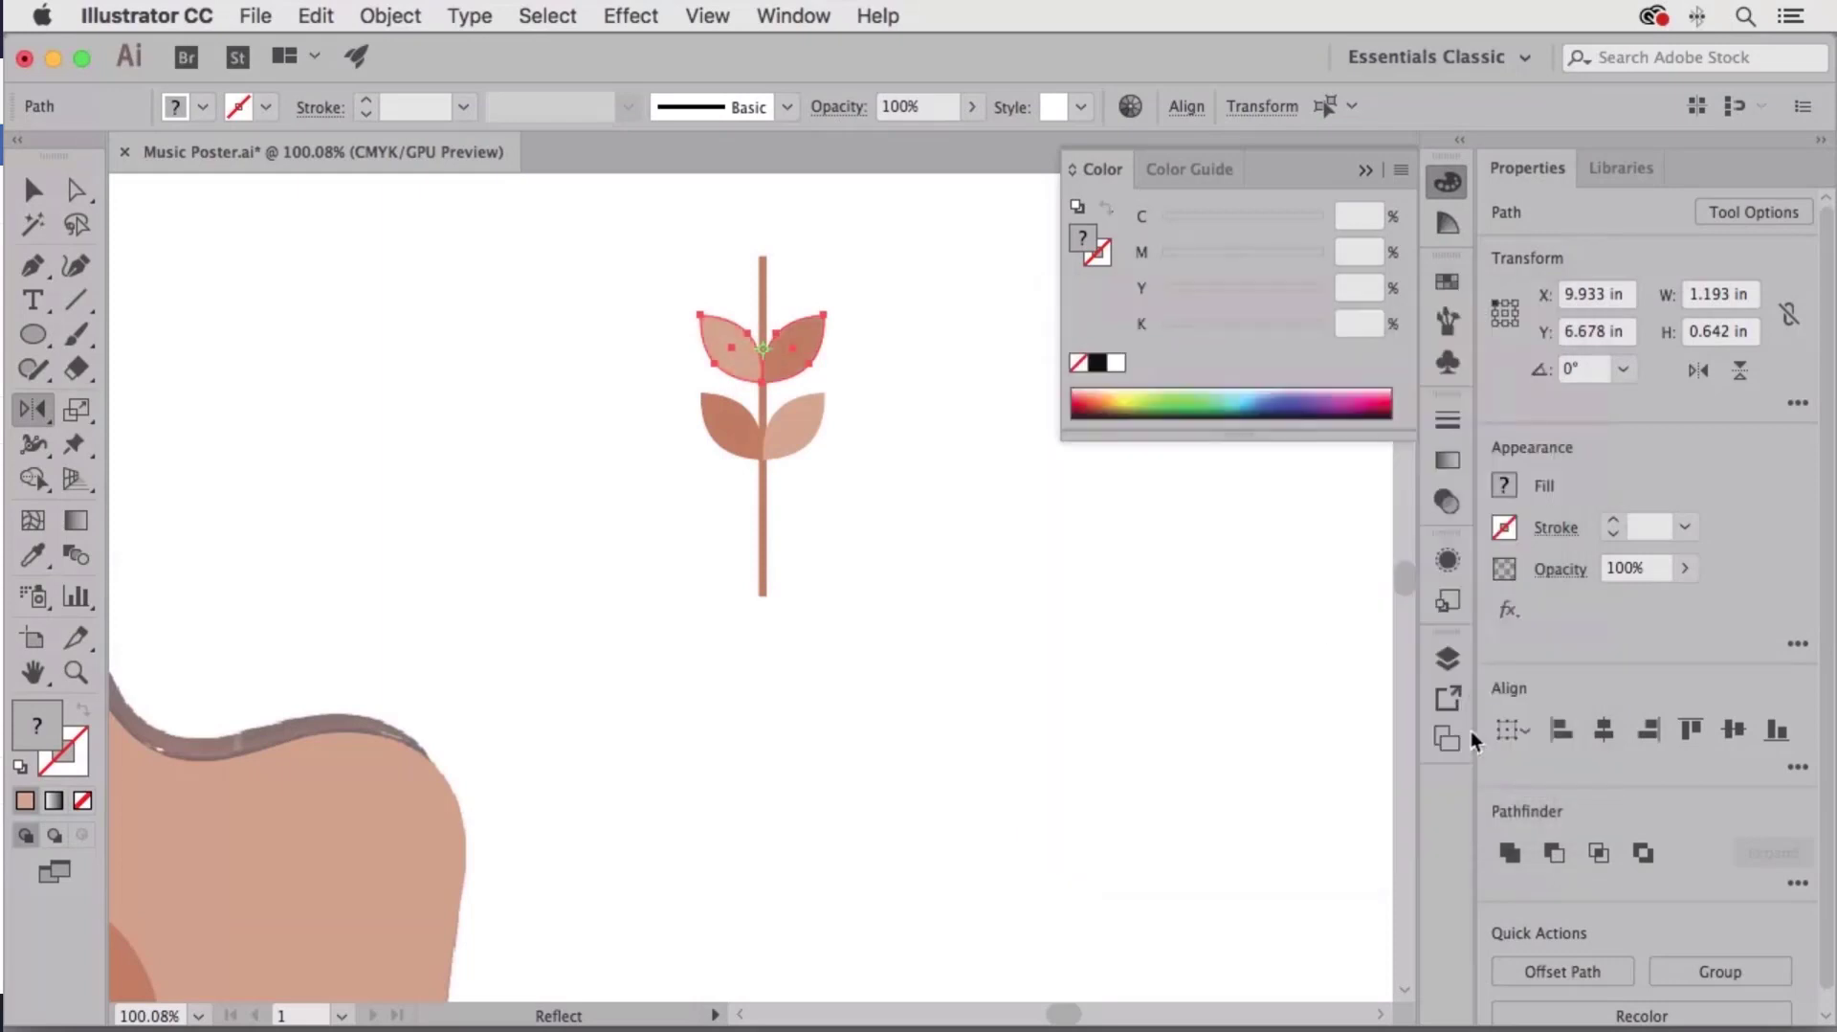
click(33, 196)
click(410, 388)
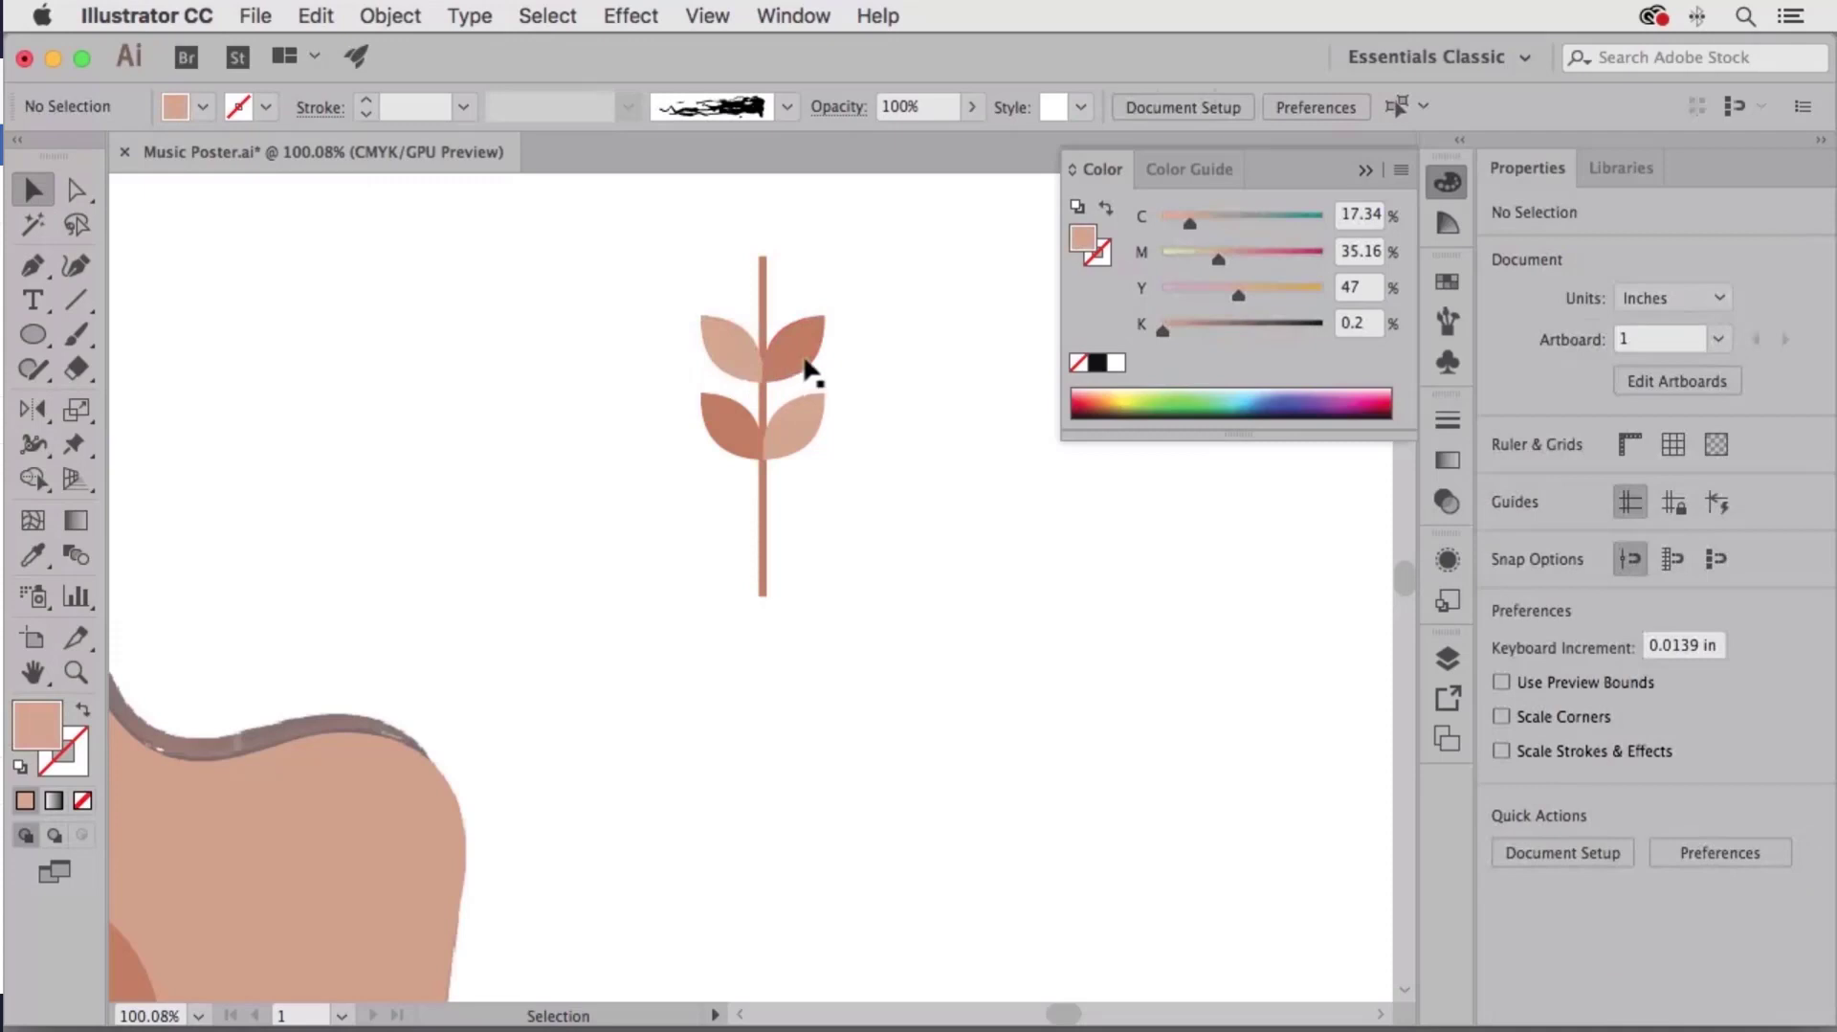
Shorten the stem line from both ends to about 1.87 in, and select the complete leaf sprig.
click(765, 280)
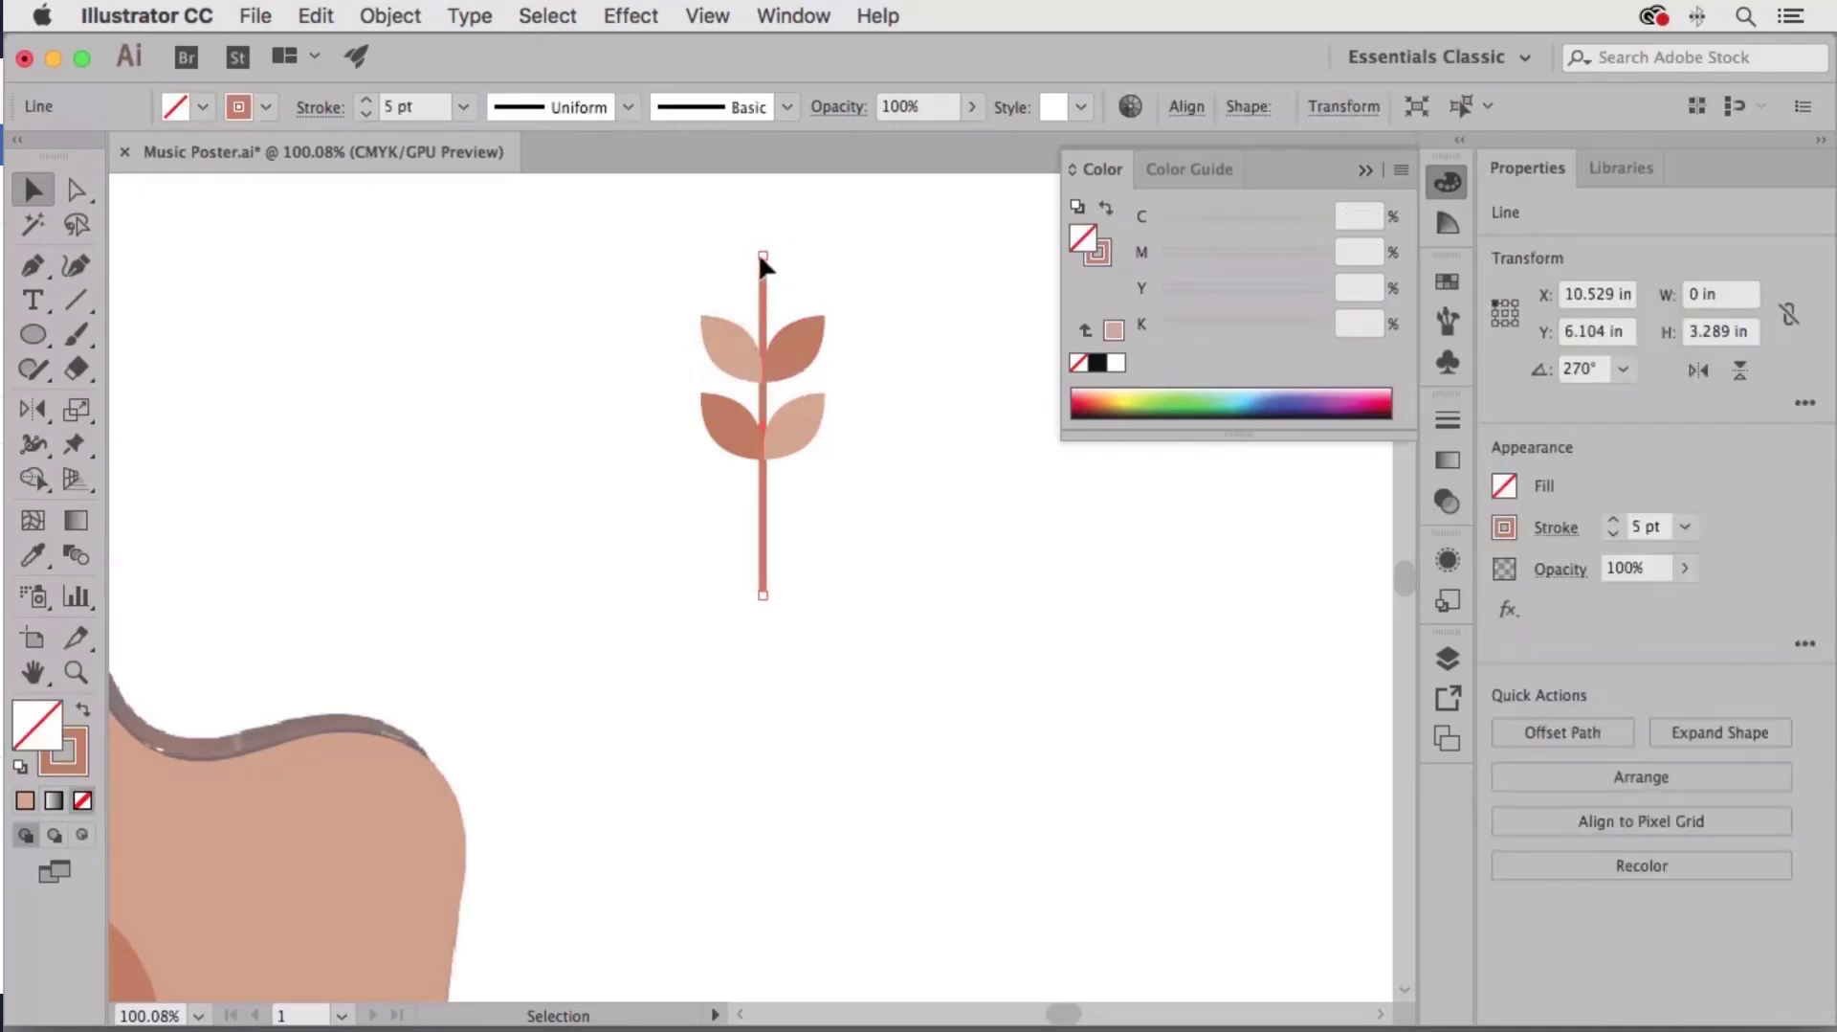
drag(760, 255, 762, 294)
drag(762, 593, 762, 484)
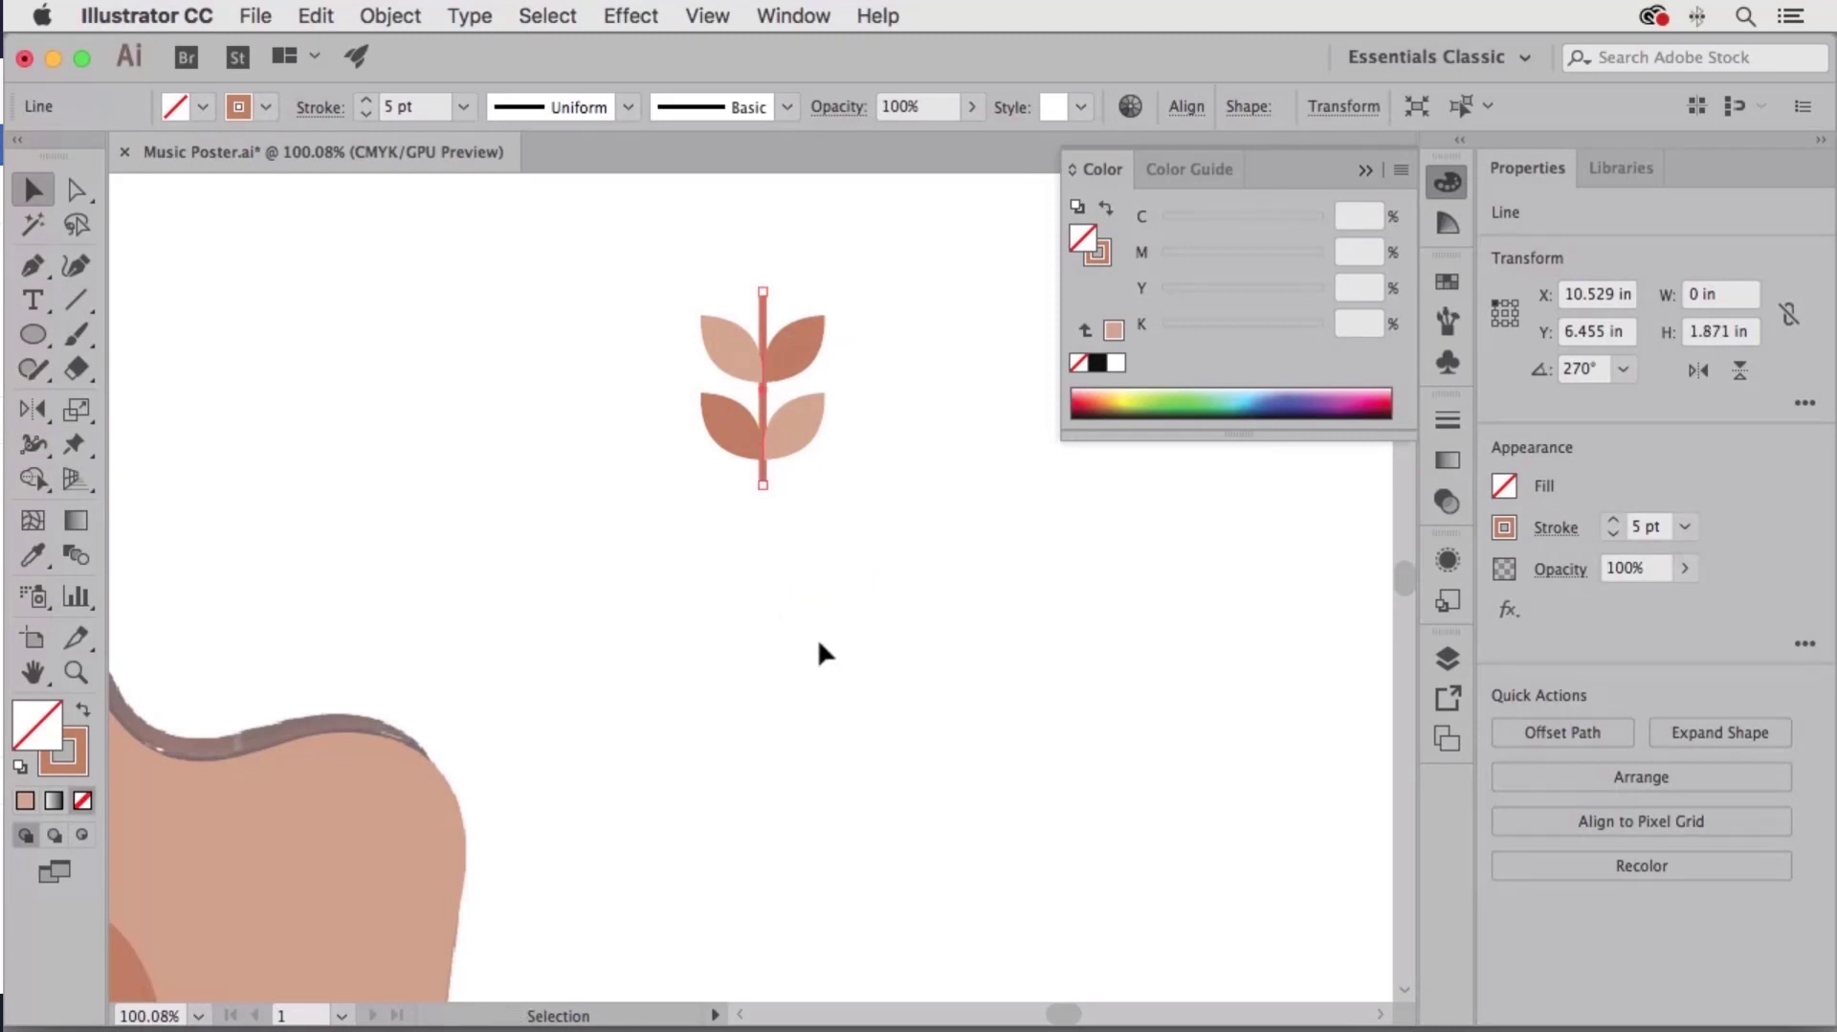
drag(634, 246, 852, 350)
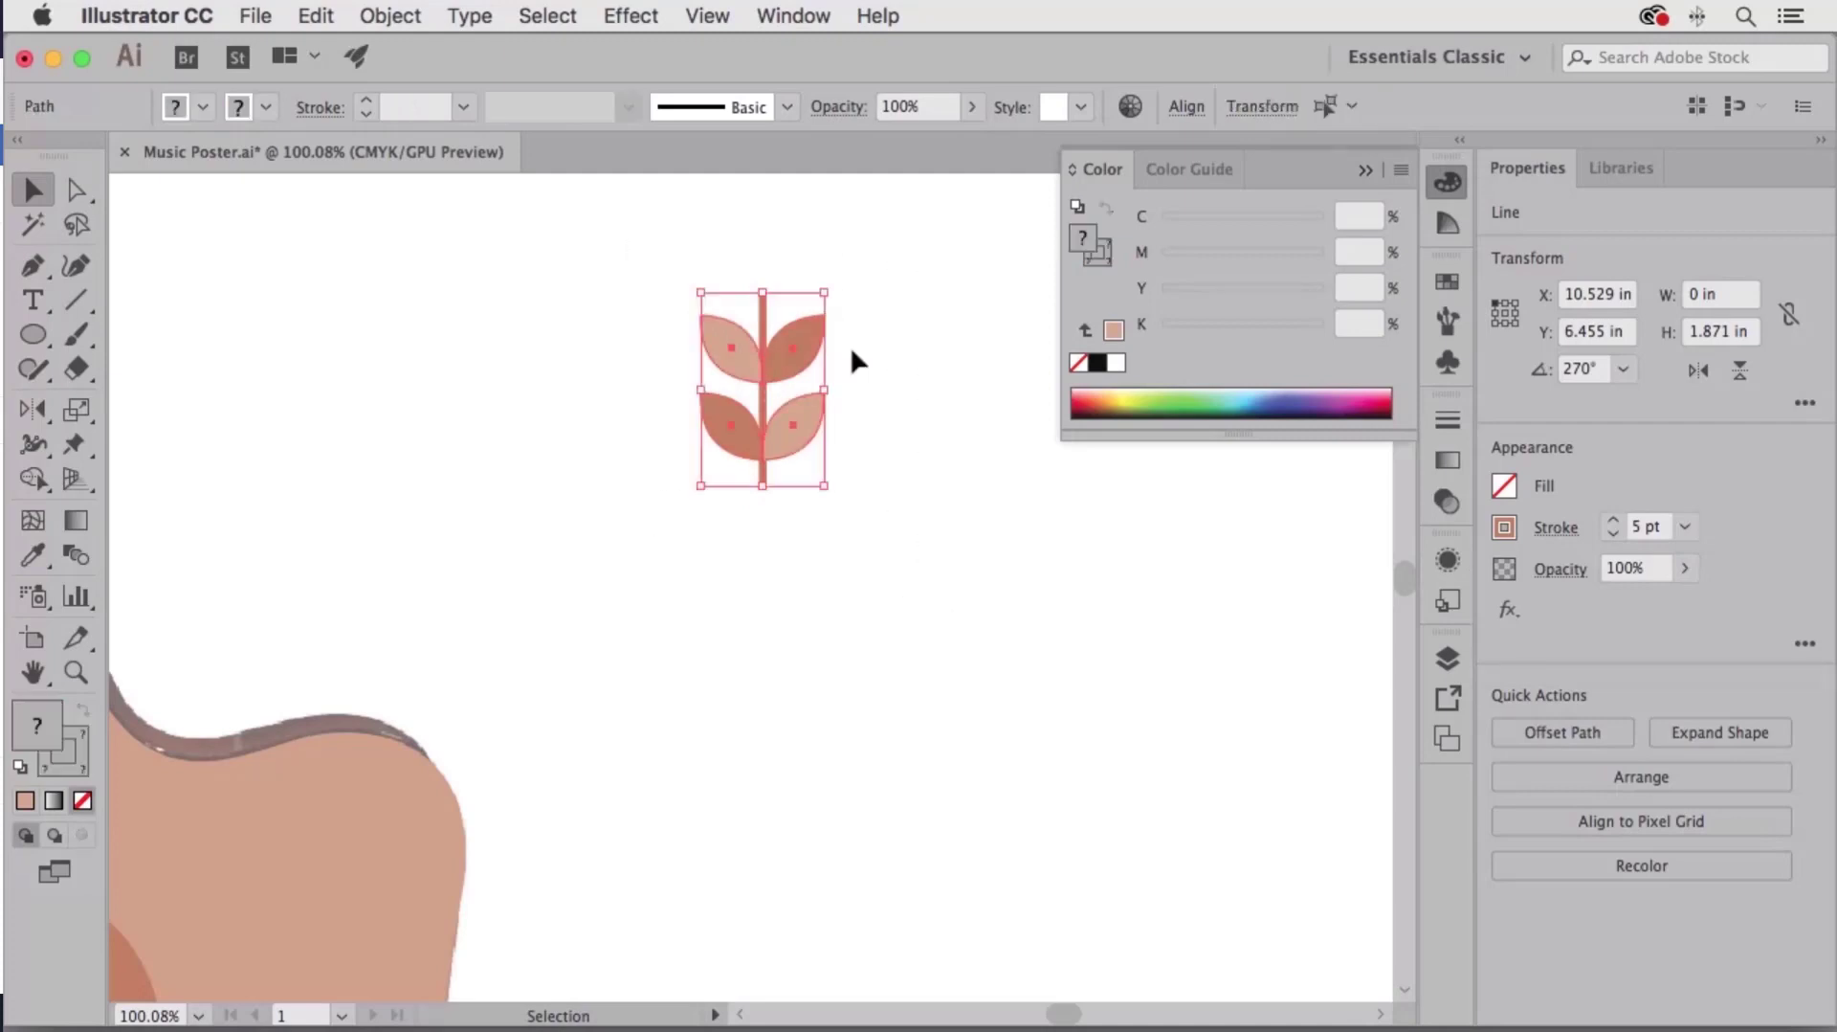
Rotate the leaf sprig 90° clockwise to lie horizontally, and start a new pattern brush from it.
drag(695, 276, 885, 392)
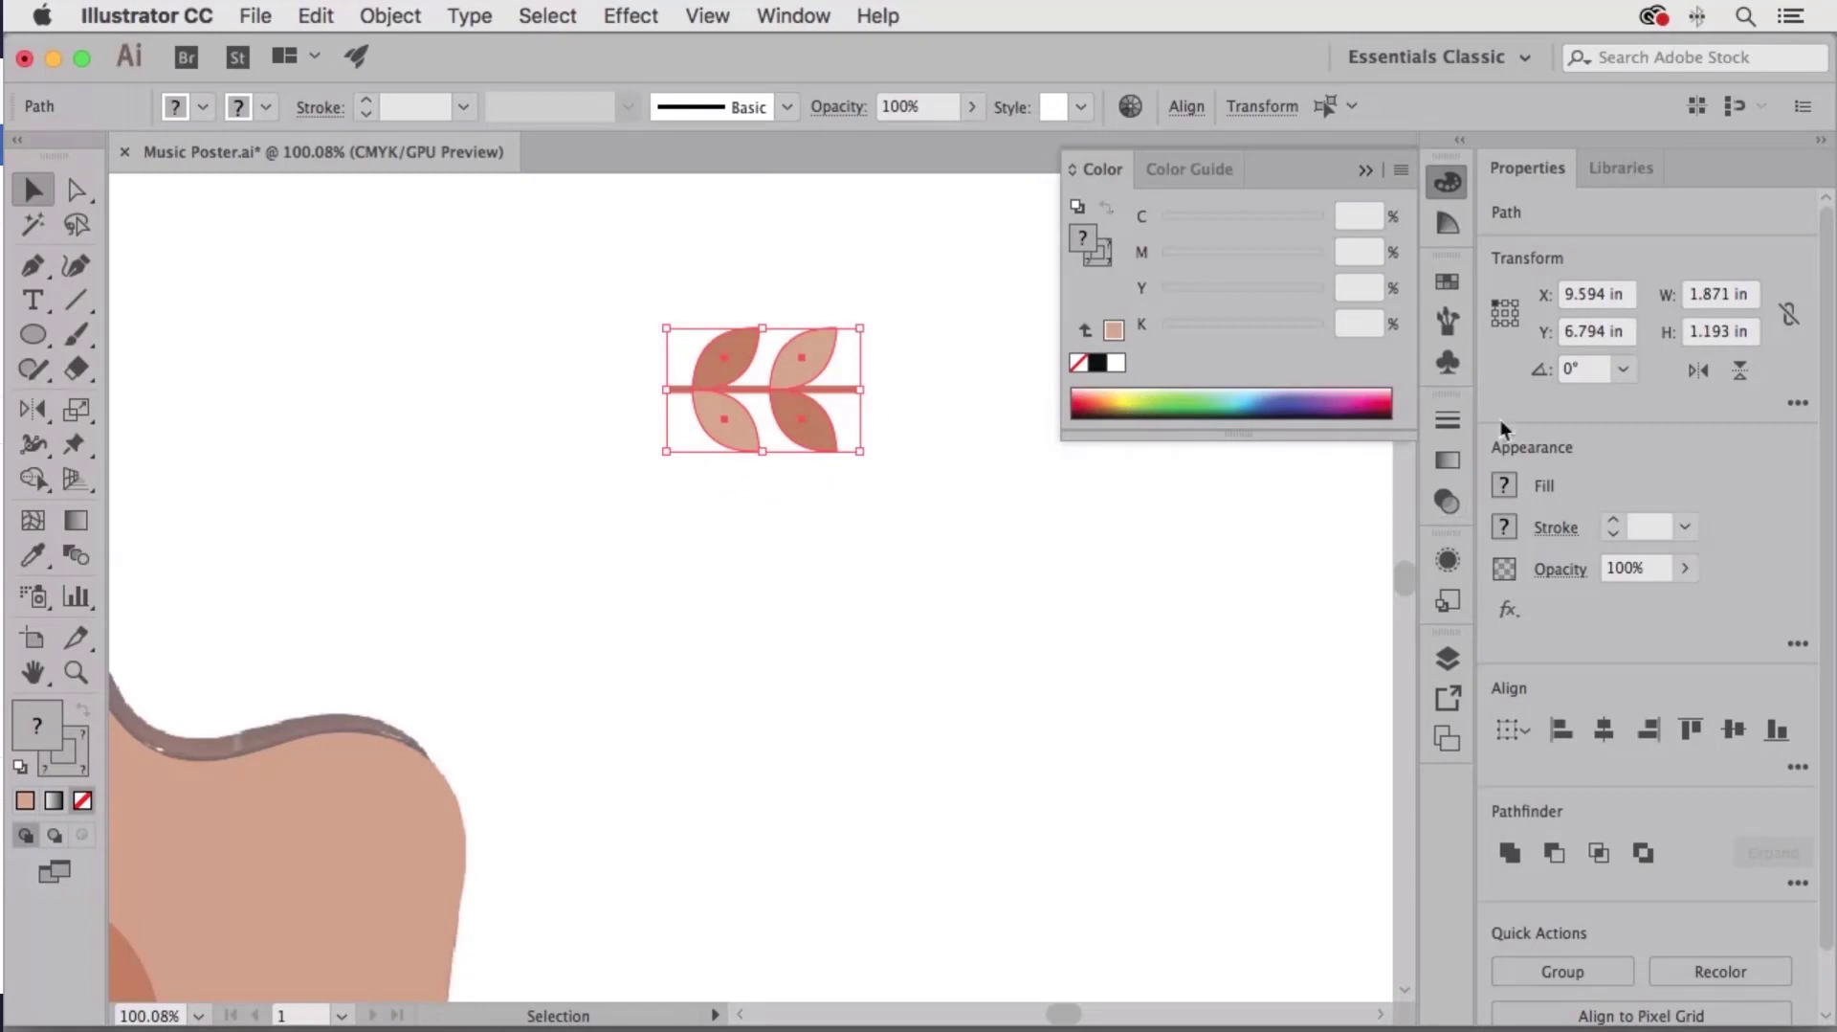
click(1449, 323)
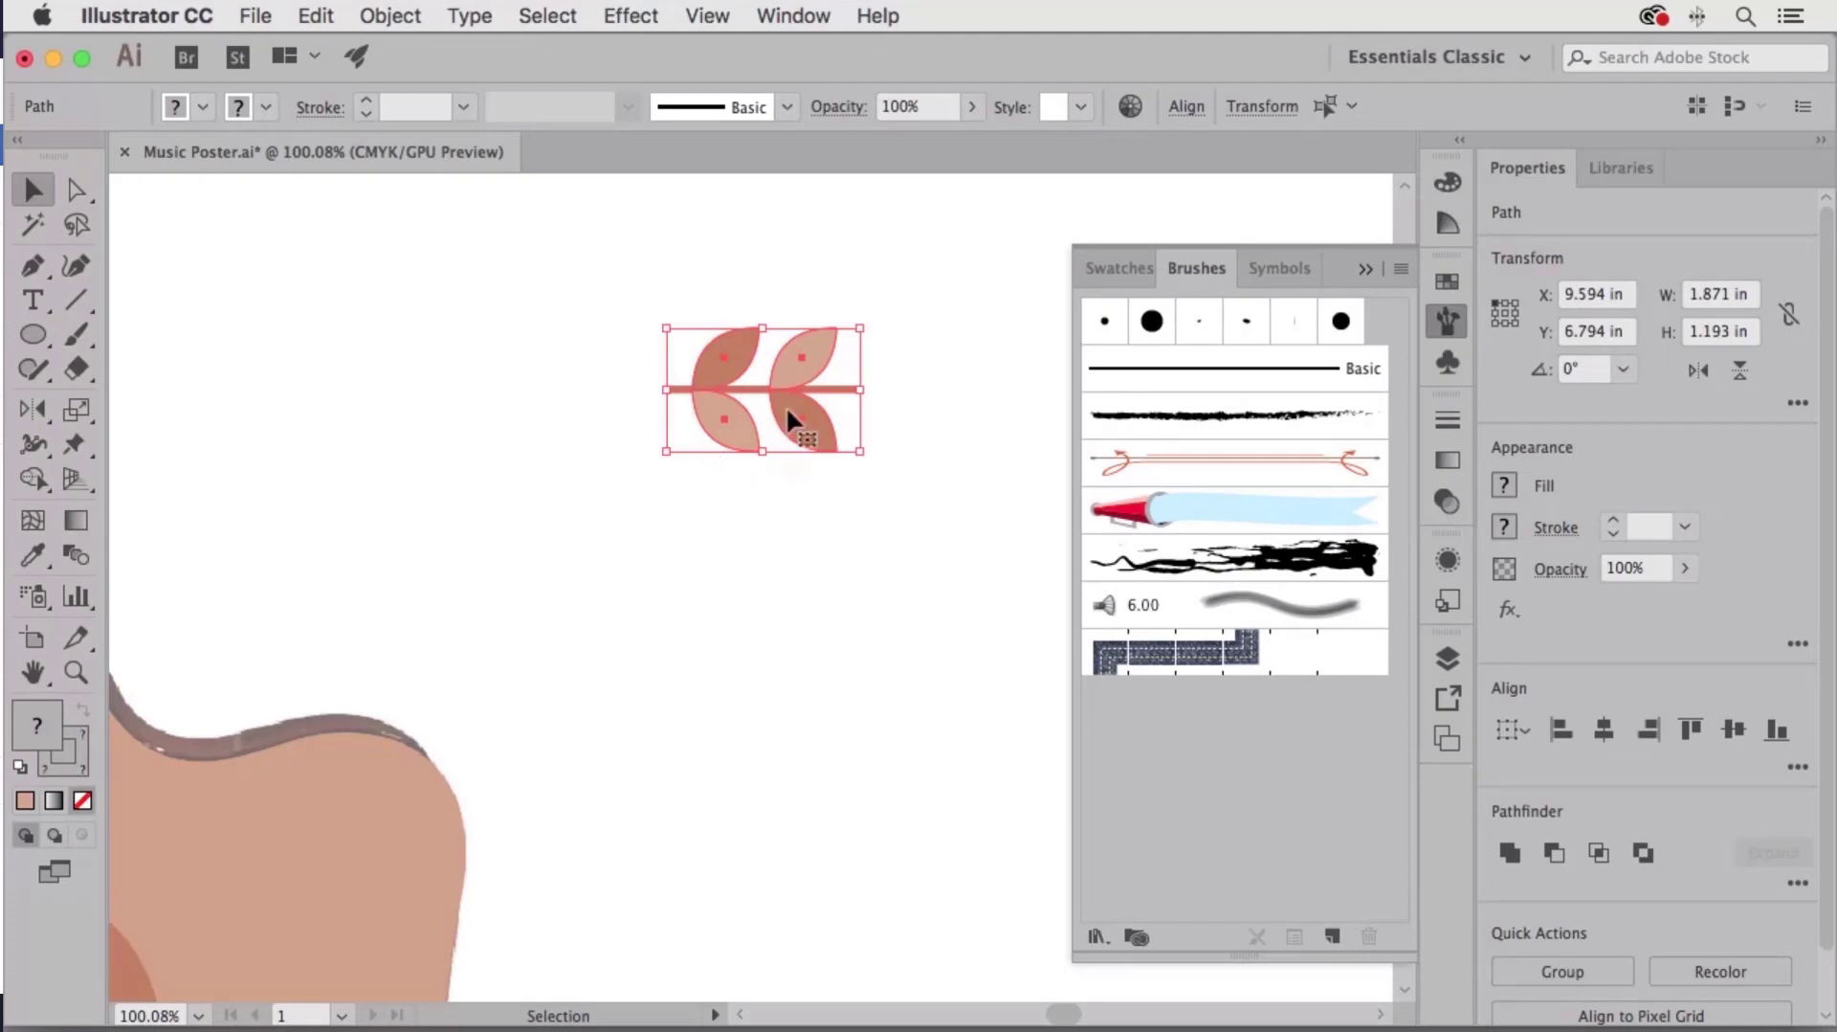
mouse_move(787, 406)
mouse_down()
mouse_move(834, 480)
mouse_move(1097, 735)
mouse_move(1214, 775)
mouse_up()
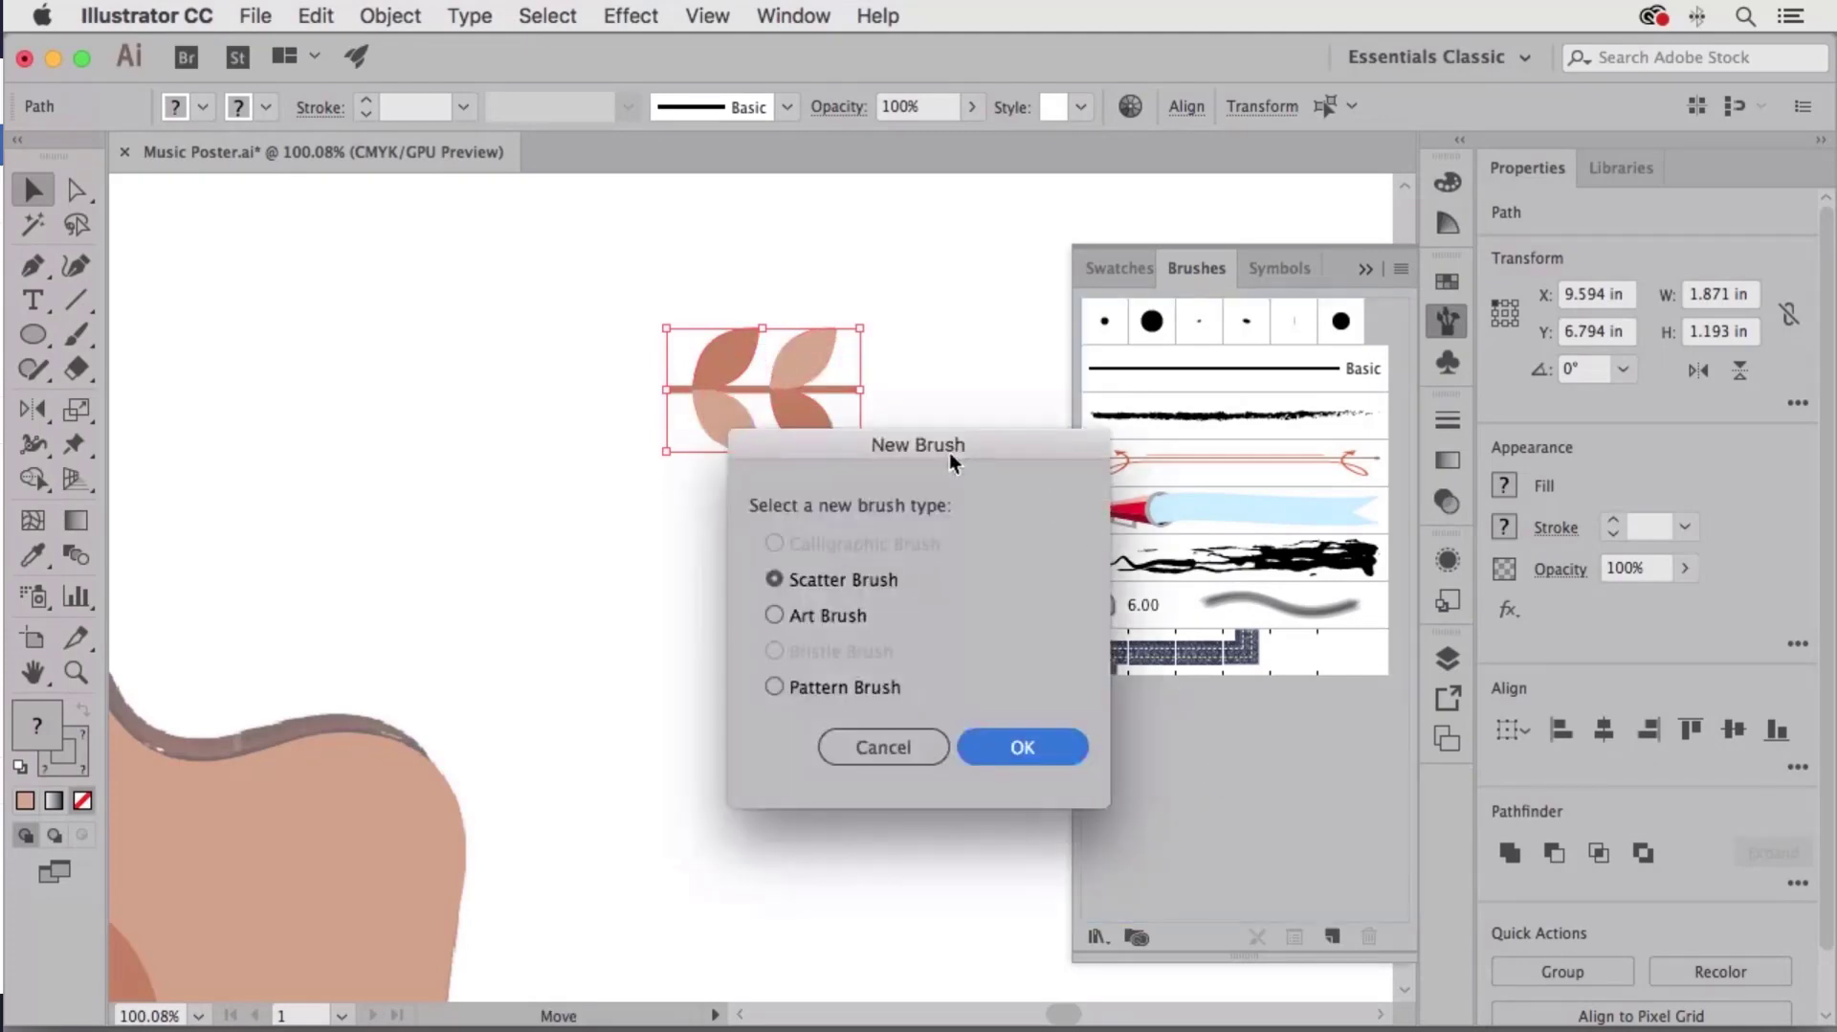
mouse_move(950, 453)
mouse_down()
mouse_move(1230, 285)
mouse_move(1244, 226)
mouse_up()
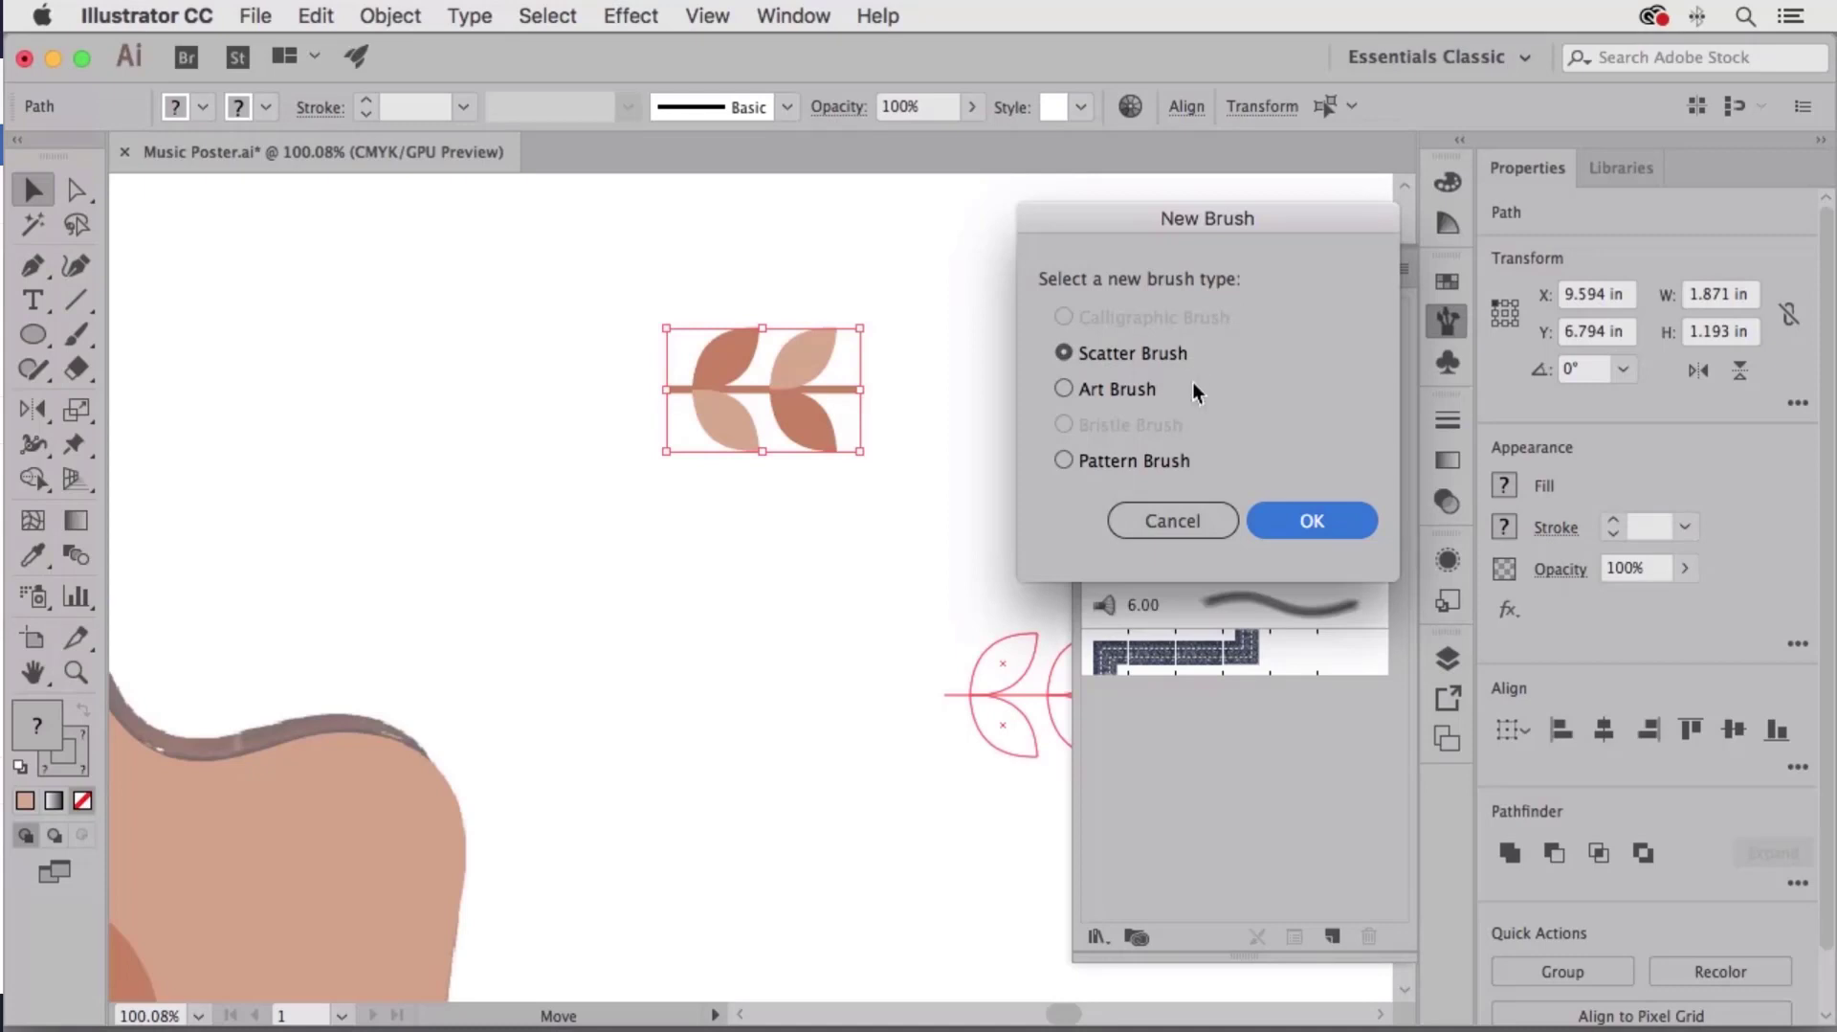
click(1100, 395)
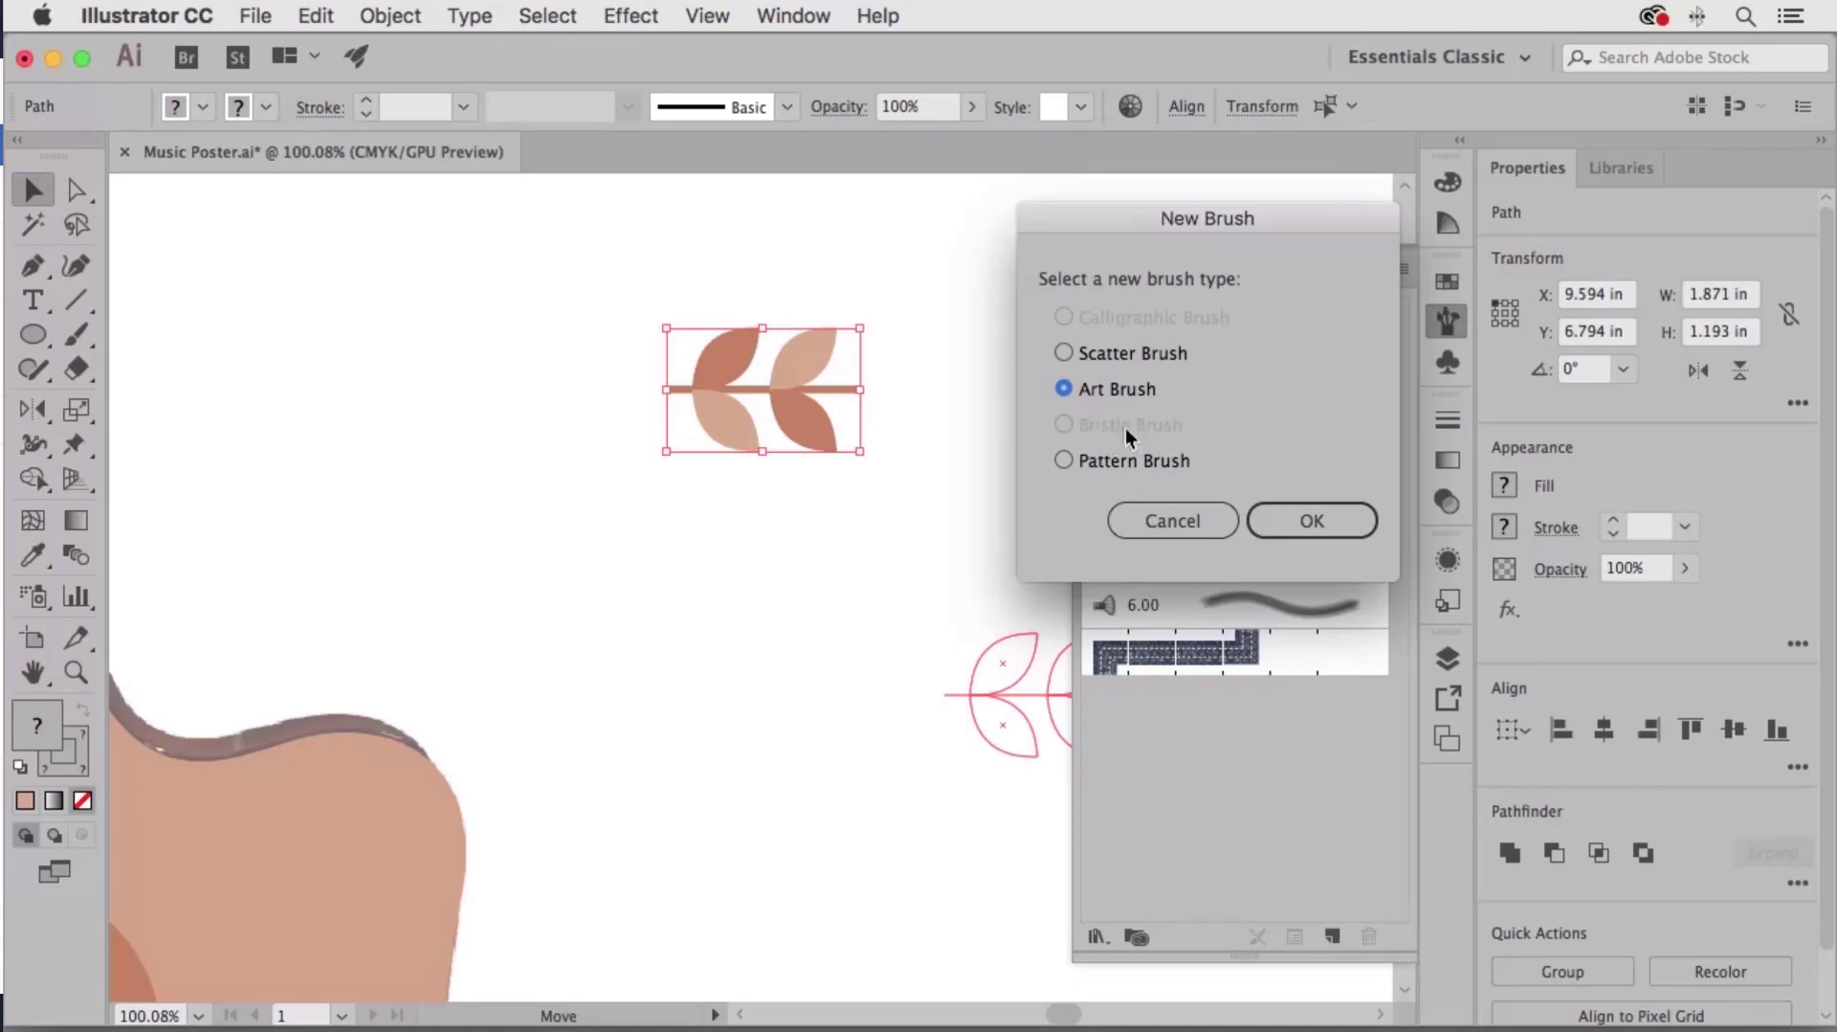
click(1064, 462)
click(1310, 521)
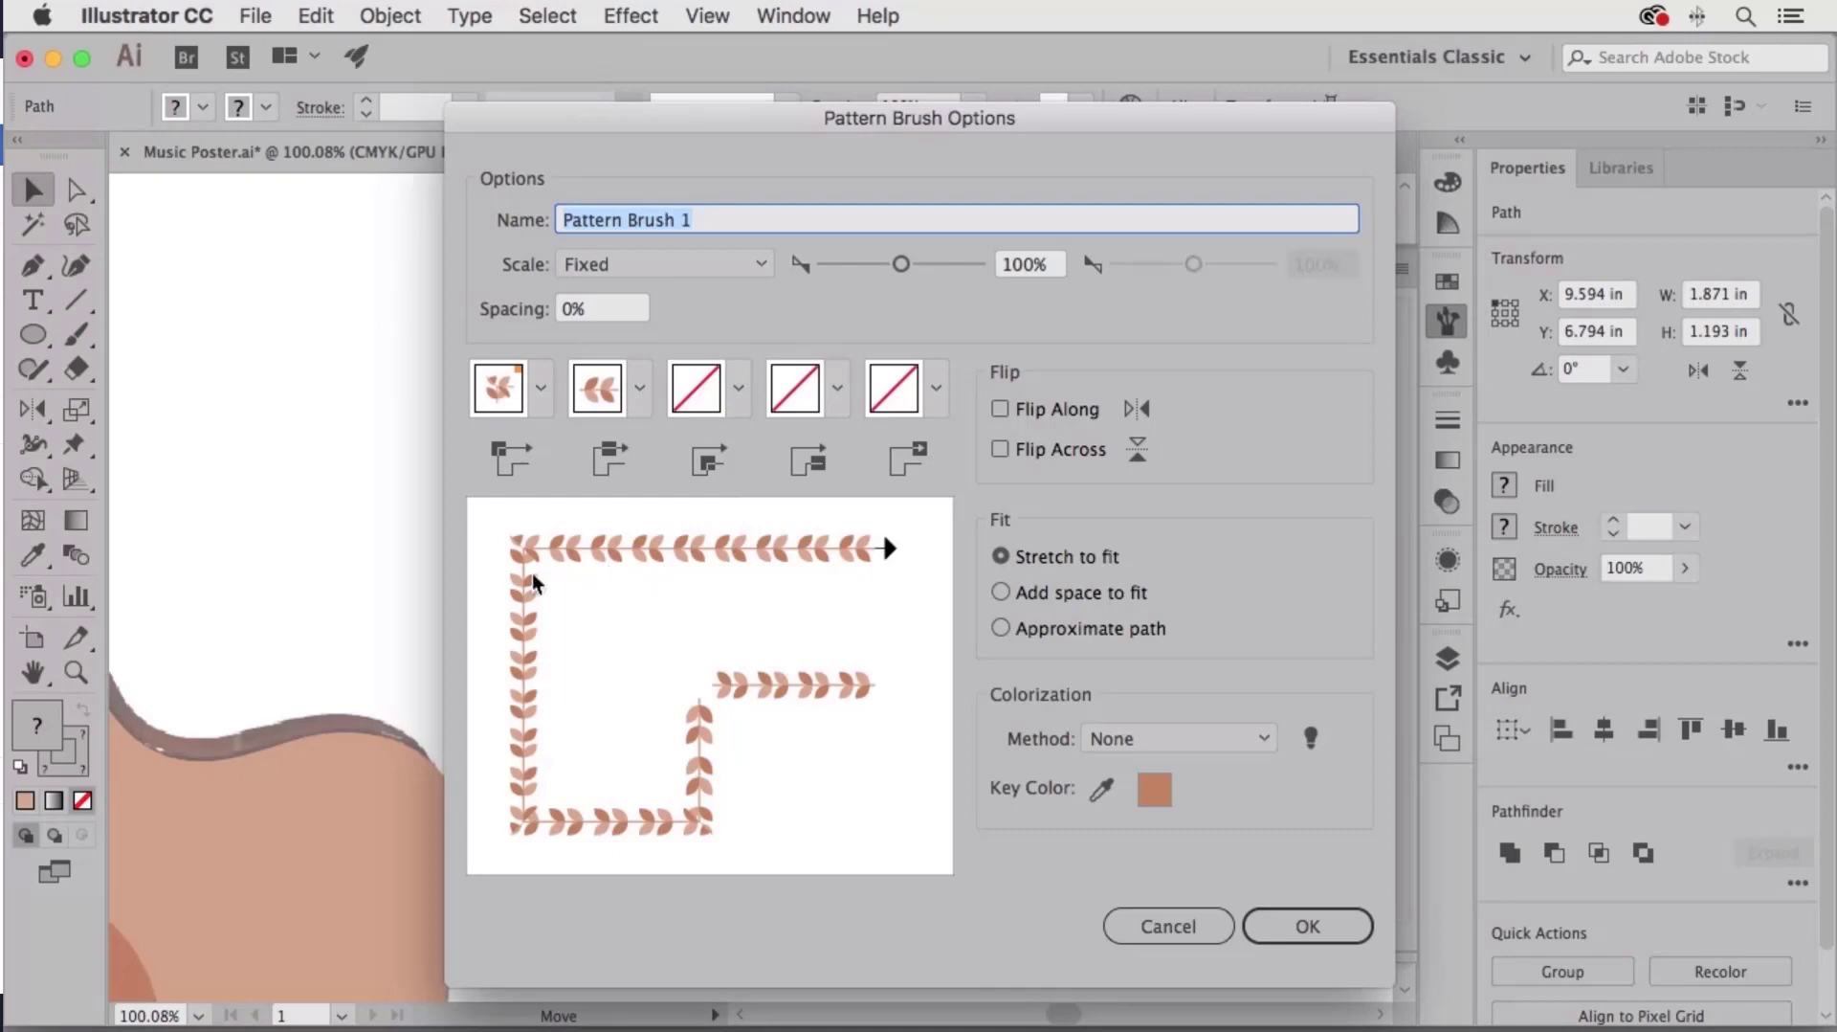
Set the pattern brush's outer corner tile to None, name the brush Inlay, and create it.
click(536, 388)
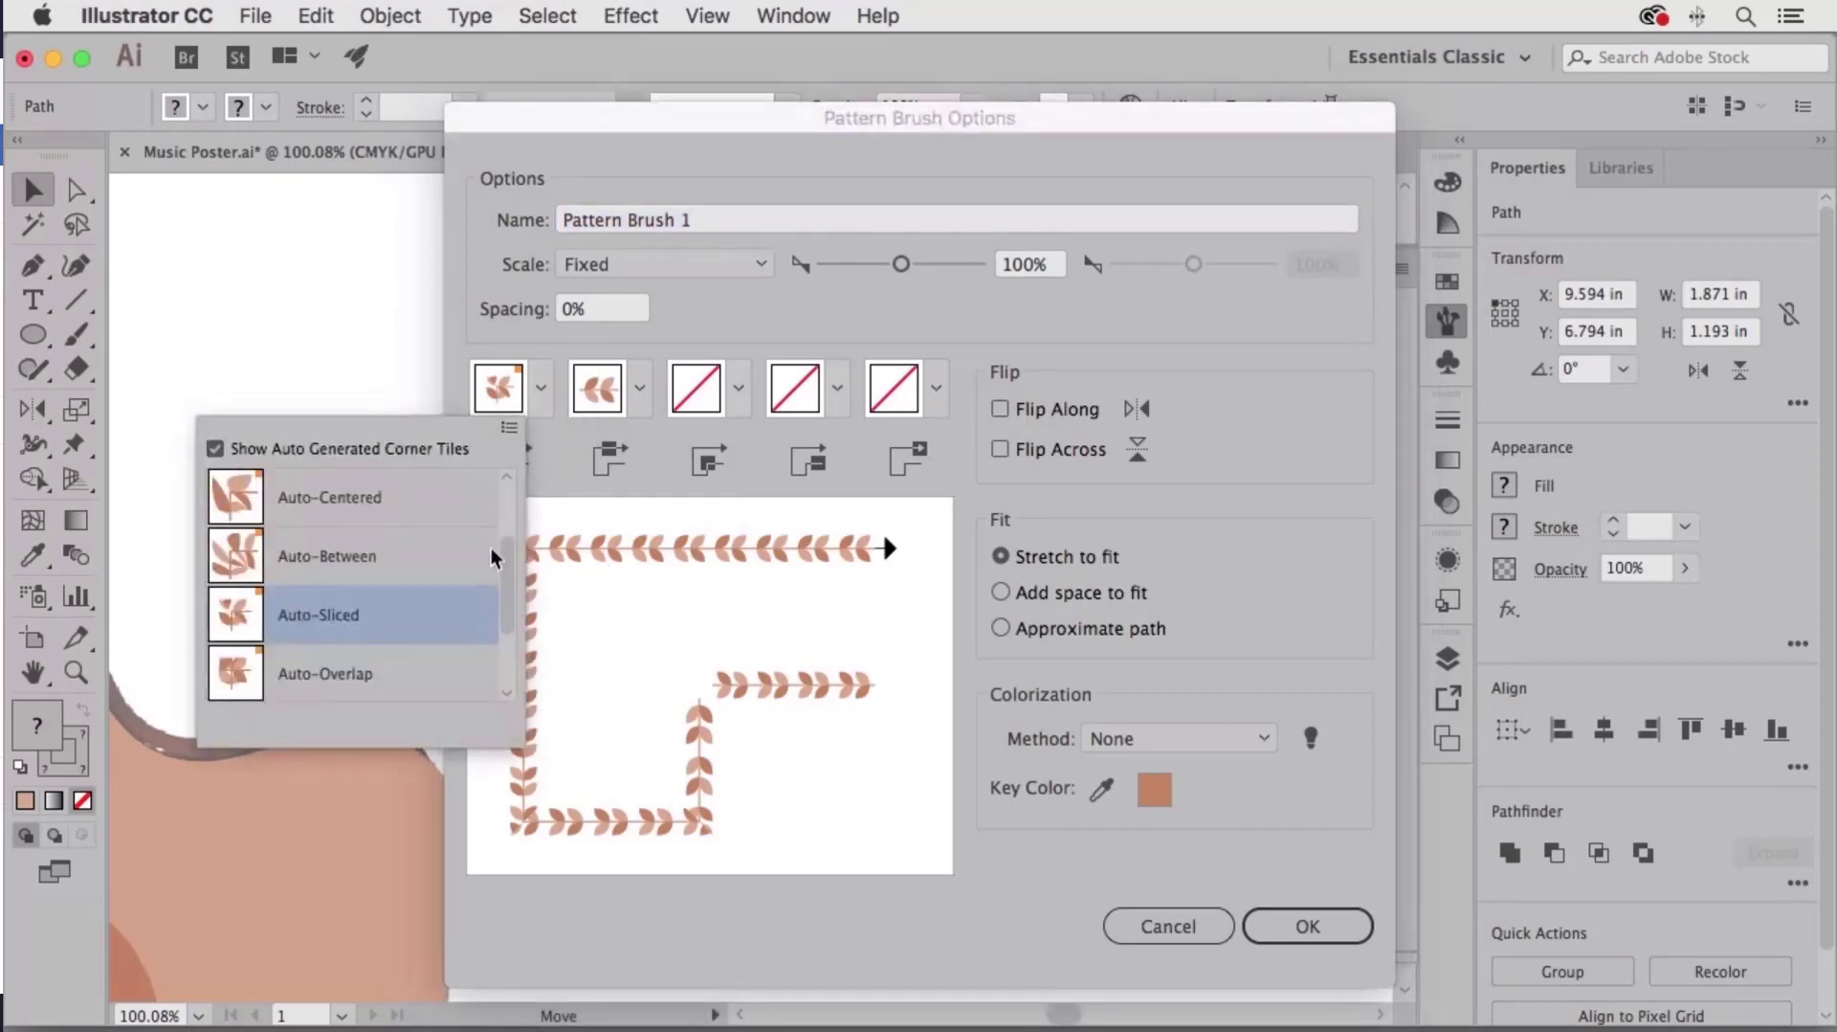
drag(508, 580, 508, 499)
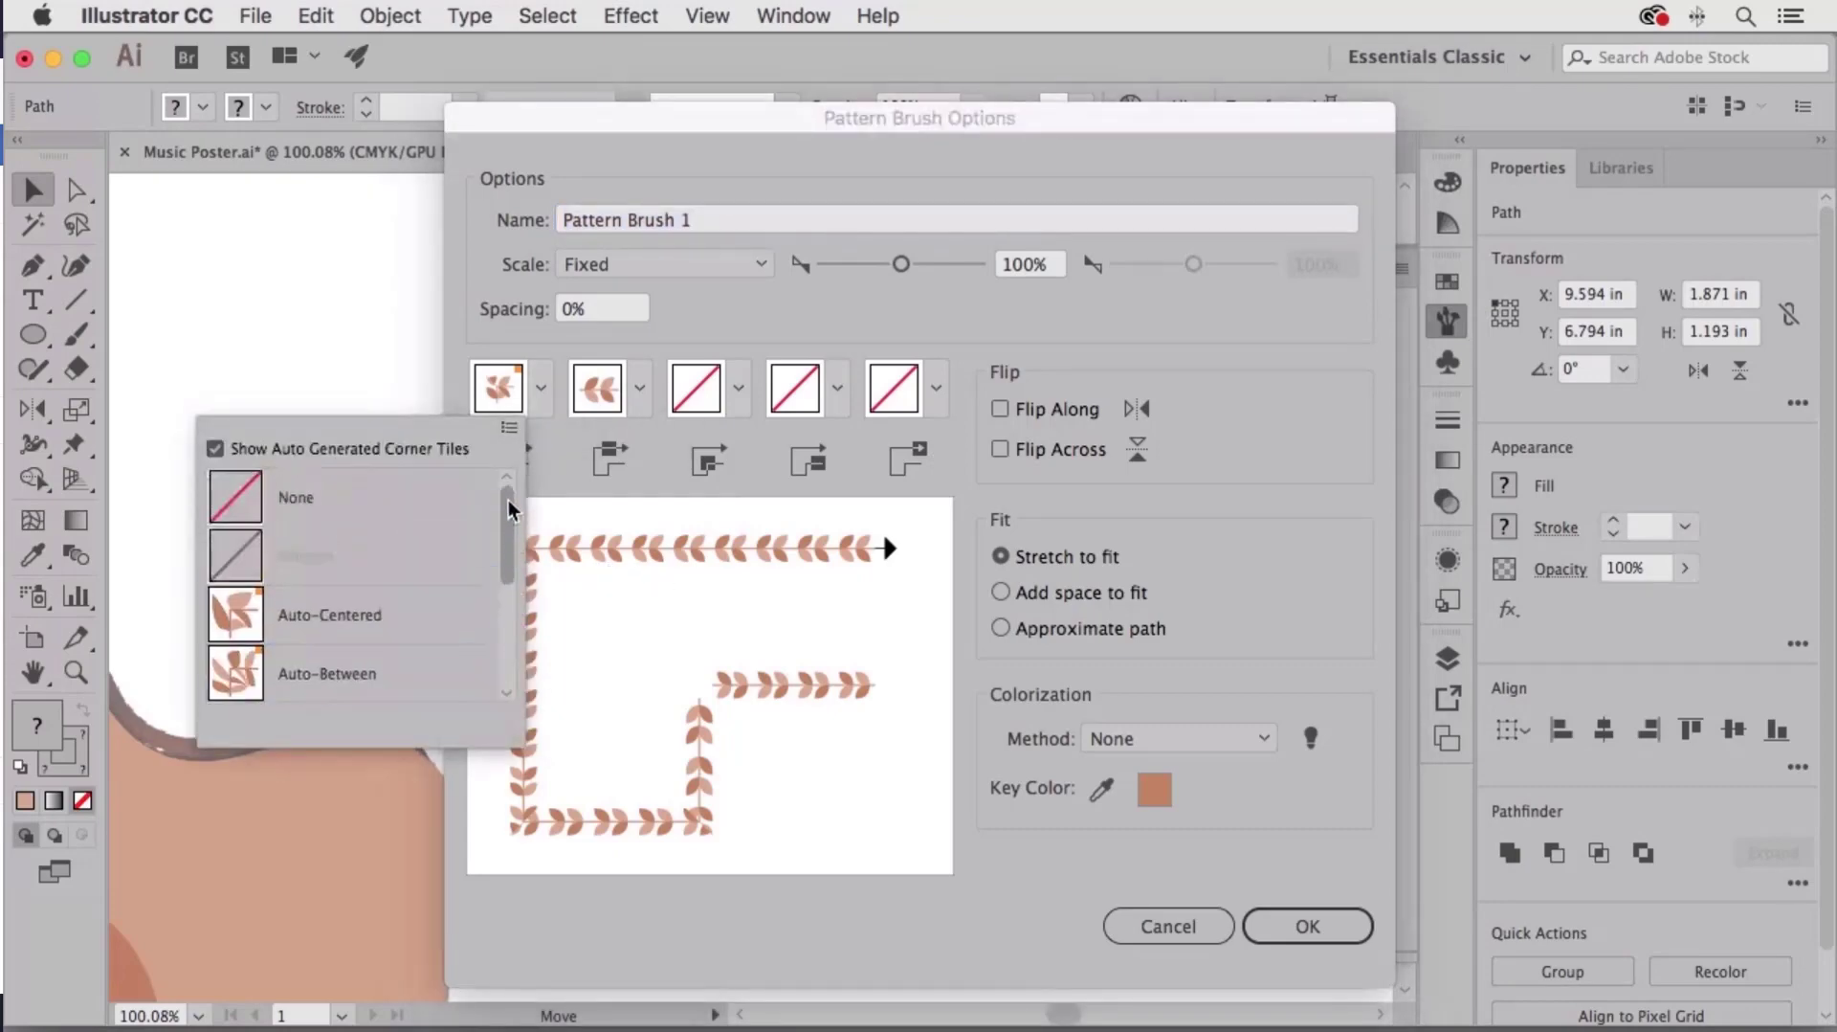
click(353, 505)
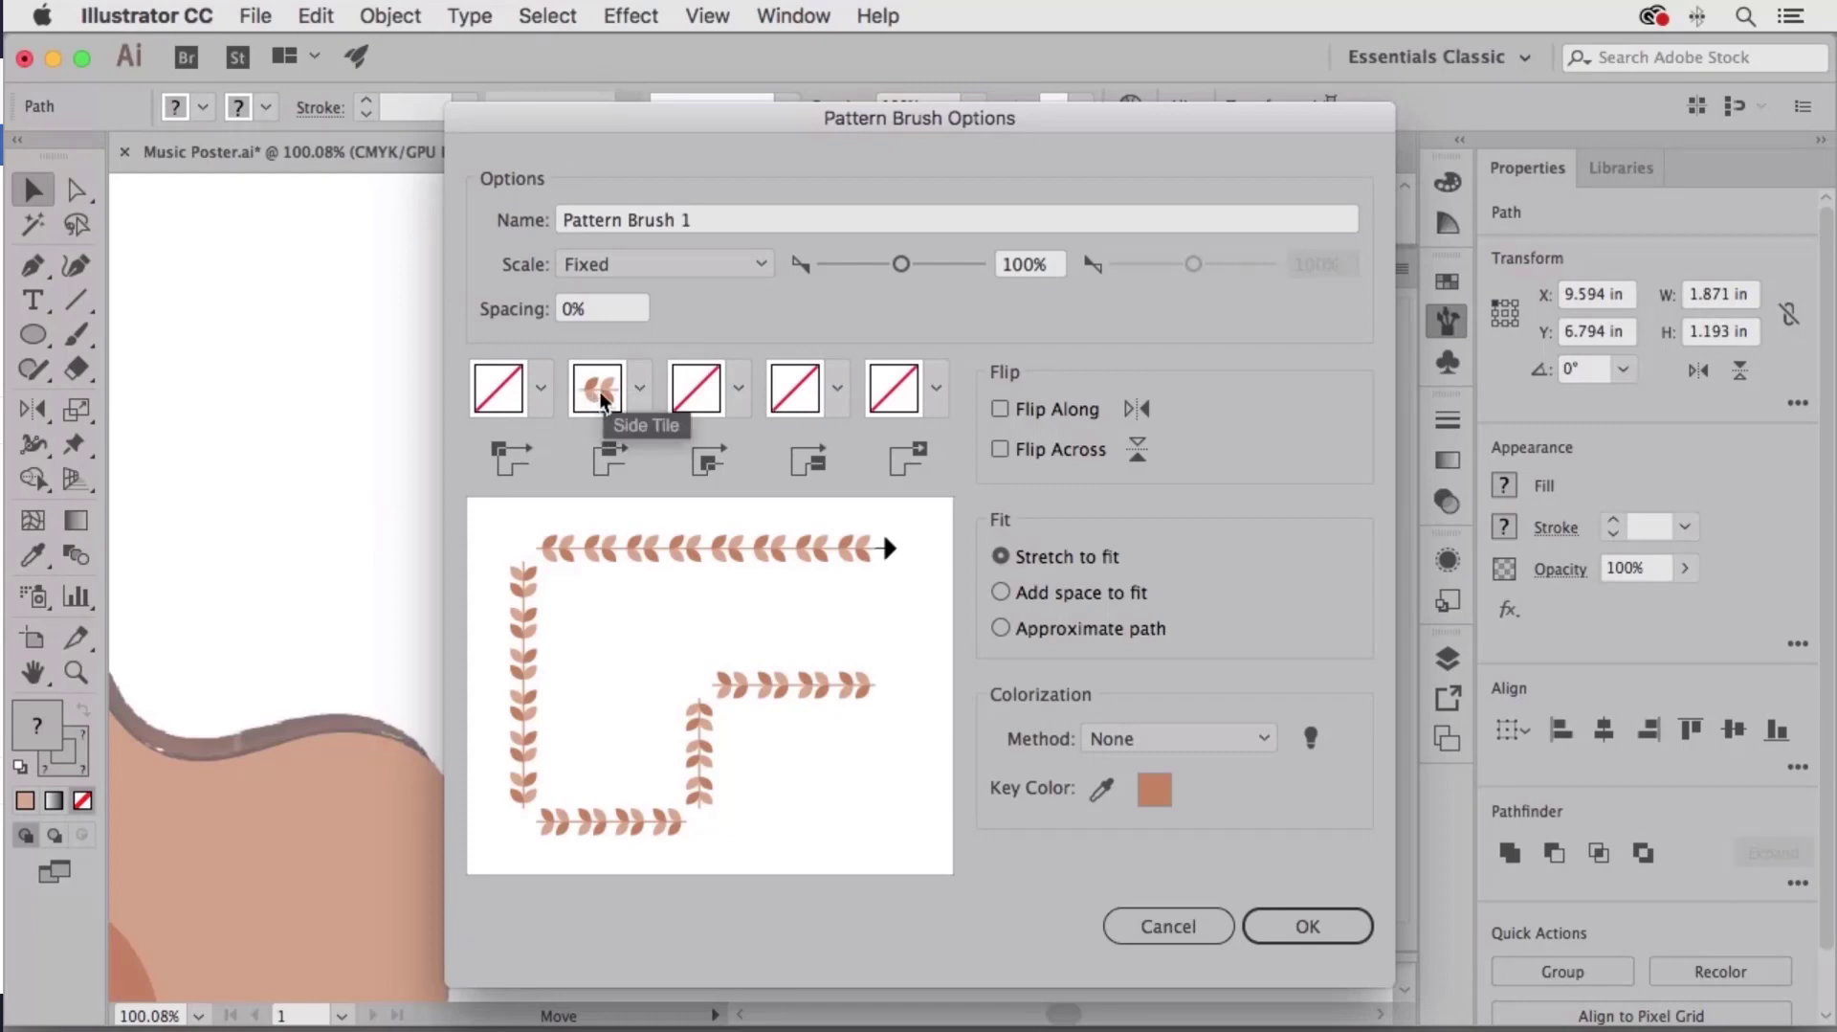
click(588, 222)
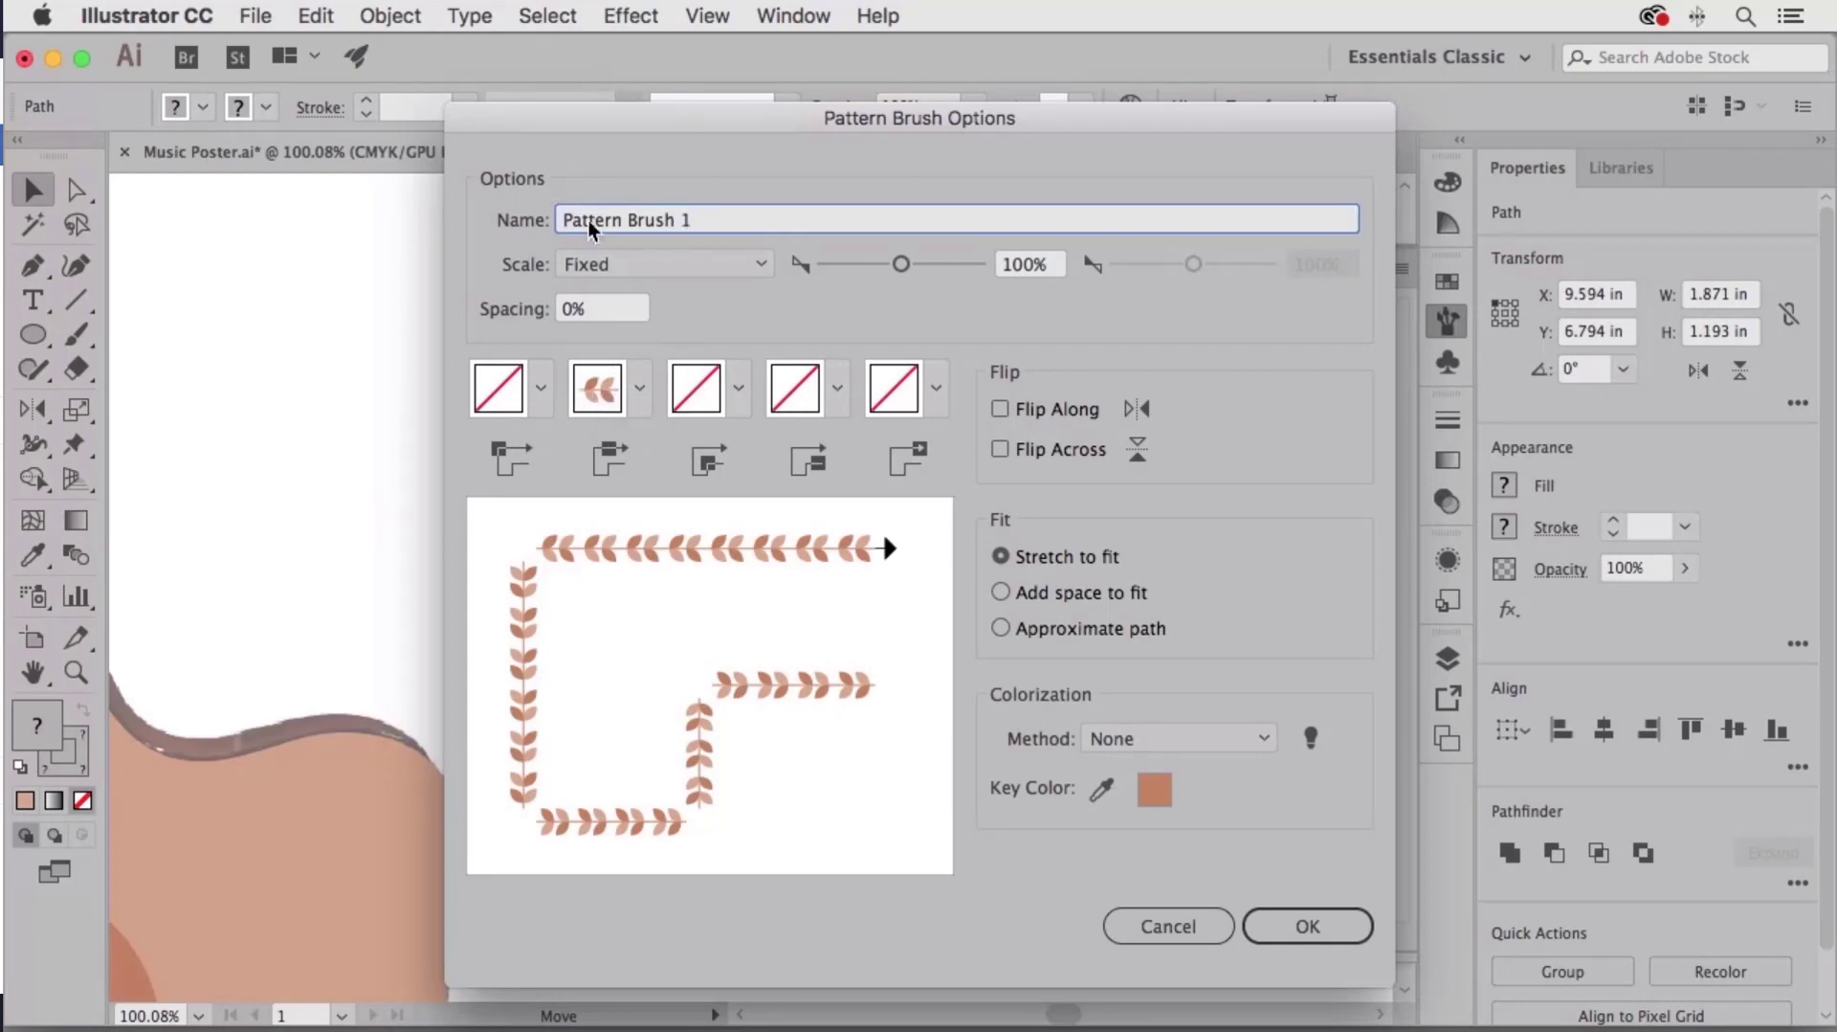
triple_click(589, 220)
text(Inlay)
click(1335, 934)
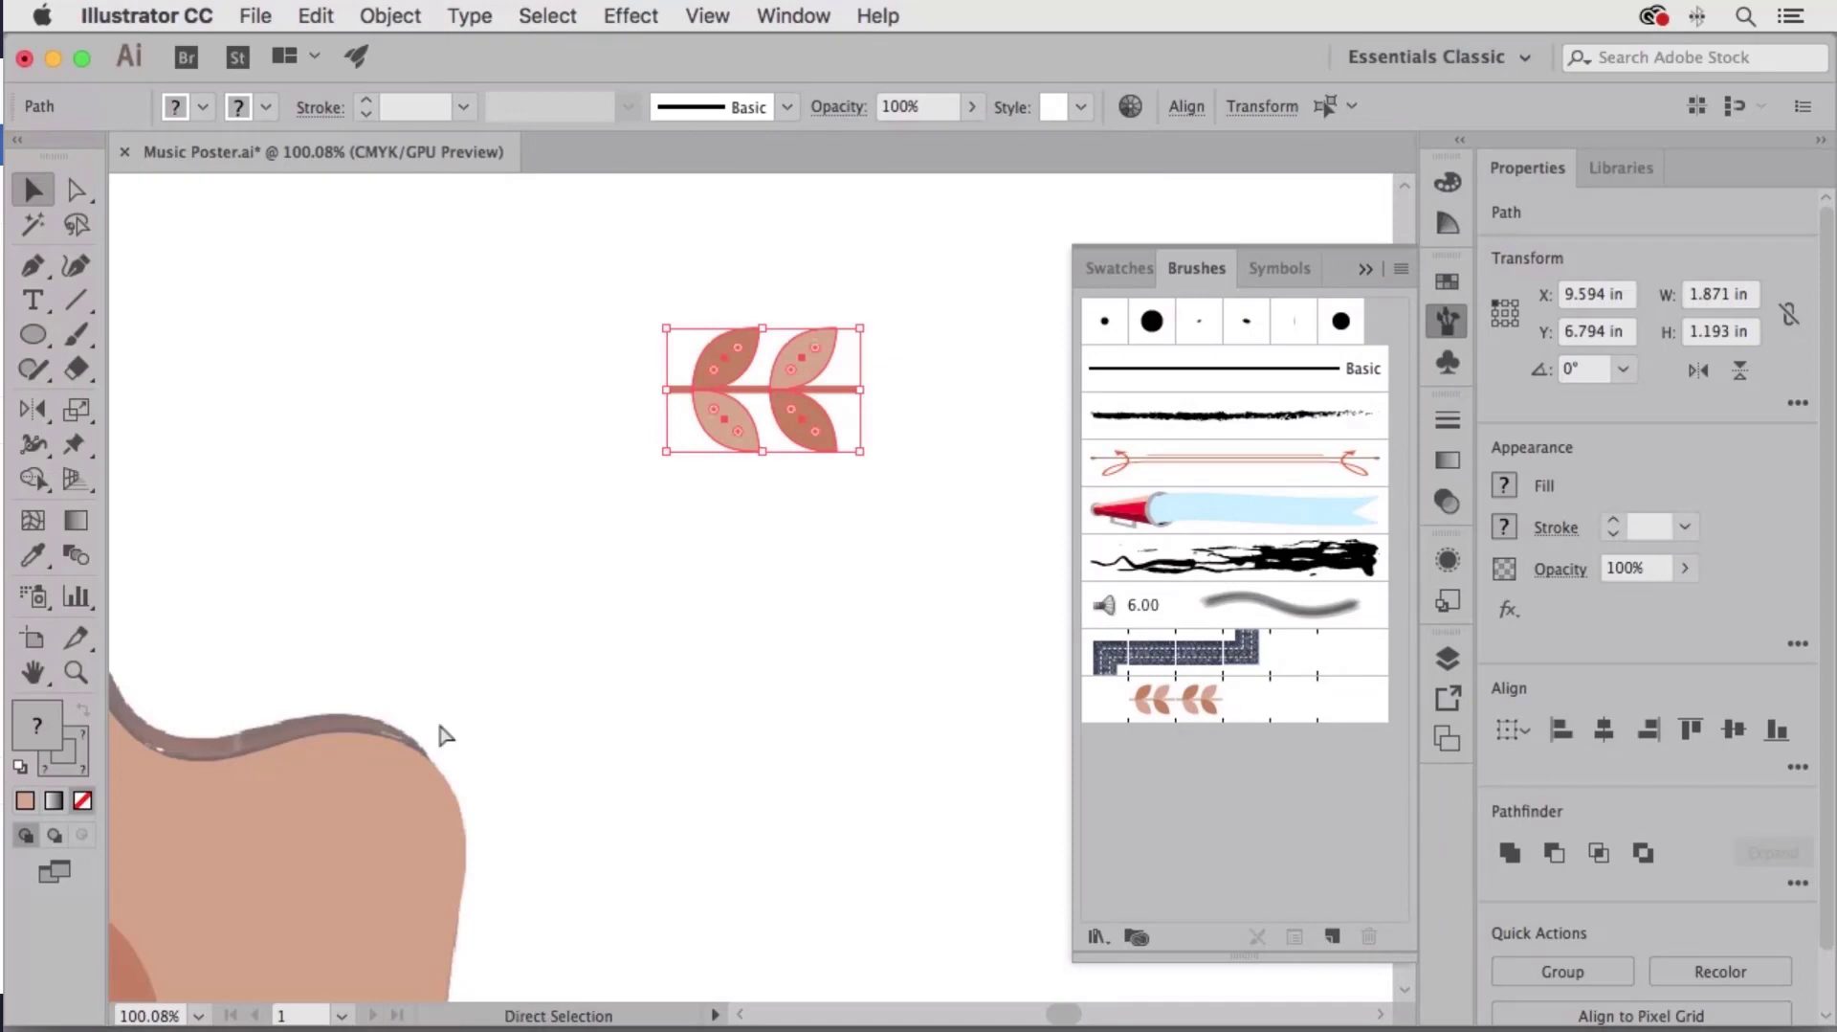
Make a copy of the guitar's sound hole circle, scaled up uniformly from its center to about 3.8 in across.
key(super+0)
key(super+space)
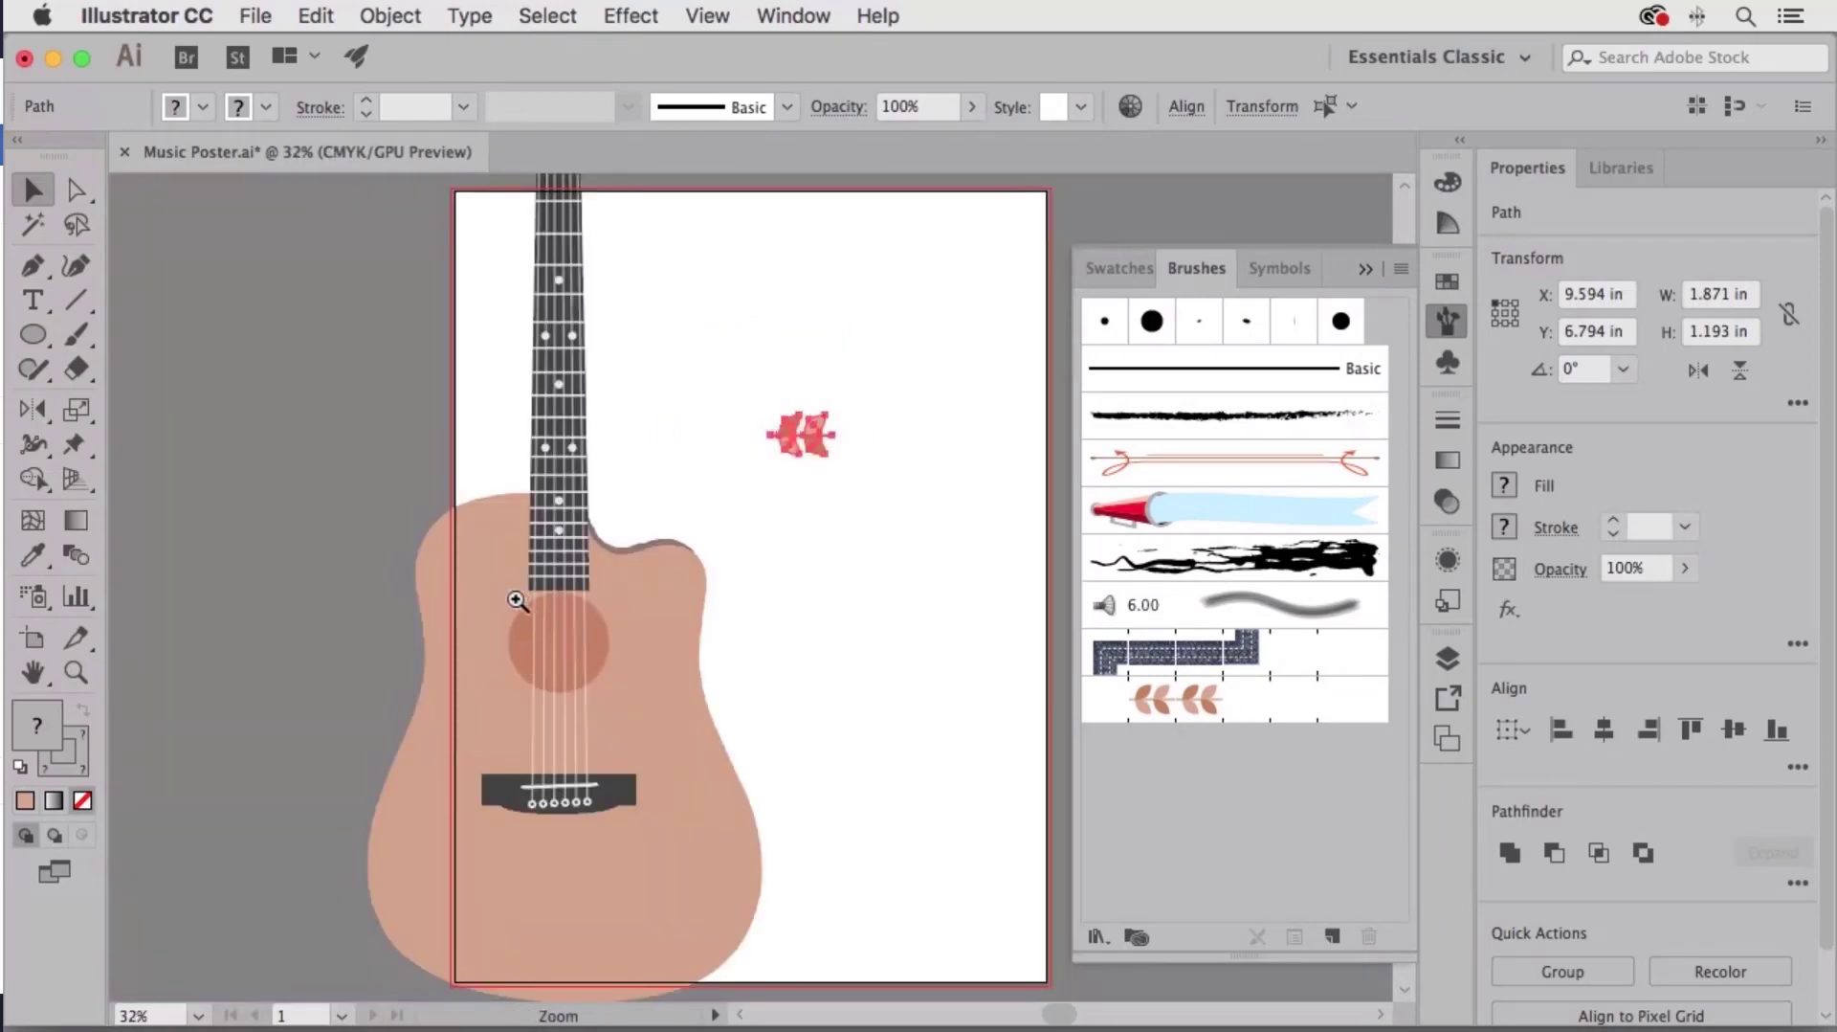
drag(517, 599, 861, 852)
click(751, 713)
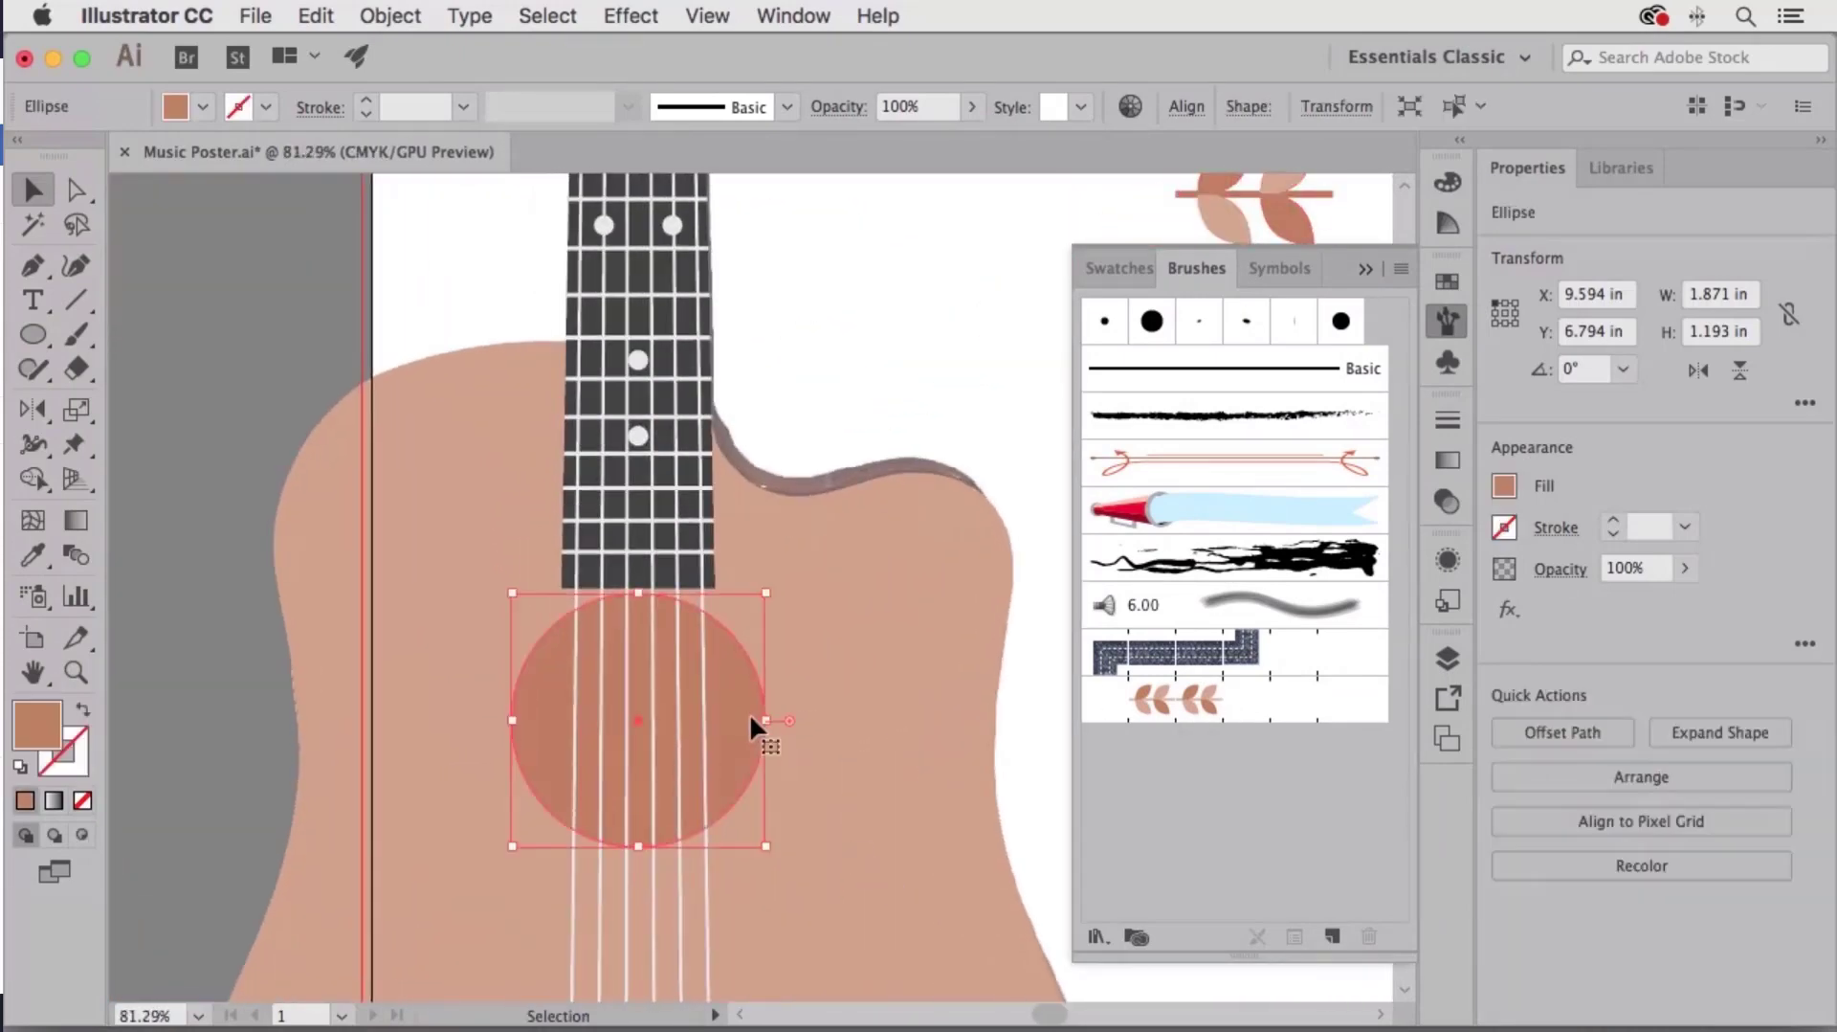
click(76, 409)
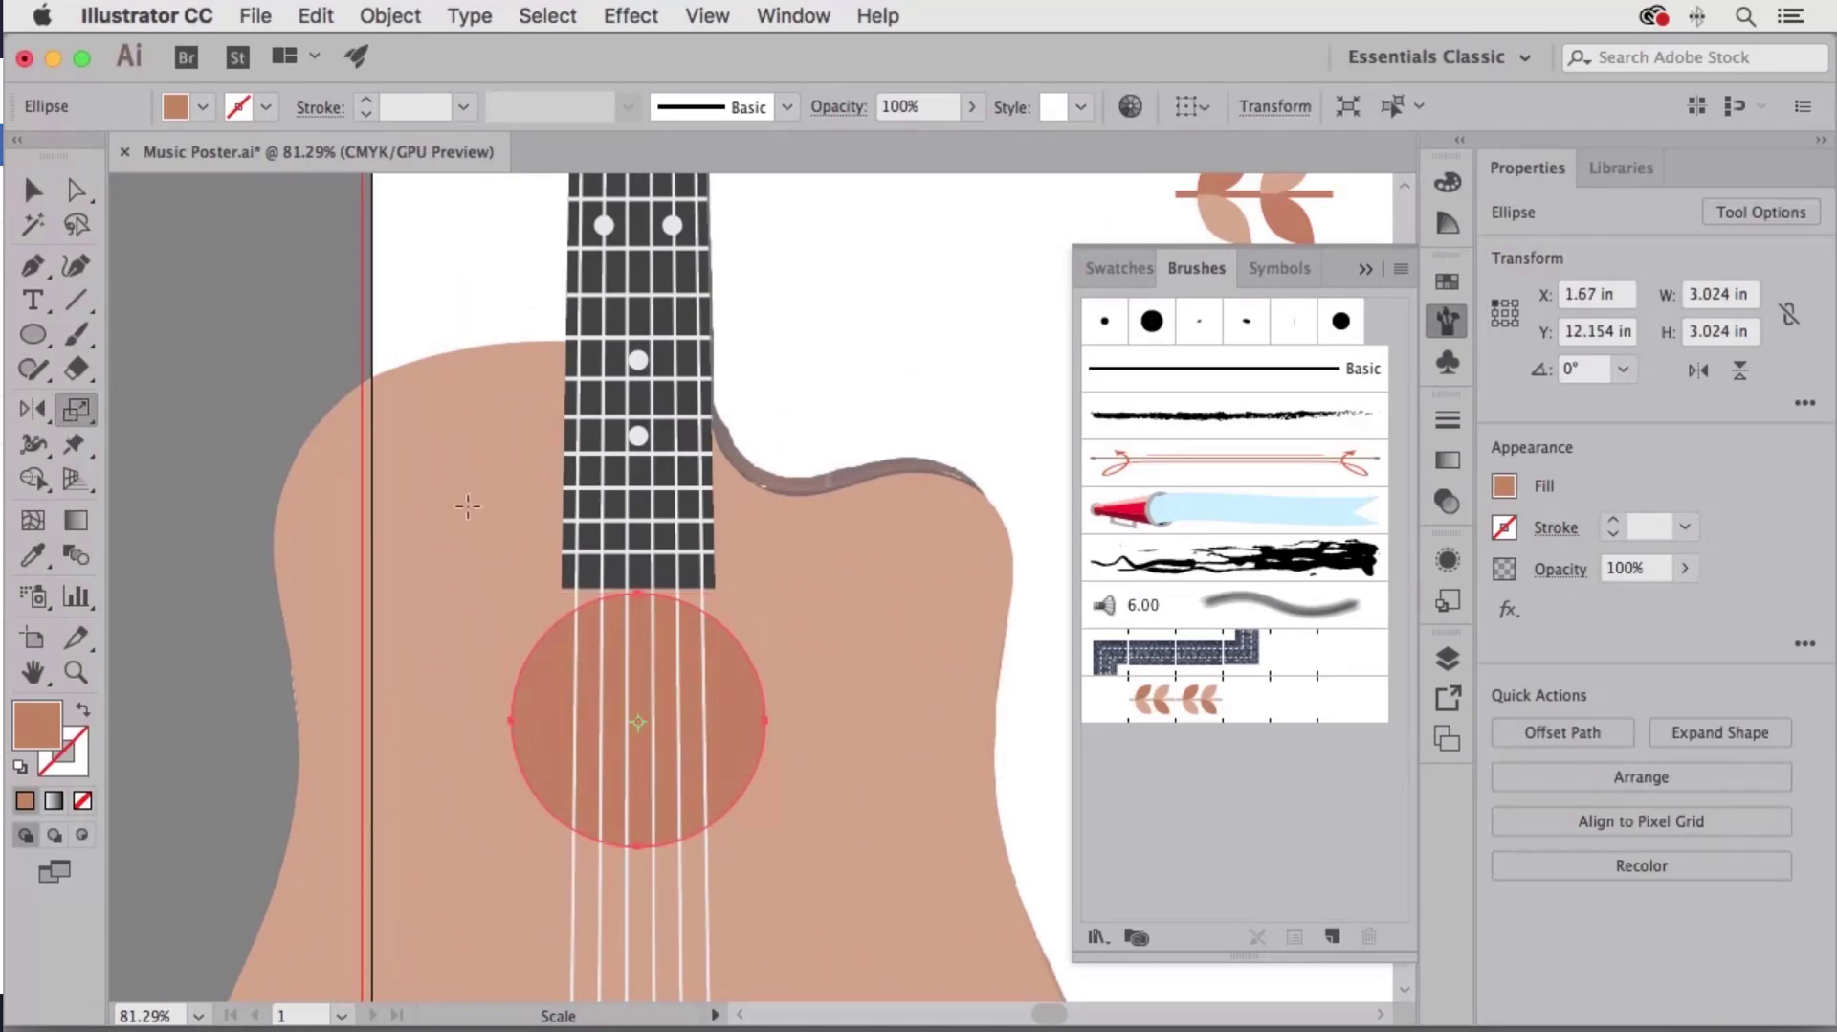
drag(451, 525, 389, 490)
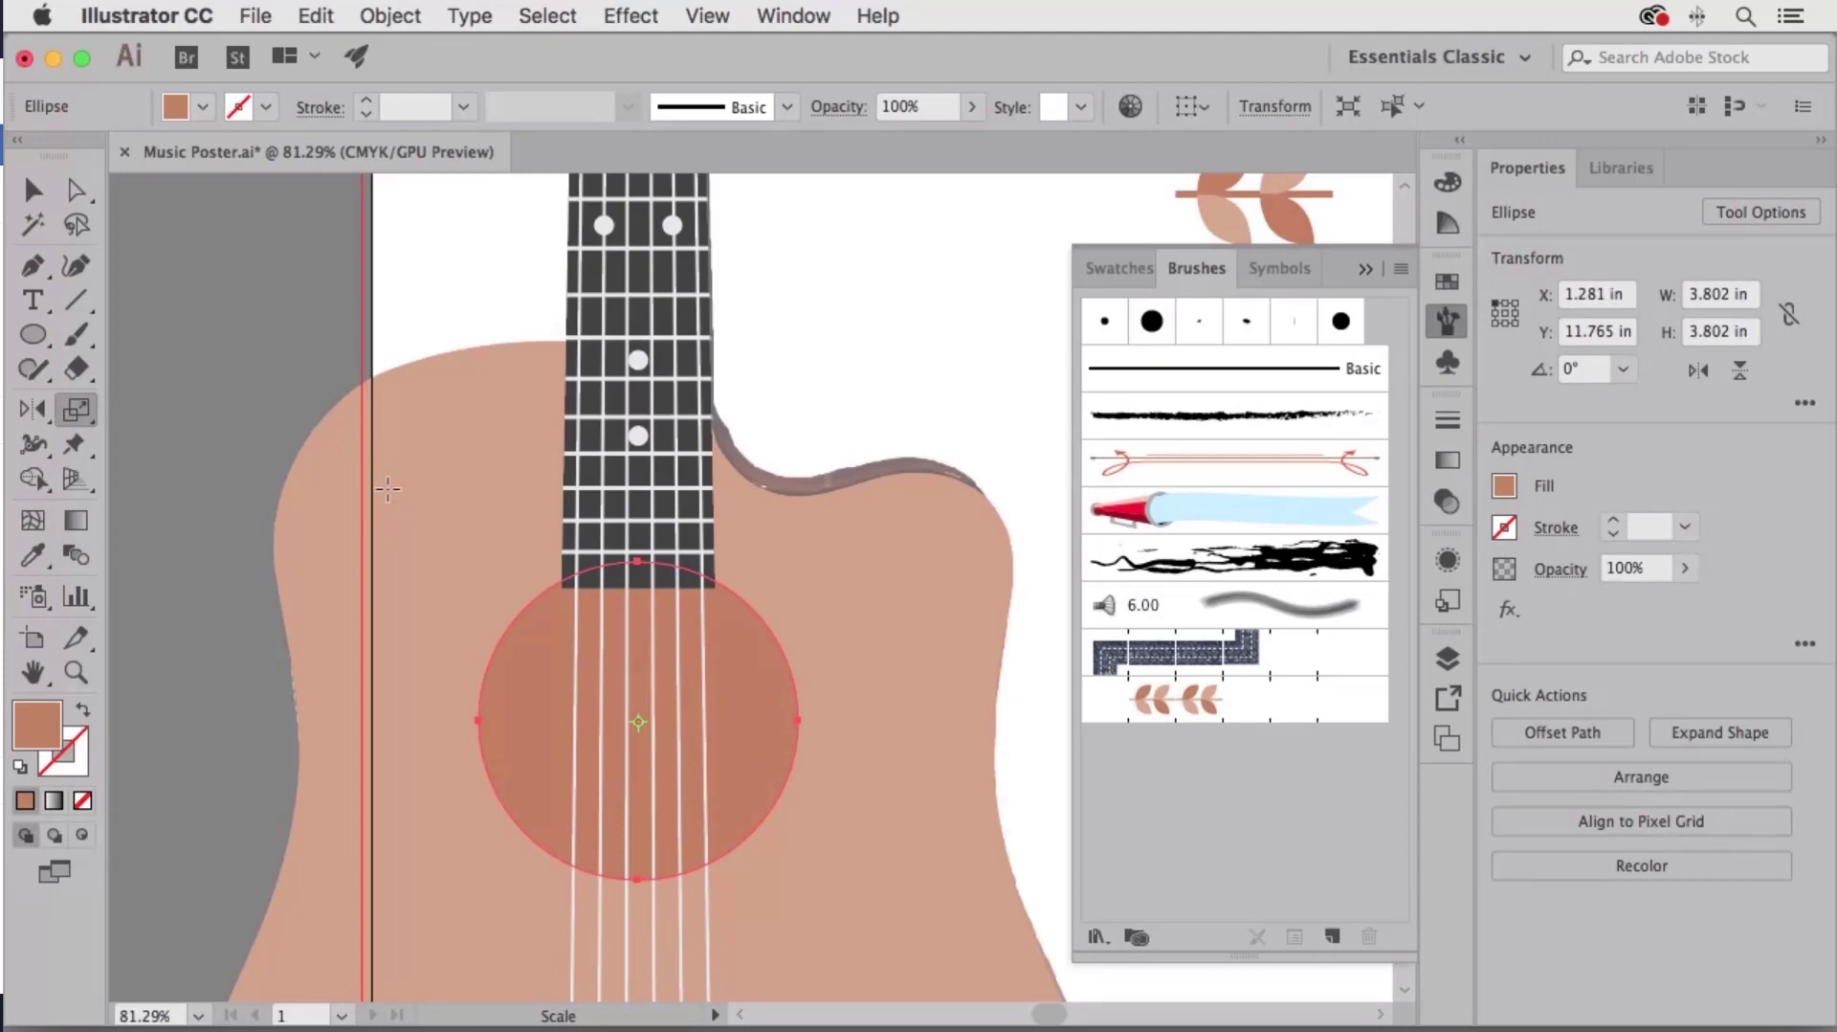
Swap the enlarged circle's fill and stroke, and apply the Inlay leaf brush to its outline.
key(shift+x)
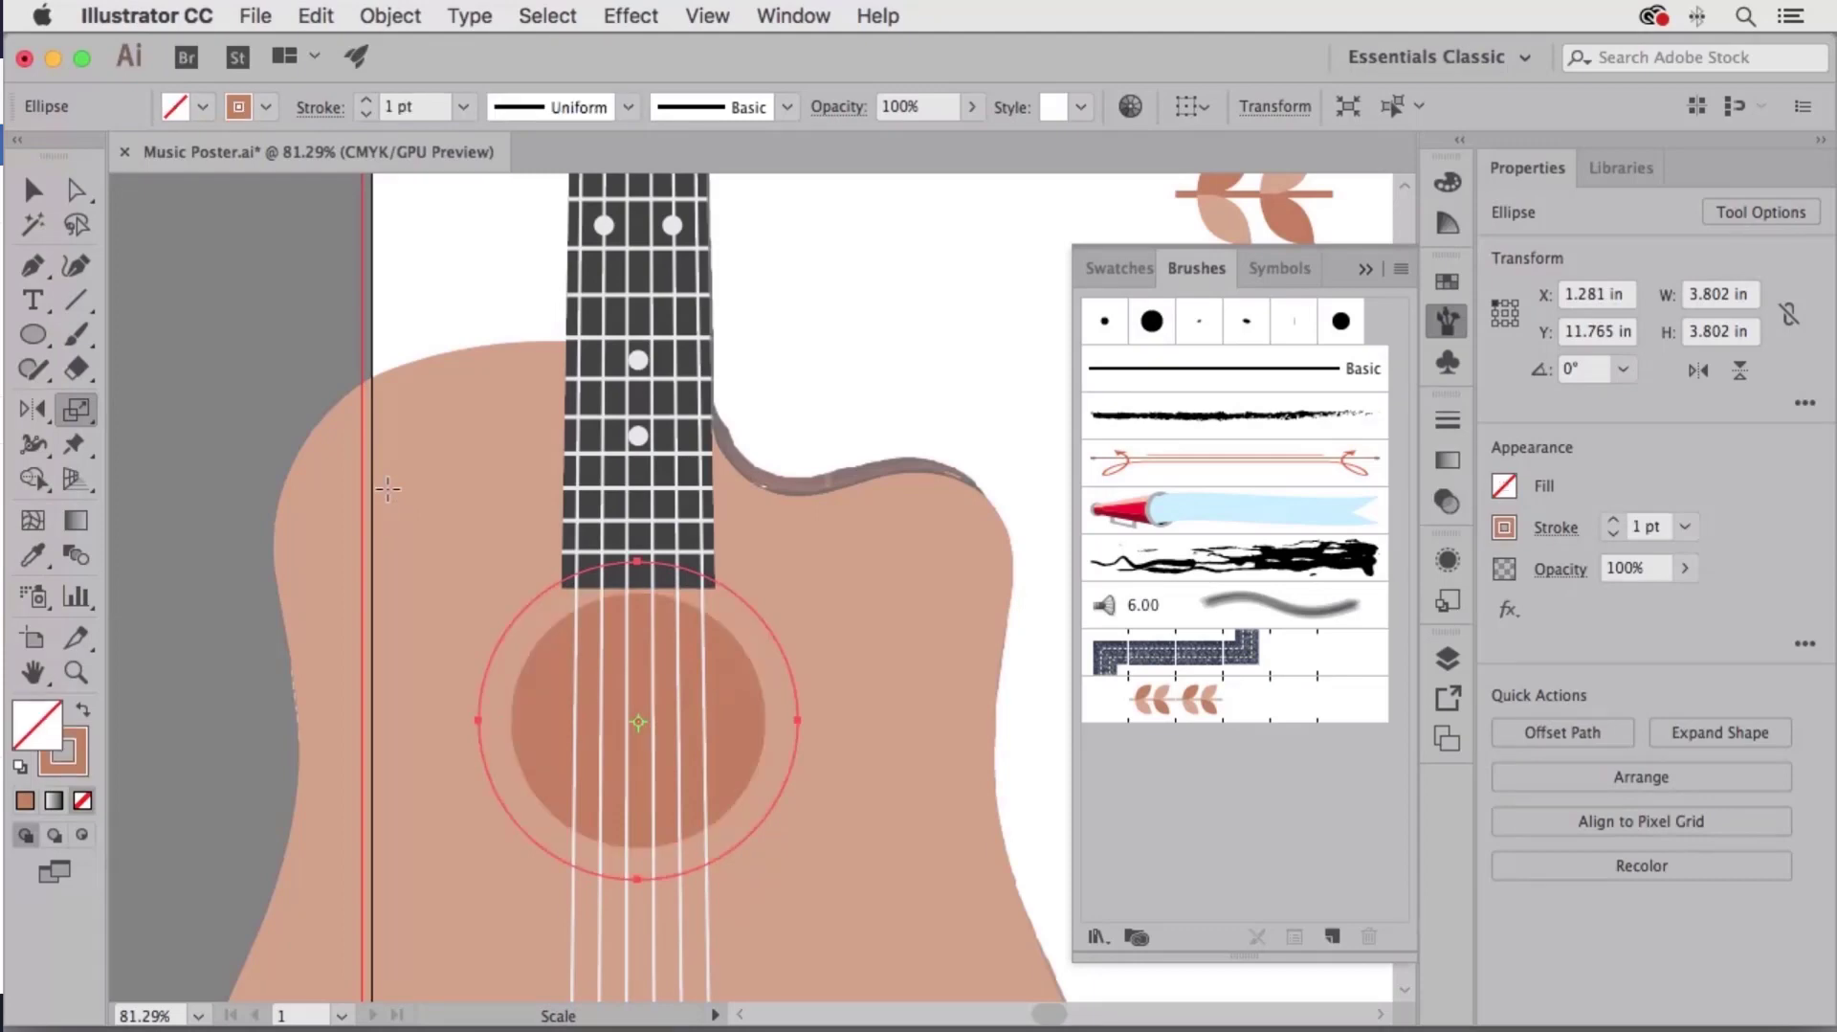
key(x)
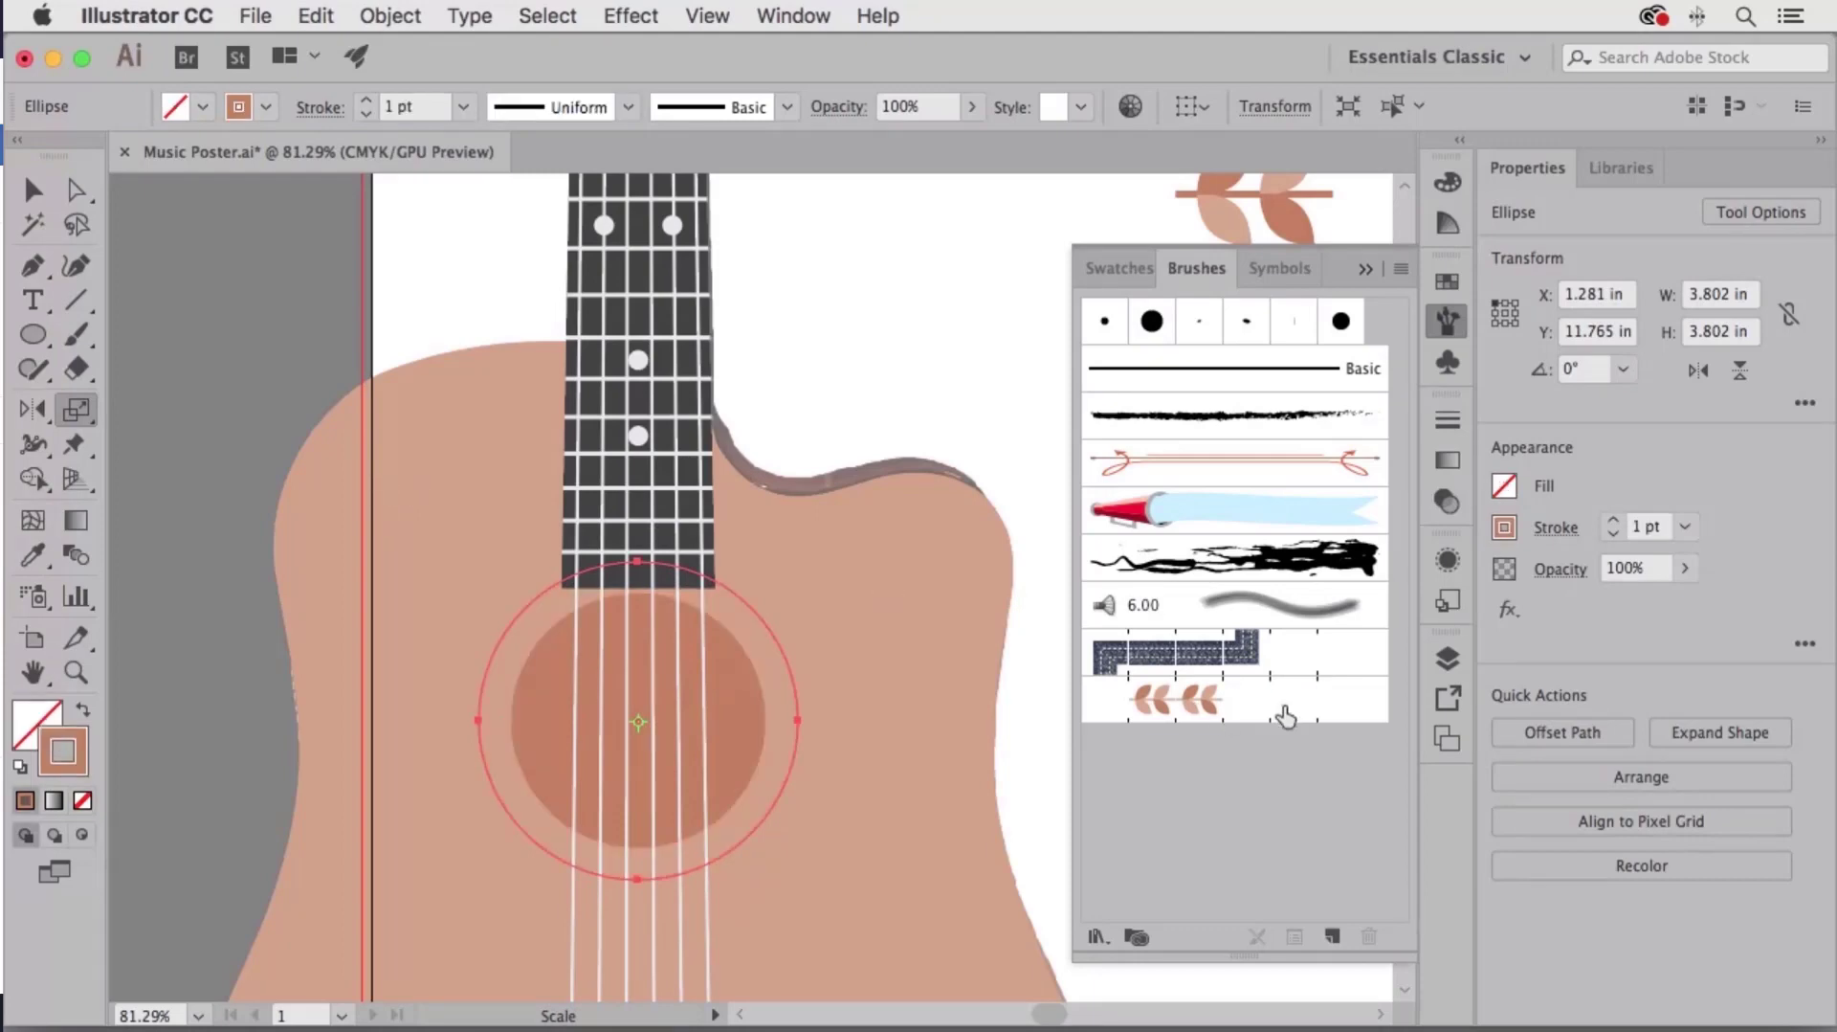
click(1211, 713)
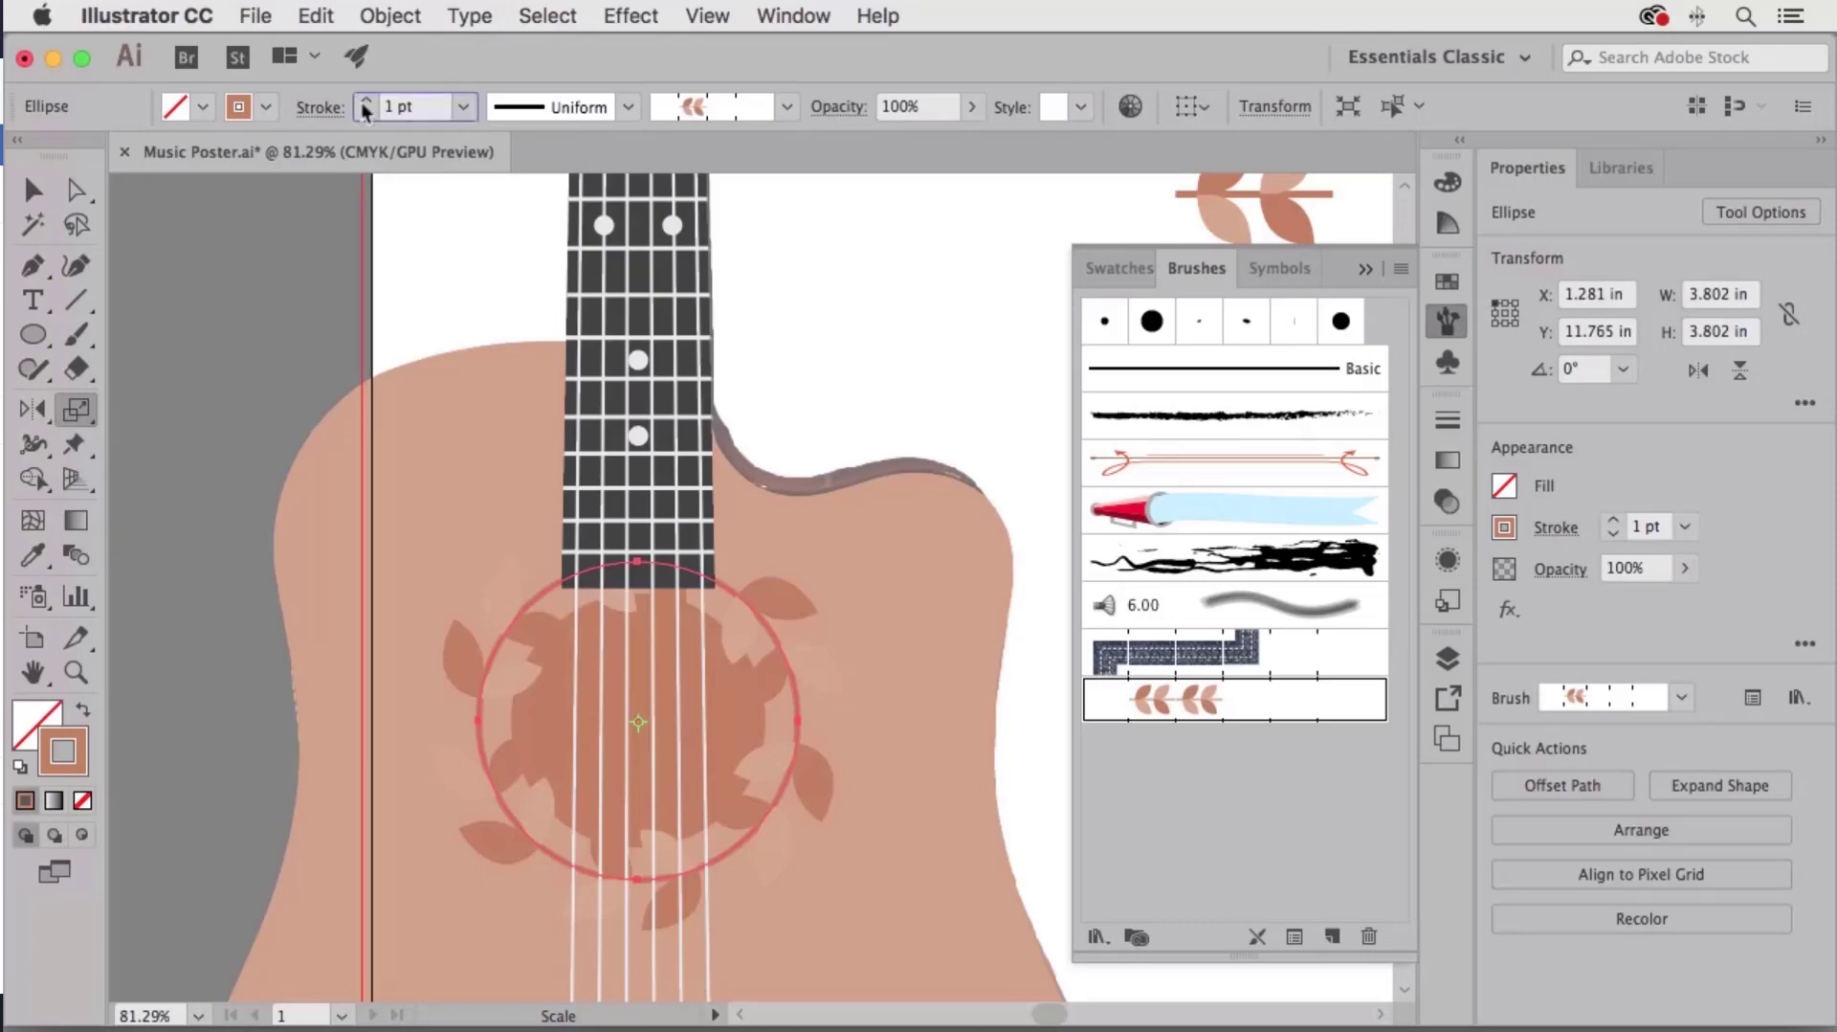
Set the leaf ring's stroke weight to 0.1 pt and zoom in on it.
text(.1)
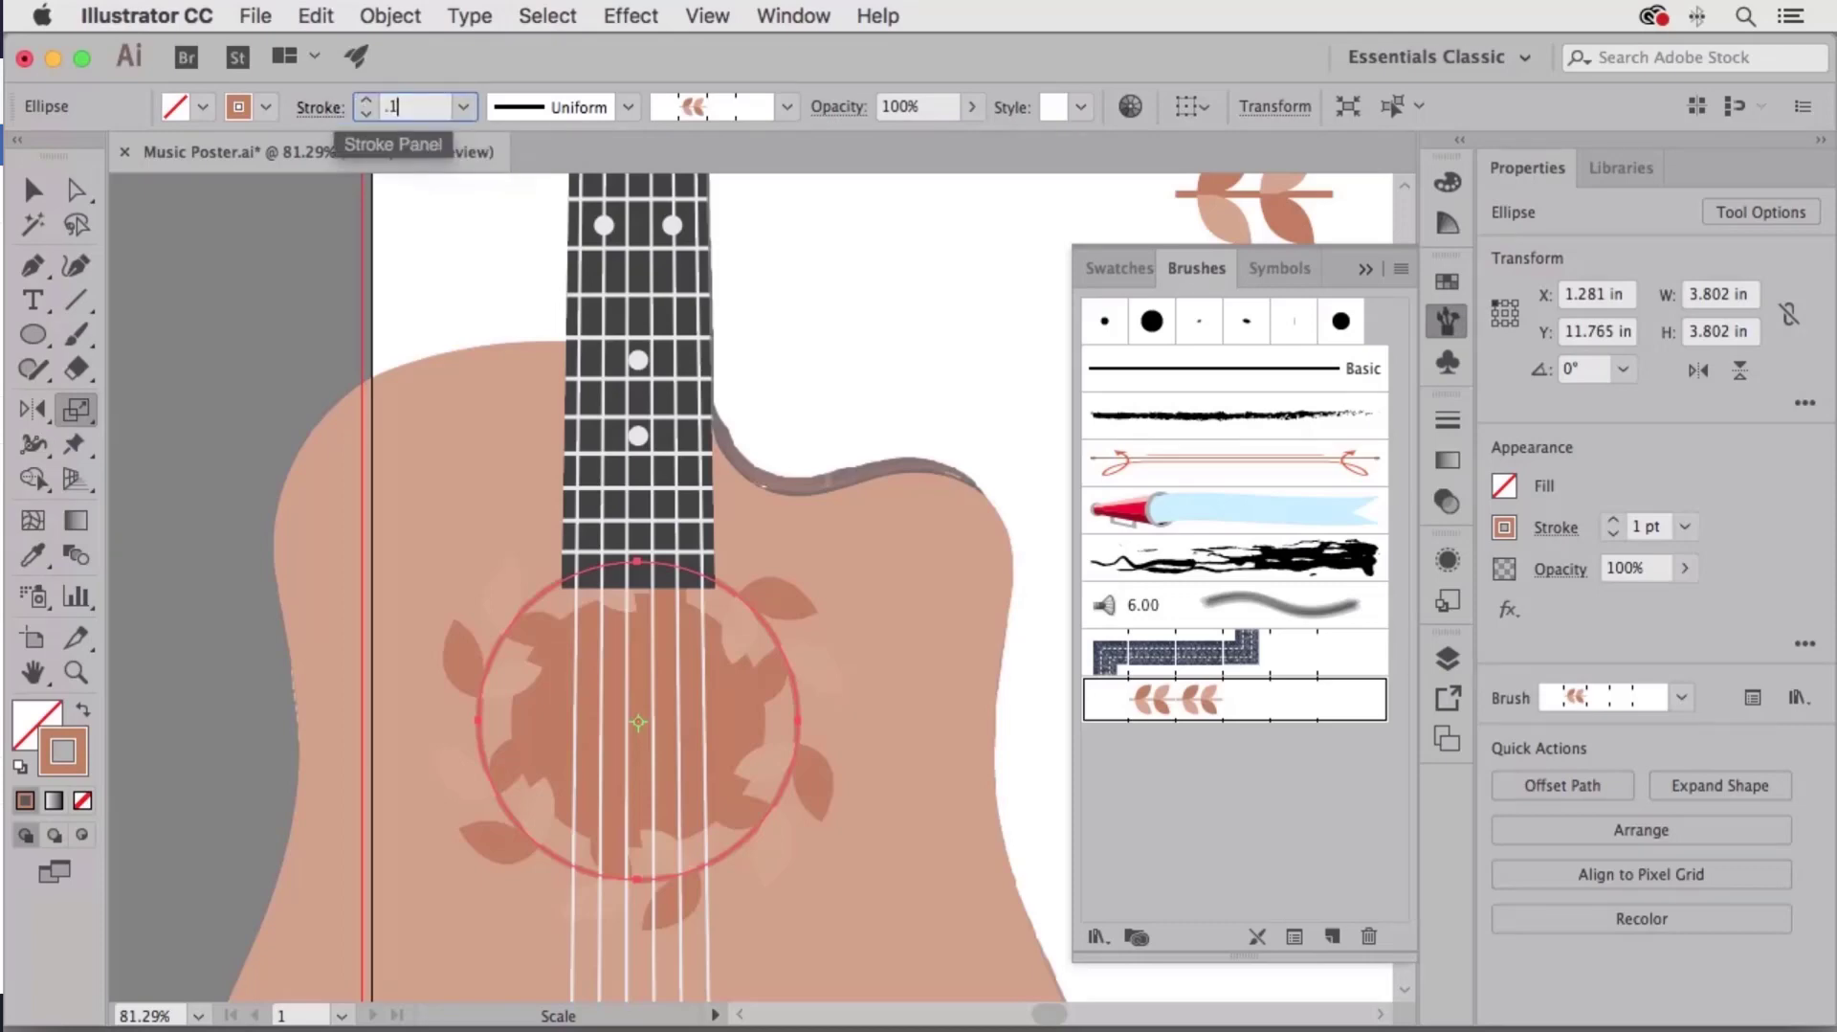
key(Tab)
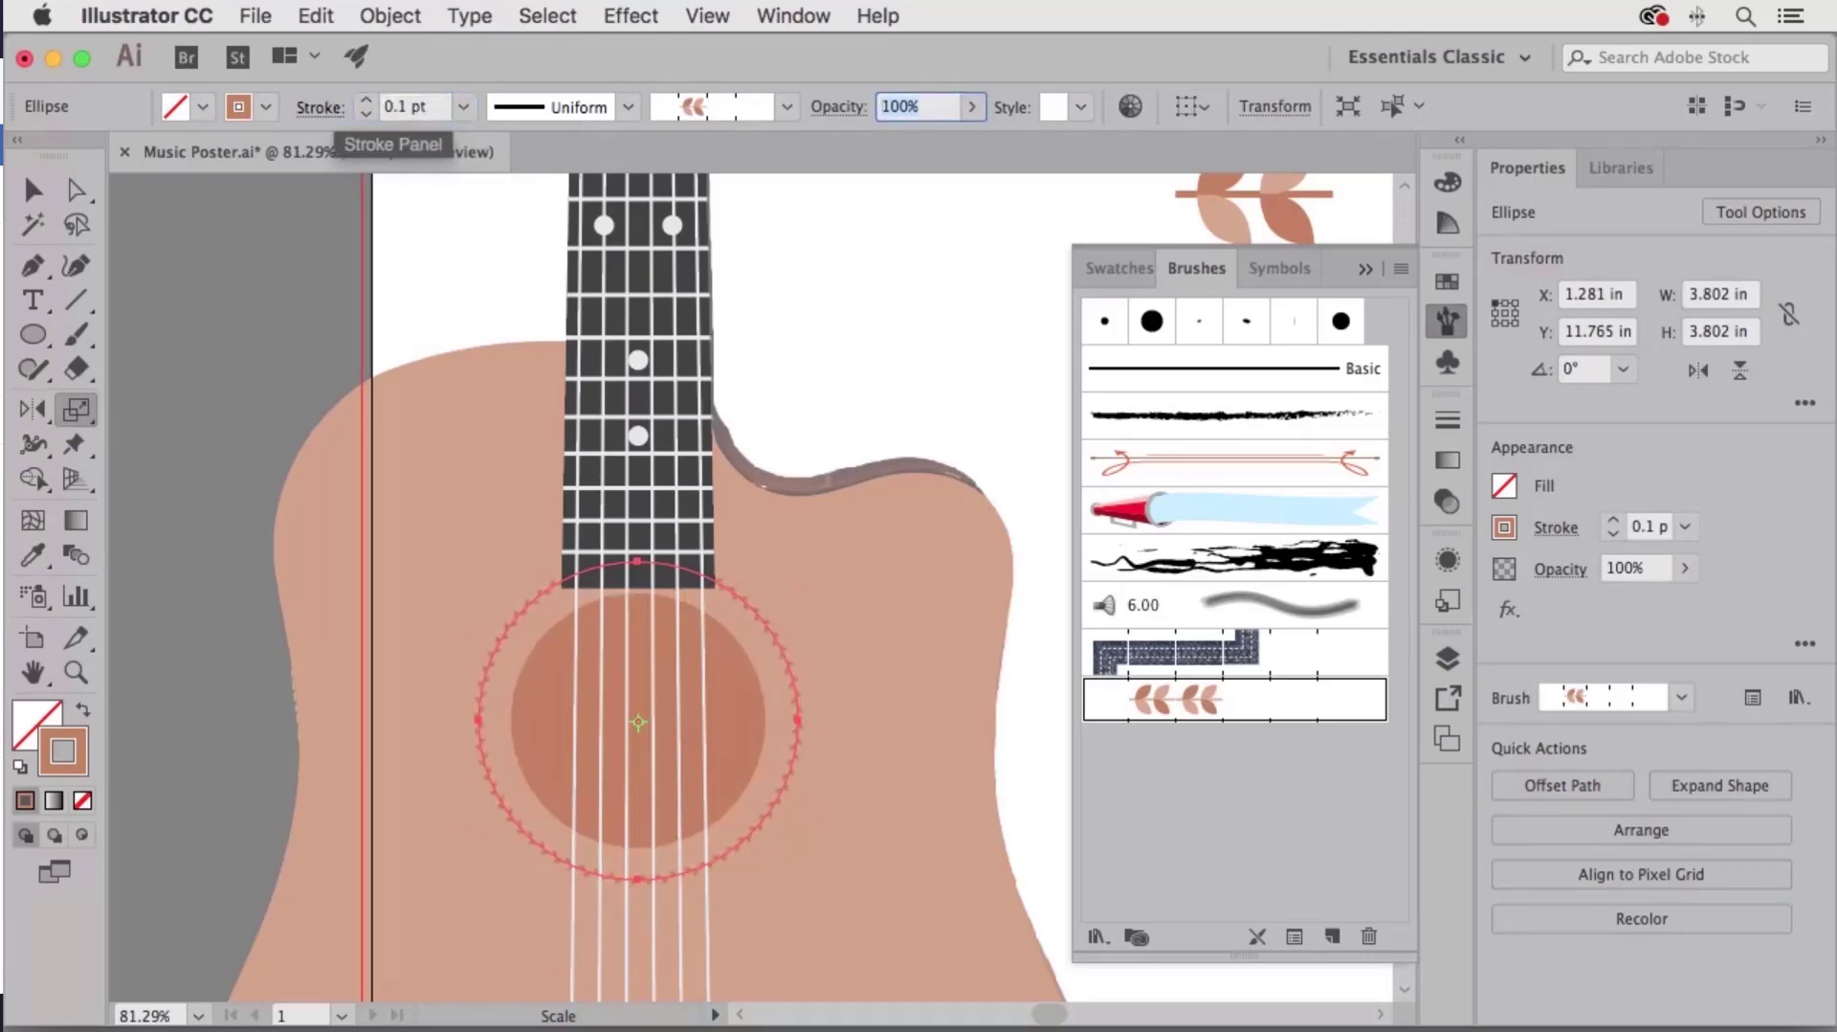
drag(398, 508, 624, 414)
drag(480, 416, 599, 478)
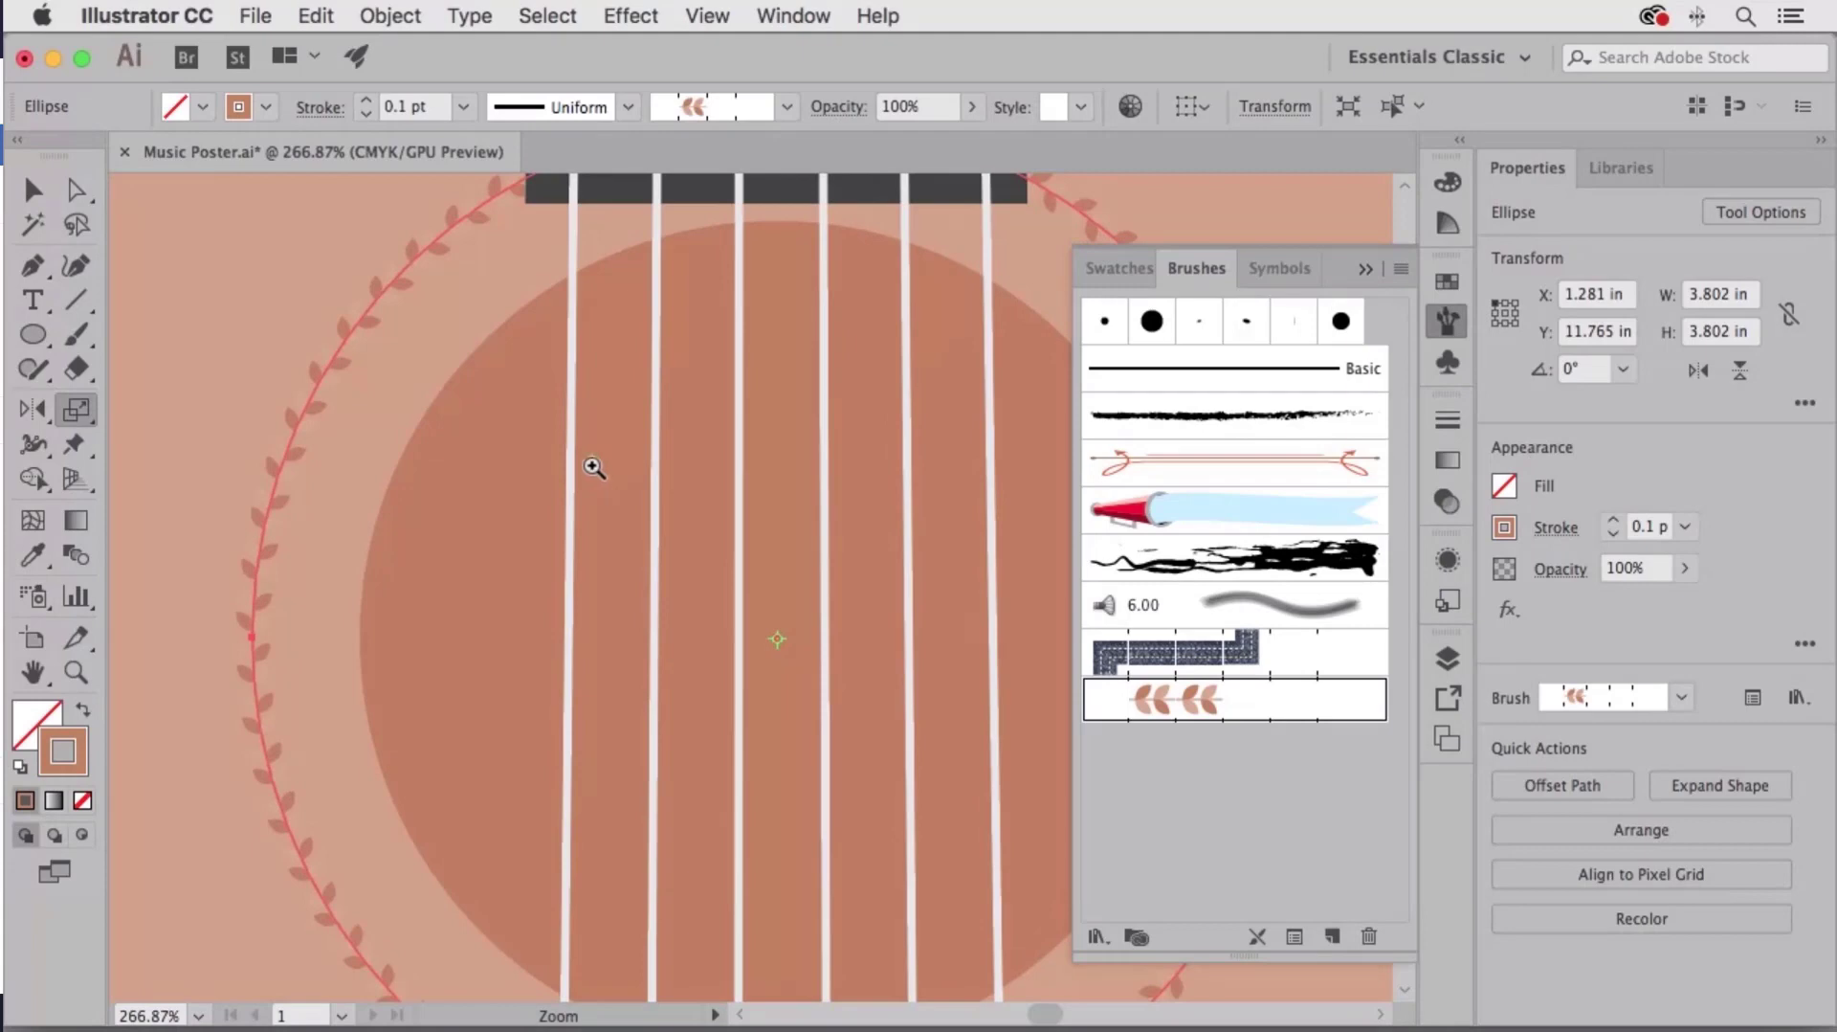
Set the leaf ring's stroke weight to 0.3 pt.
click(431, 107)
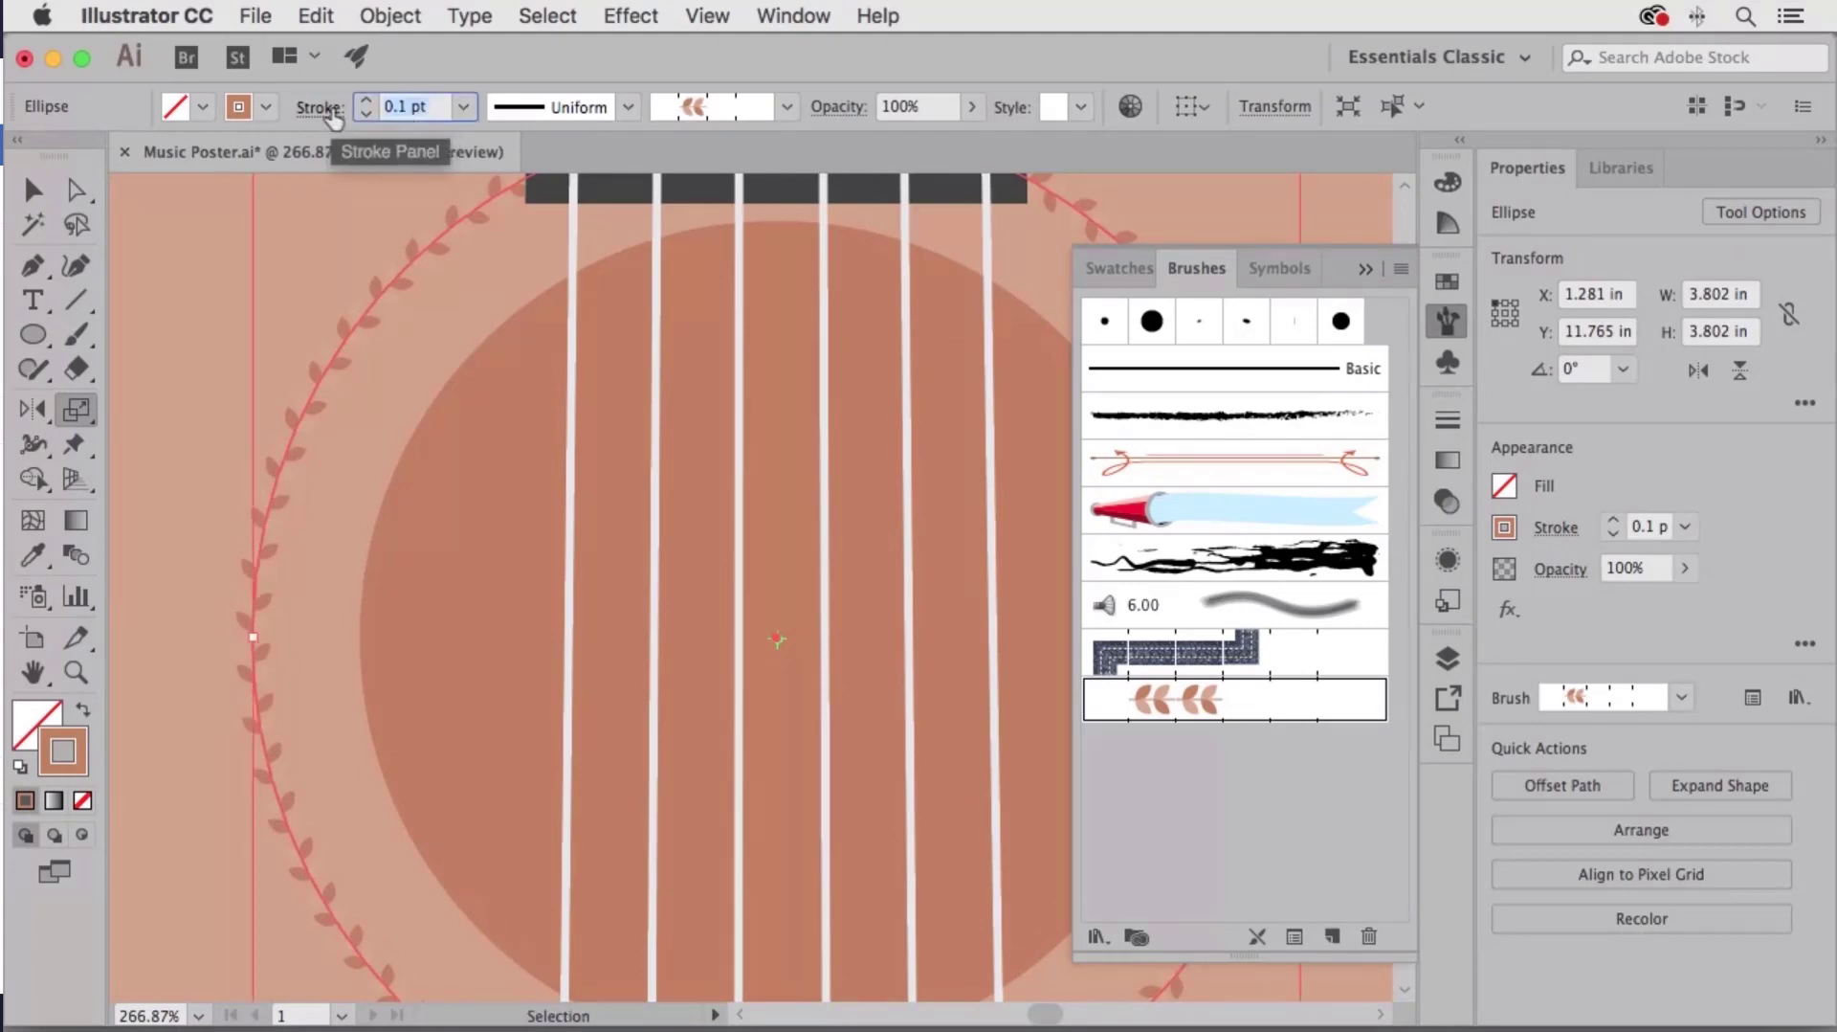
text(0.3)
key(Tab)
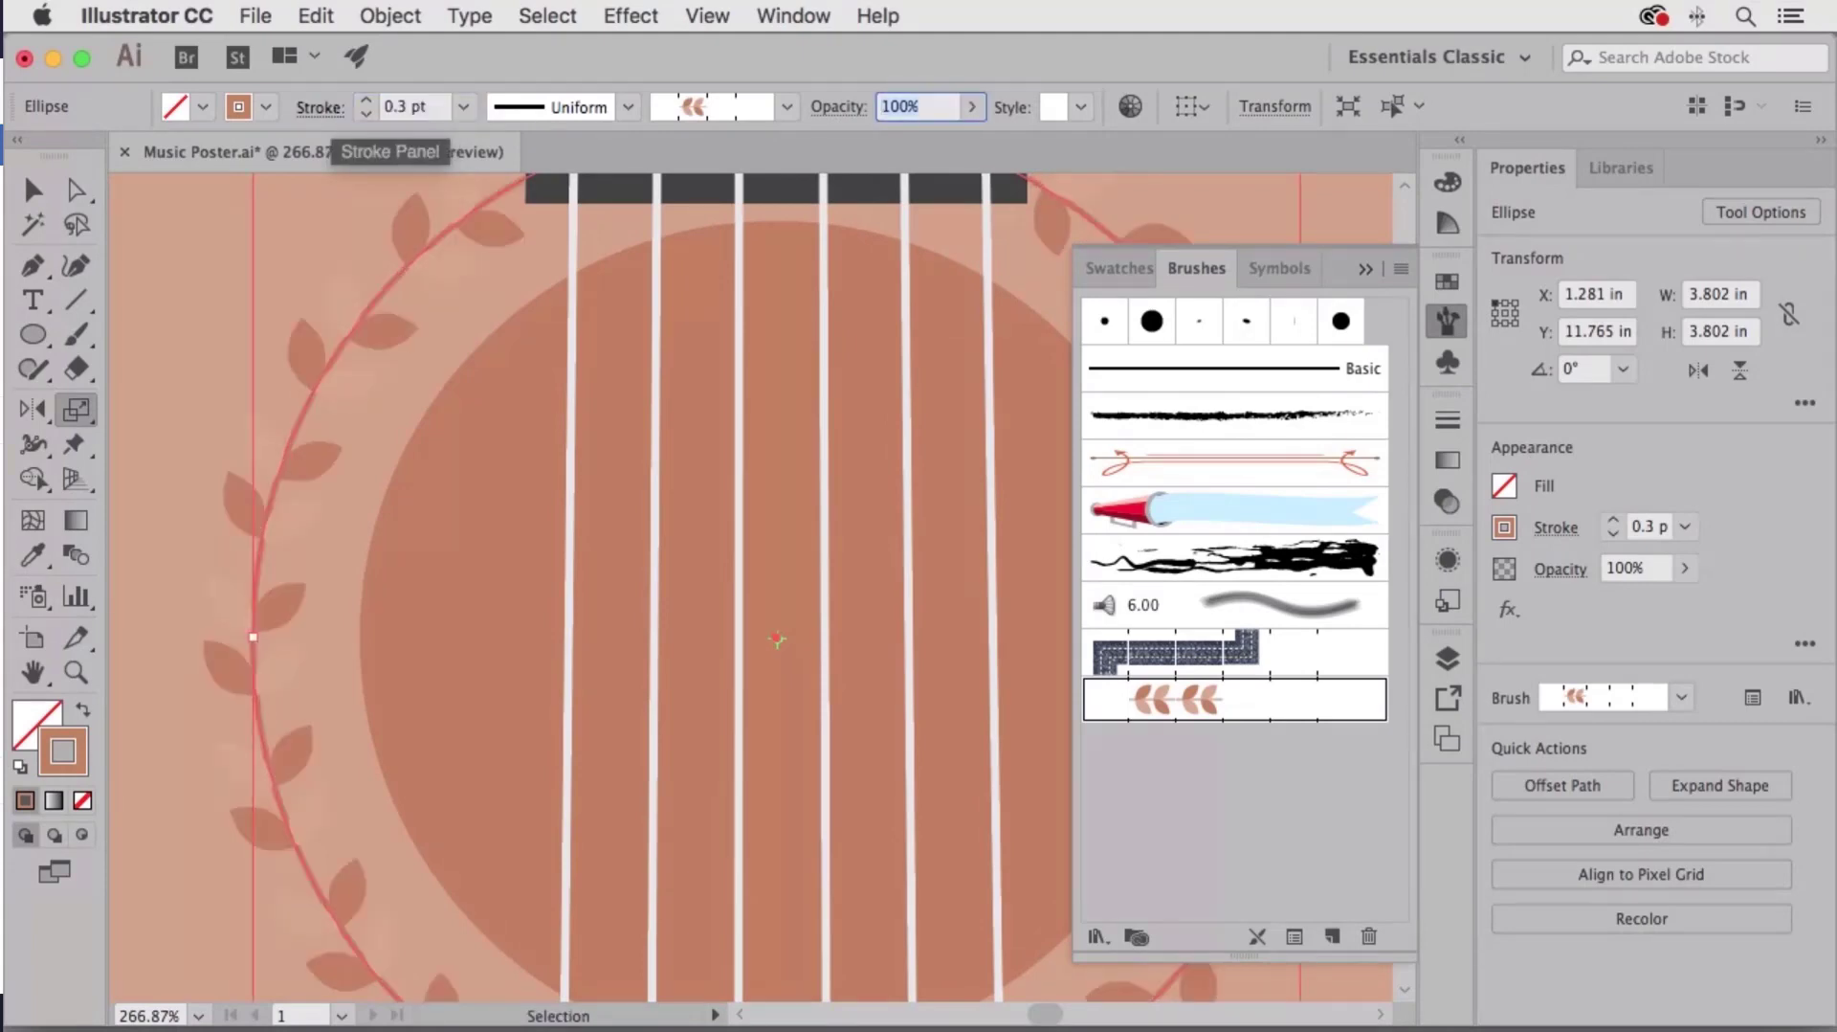
Try to recolor the leaf ring around the sound hole by giving its stroke a light blue swatch.
key(super+minus)
key(super+minus)
key(super+minus)
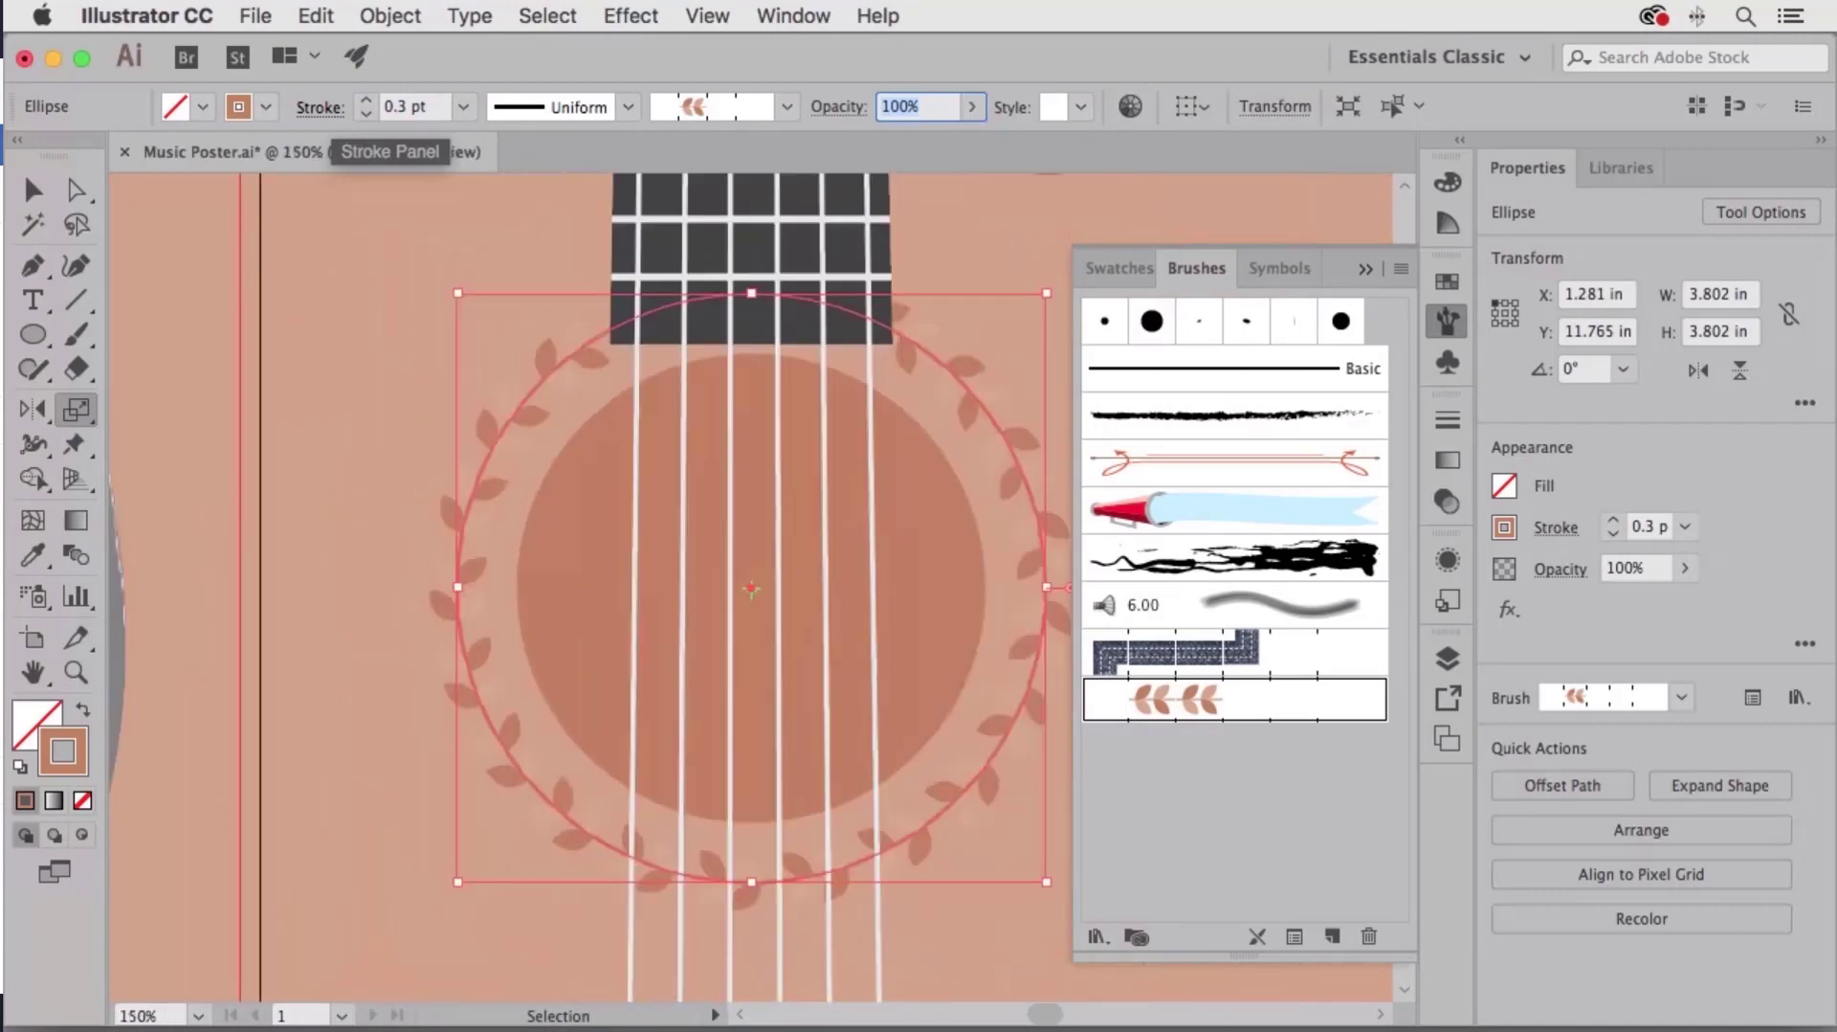
key(space)
drag(942, 431, 603, 457)
click(1448, 321)
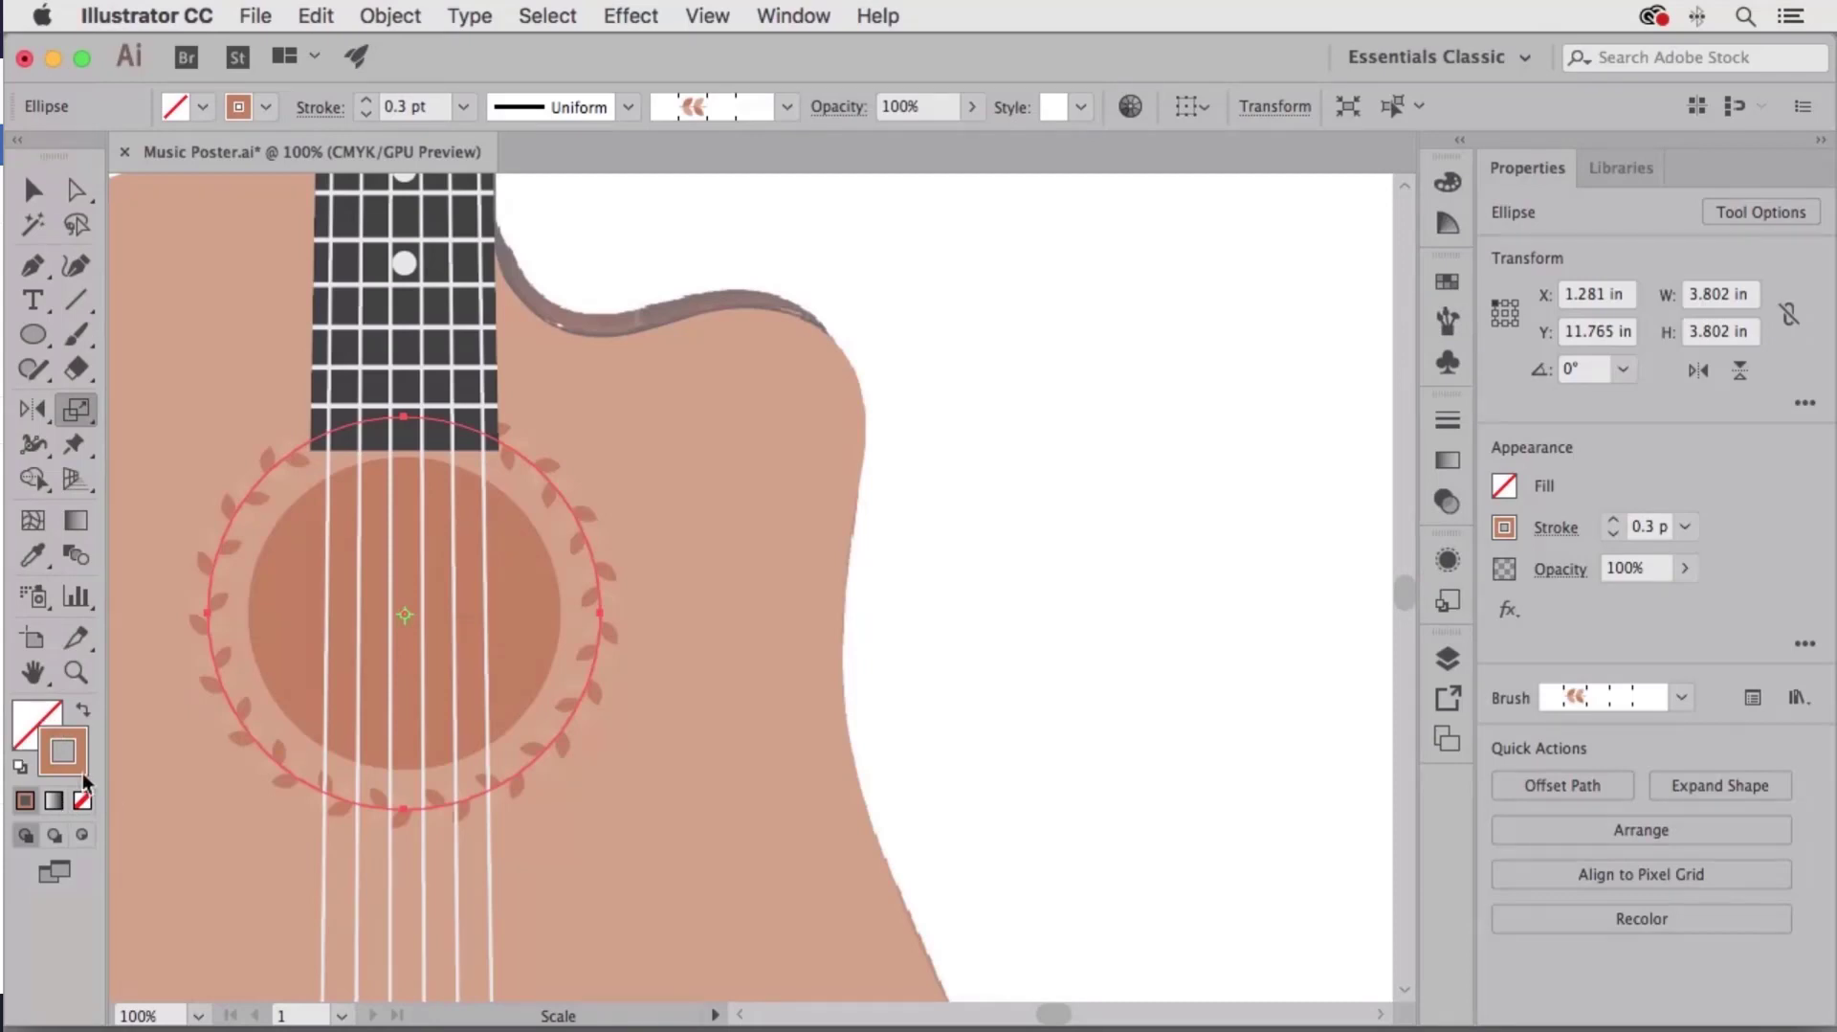
click(1448, 281)
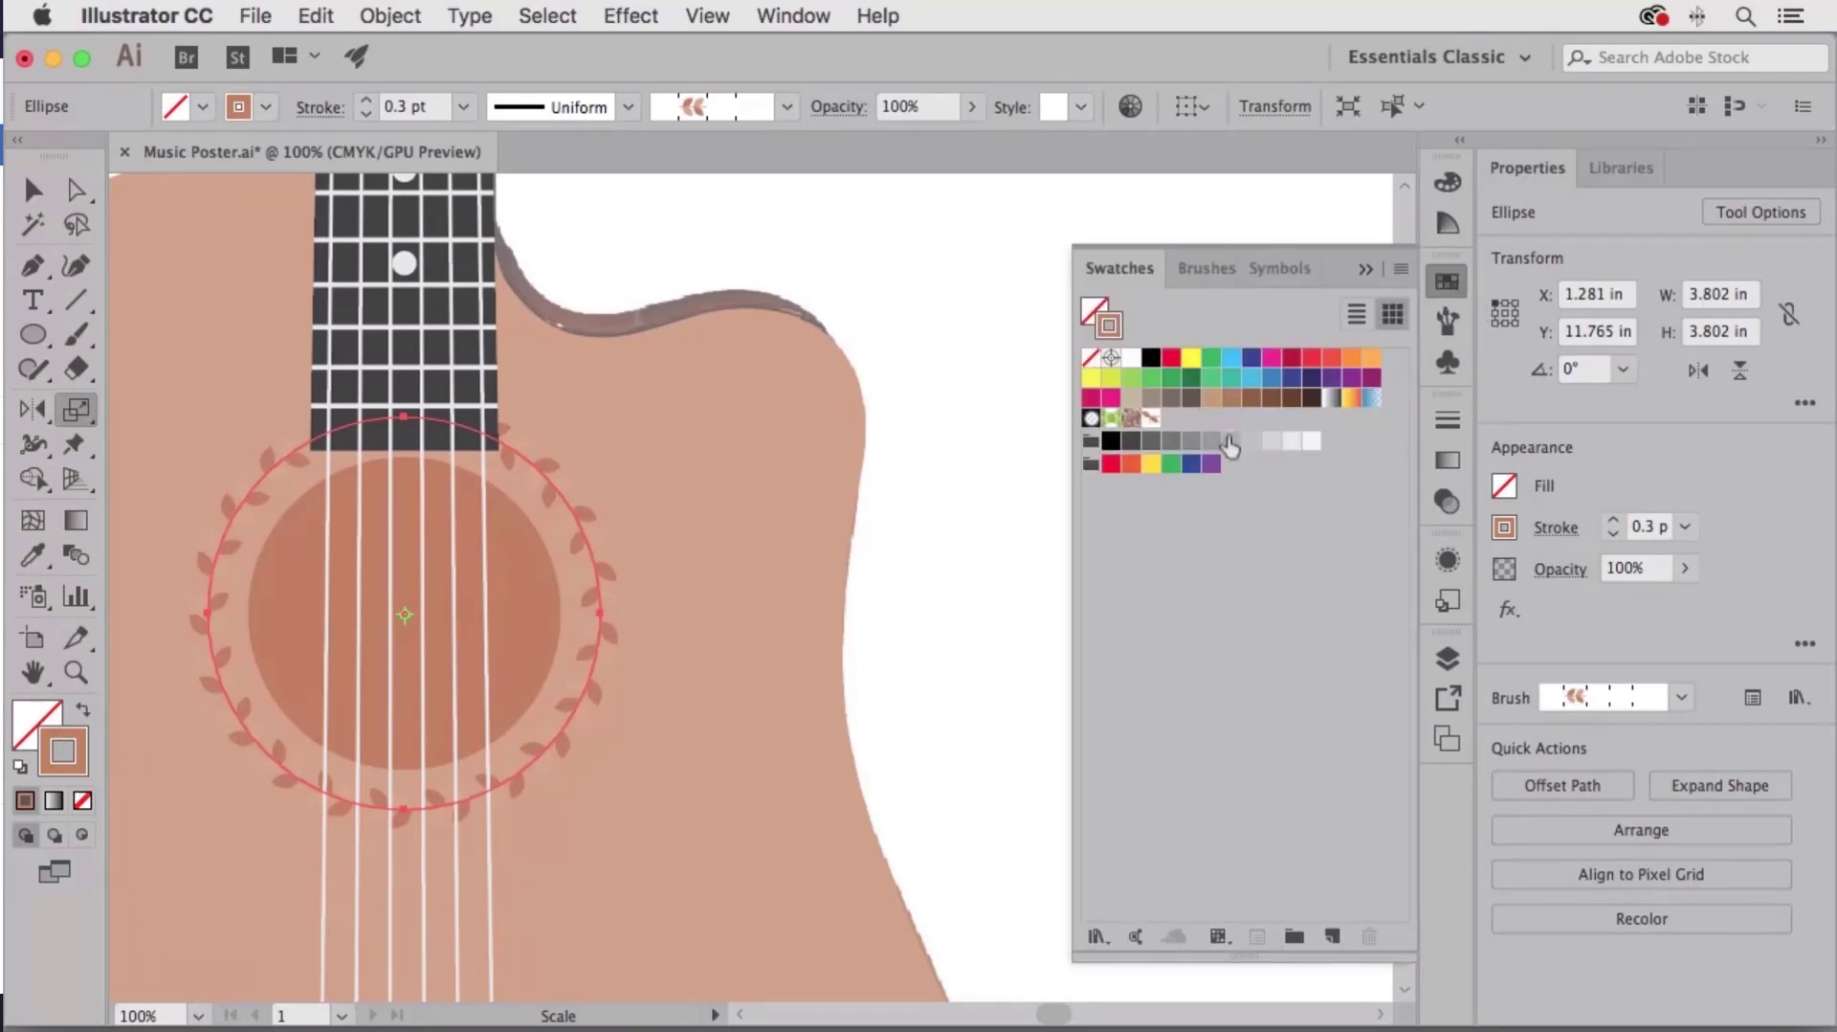
click(1253, 379)
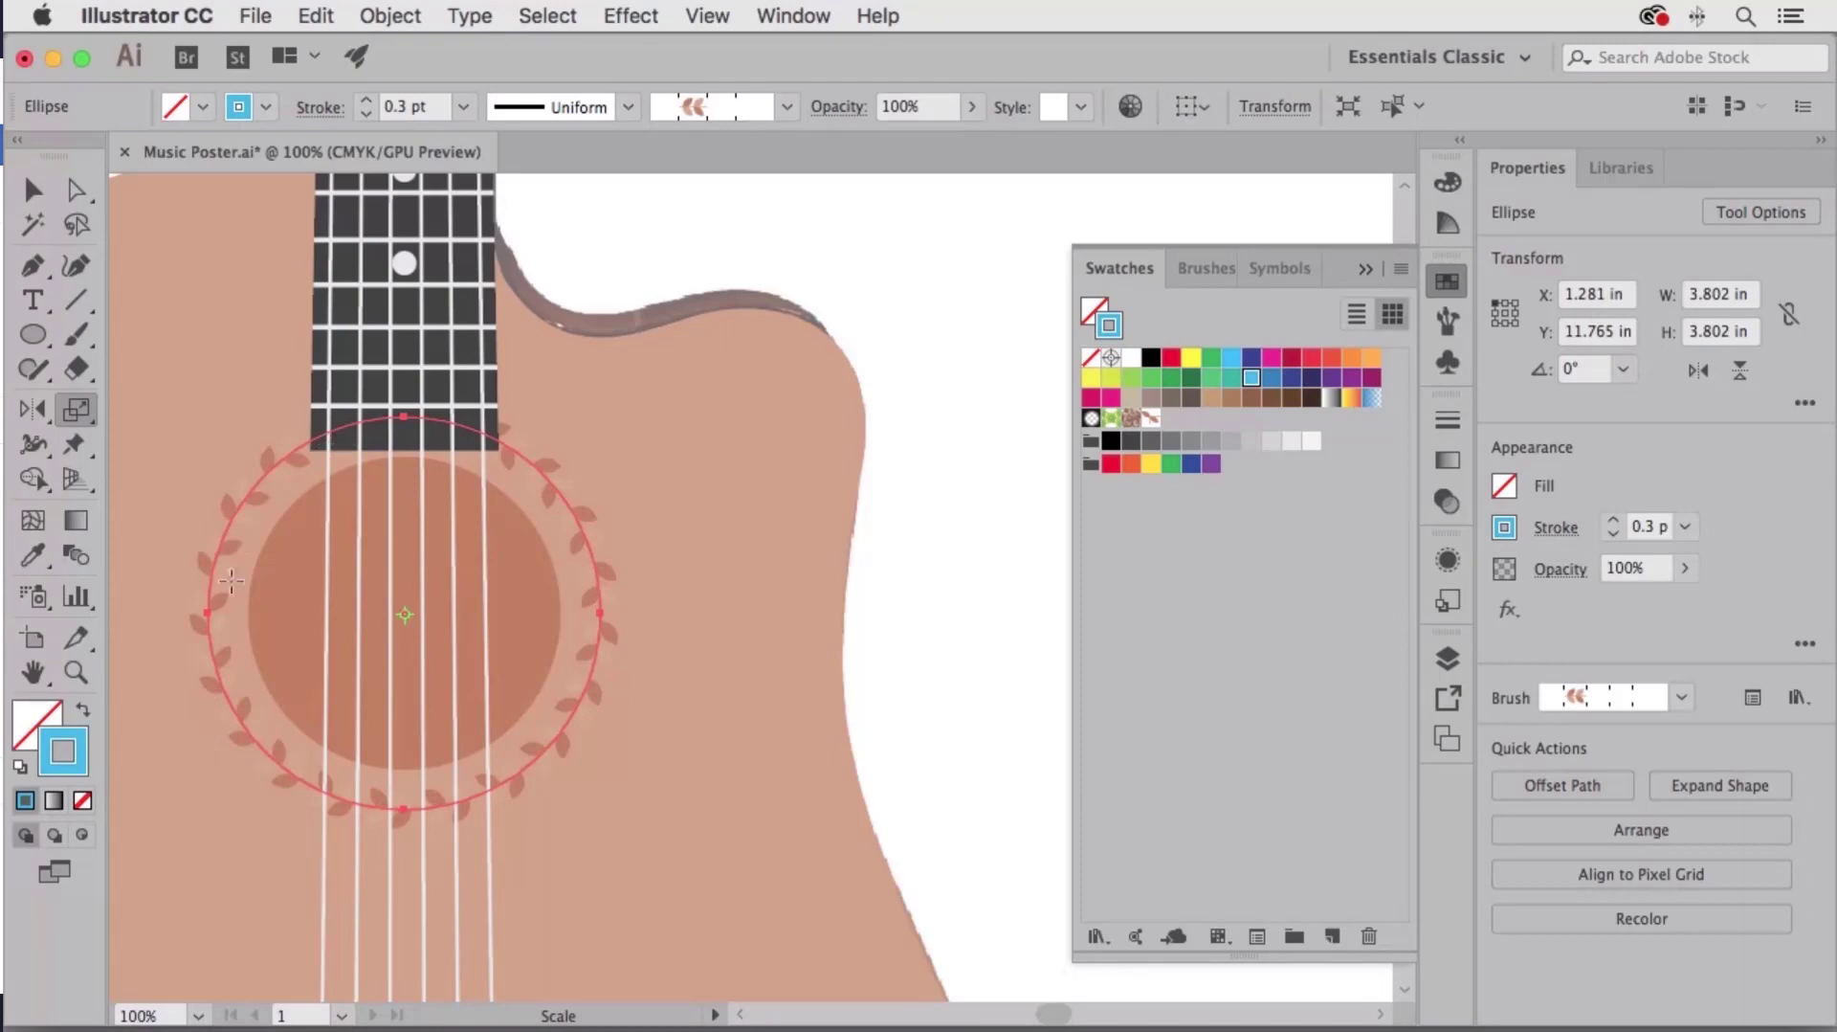
click(1448, 281)
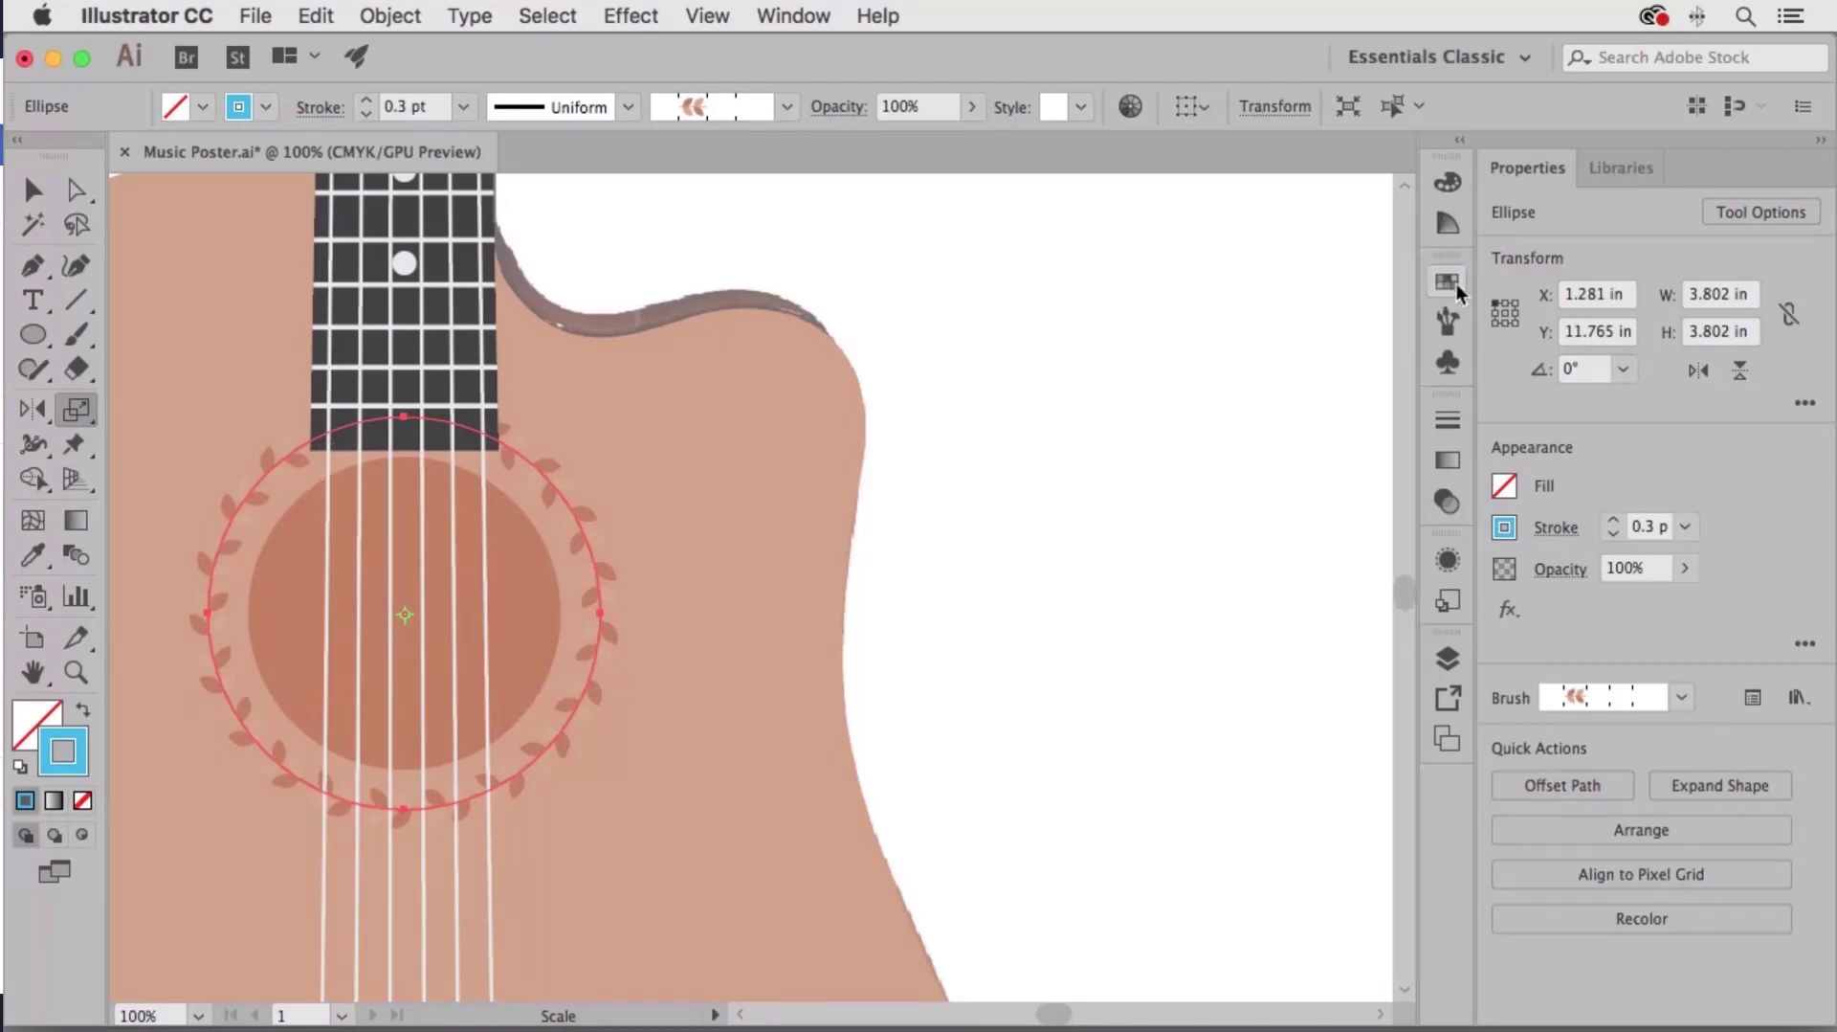
Bring the original leaf sprig beside the guitar into view, show the document's brushes, and check which leaves are light.
drag(1284, 373, 988, 746)
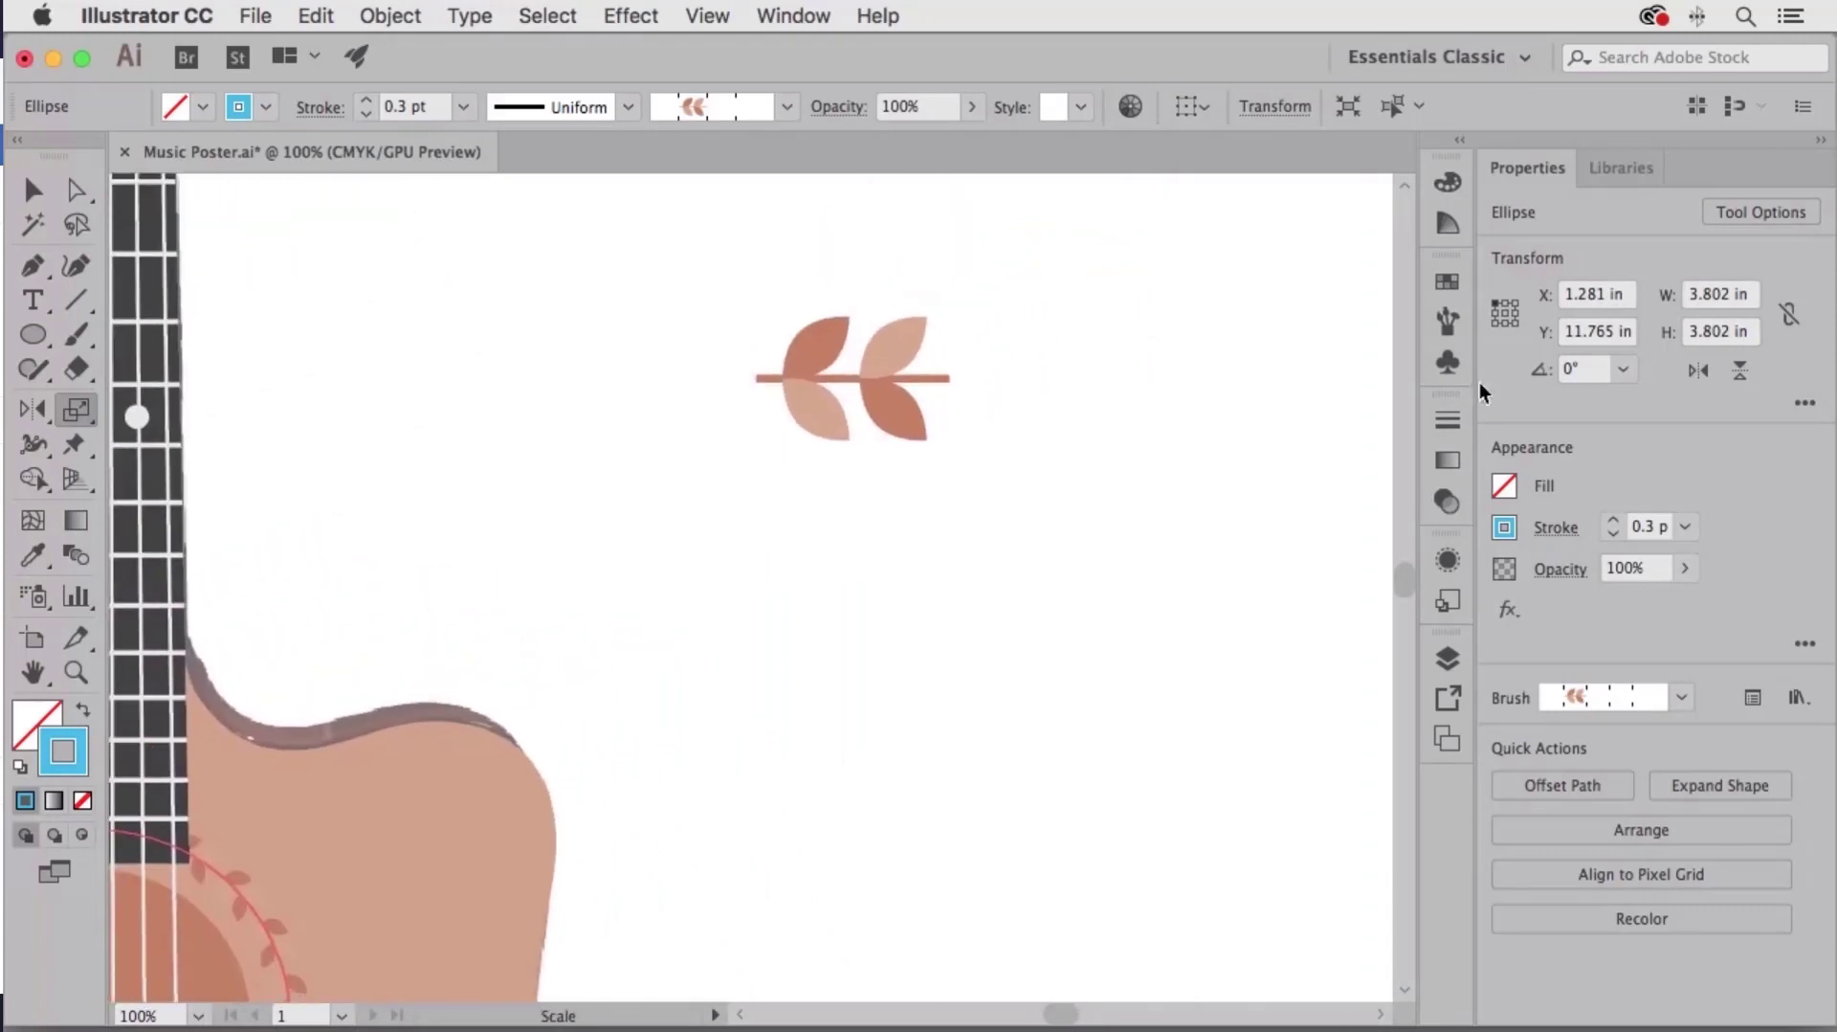
click(1448, 331)
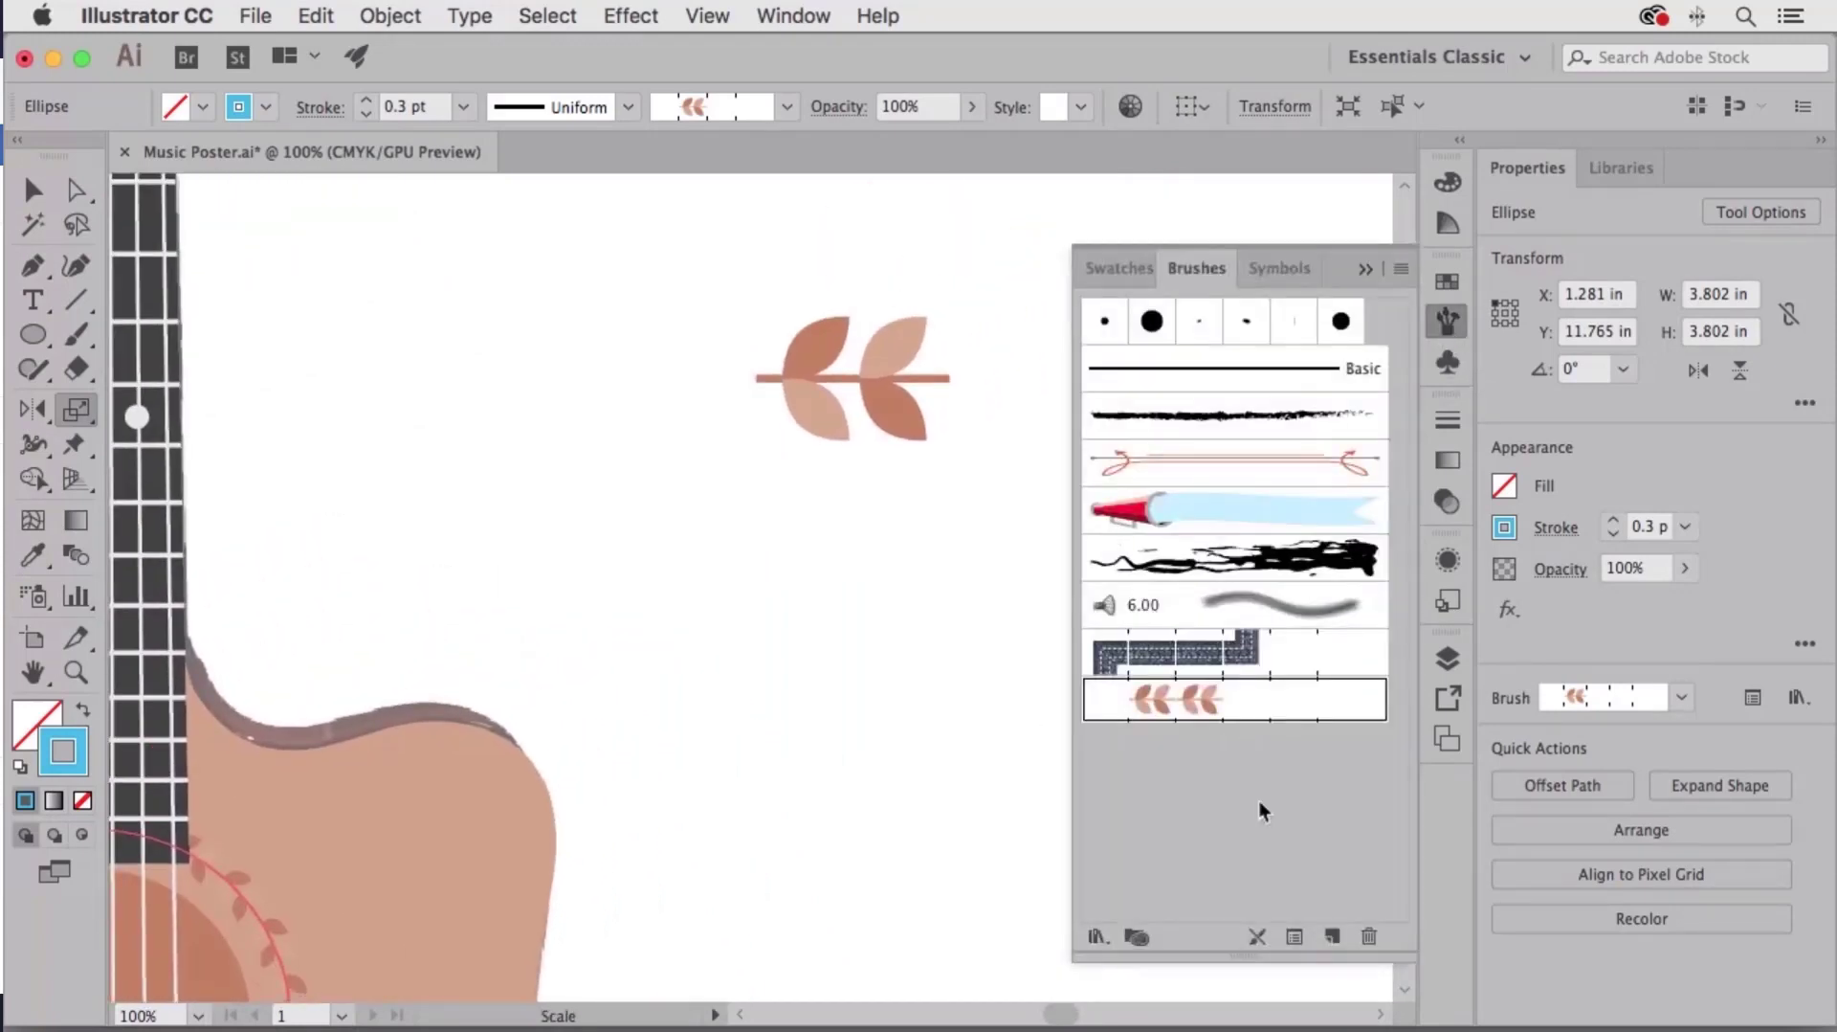
mouse_move(1198, 713)
mouse_down()
mouse_move(808, 654)
mouse_move(707, 580)
mouse_up()
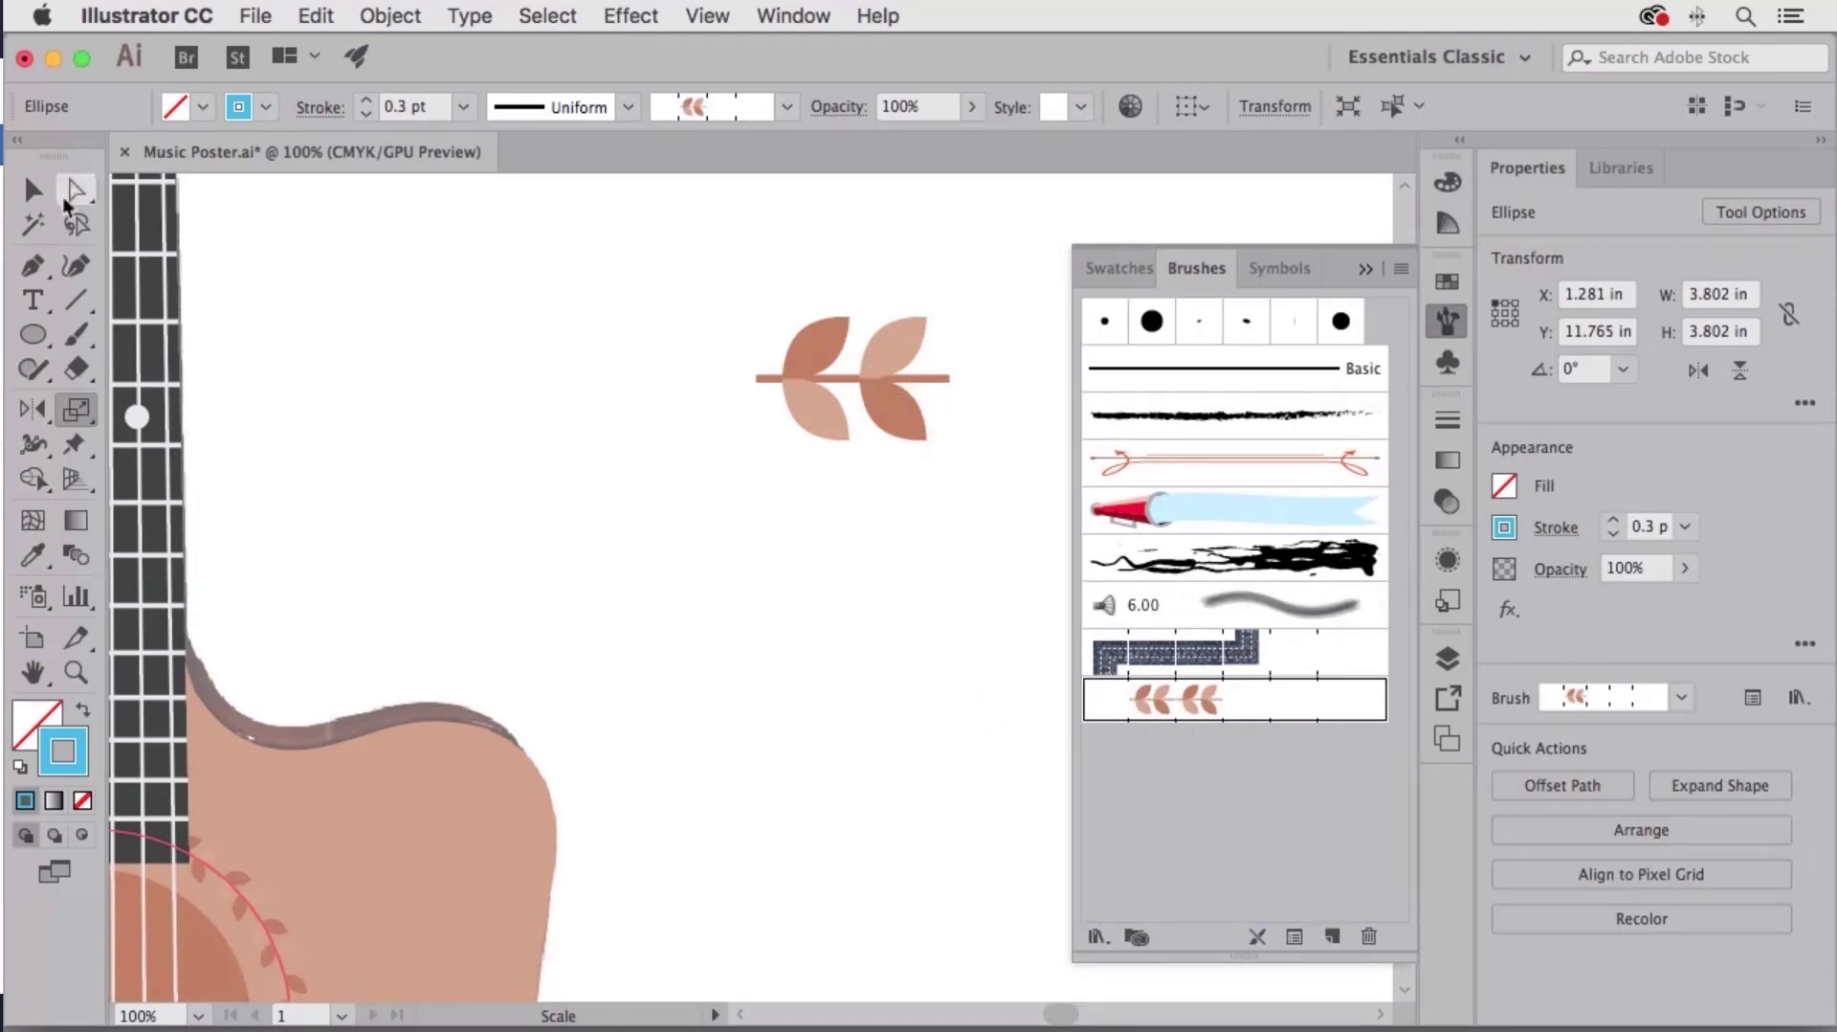
click(35, 190)
click(693, 394)
click(878, 389)
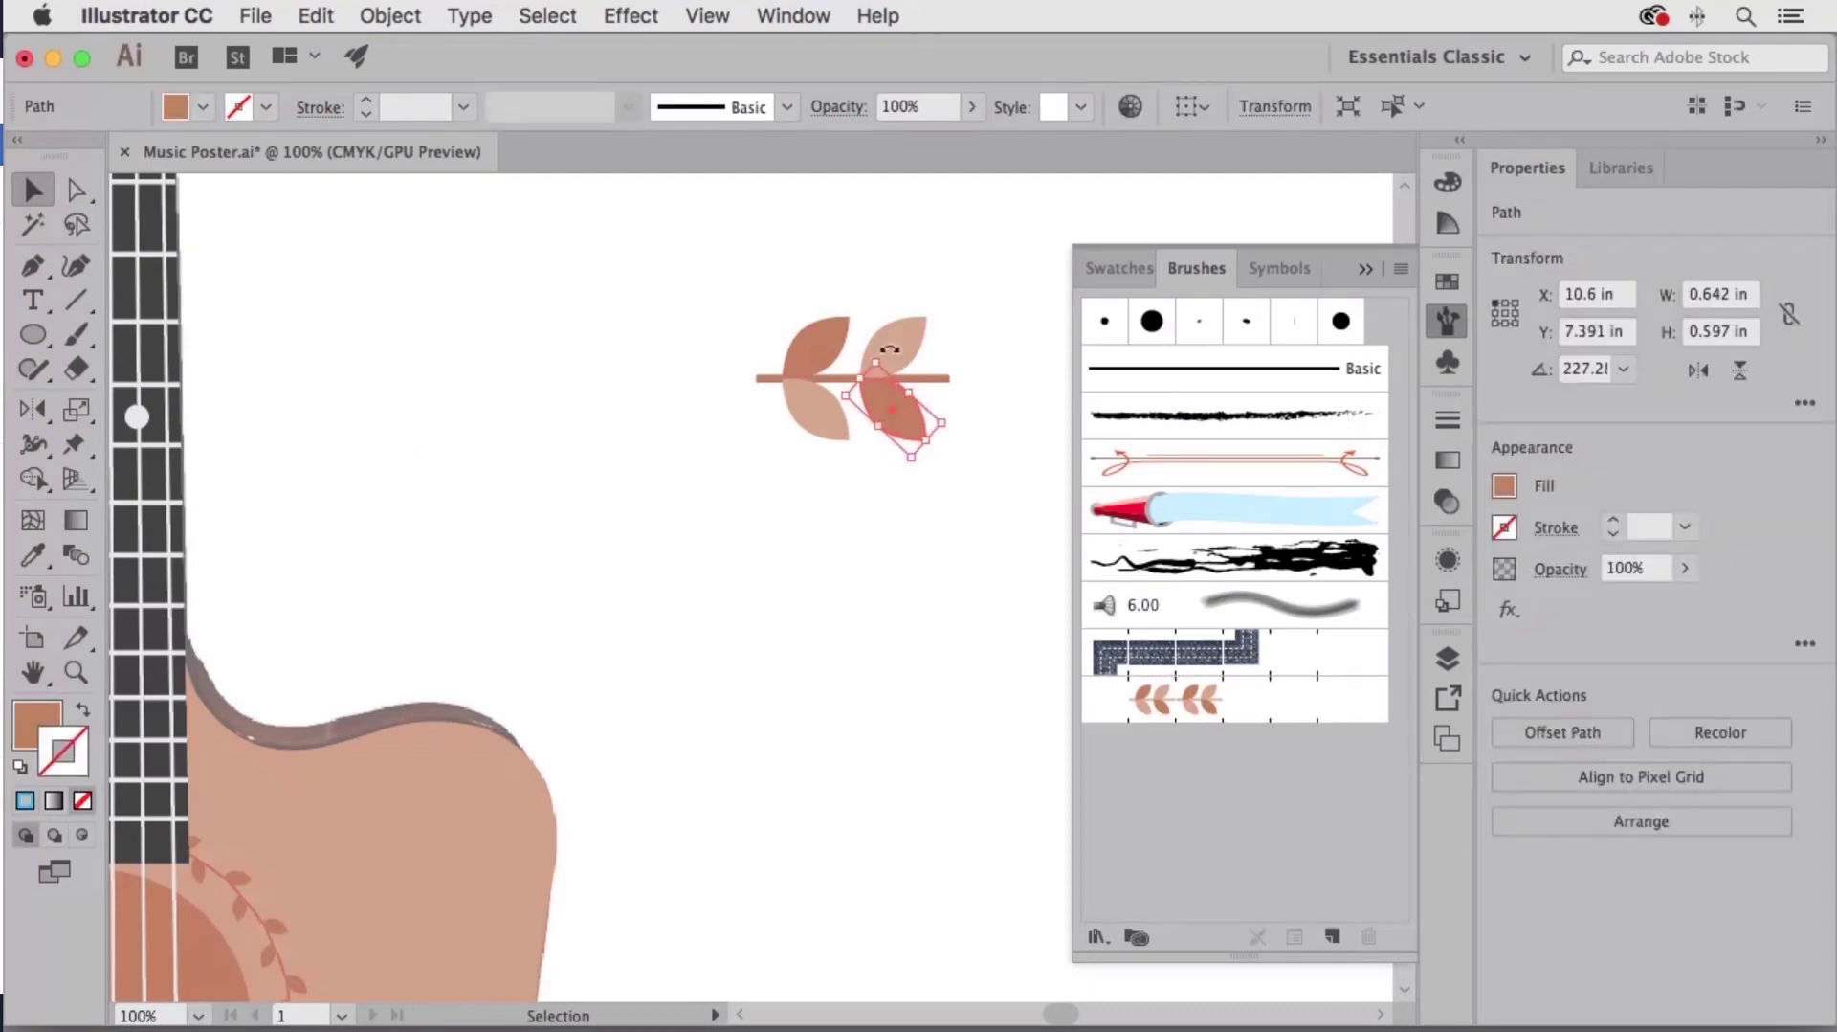
click(905, 347)
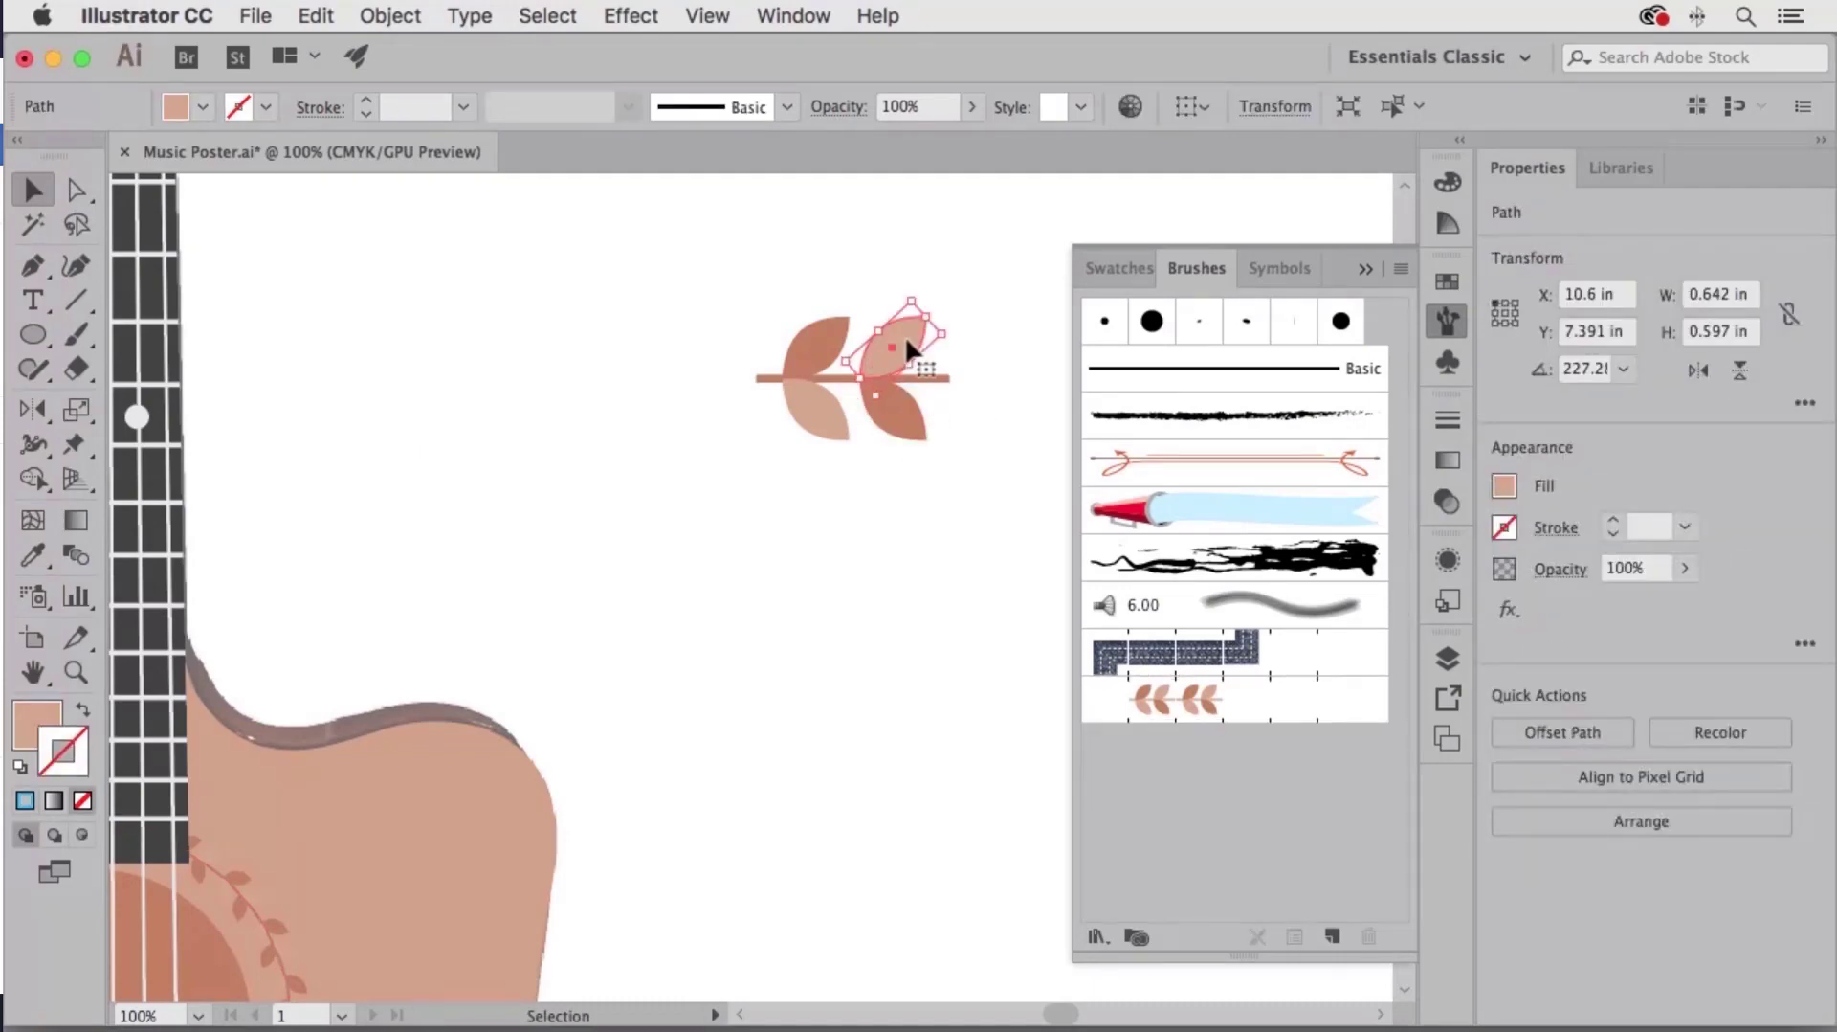
click(883, 571)
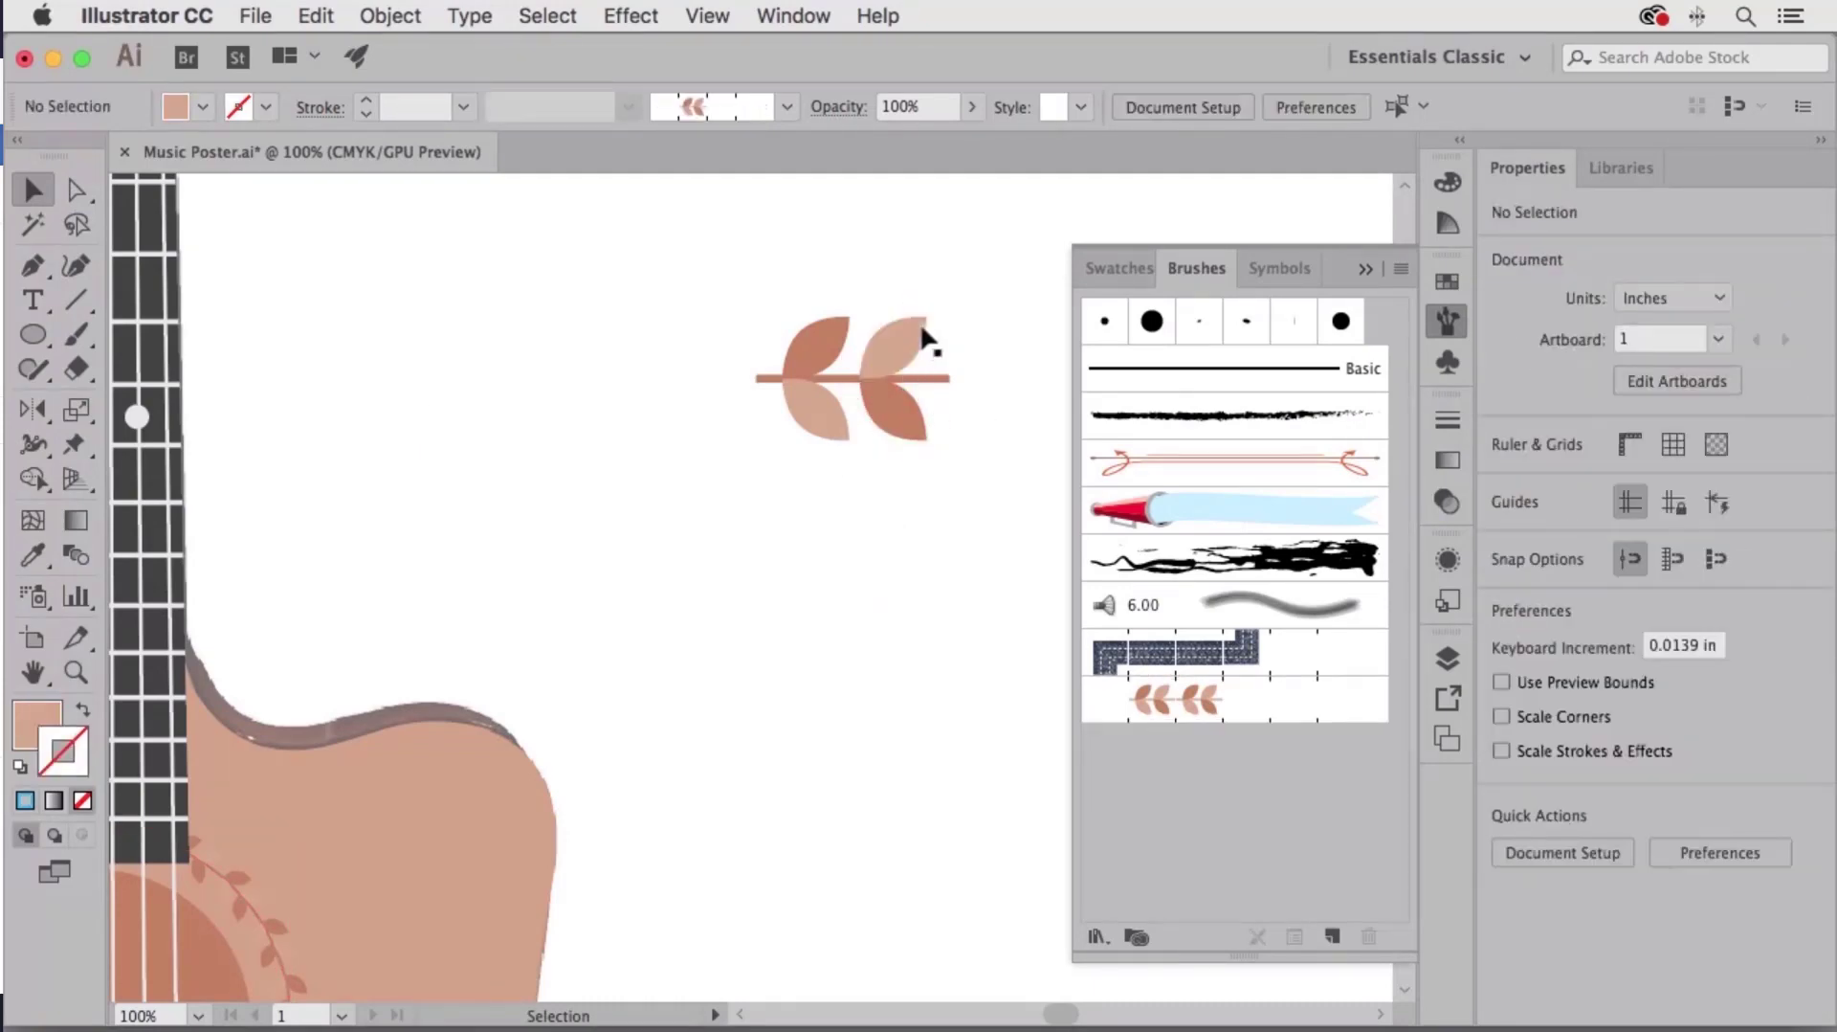
Fill the sprig's upper-right and lower-left leaves with the lightest gray swatch, leaving them without a stroke.
click(897, 344)
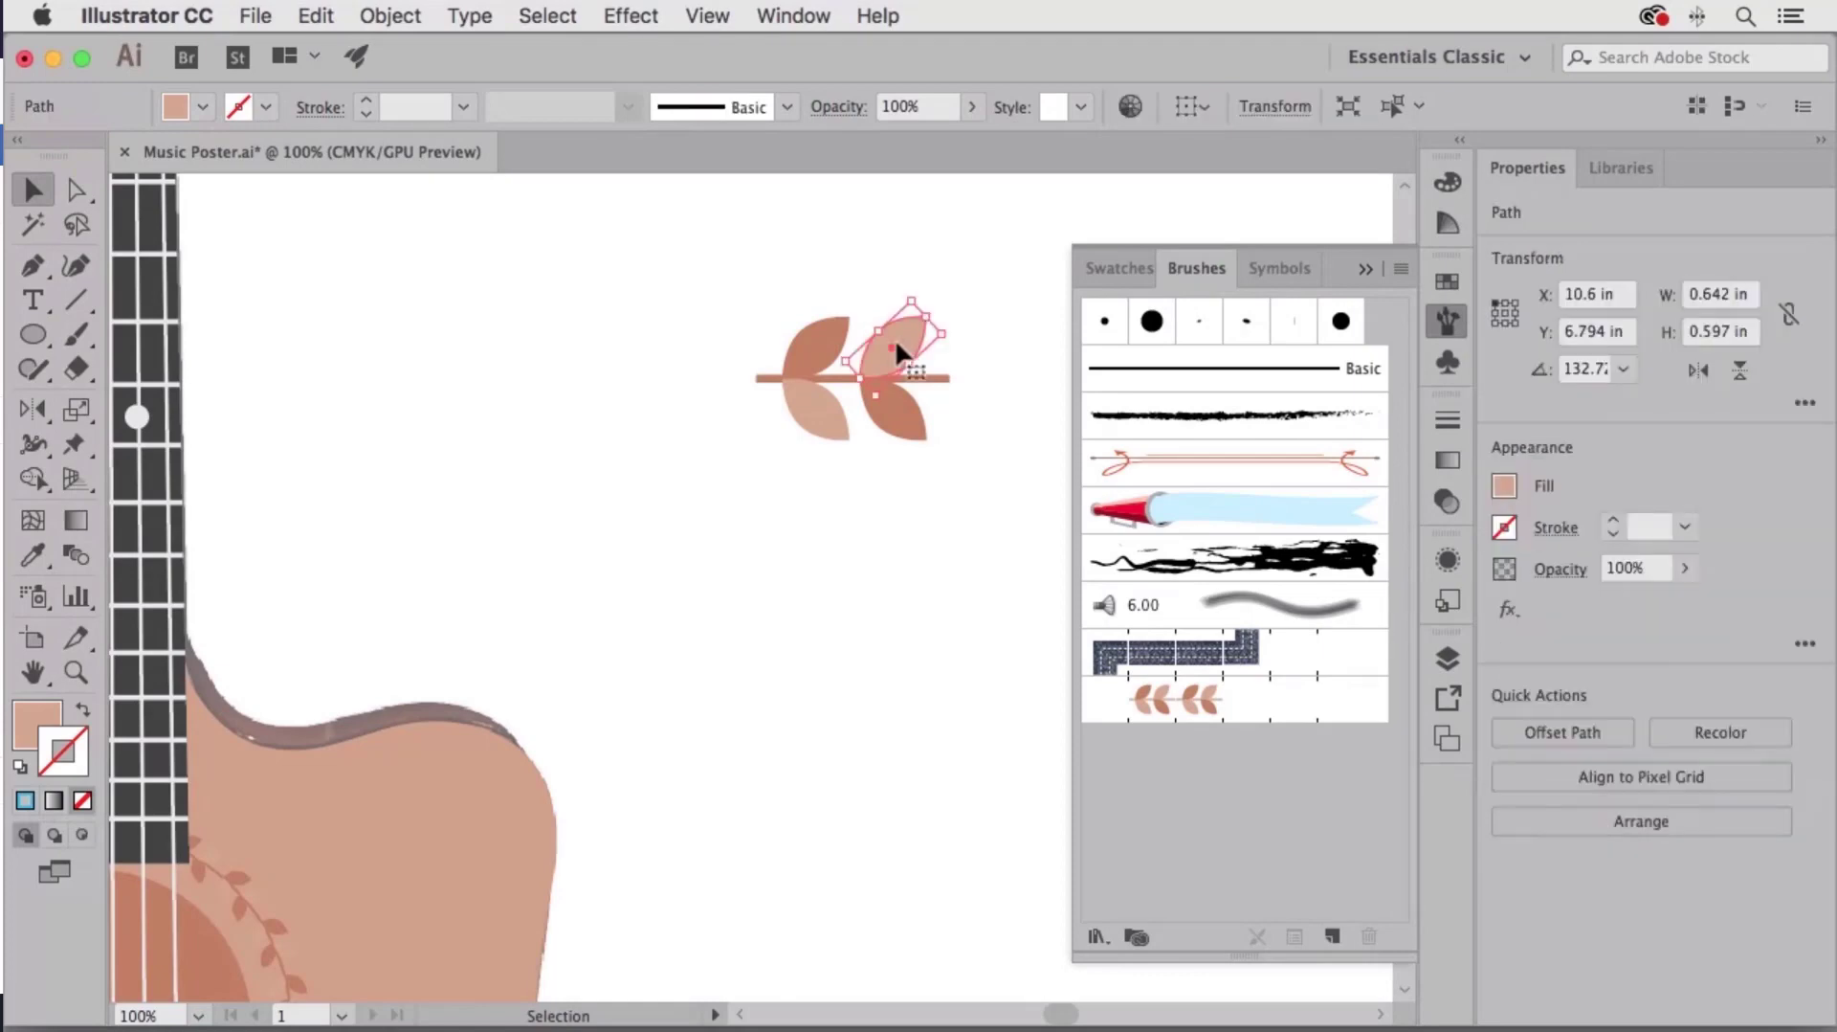
shift+click(817, 421)
click(1448, 281)
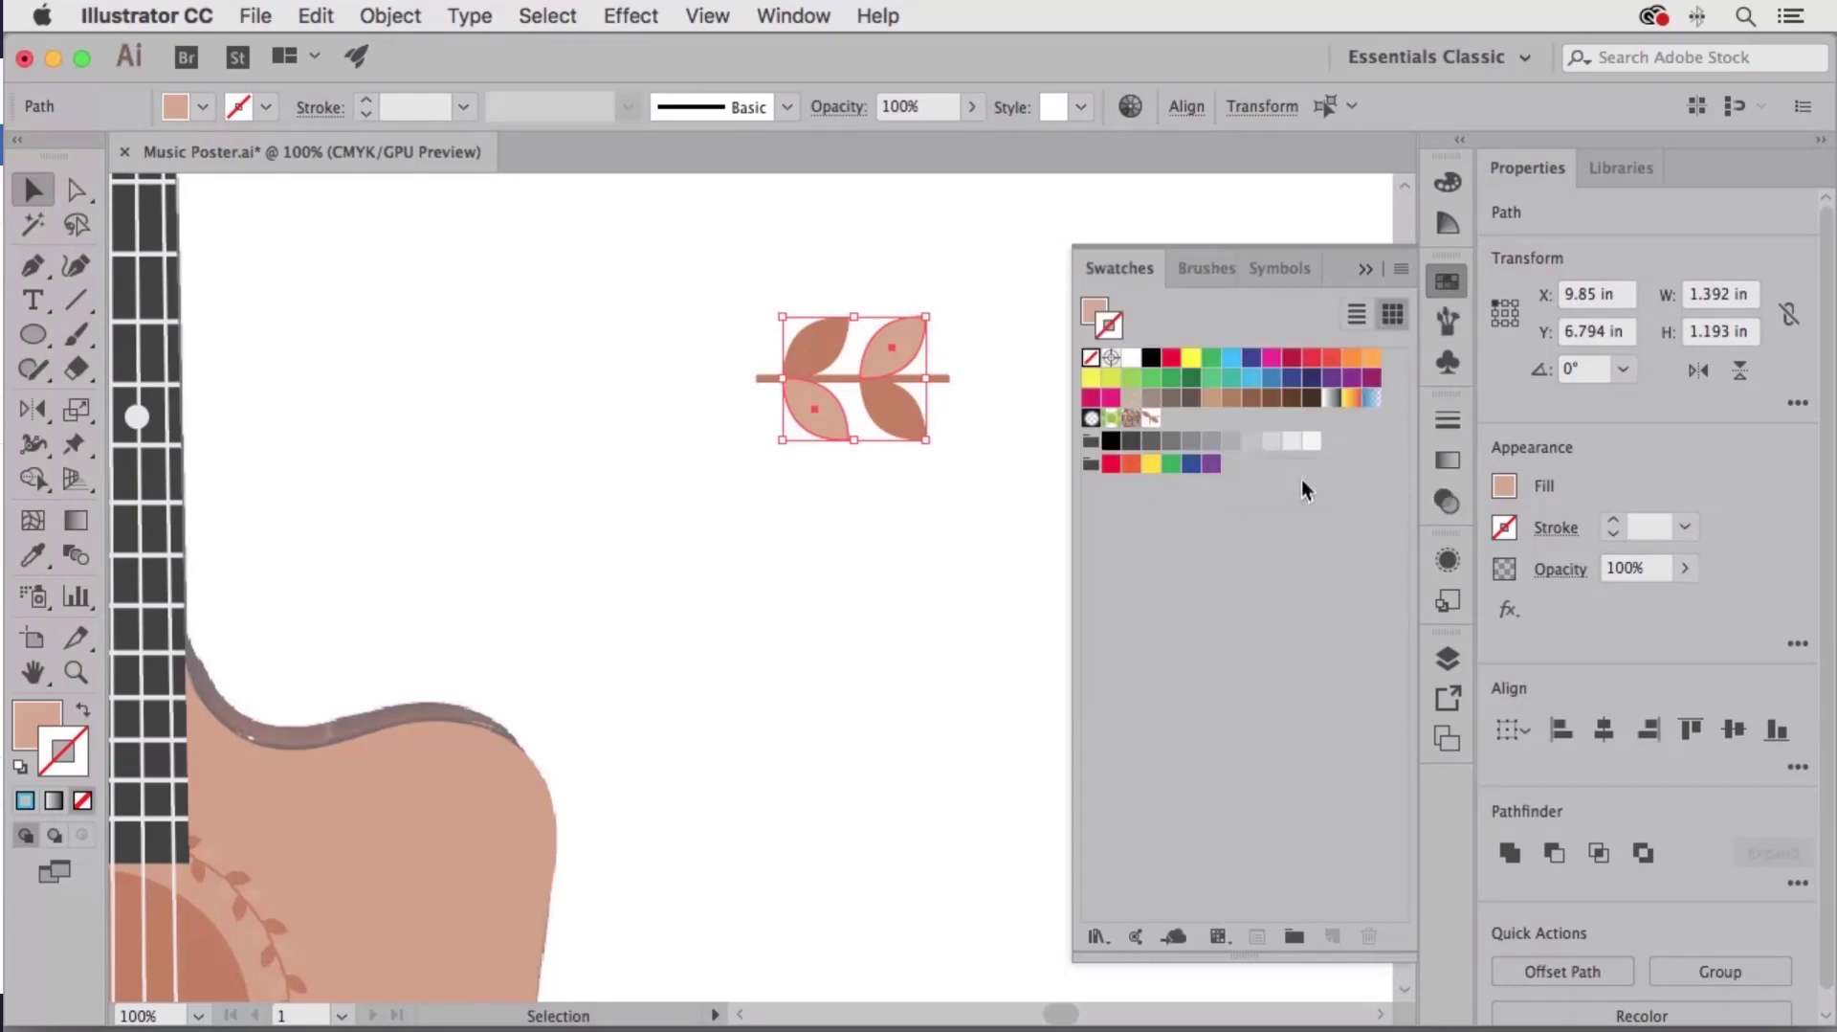
click(1310, 442)
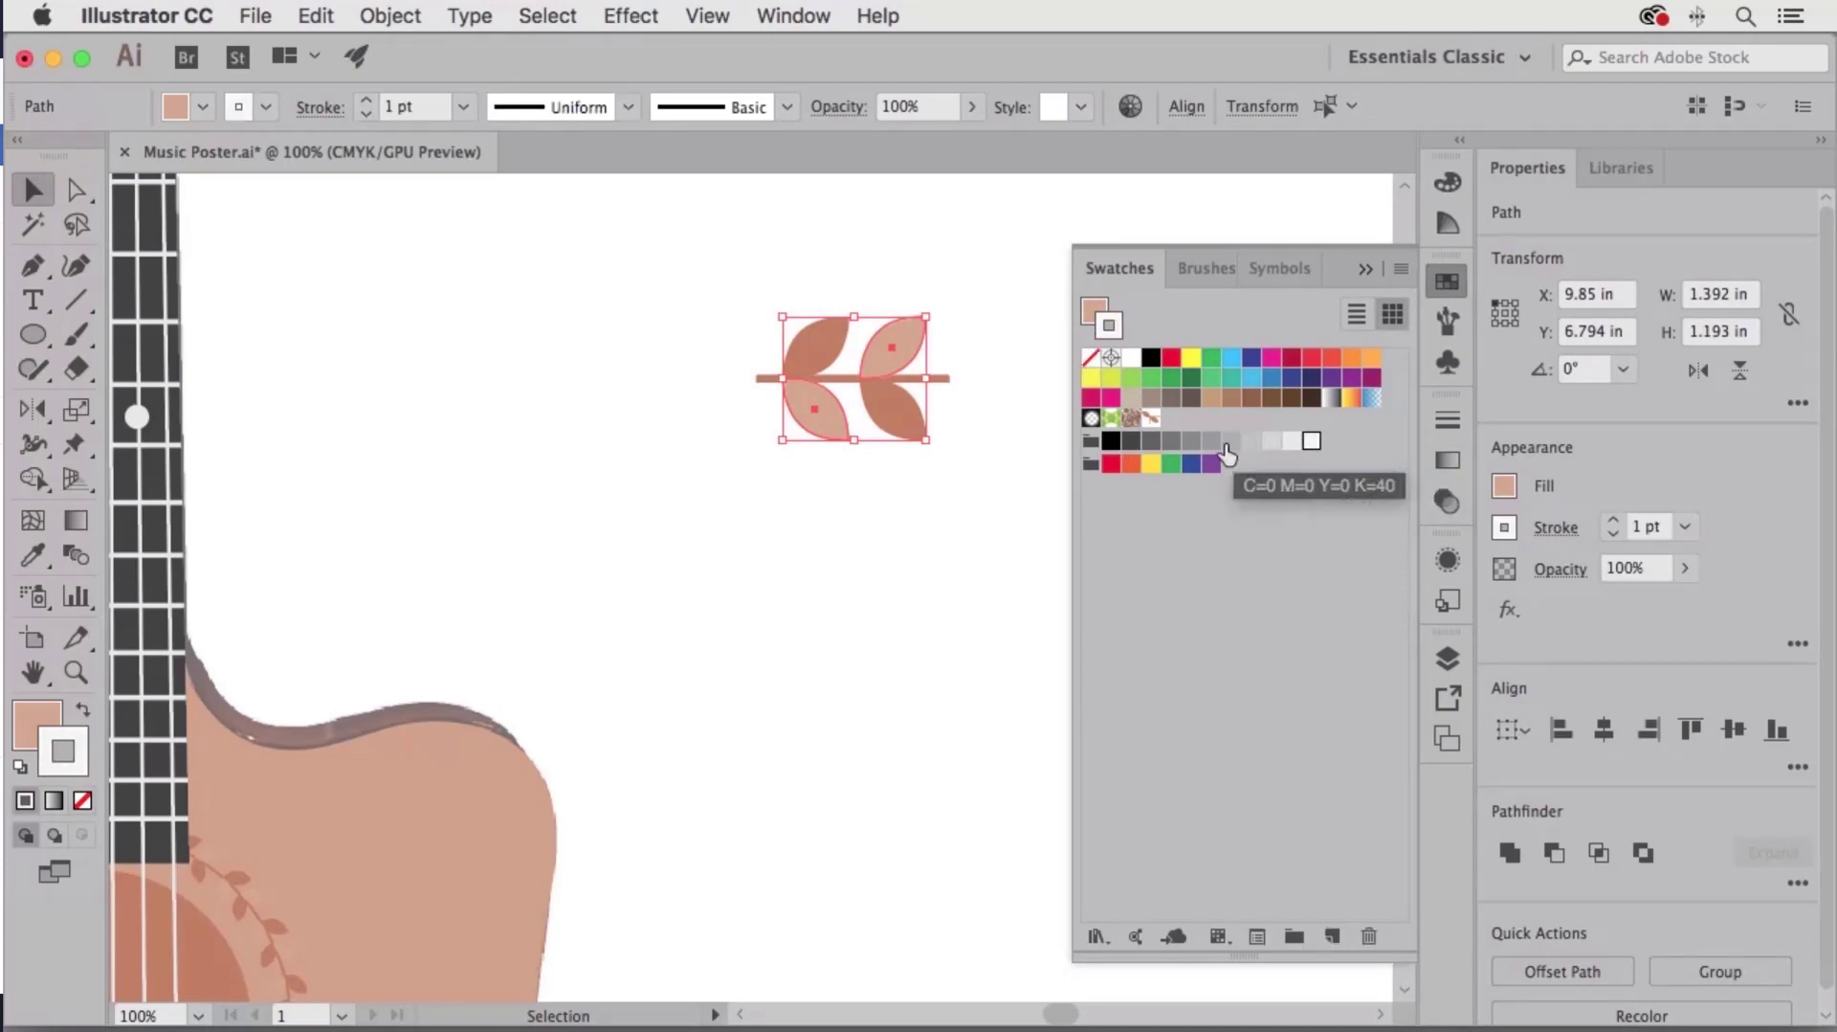
key(slash)
key(x)
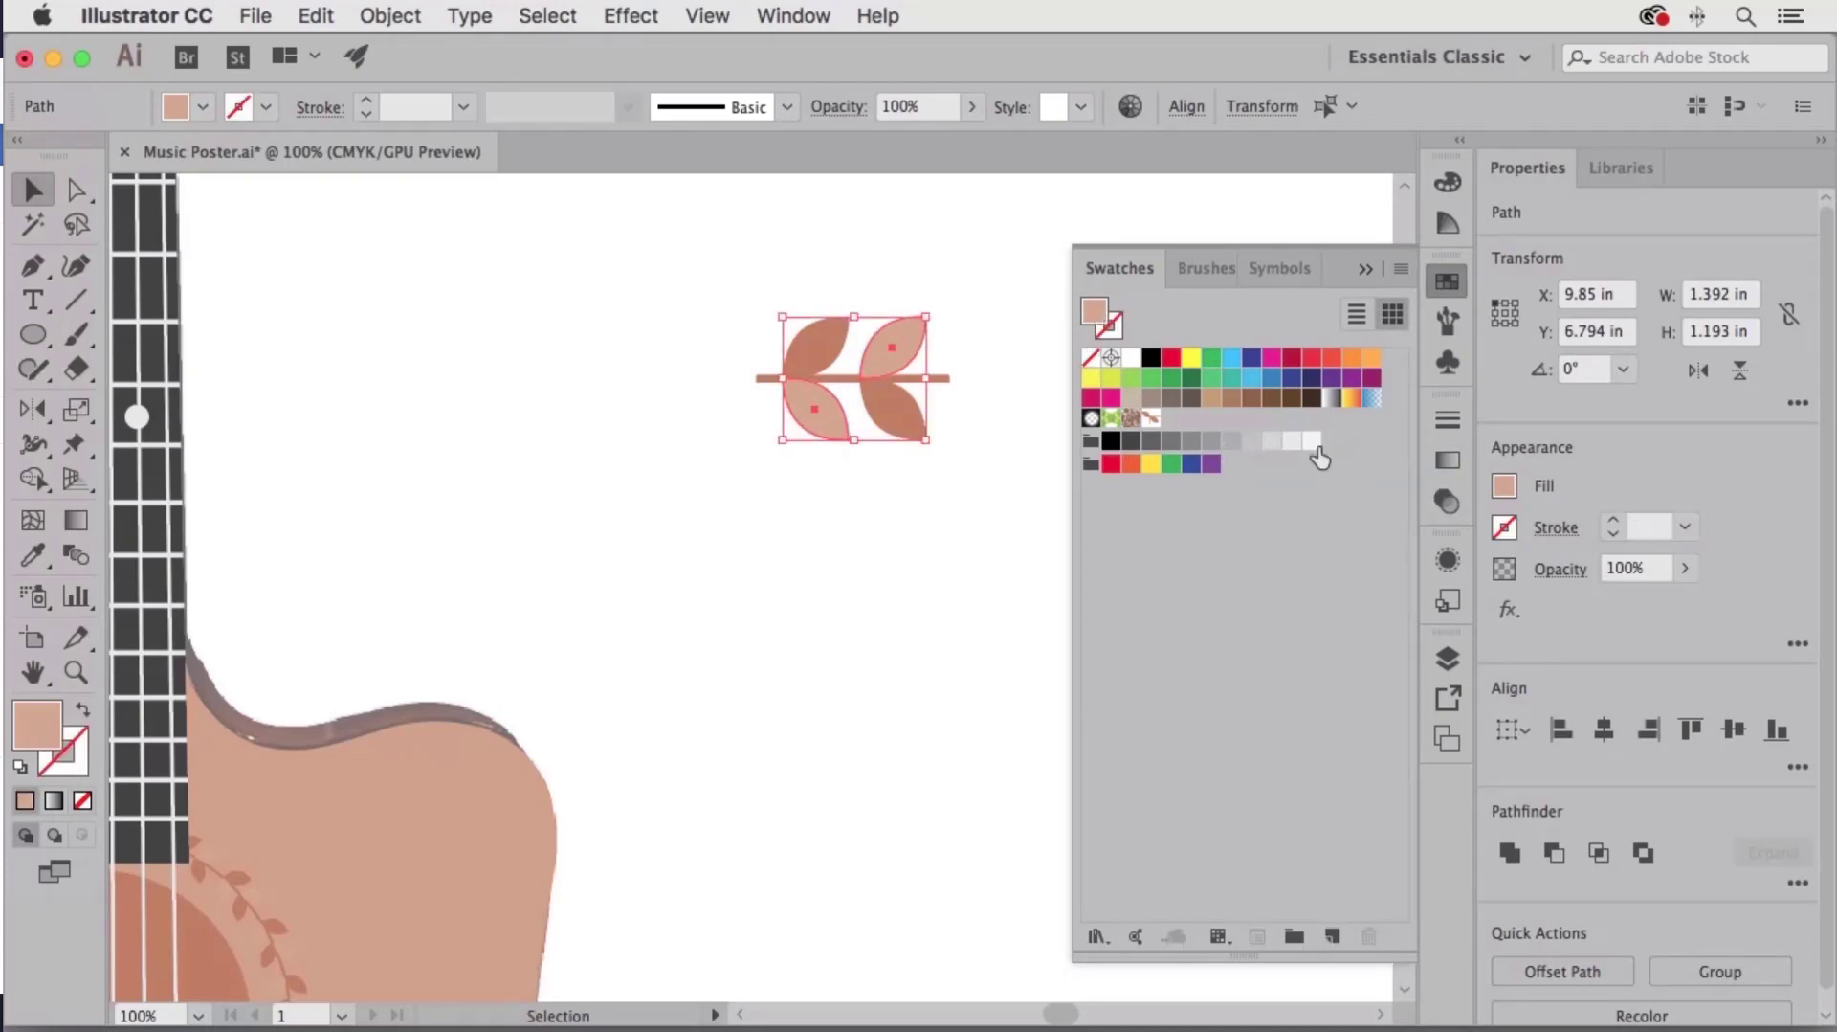
click(1307, 443)
click(960, 543)
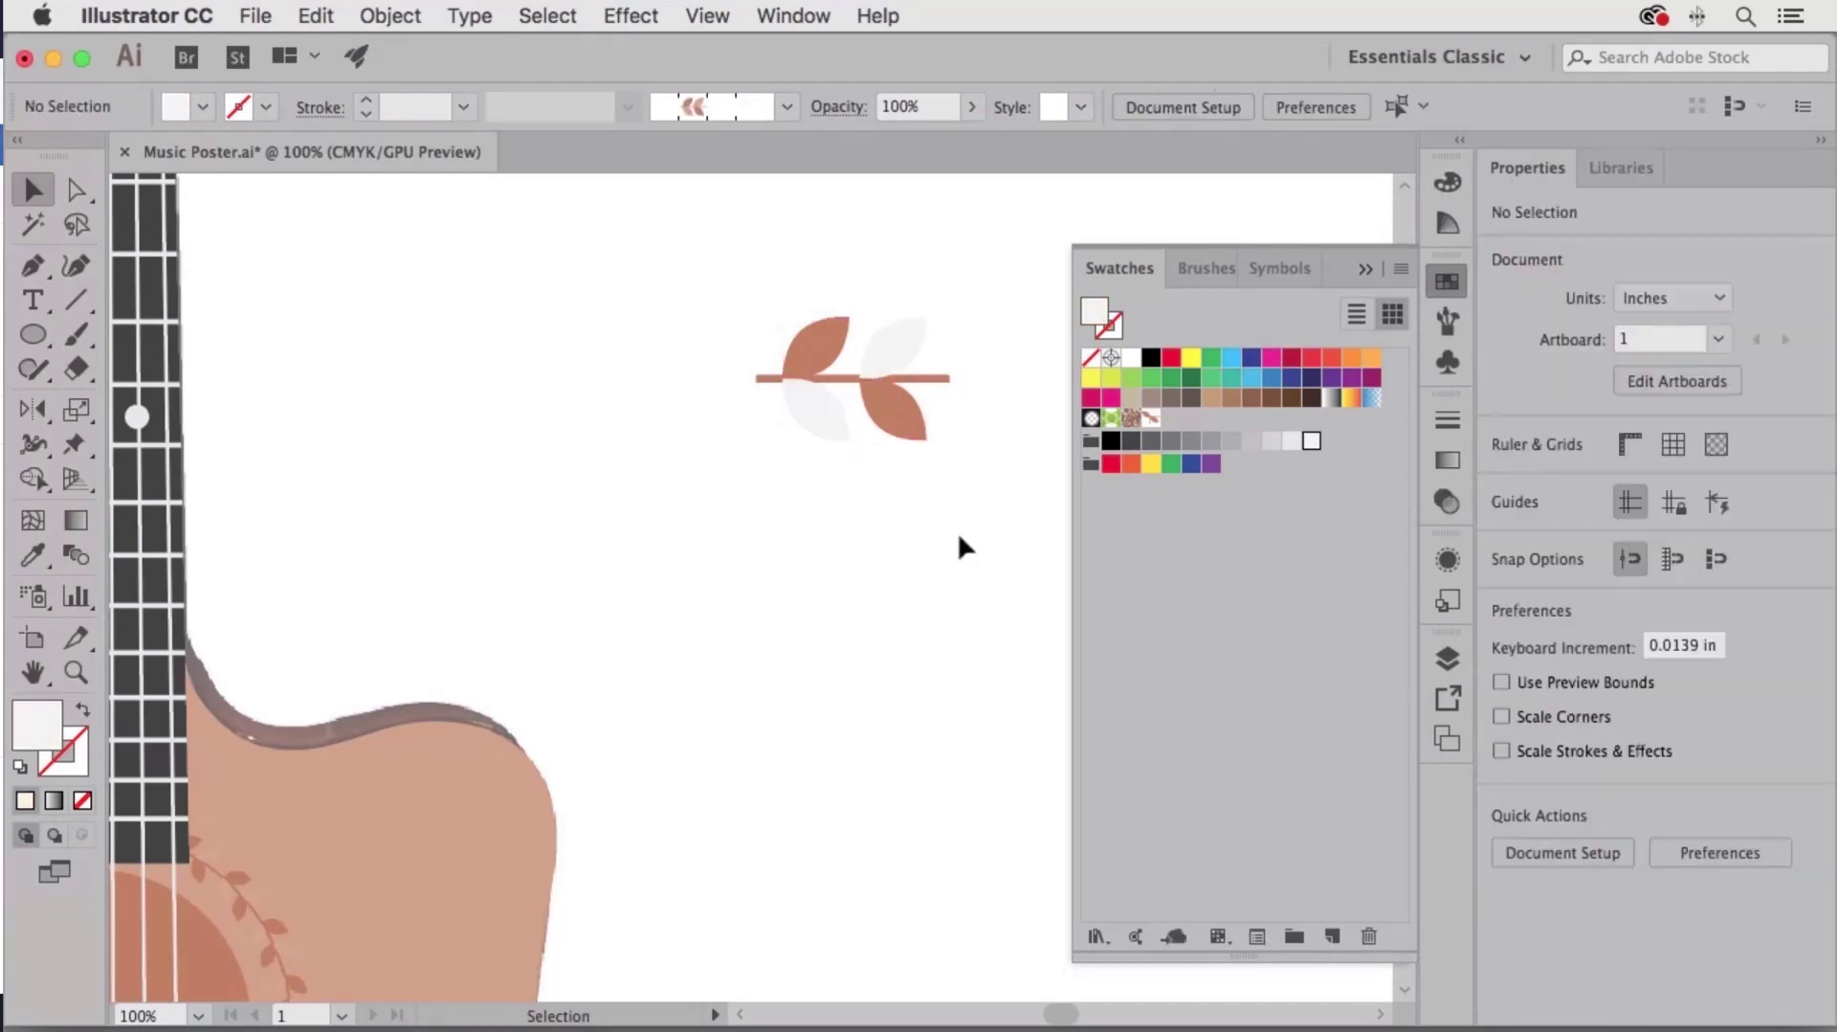
Bring the sprig's horizontal stem line to the front of the leaves.
drag(718, 309, 970, 473)
click(969, 390)
click(925, 380)
click(390, 15)
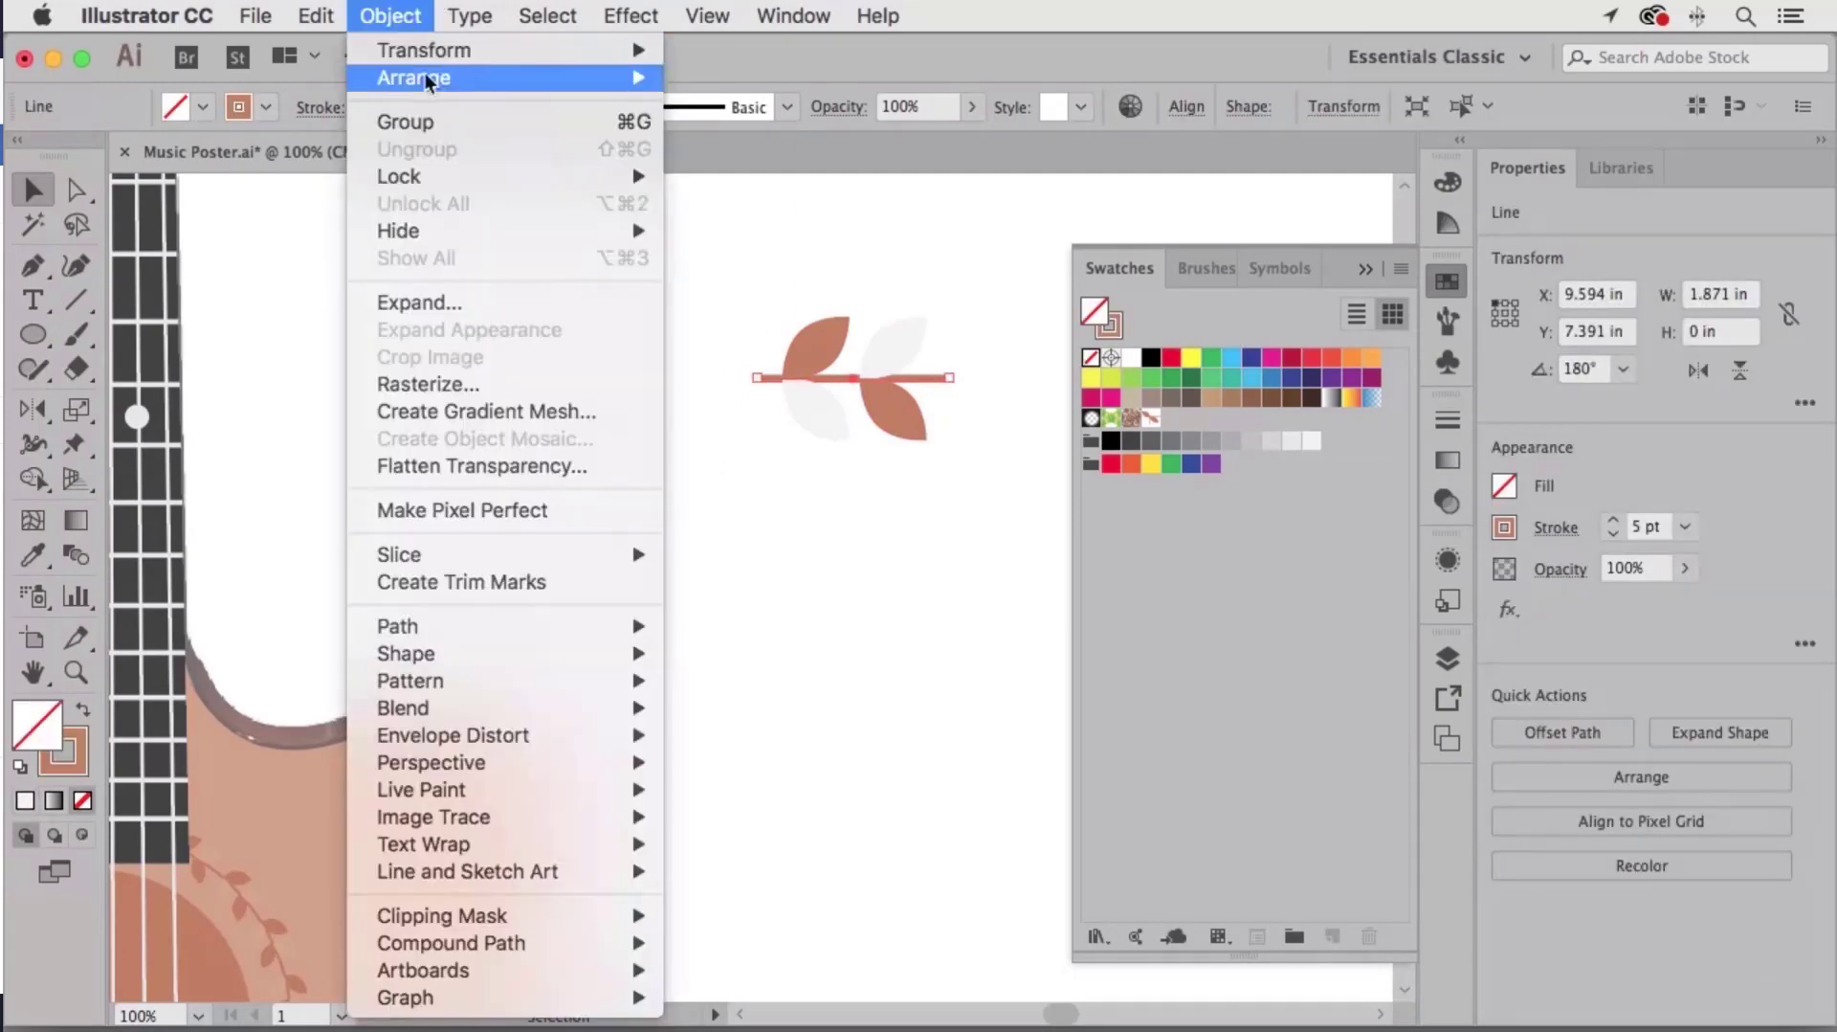
mouse_move(536, 77)
click(708, 84)
Replace the side tile of the Inlay pattern brush with the whole recolored sprig.
drag(713, 297, 938, 477)
click(1448, 320)
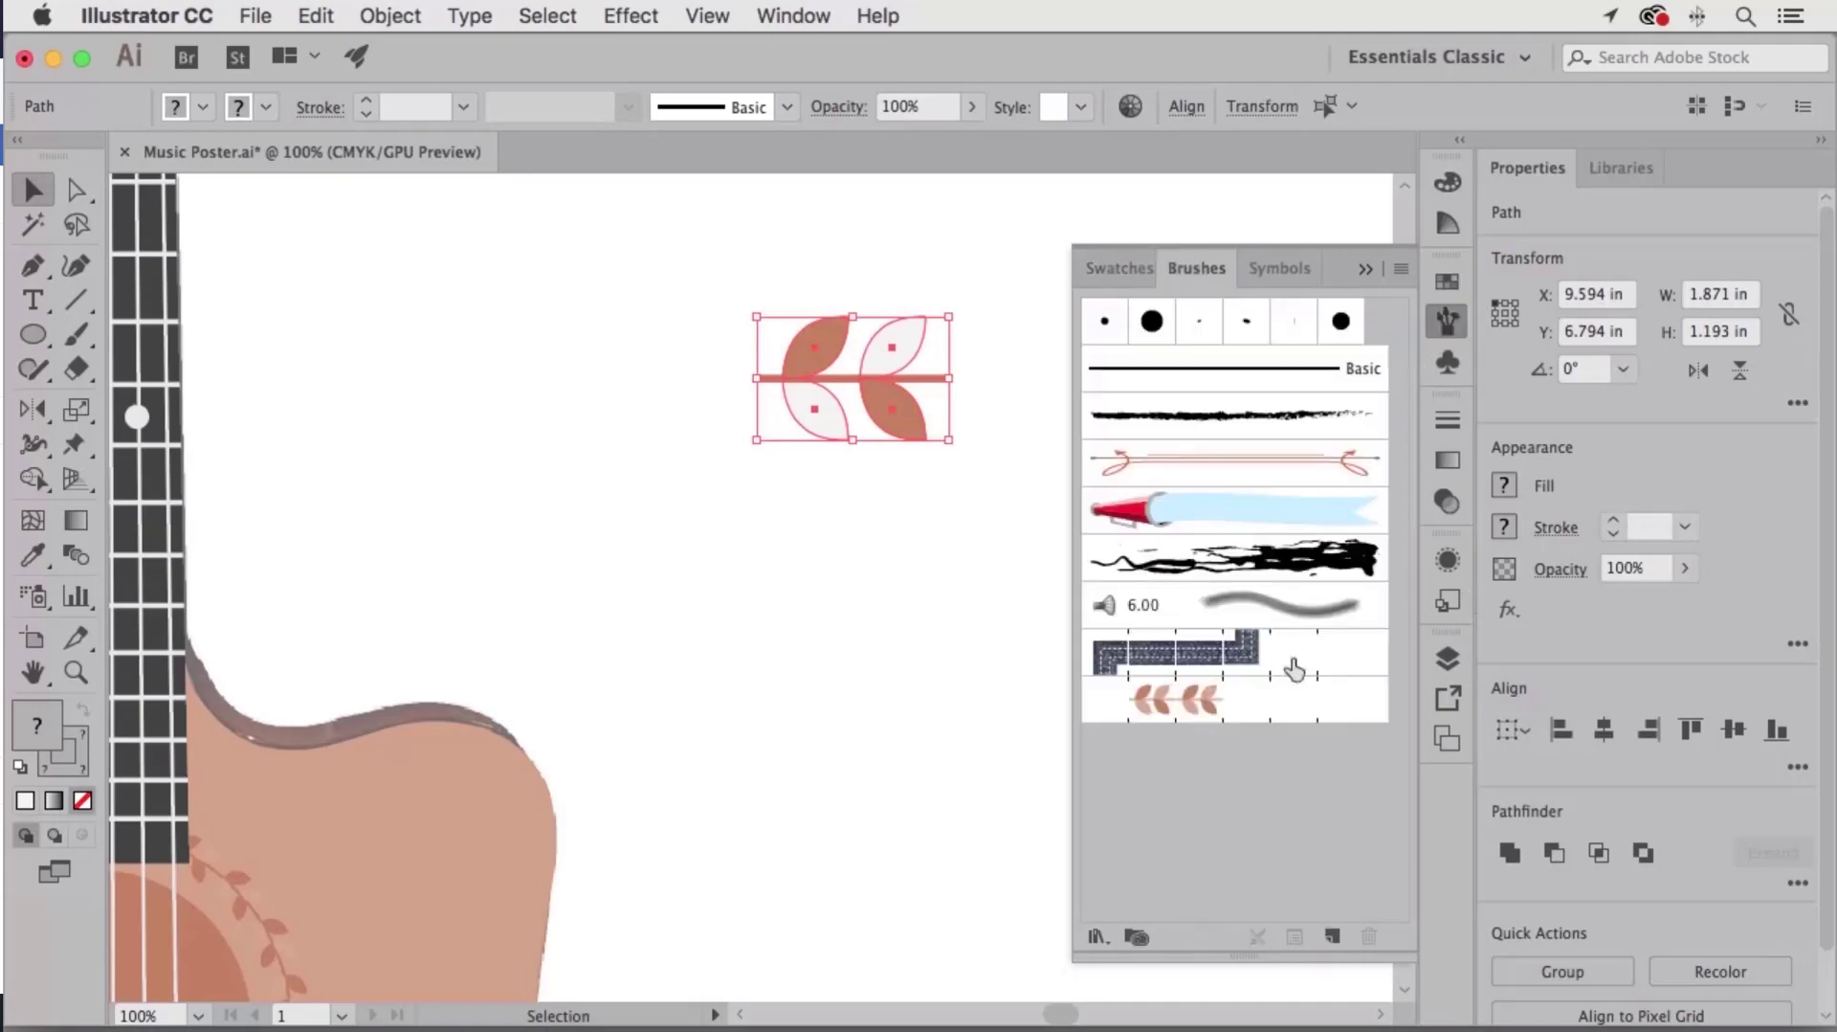
mouse_move(871, 389)
mouse_down()
mouse_move(1071, 703)
mouse_move(1183, 714)
mouse_up()
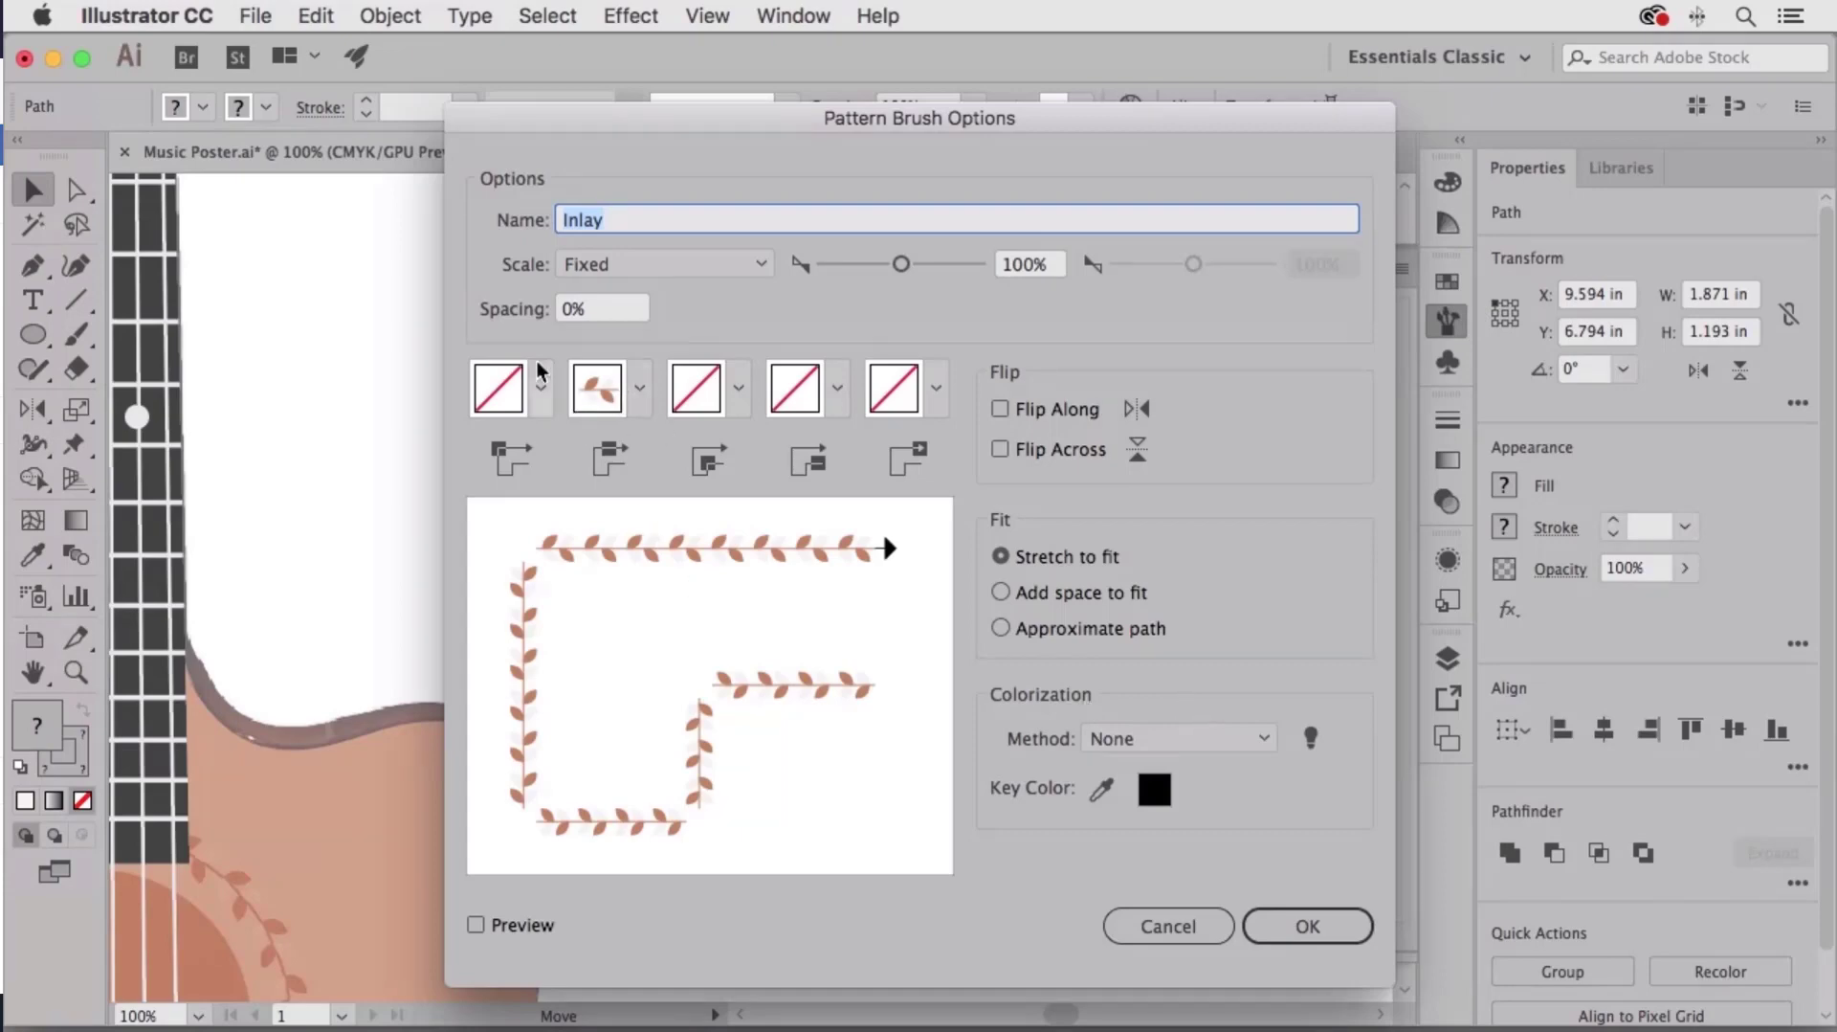
click(1320, 924)
Try the Tints and Shades colorization method for the Inlay brush and set the method back to None.
click(1217, 739)
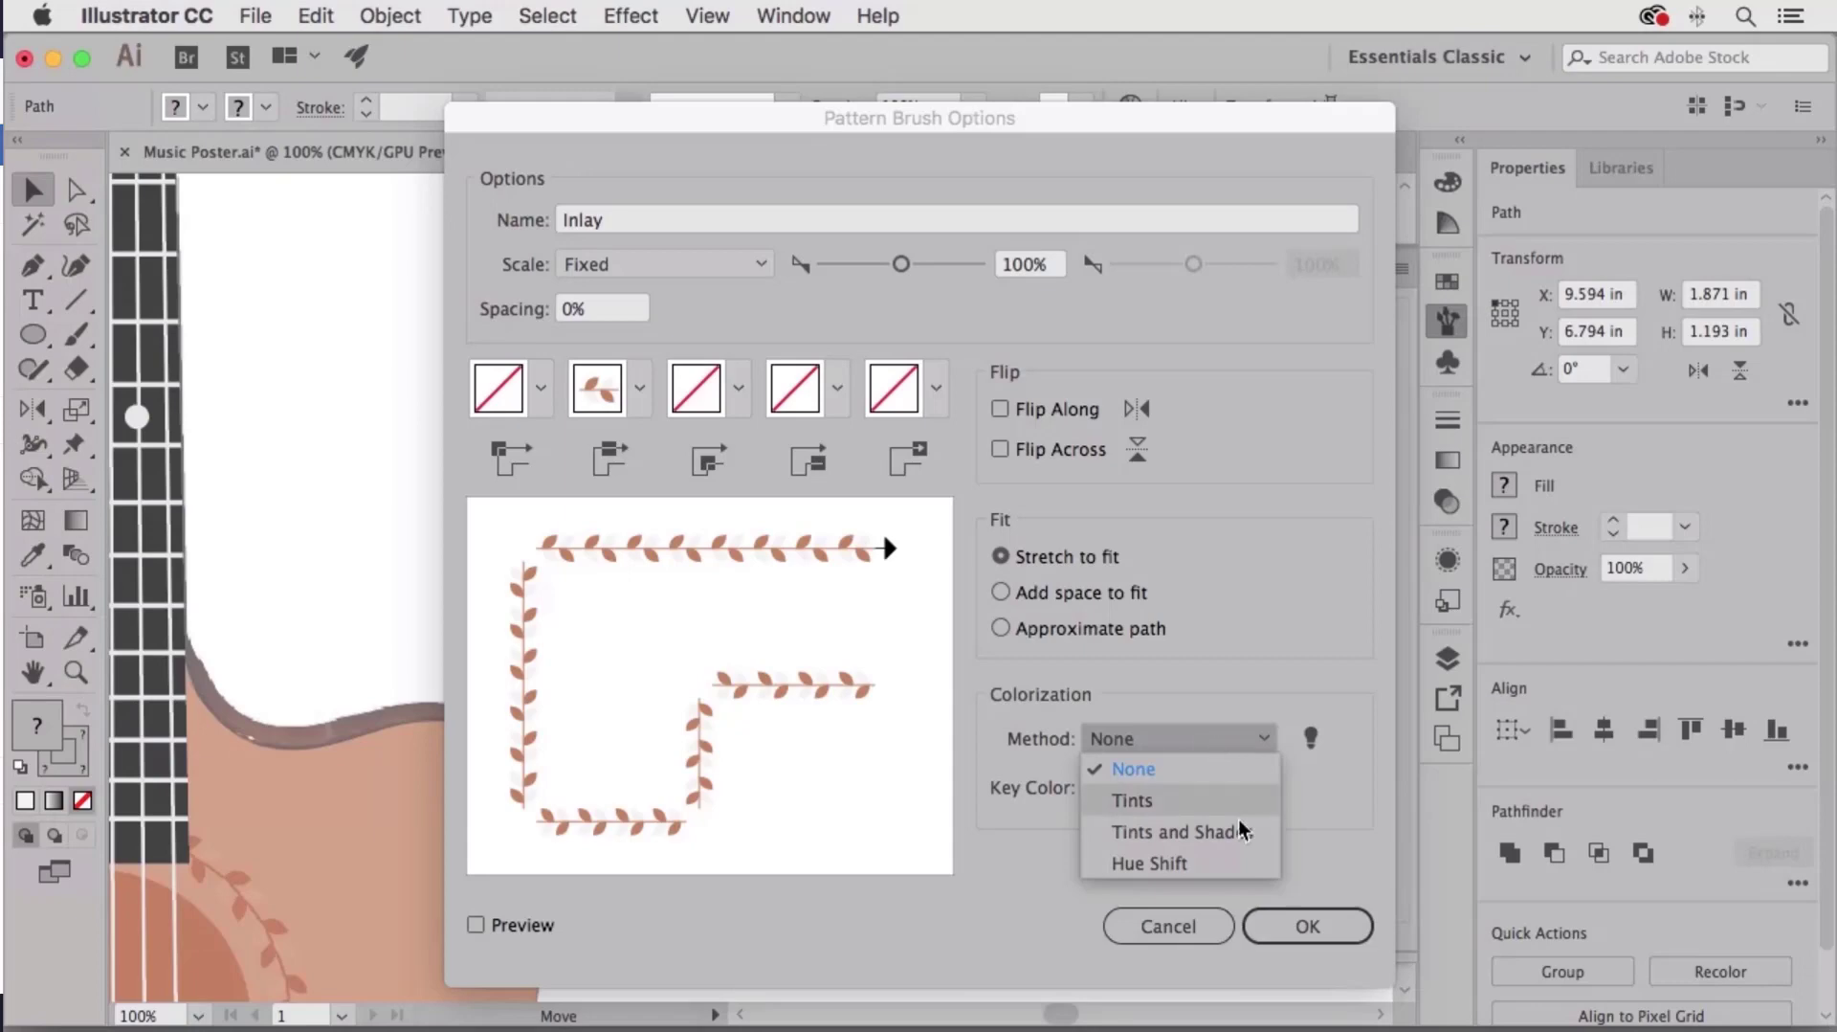
click(1200, 839)
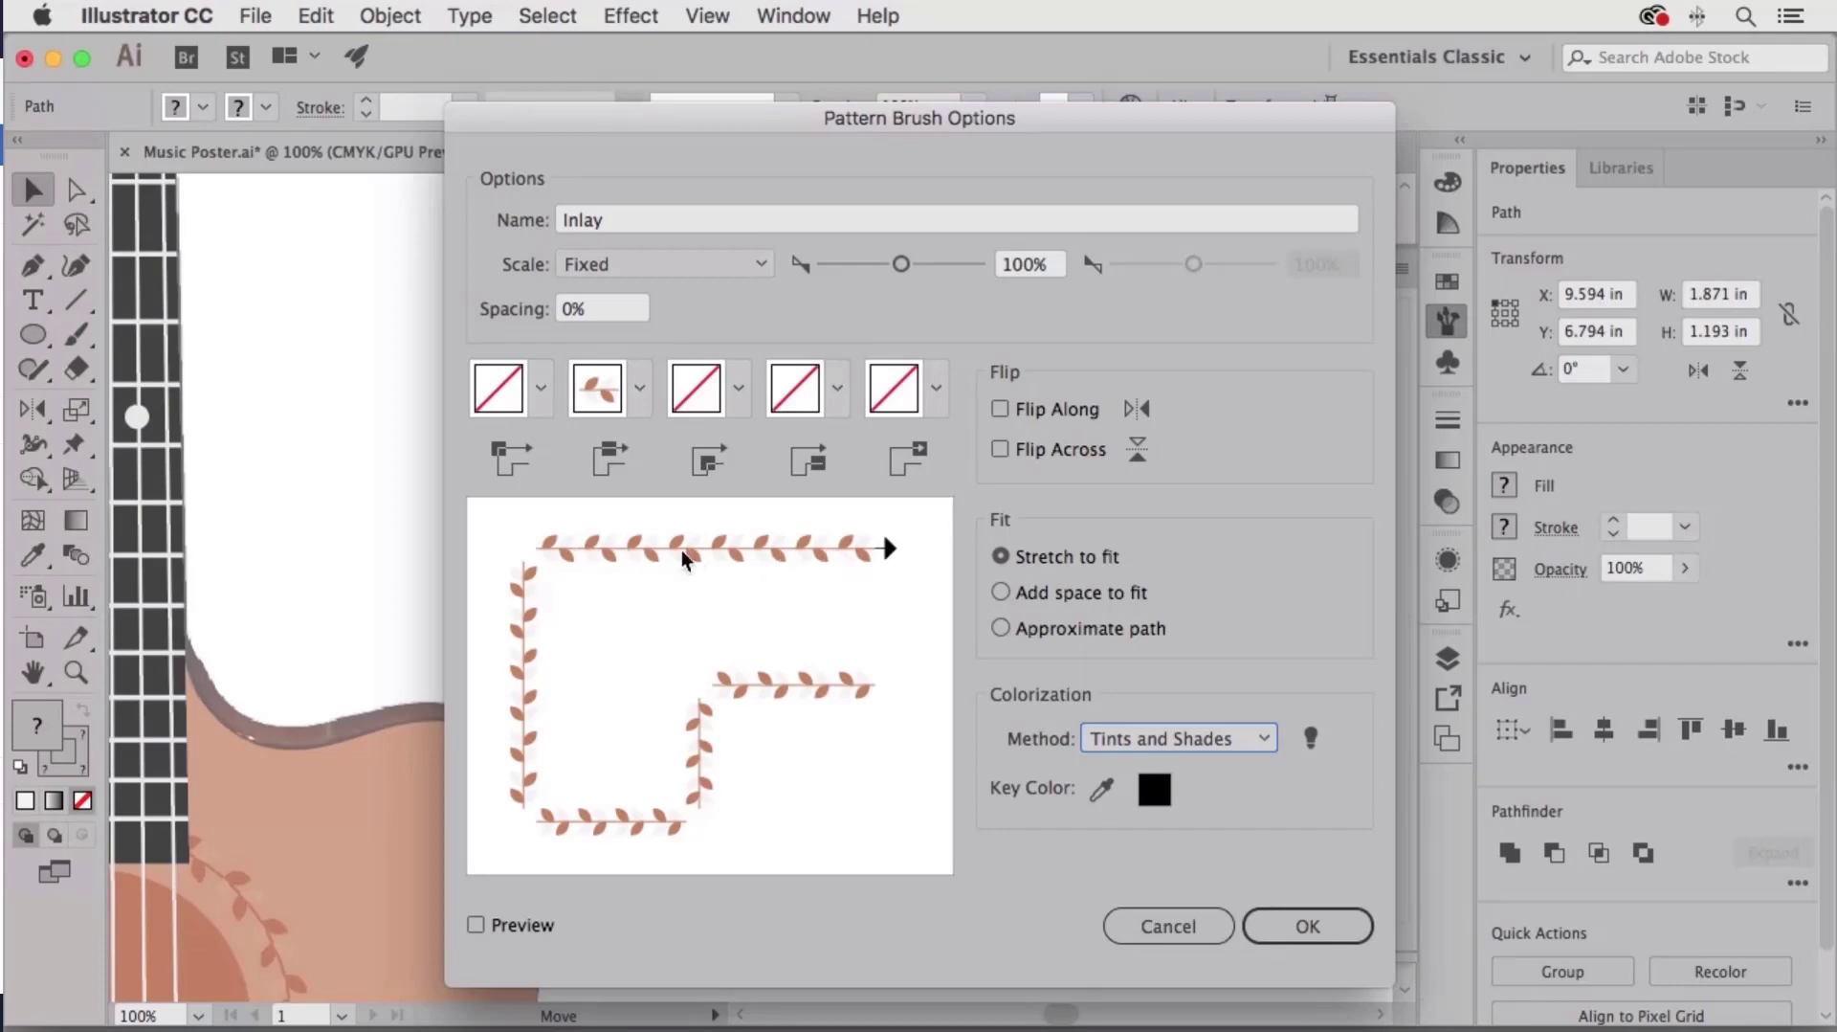
click(1192, 739)
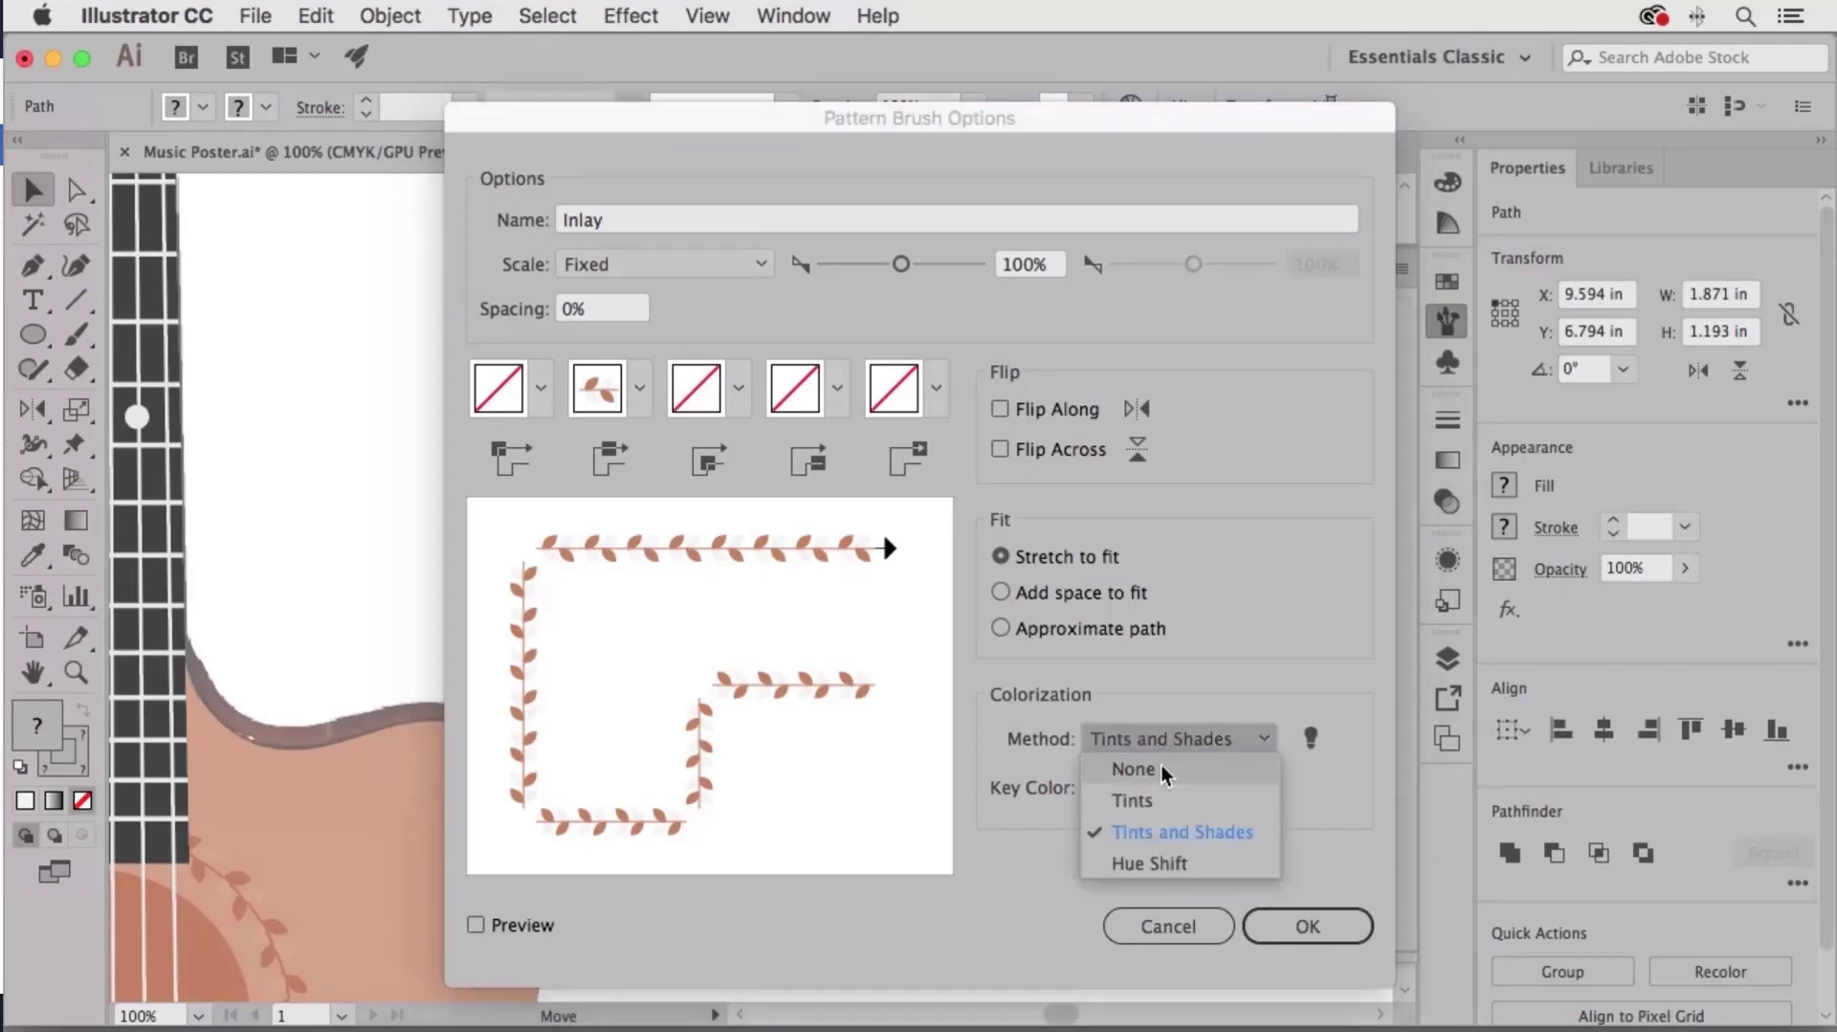
click(1162, 764)
Accept the Inlay brush options, apply the changes to existing strokes, and check the leaf ring around the sound hole.
click(1317, 927)
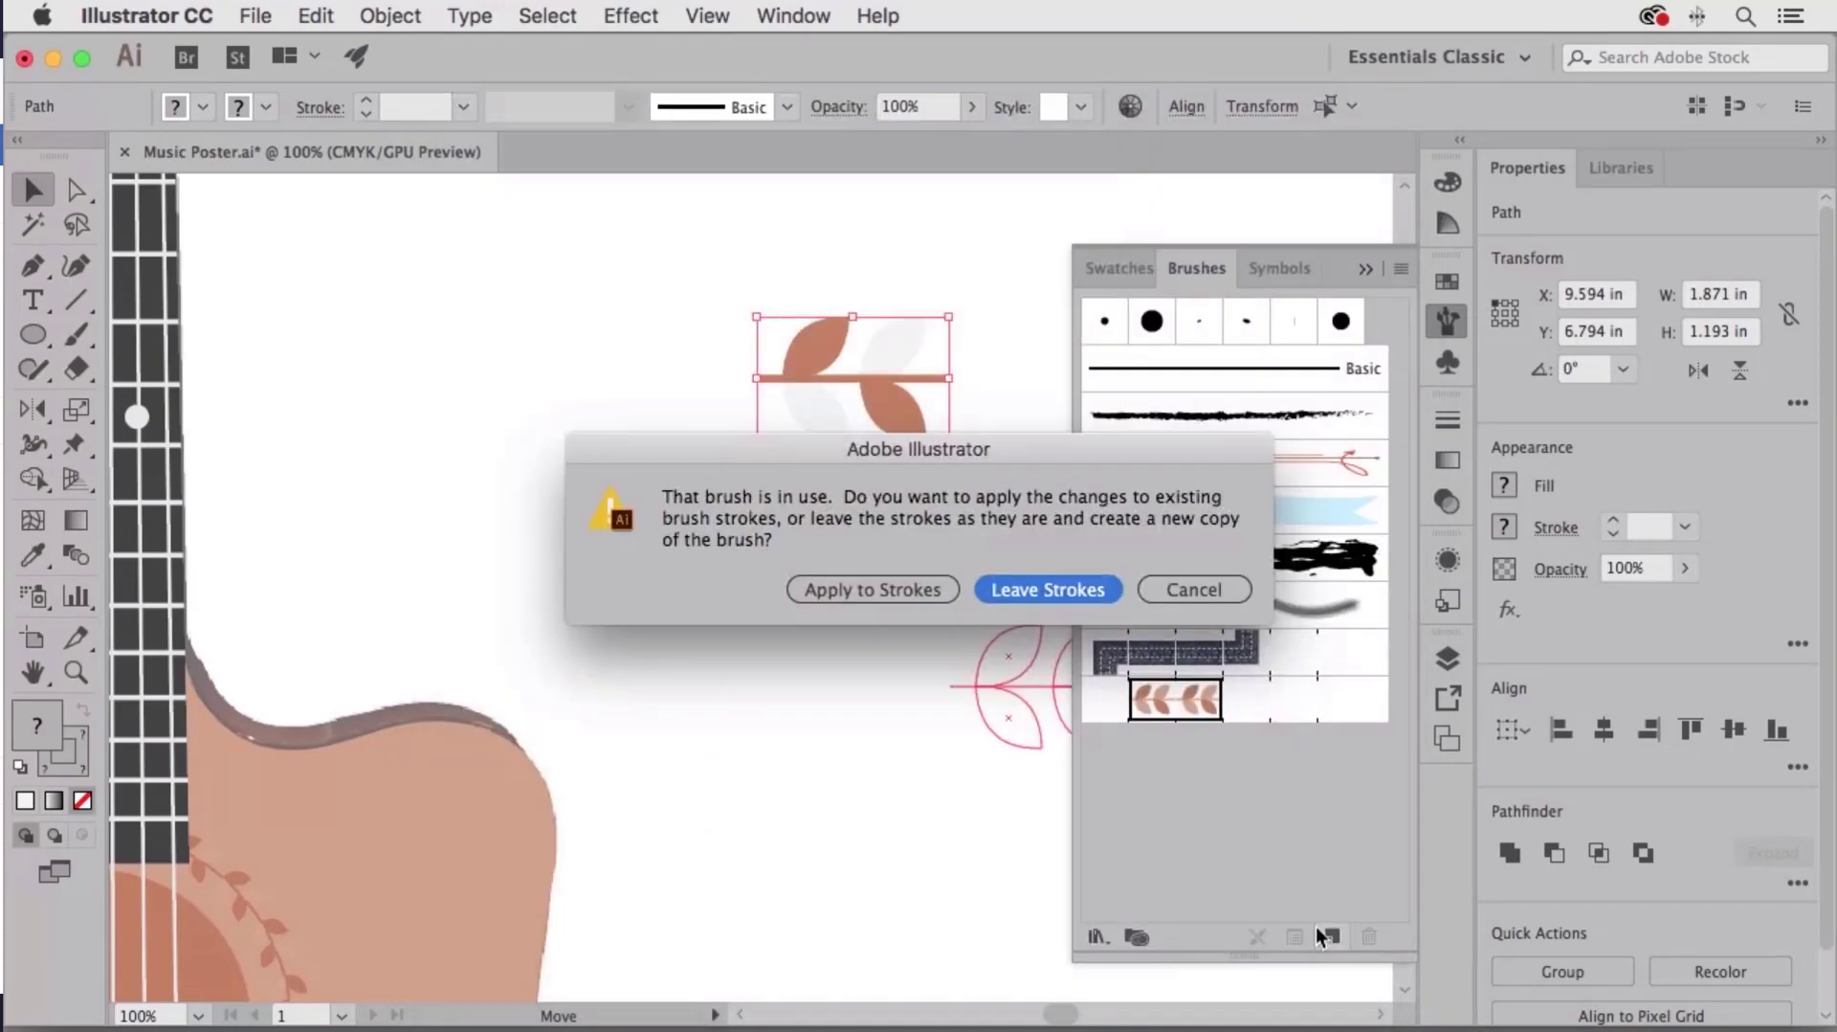
click(873, 588)
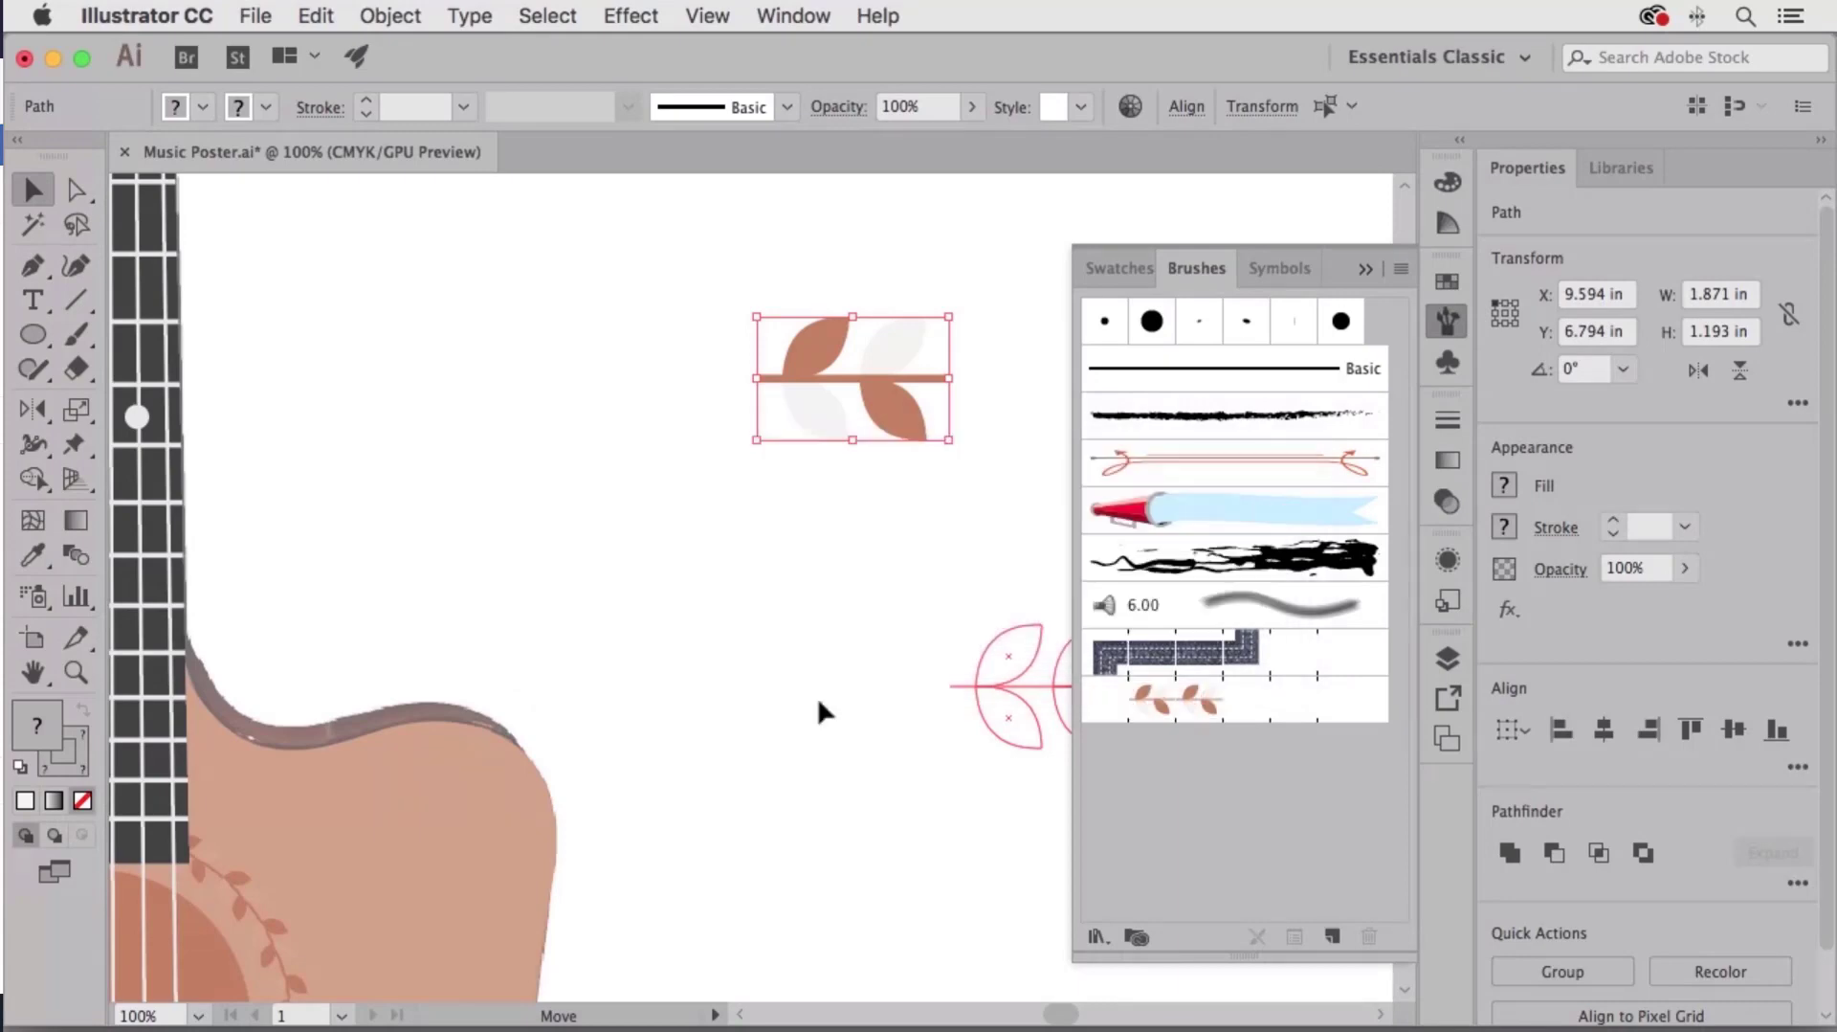
key(space)
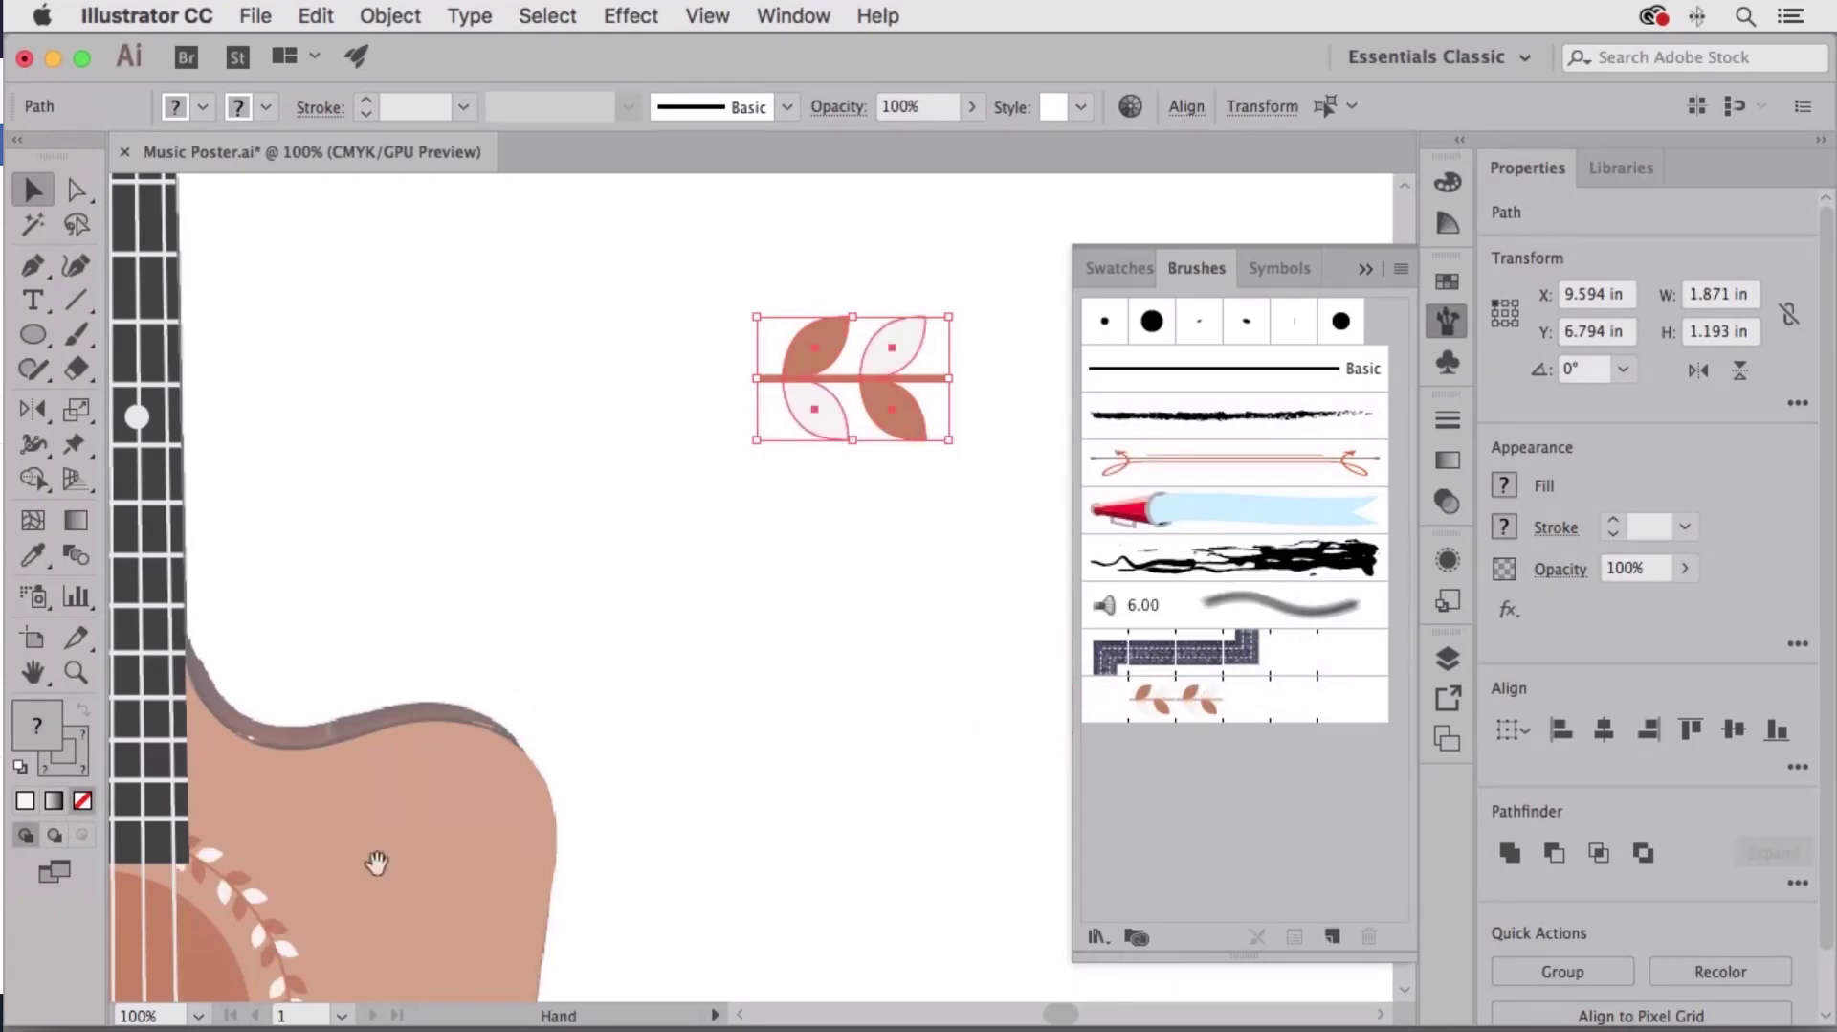
drag(376, 863, 903, 525)
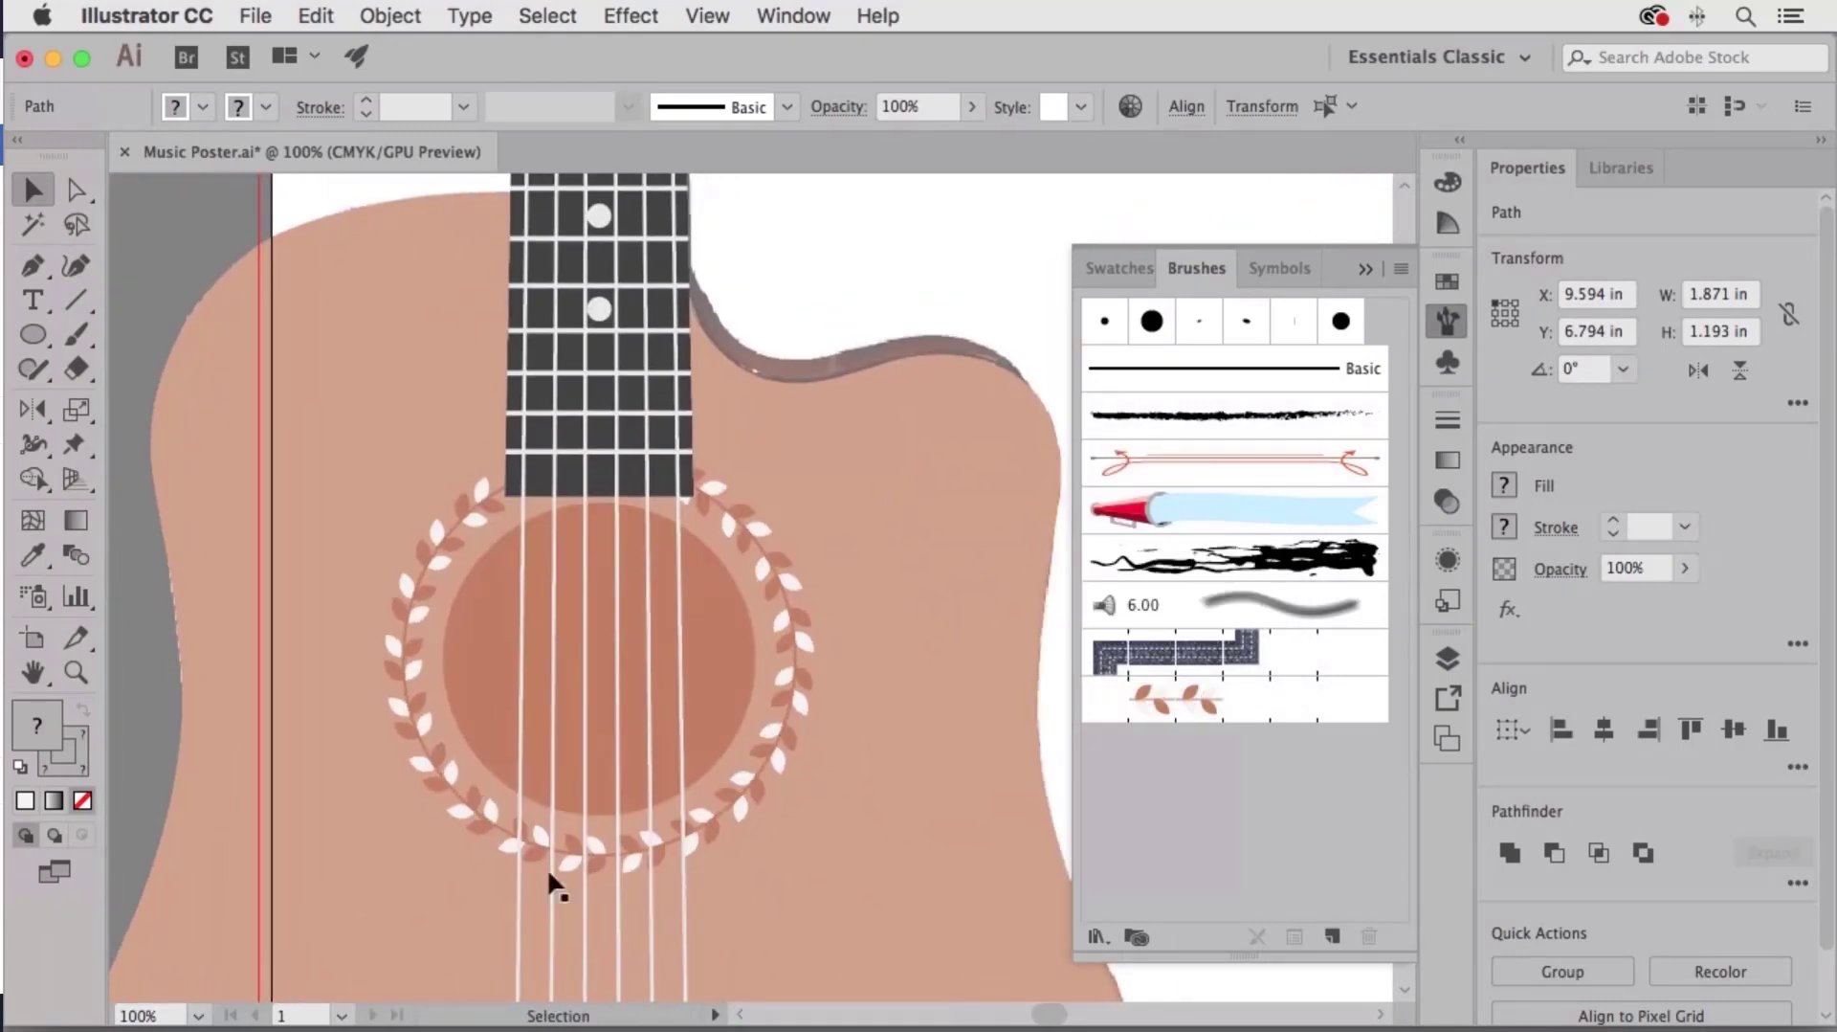
click(1443, 324)
click(1065, 529)
Fit the artboard in view, delete the leaf sprig beside the guitar, and check that Inlay is still among the brushes.
key(super+0)
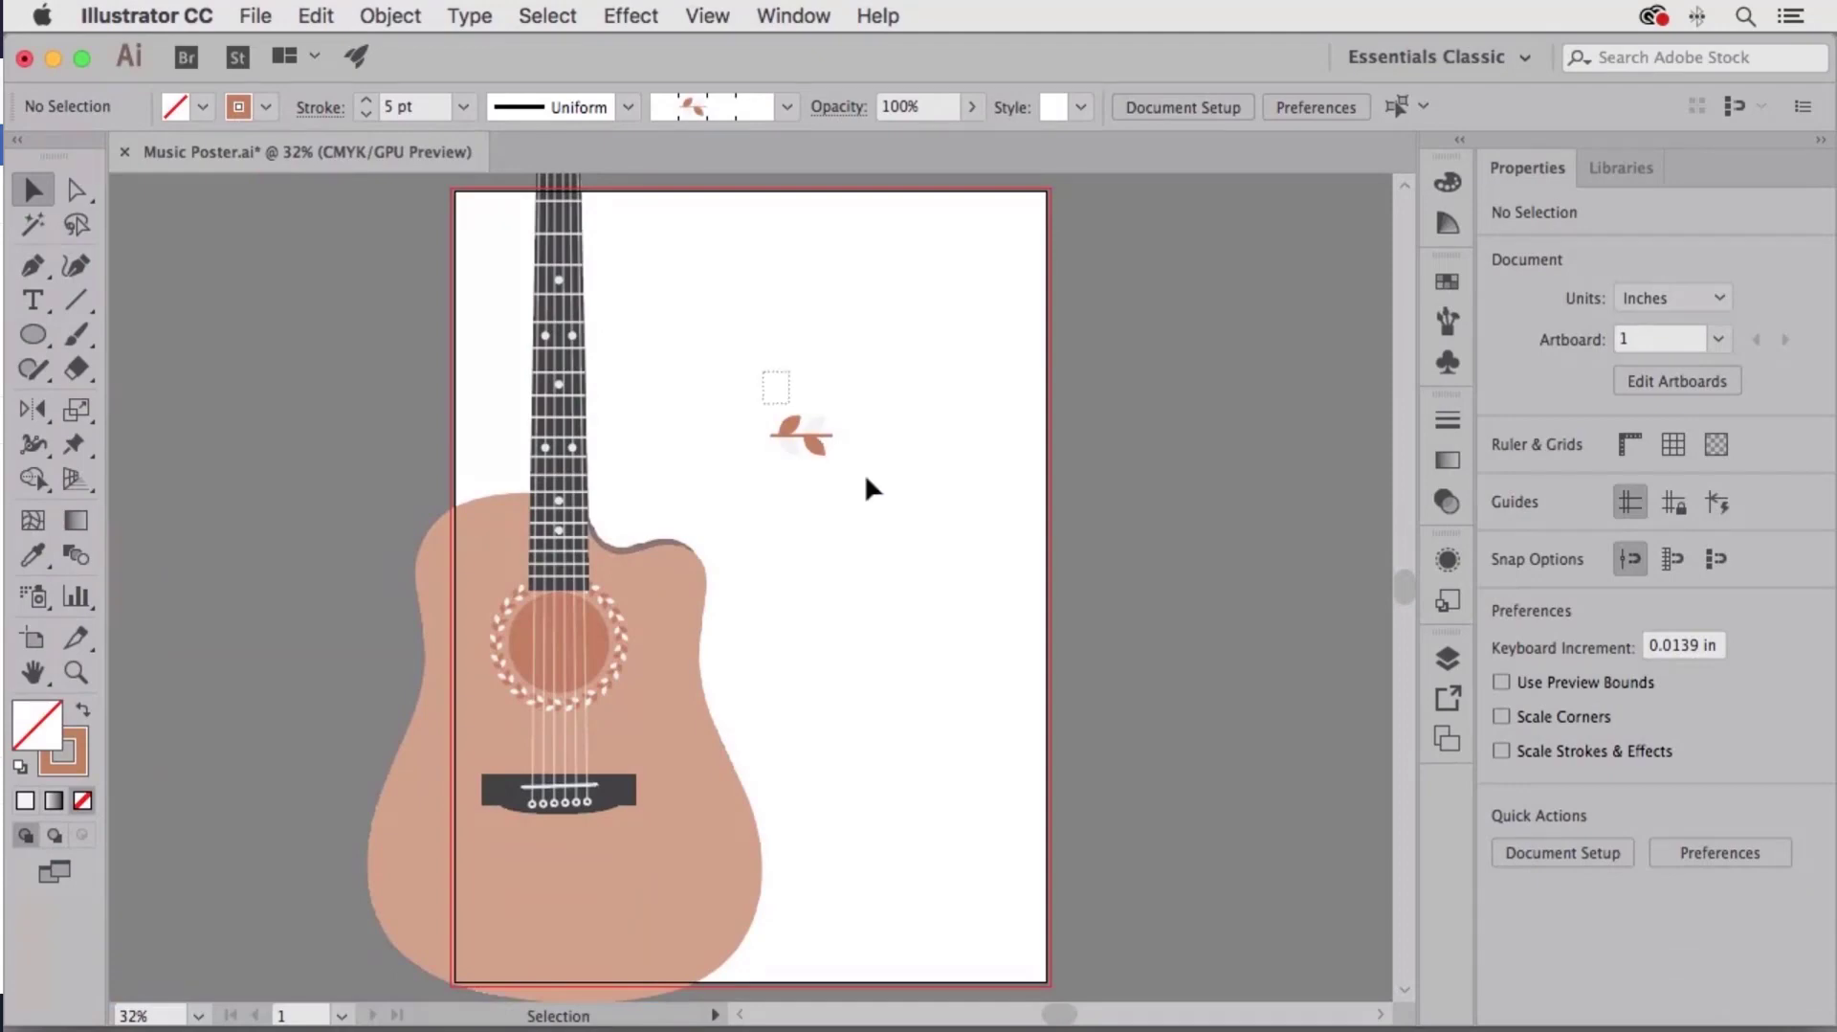
key(super+a)
key(BackSpace)
click(1447, 320)
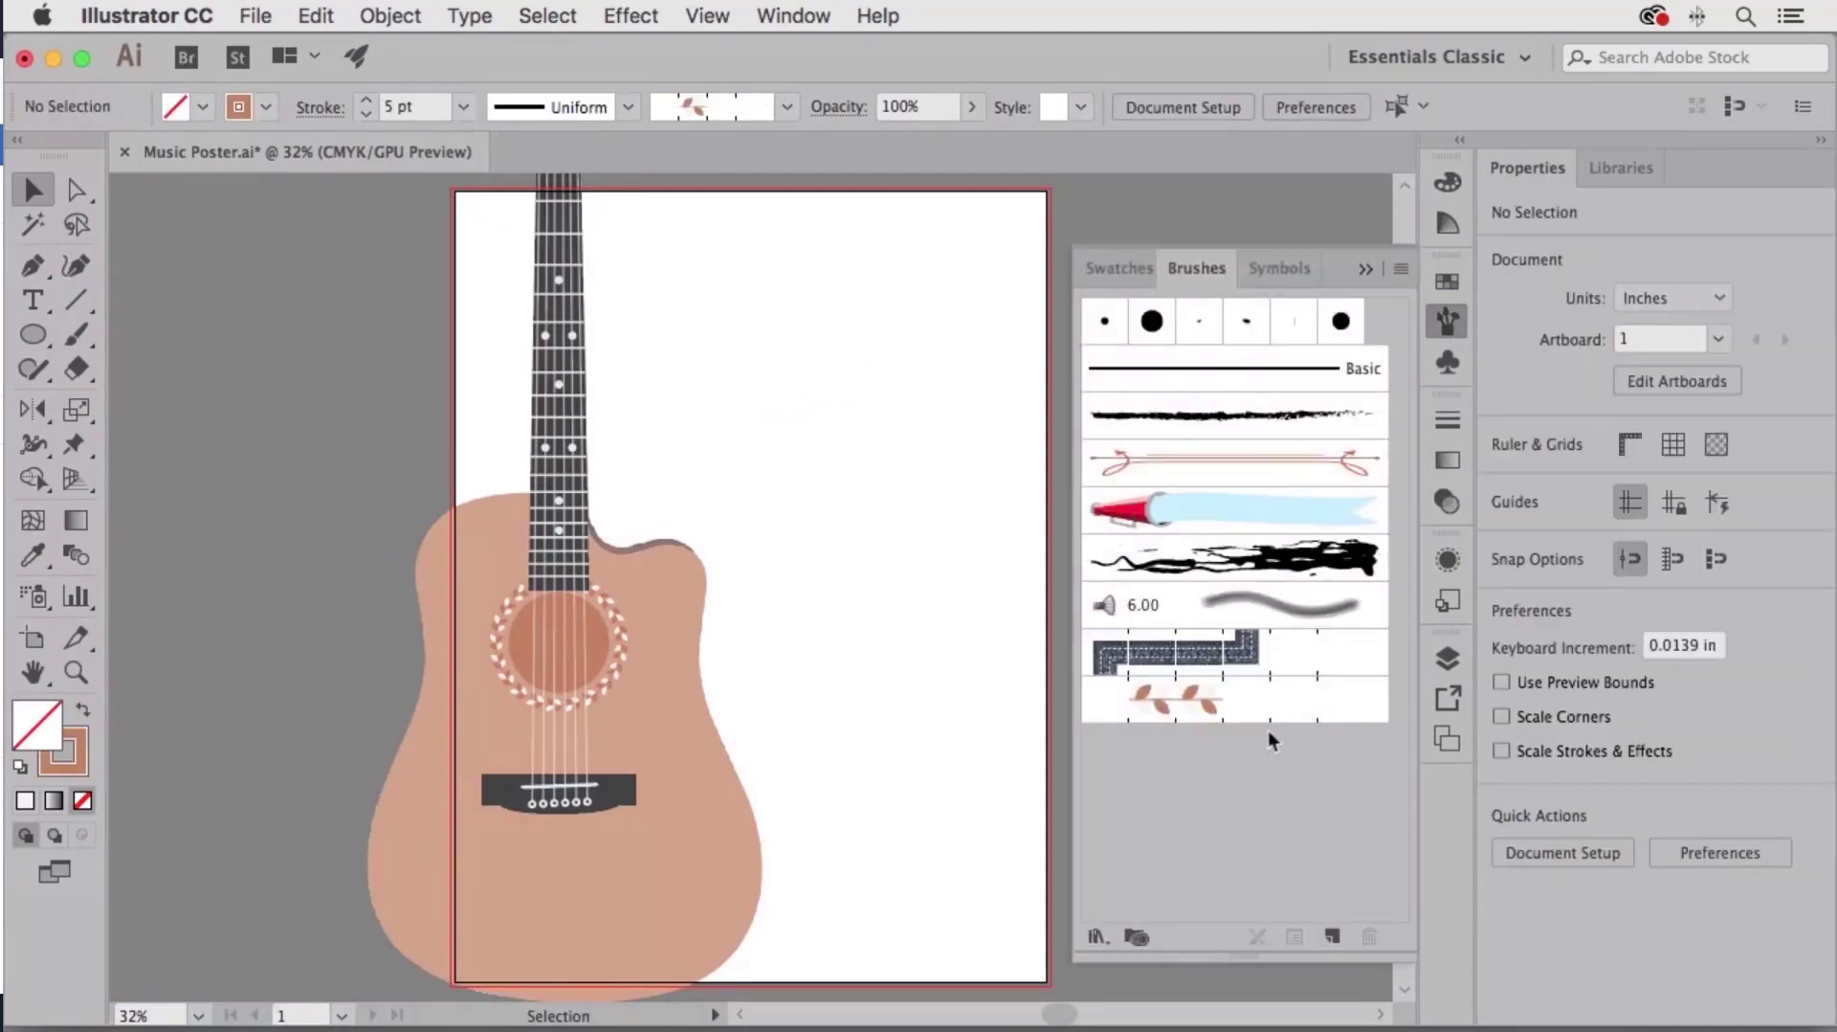
click(1443, 322)
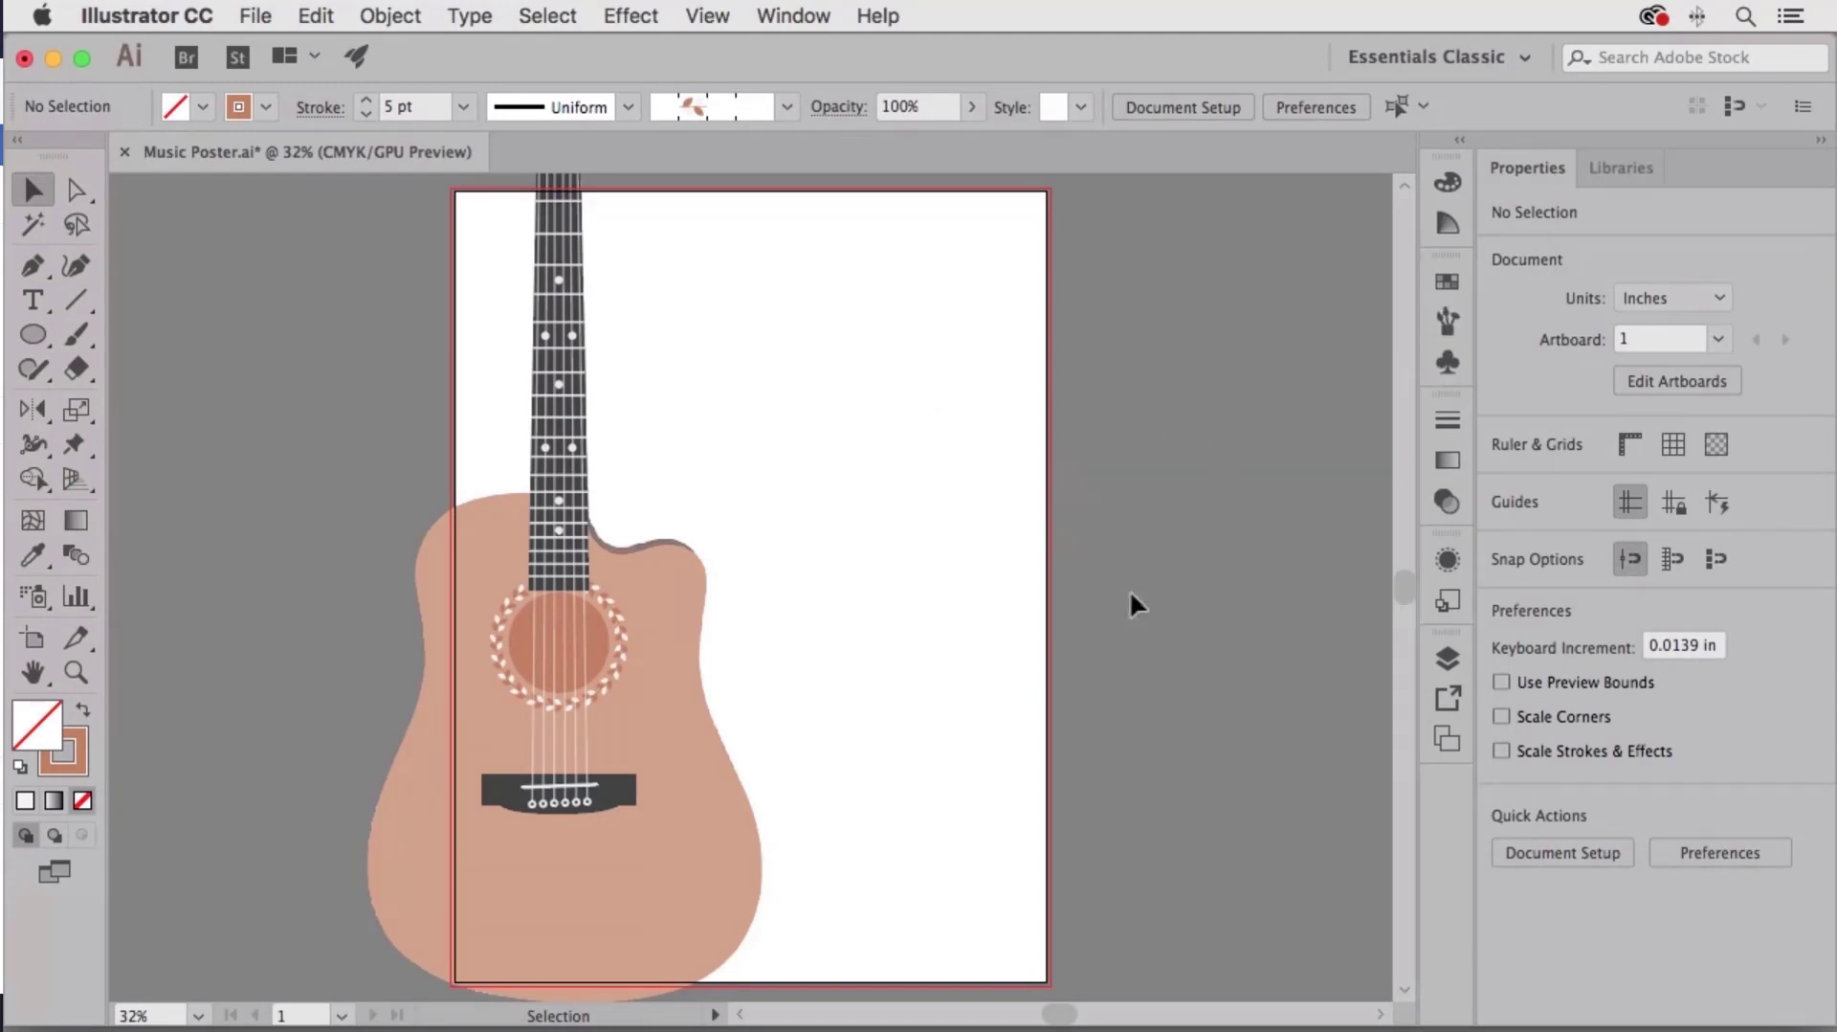